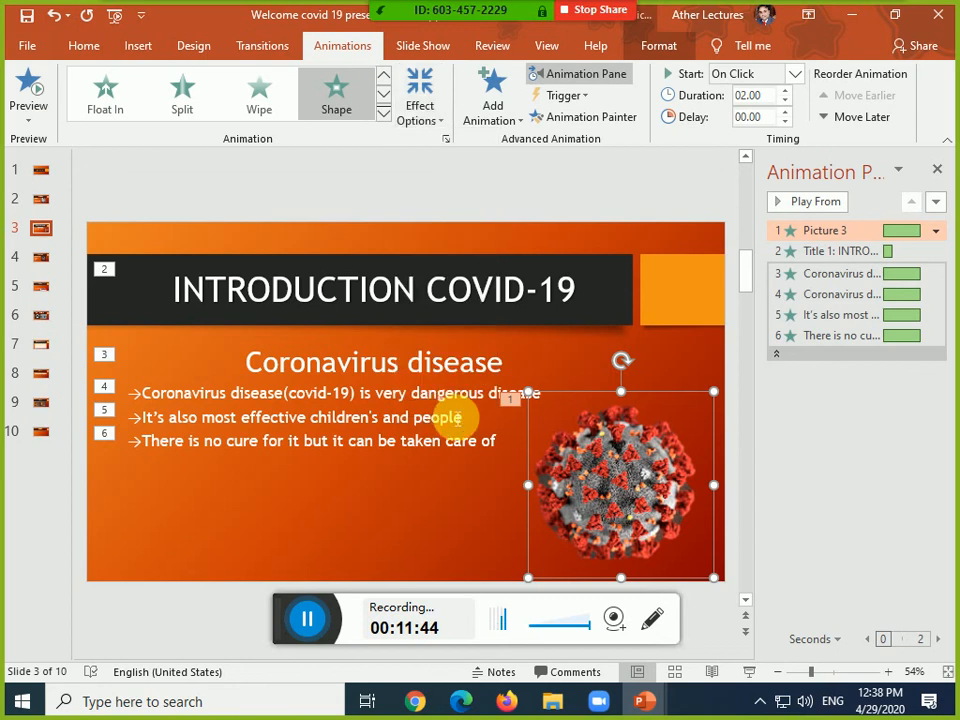
# Preview slide 3's animations starting from the virus picture and look over that picture's direction and shape options
pyautogui.click(822, 208)
pyautogui.click(822, 208)
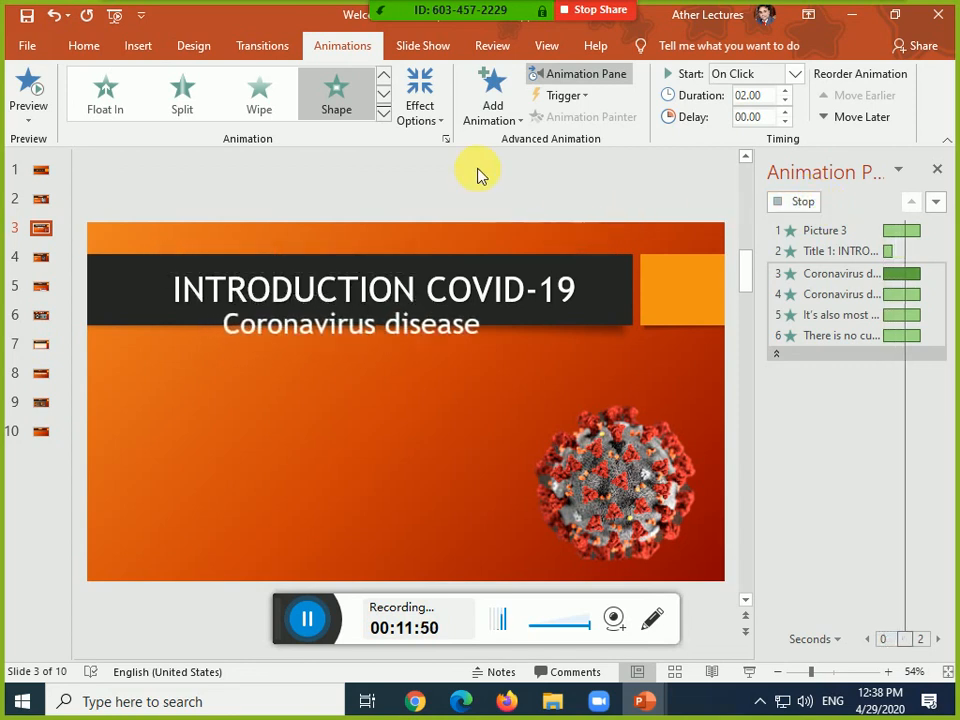
pyautogui.click(628, 452)
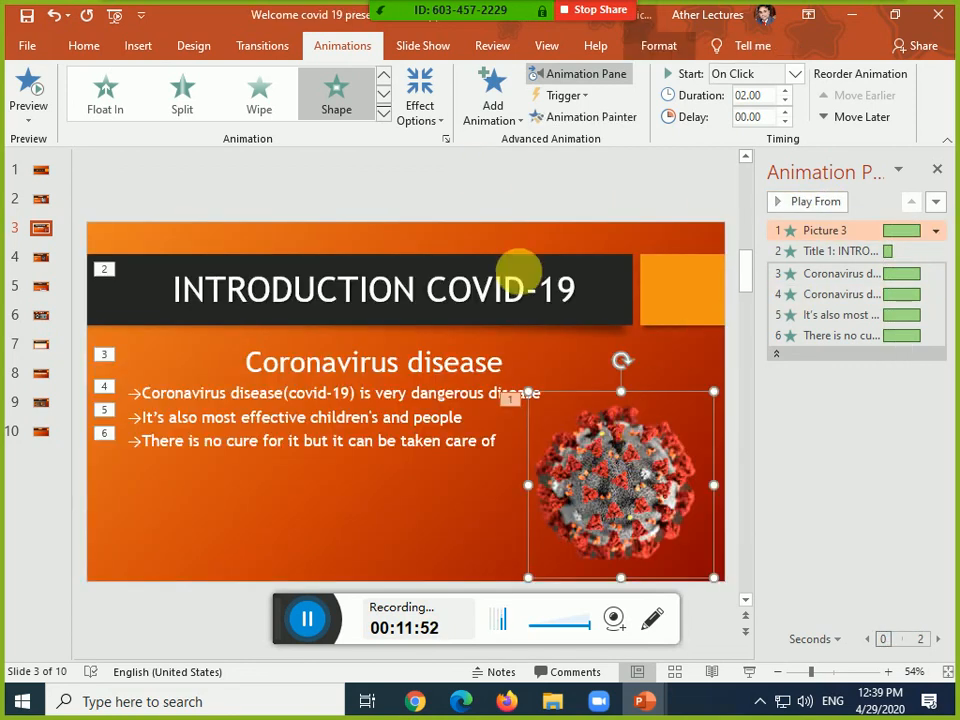
pyautogui.click(420, 102)
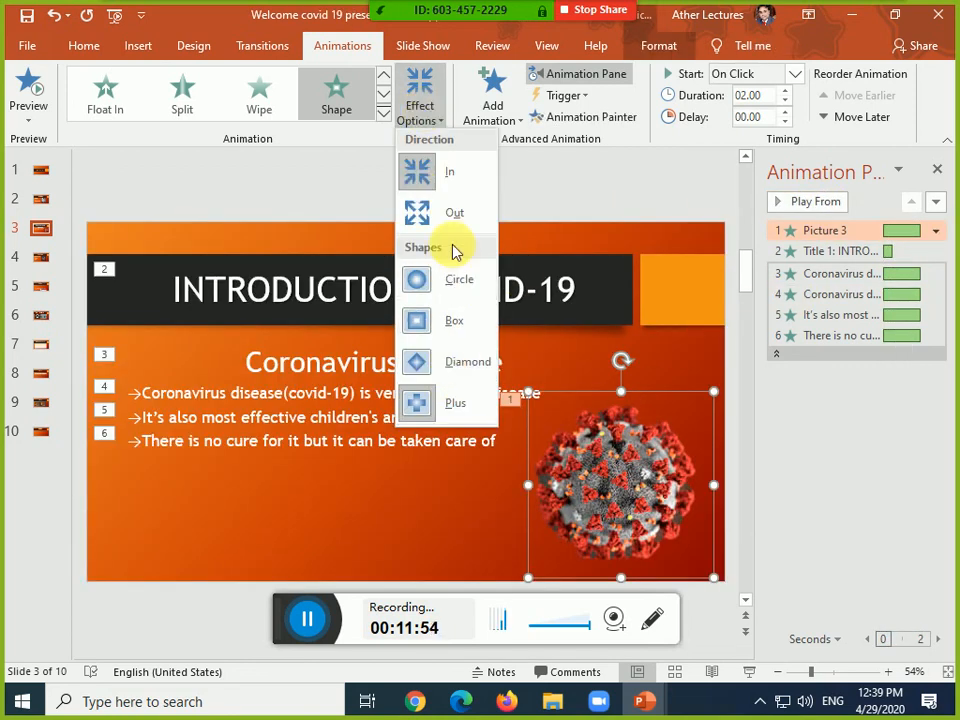
pyautogui.click(561, 193)
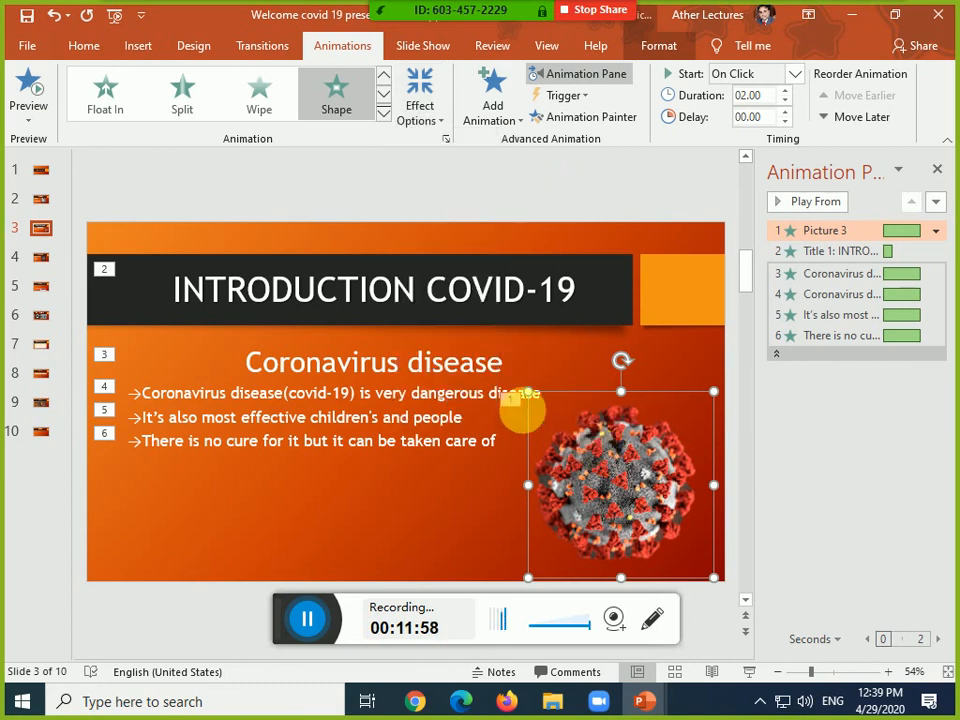
pyautogui.press('Escape')
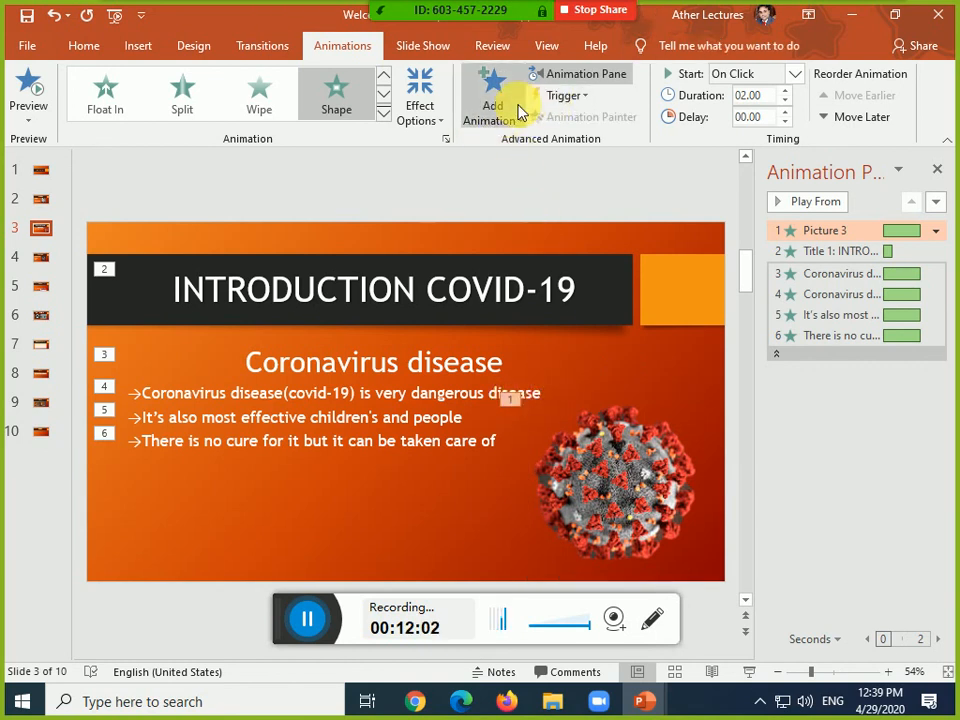
# Set the virus picture's Plus animation to start With Previous
pyautogui.click(445, 141)
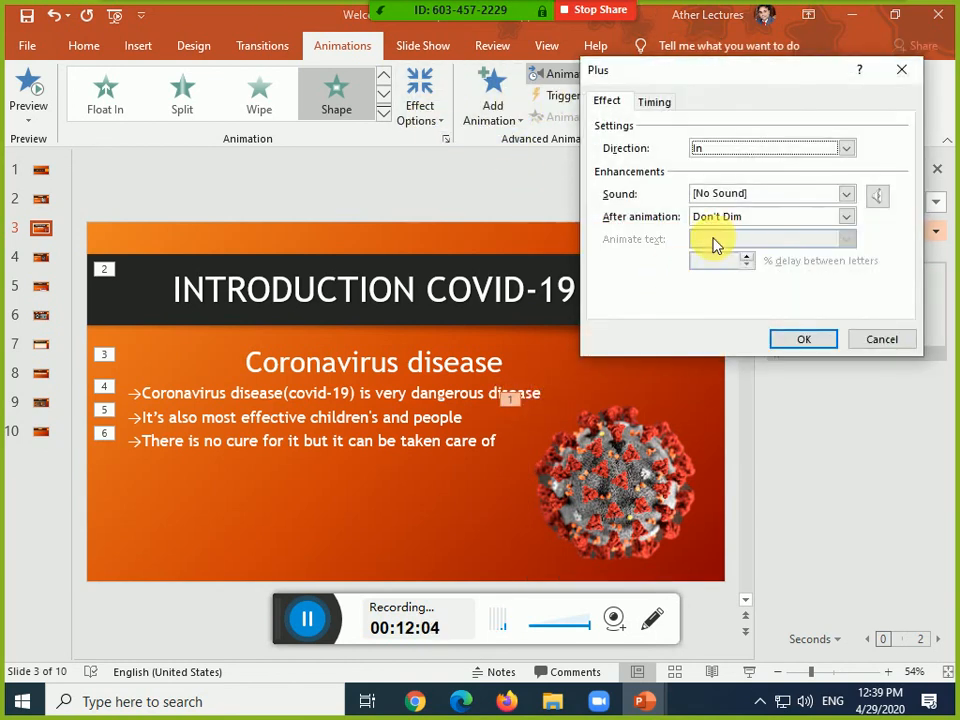
pyautogui.click(652, 104)
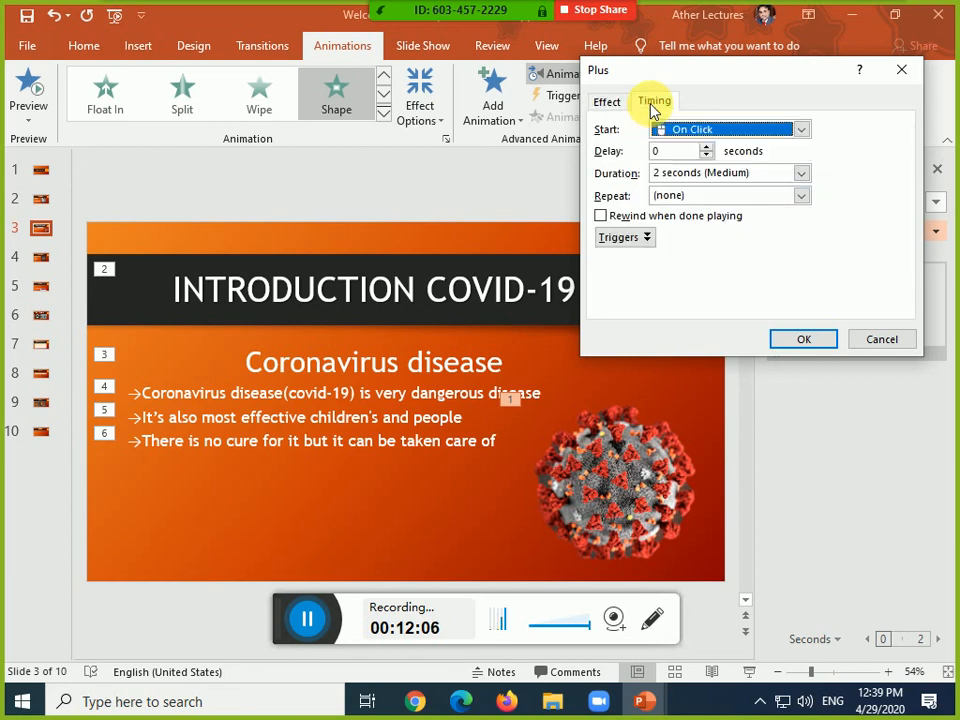
pyautogui.click(674, 133)
pyautogui.click(700, 165)
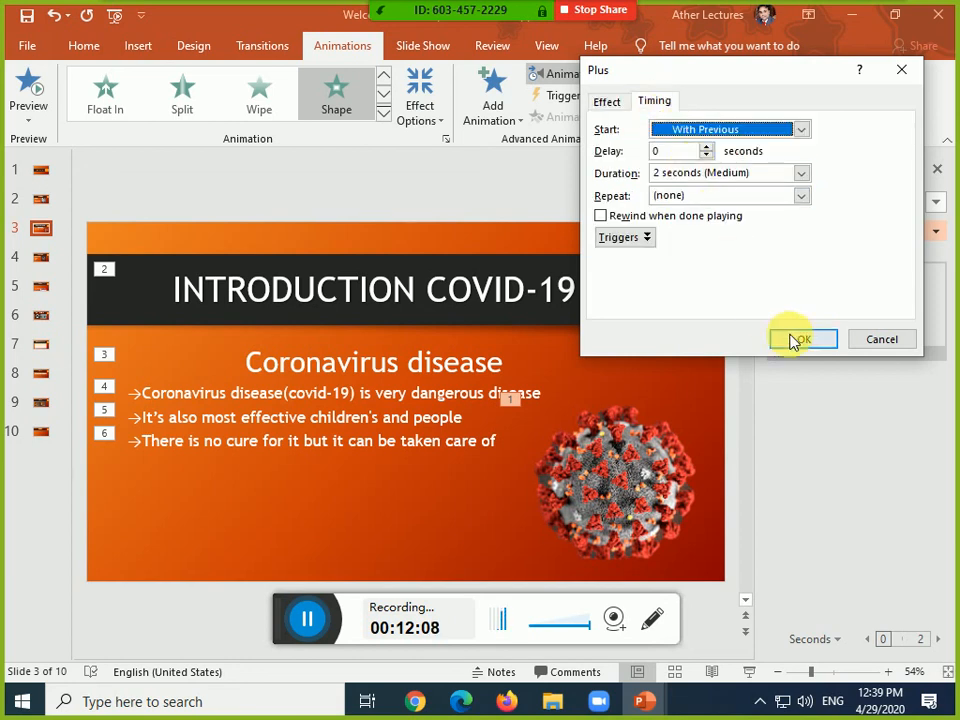
pyautogui.click(800, 339)
pyautogui.click(722, 400)
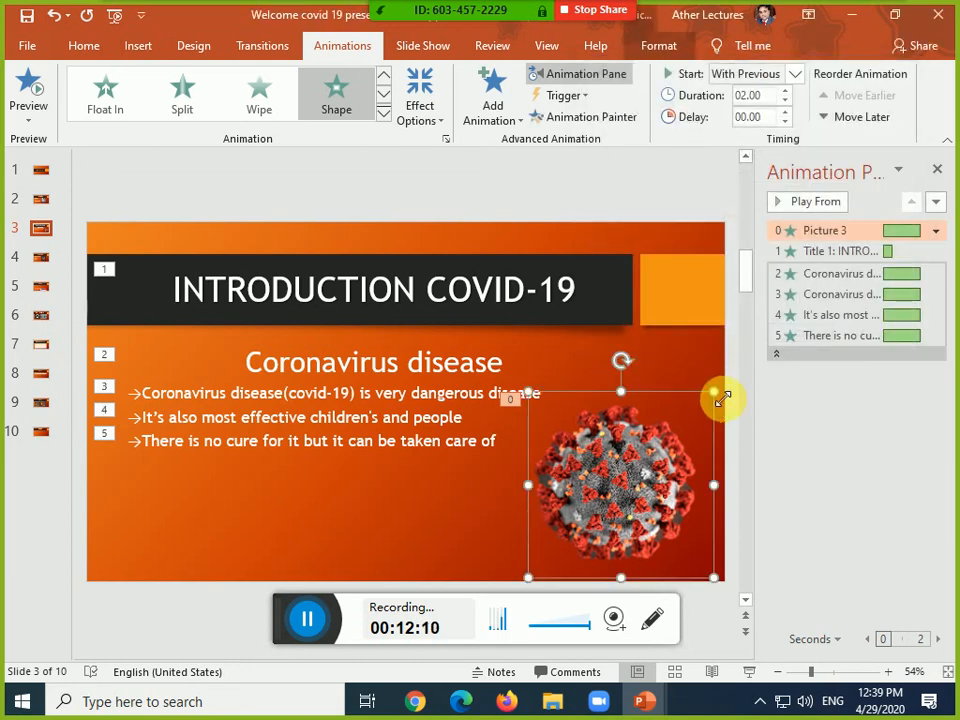
# Play the slide show from slide 3 to check that the virus picture's animation starts automatically, and return to editing
pyautogui.hotkey('shift', 'F5')
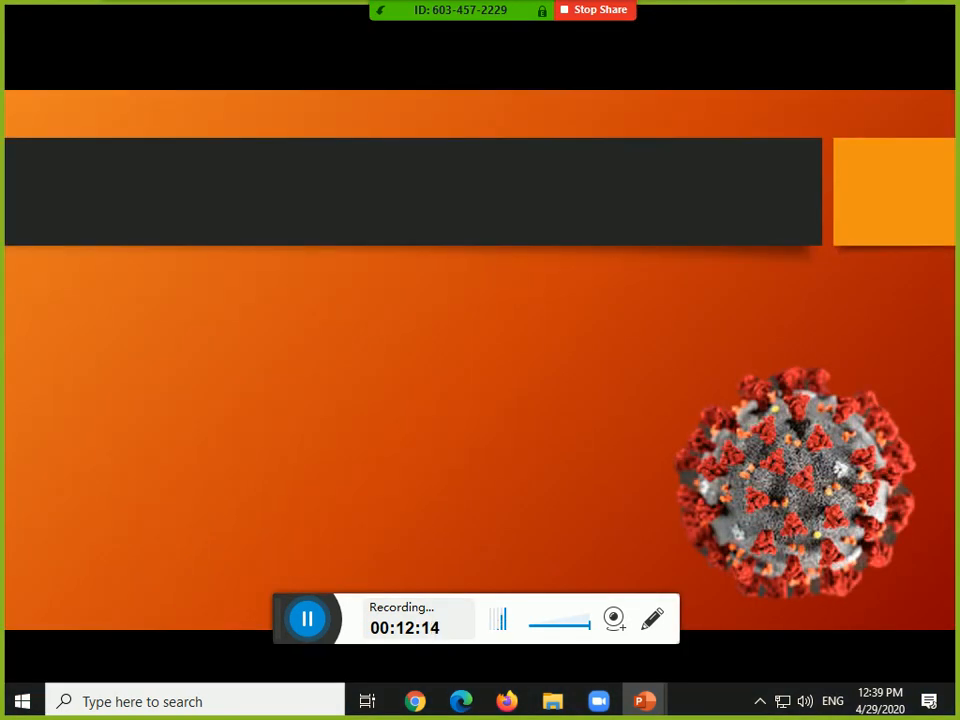
pyautogui.moveTo(283, 606); pyautogui.dragTo(284, 645)
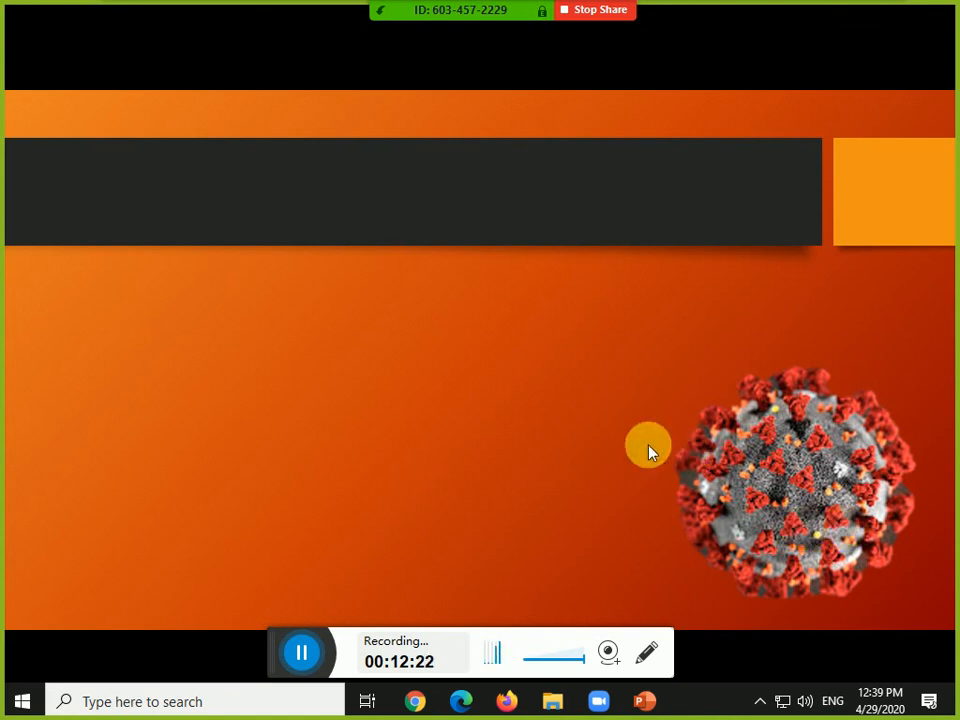
pyautogui.press('Escape')
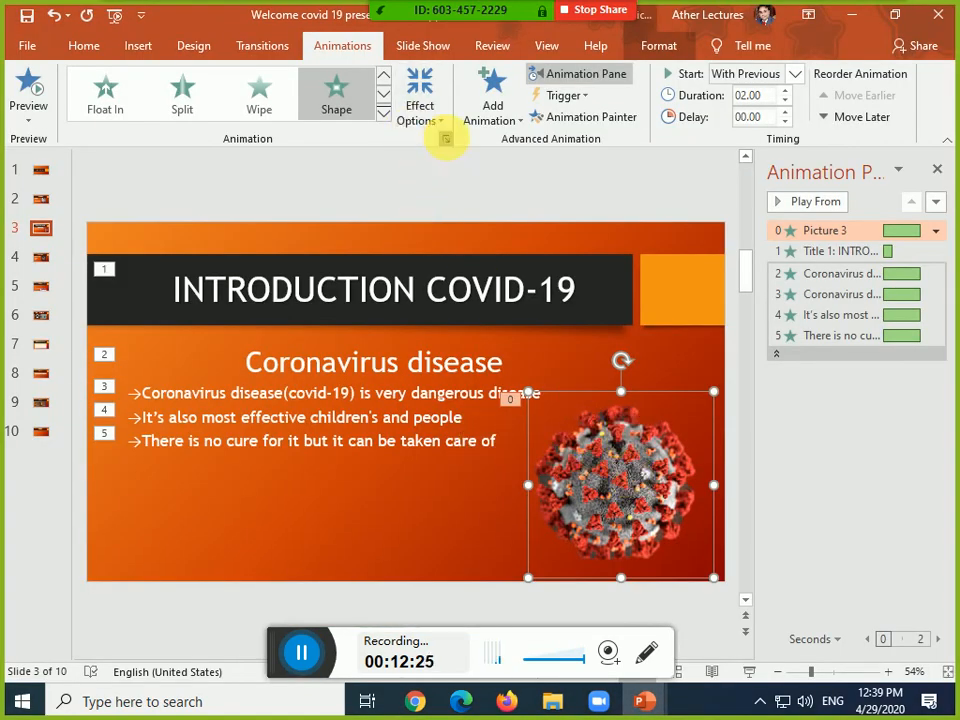
# Set the virus picture's animation to repeat Until End of Slide and check it in the slide show
pyautogui.click(446, 139)
pyautogui.click(655, 102)
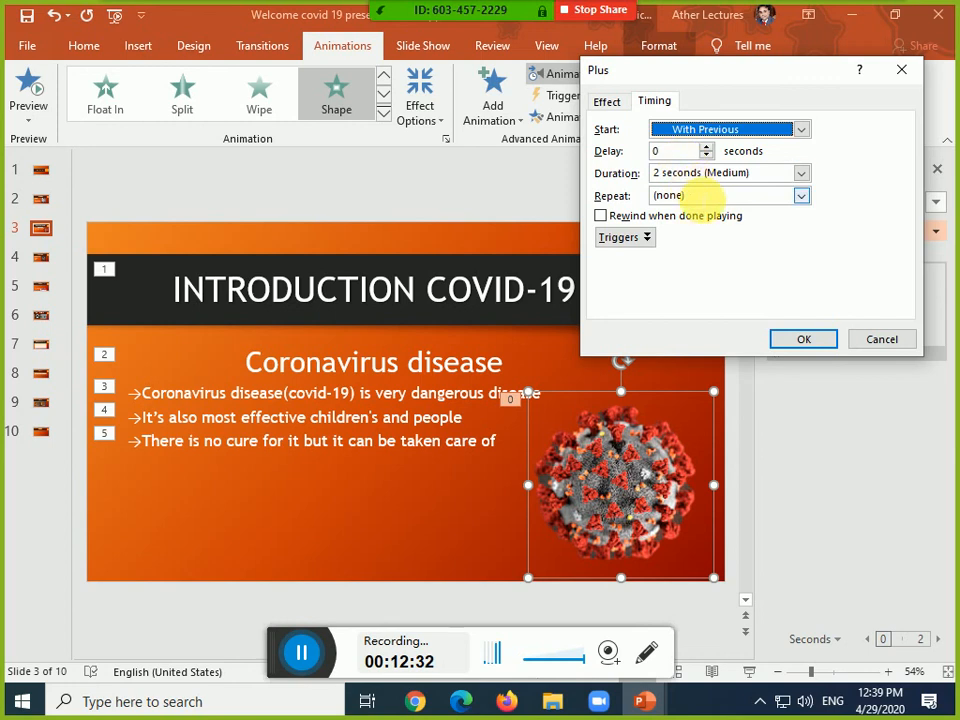
pyautogui.click(763, 195)
pyautogui.click(801, 196)
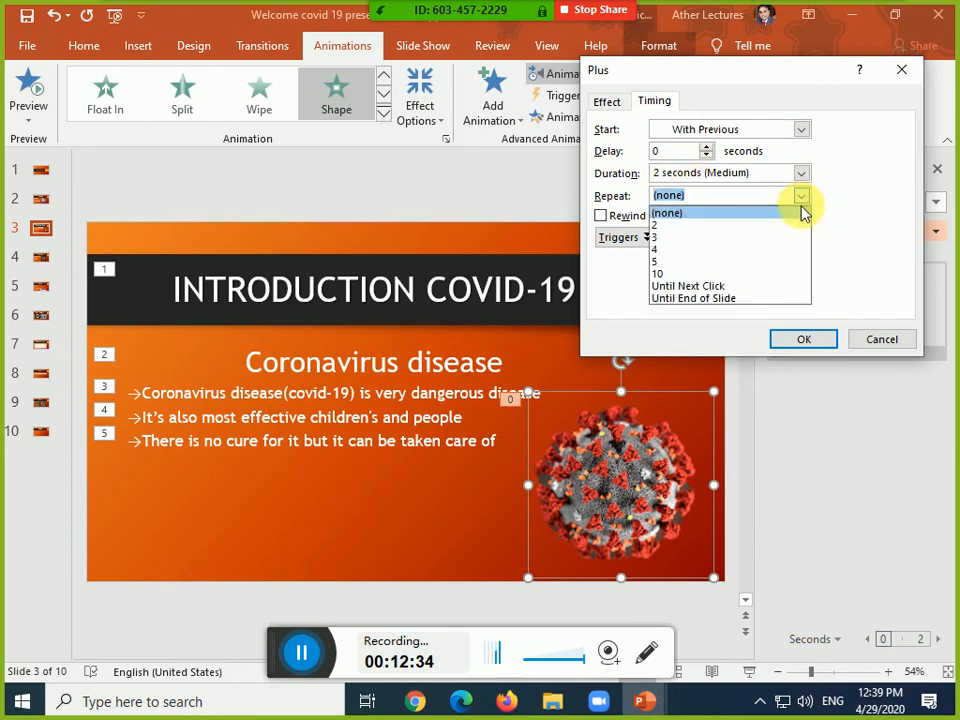
pyautogui.click(791, 298)
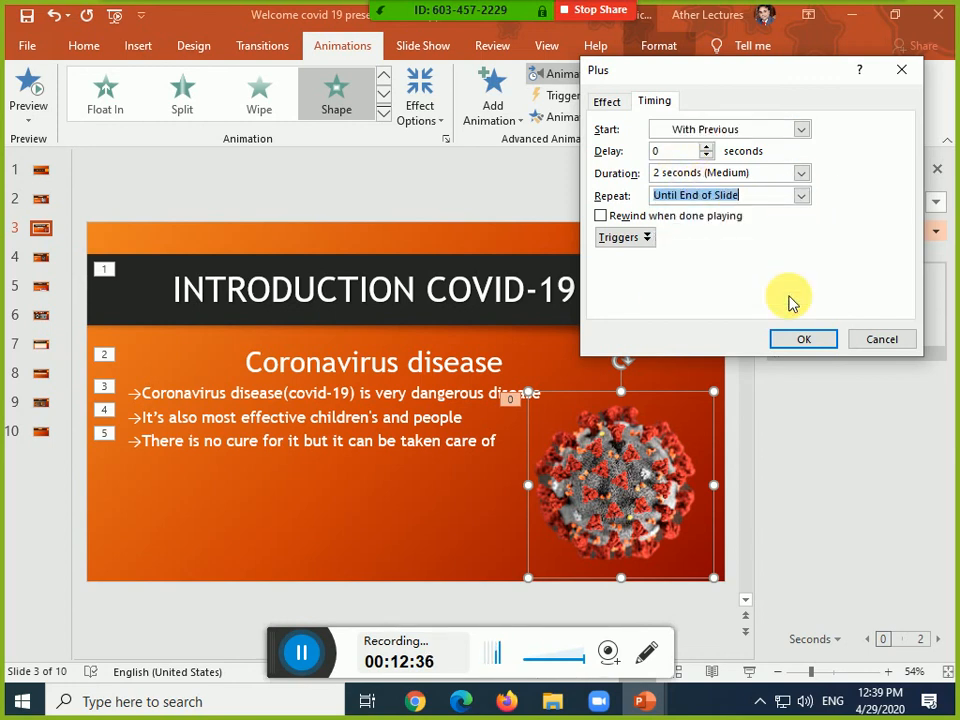
pyautogui.click(797, 345)
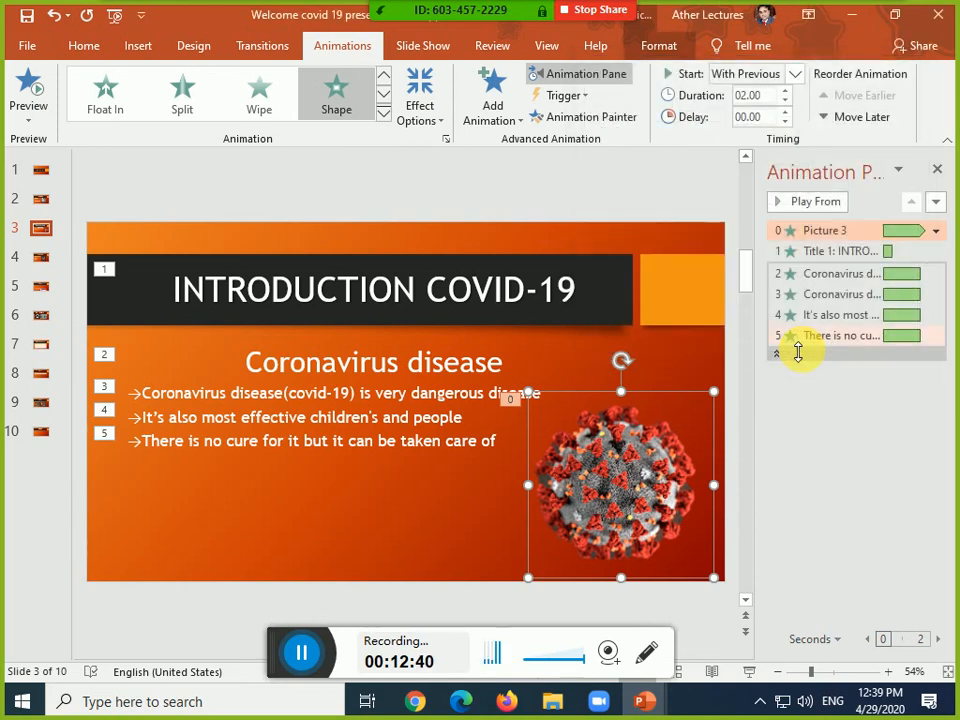
pyautogui.hotkey('shift', 'F5')
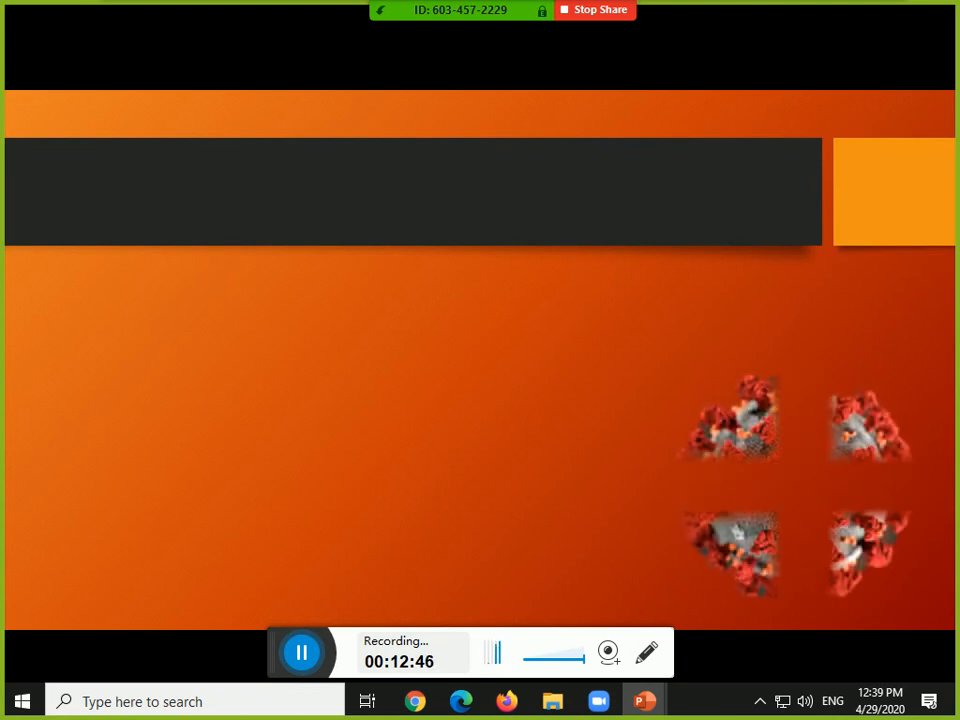
pyautogui.press('Escape')
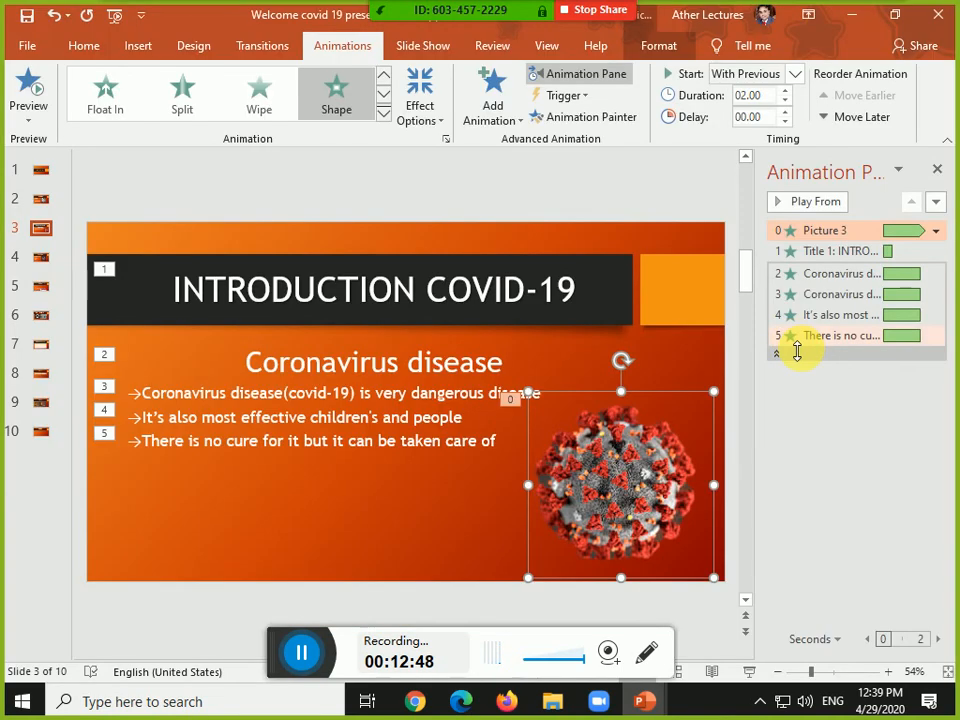
# Set the virus picture's animation duration to 10 seconds and check it in the slide show
pyautogui.click(446, 139)
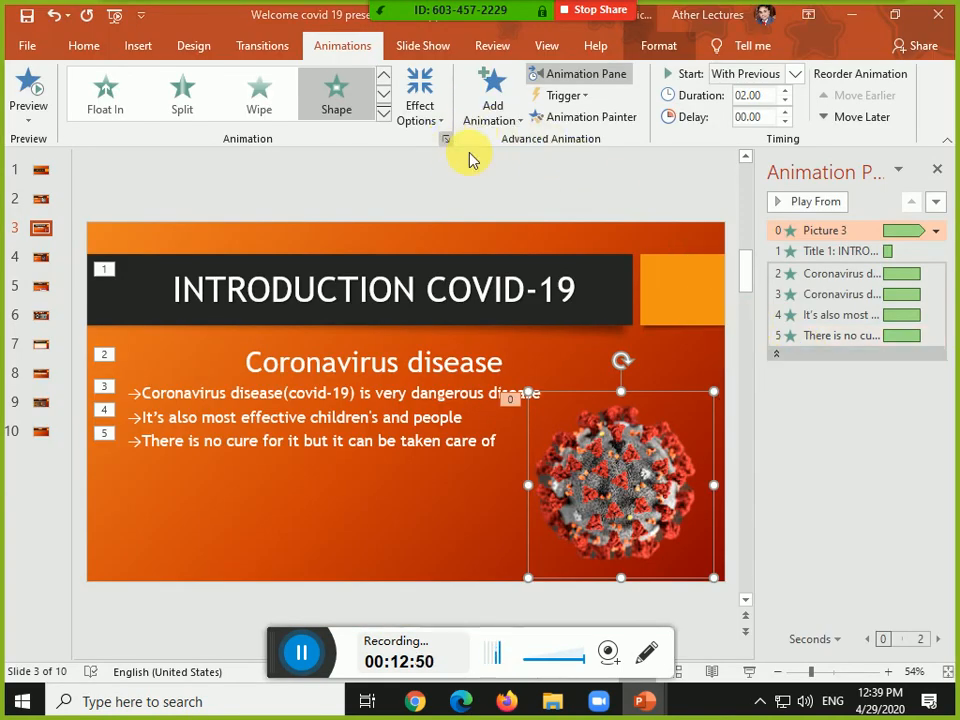
pyautogui.click(654, 103)
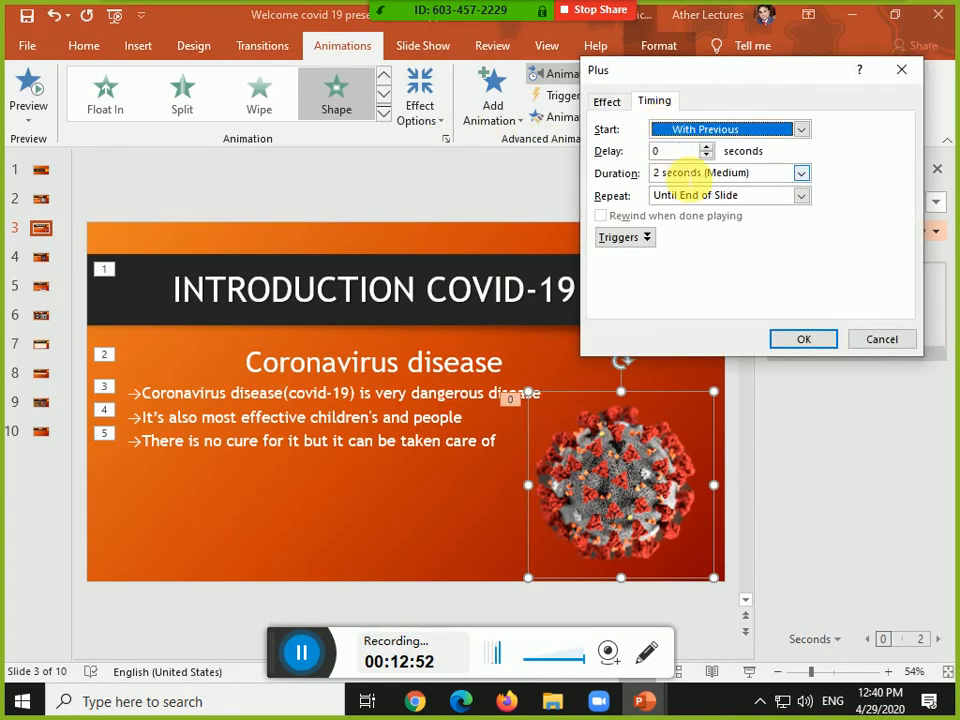
pyautogui.click(801, 173)
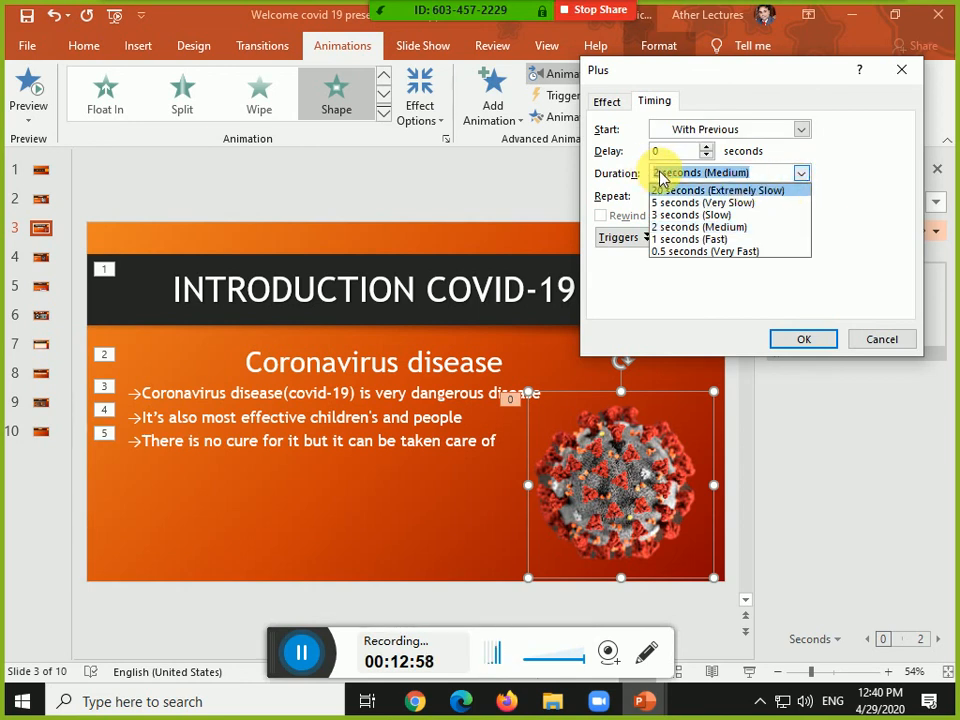
pyautogui.write('10')
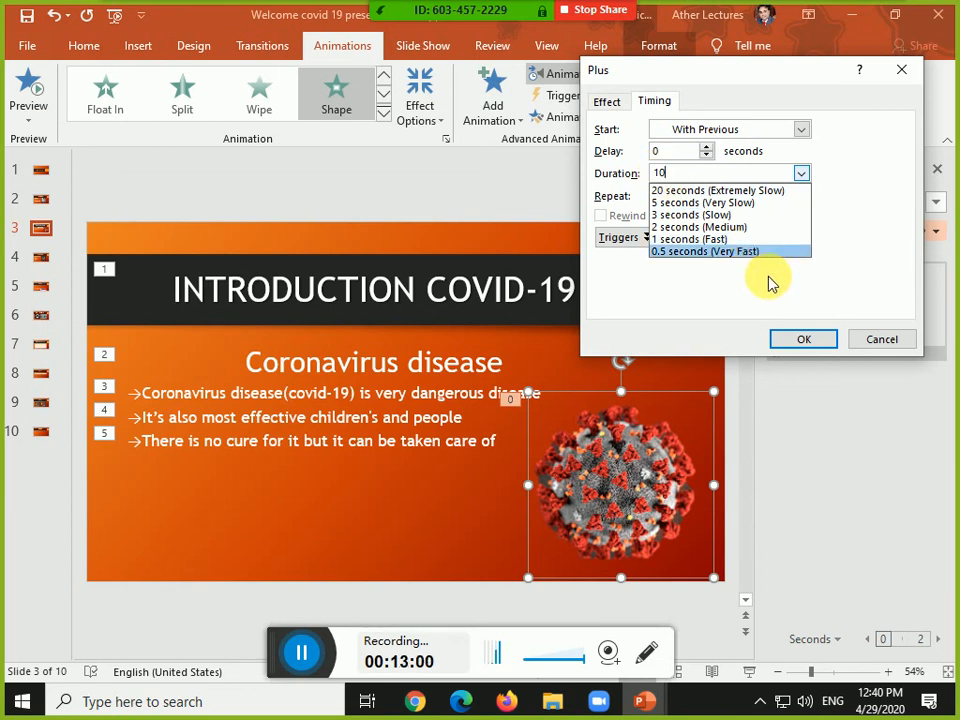
pyautogui.press('Escape')
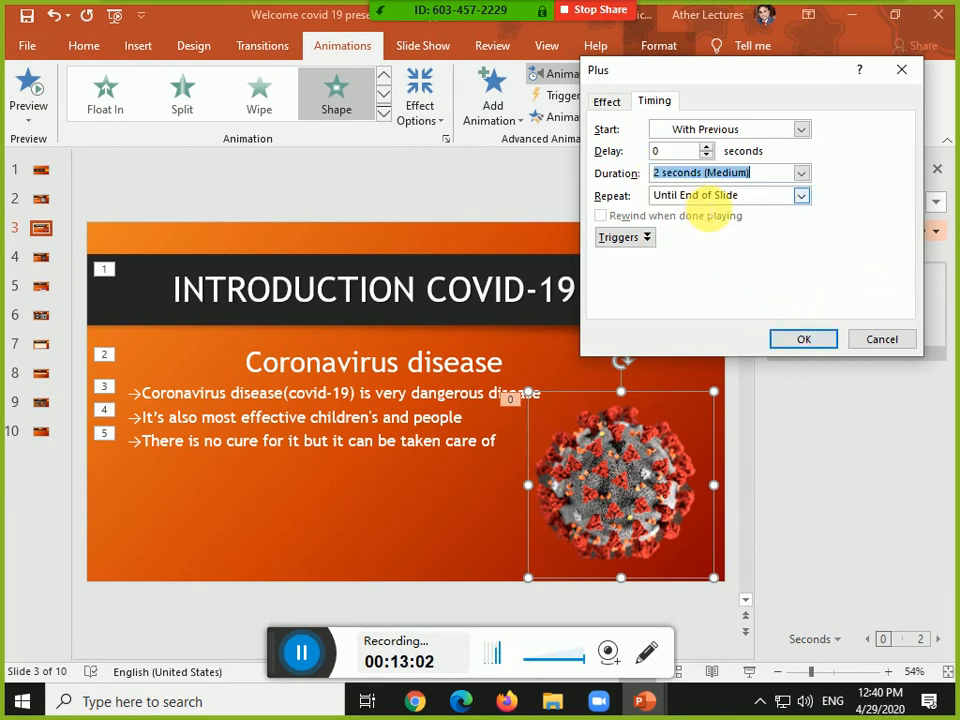
pyautogui.write('10')
pyautogui.click(804, 340)
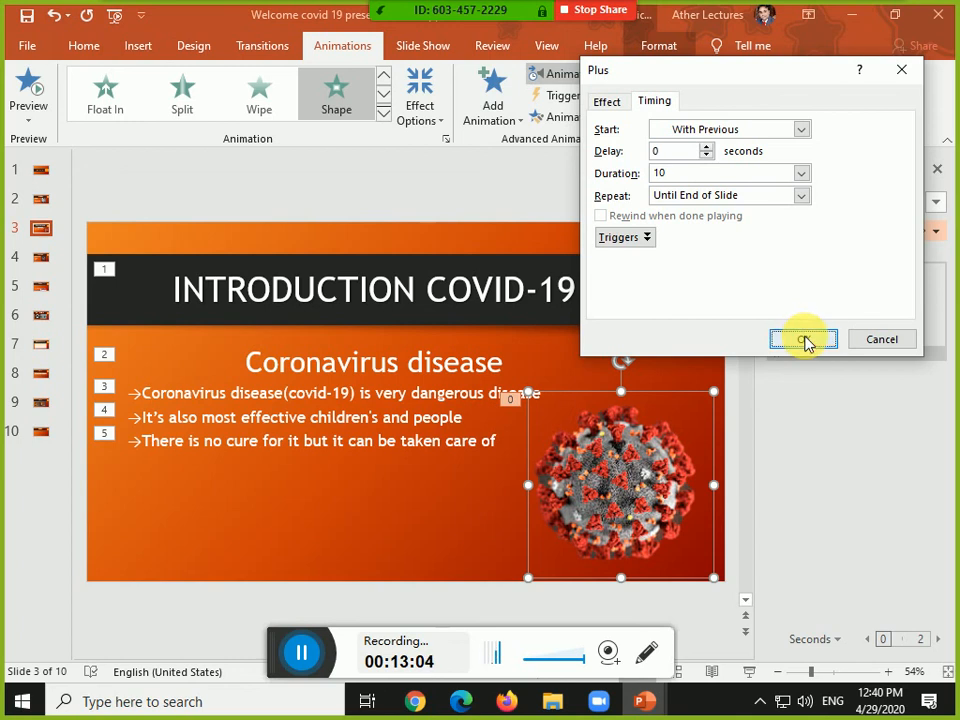
pyautogui.hotkey('shift', 'F5')
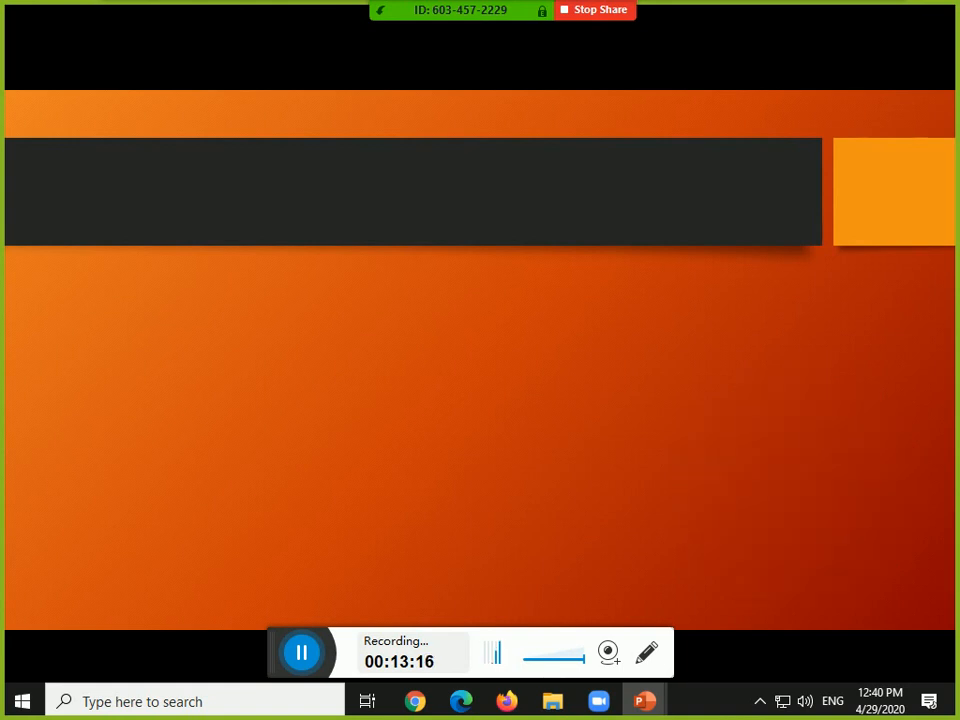
pyautogui.press('Escape')
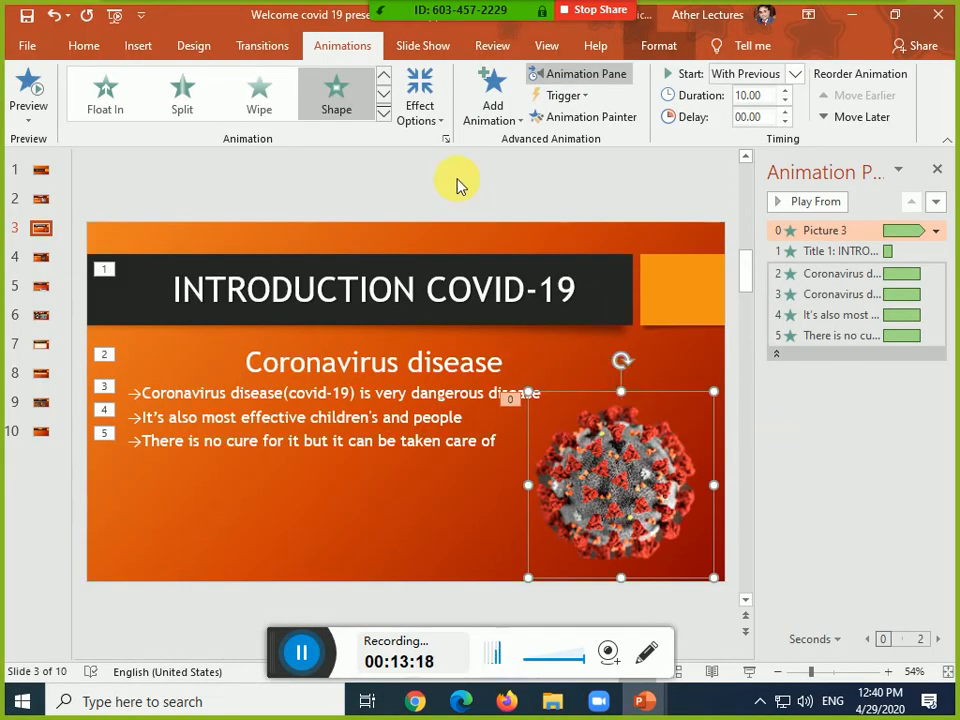
# Change the shape of the virus picture's animation effect to Circle
pyautogui.click(425, 115)
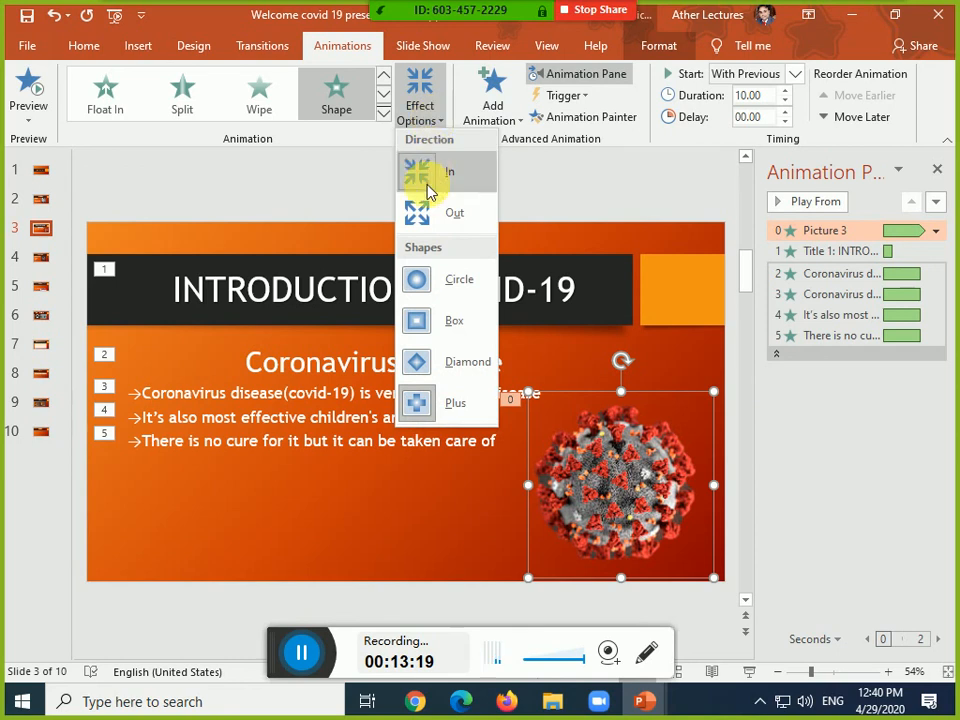
pyautogui.click(433, 278)
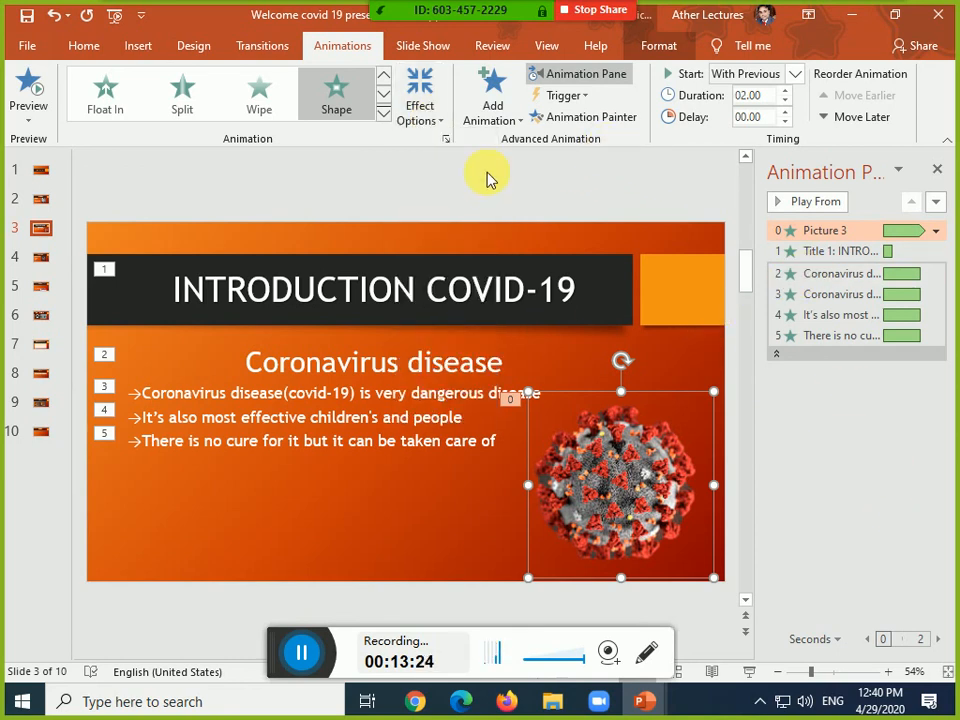
# Set the delay of the virus picture's Circle animation to 1 second and play the slide show from slide 3
pyautogui.click(445, 138)
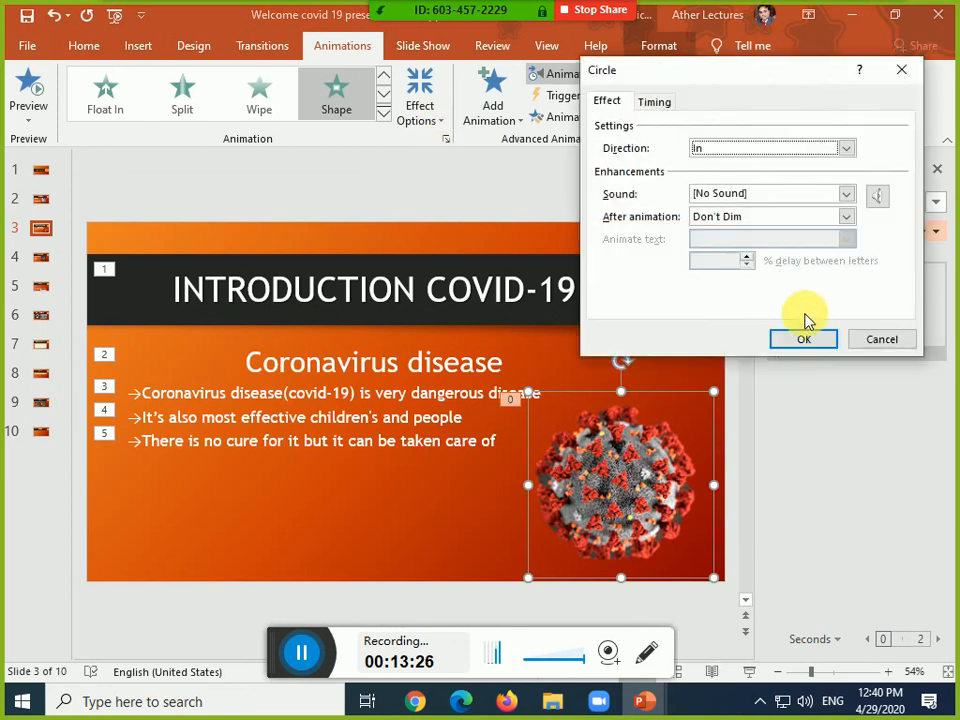
pyautogui.click(654, 104)
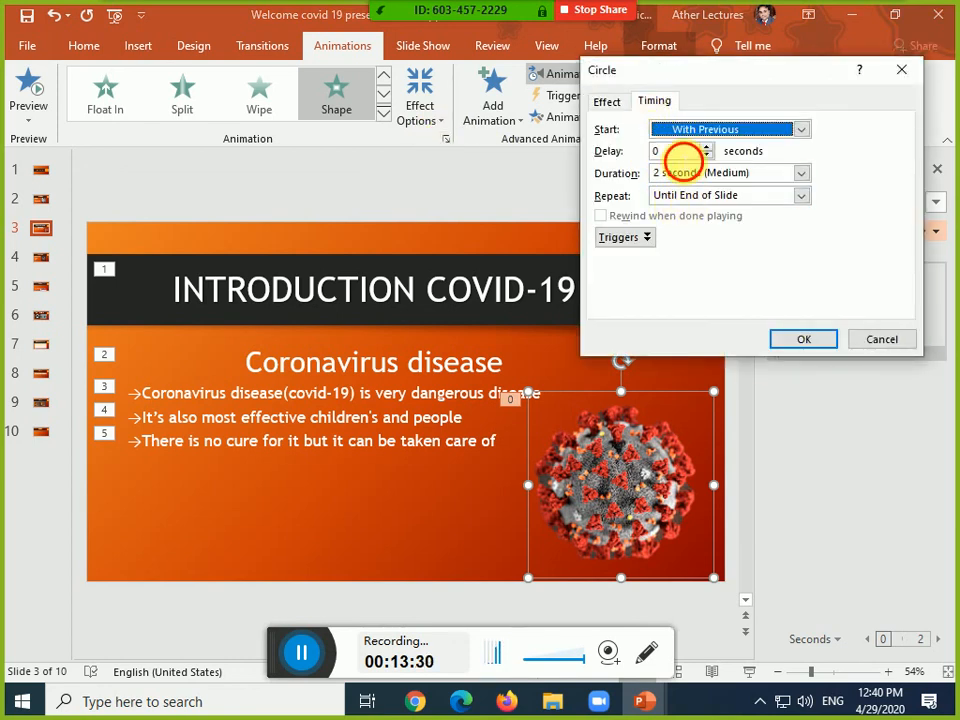
pyautogui.click(683, 155)
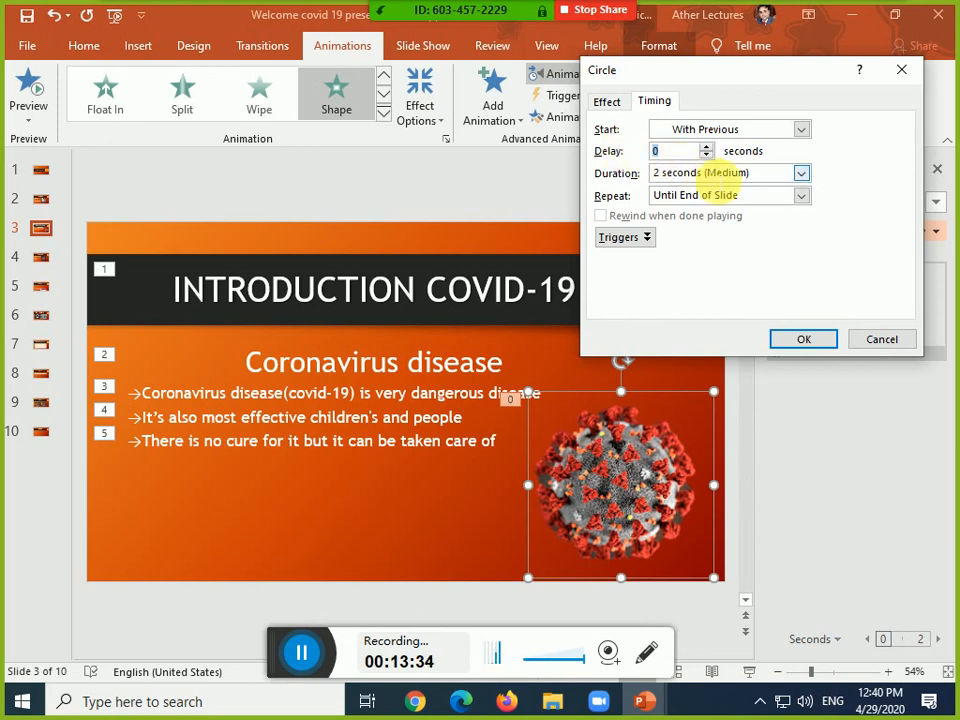
pyautogui.click(712, 176)
pyautogui.click(673, 152)
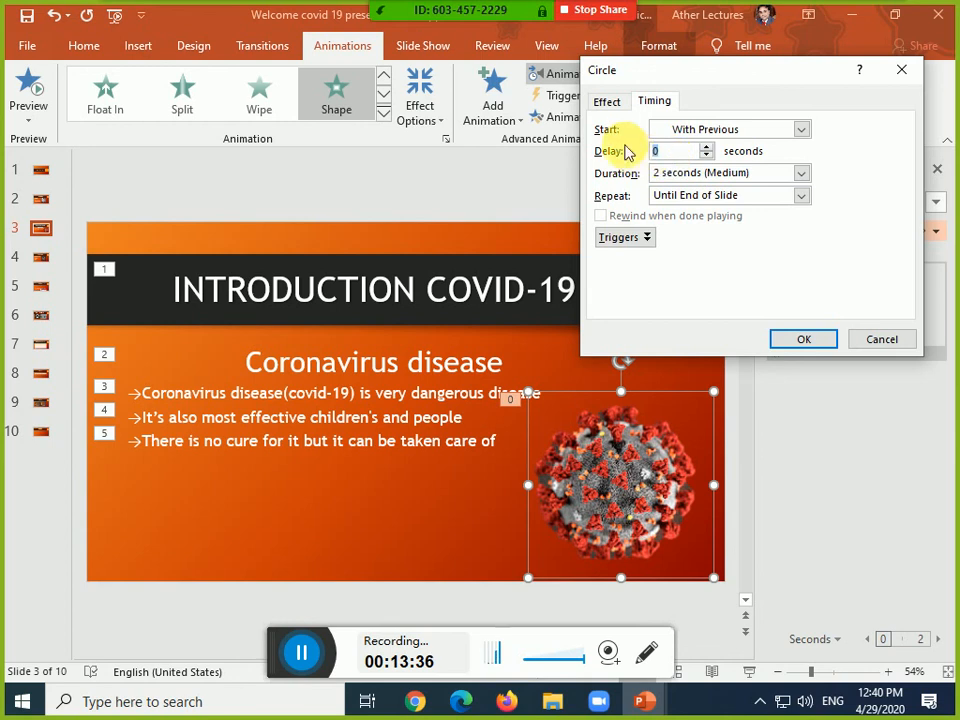
pyautogui.write('1')
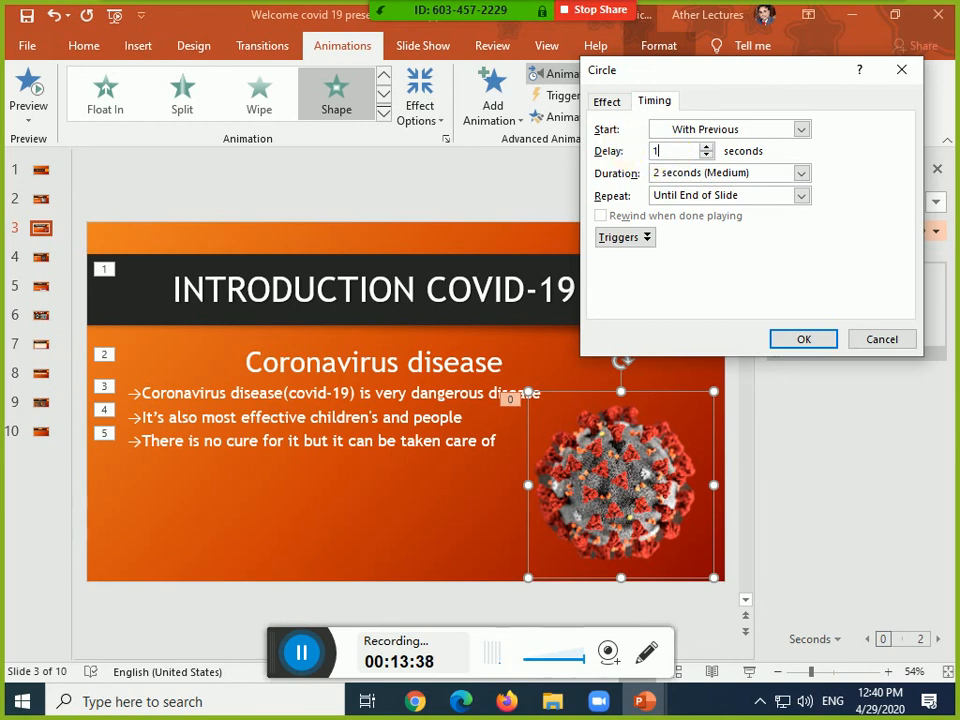
pyautogui.click(806, 341)
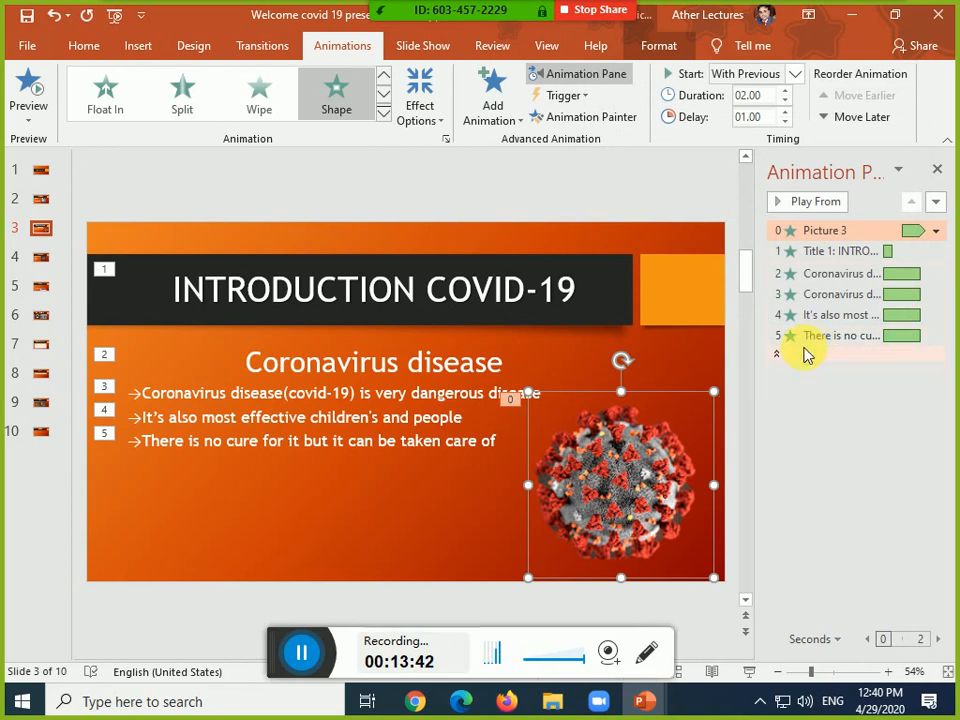
pyautogui.hotkey('shift', 'F5')
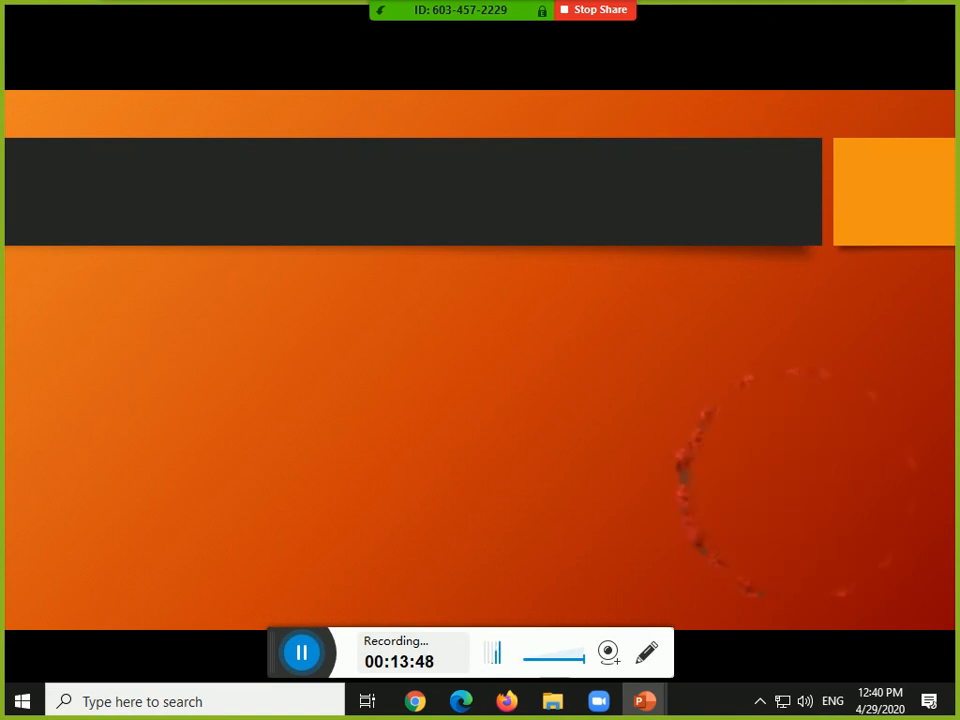
# End the slide show, move the virus picture to the slide's right edge and enlarge it from its upper-left corner
pyautogui.press('Escape')
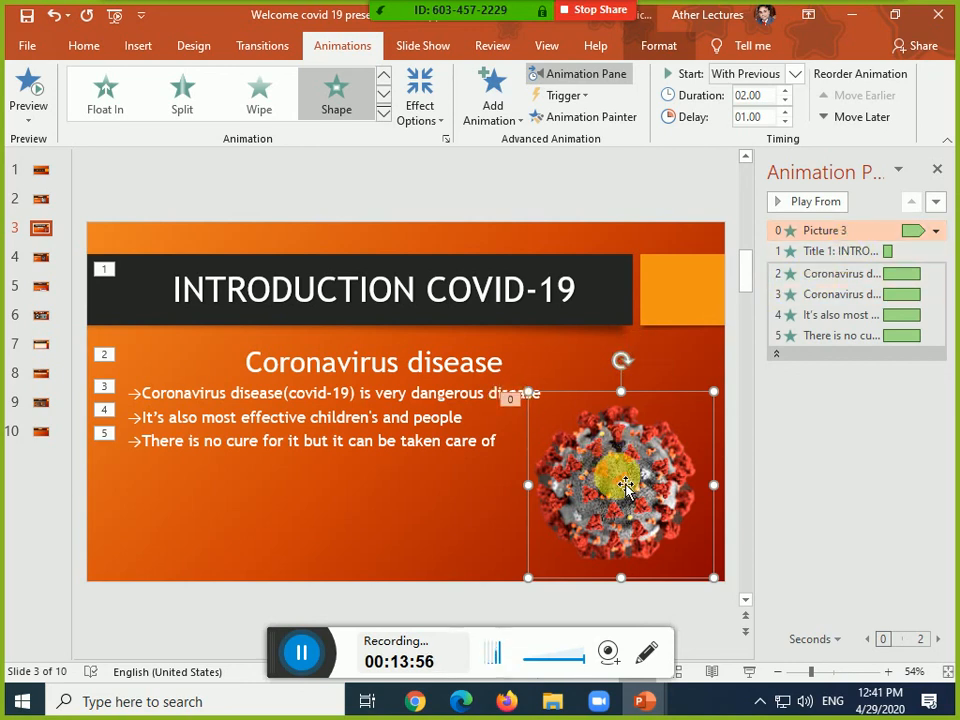
pyautogui.moveTo(626, 484); pyautogui.dragTo(634, 492)
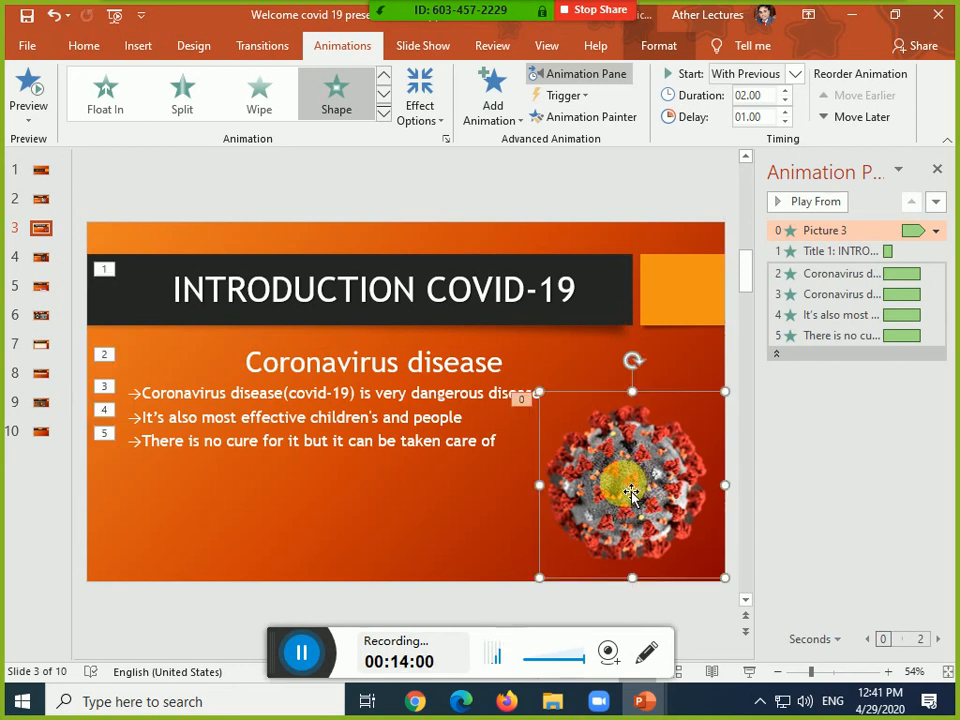
pyautogui.moveTo(551, 399); pyautogui.dragTo(518, 371)
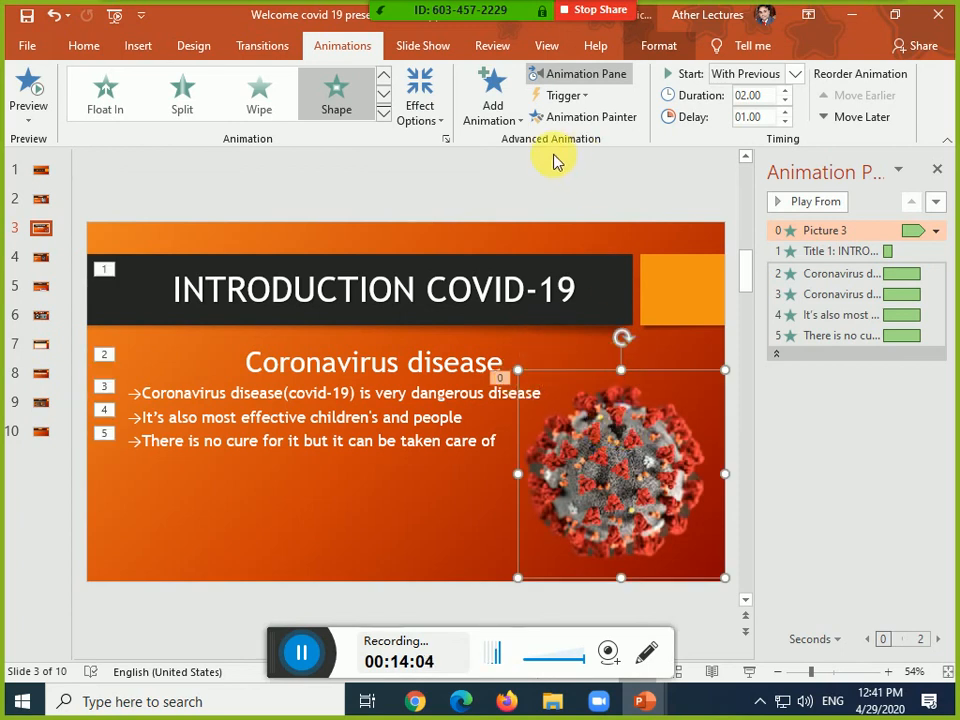
# Add the Bomb sound to the virus picture's Circle animation and check it in the slide show
pyautogui.click(446, 139)
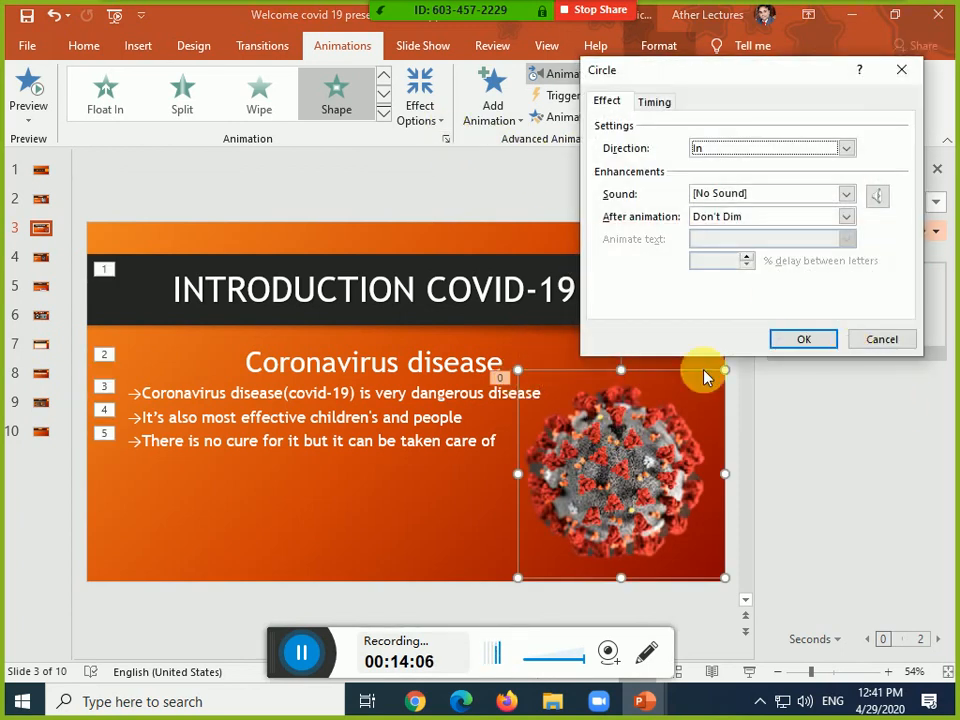
pyautogui.click(733, 196)
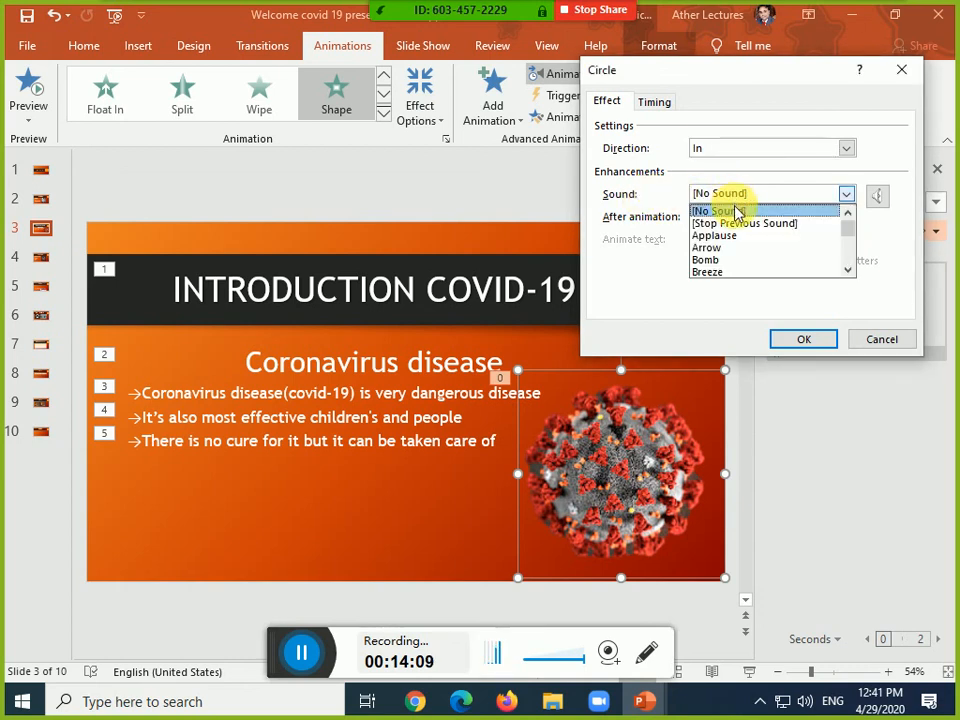
pyautogui.click(733, 259)
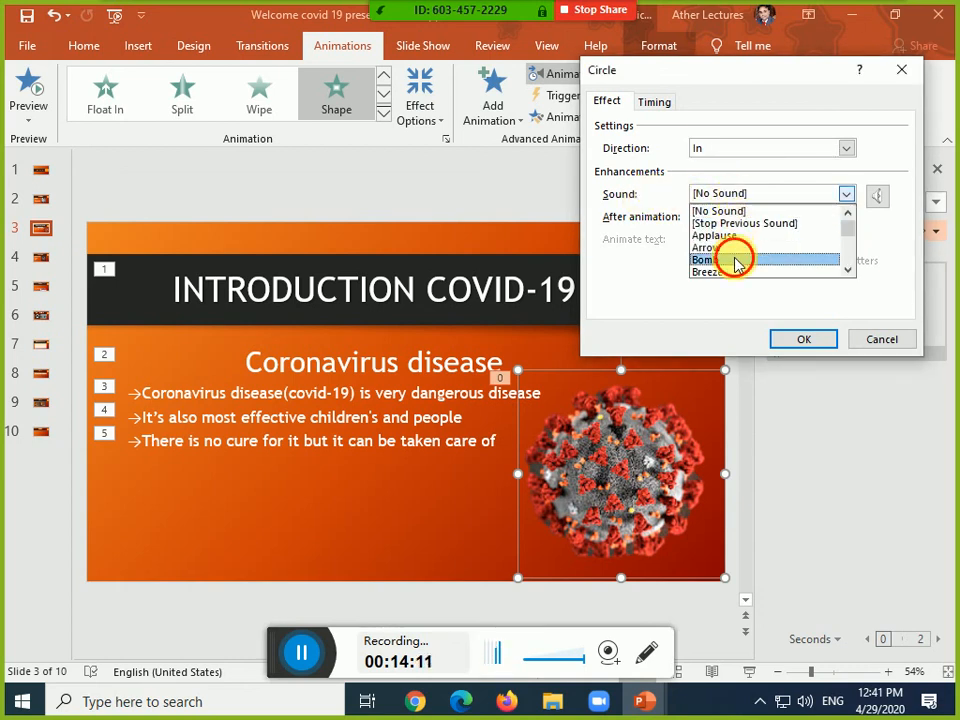
pyautogui.click(876, 198)
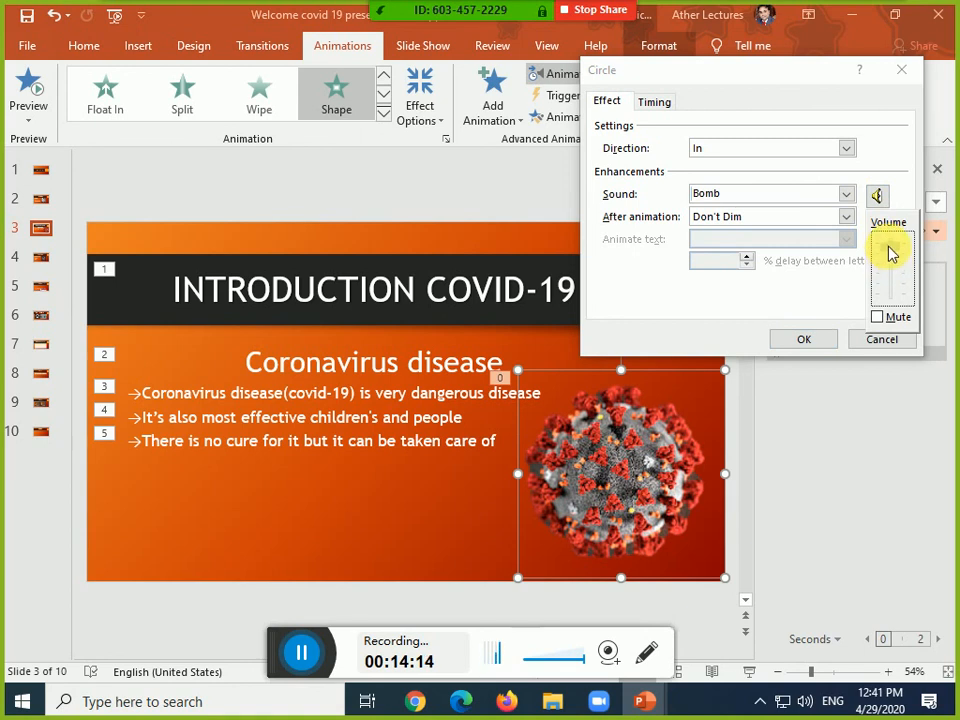
pyautogui.click(795, 345)
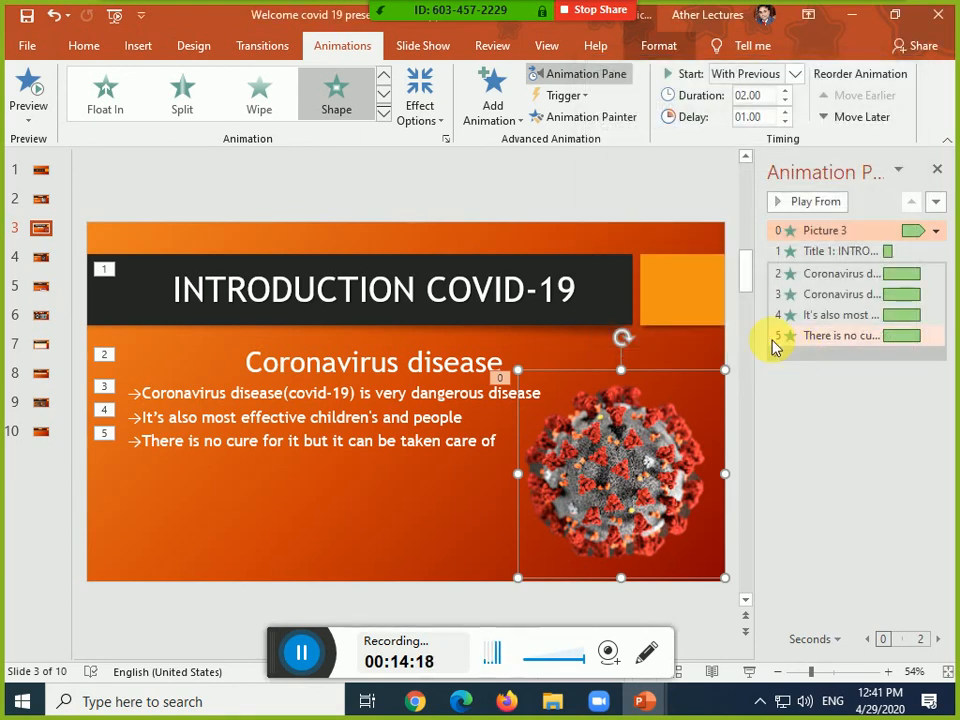
pyautogui.hotkey('shift', 'F5')
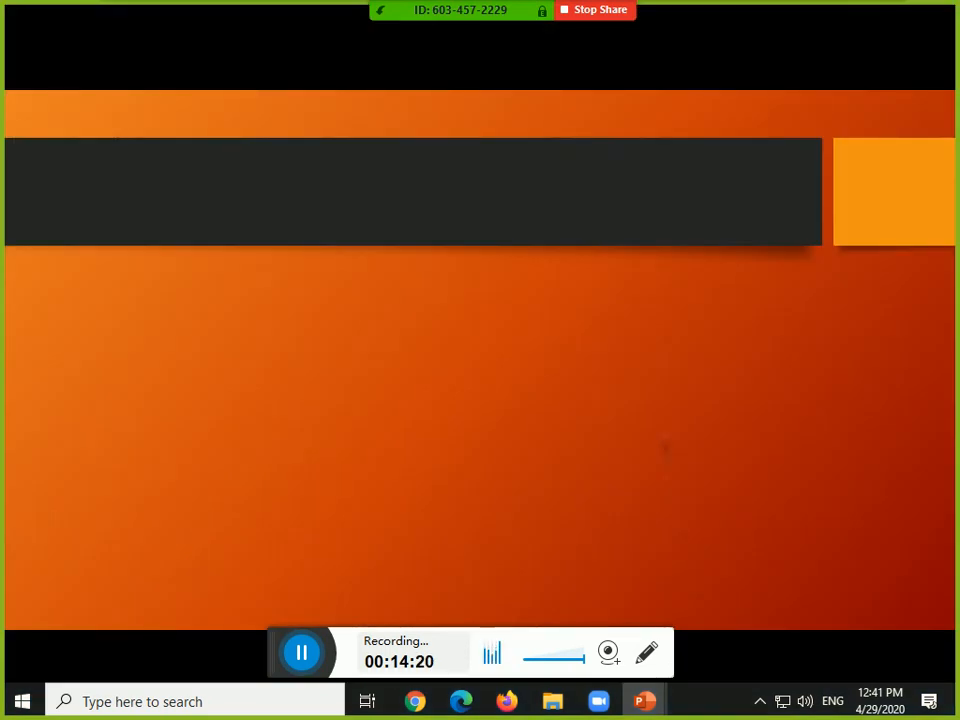
pyautogui.press('Escape')
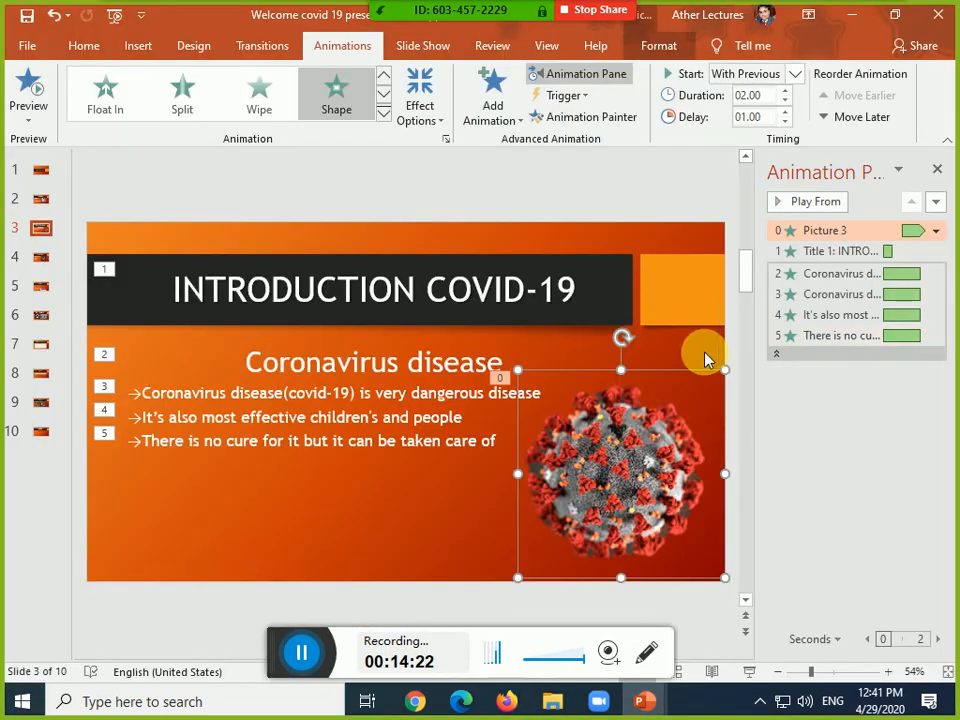
# Set the sound of the virus picture's Circle animation to Breeze and play slide 3 to check it
pyautogui.click(446, 139)
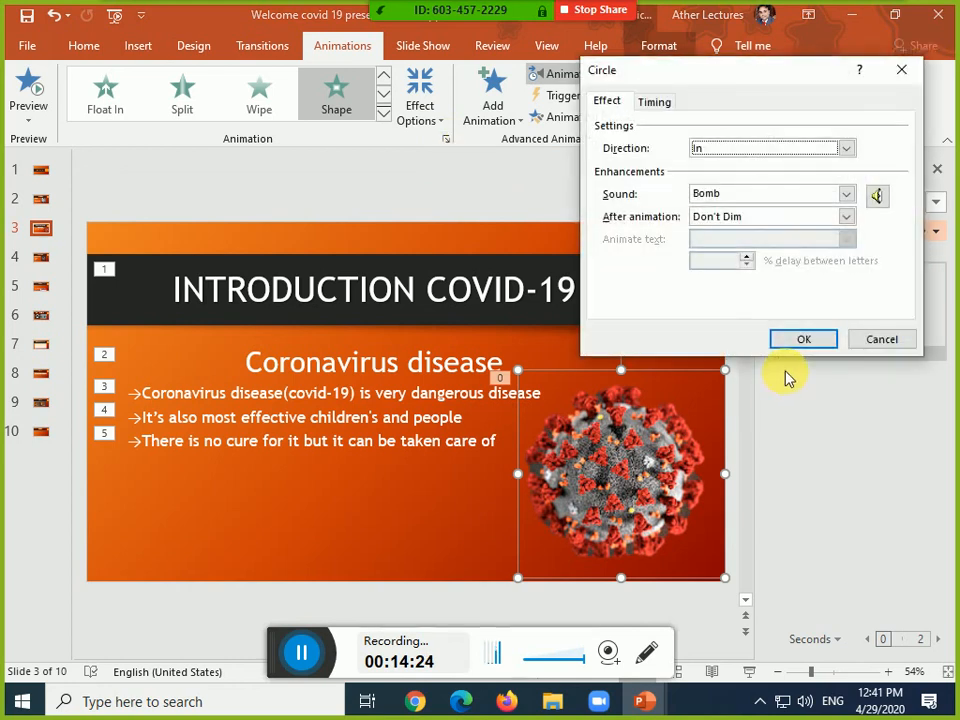
pyautogui.click(805, 196)
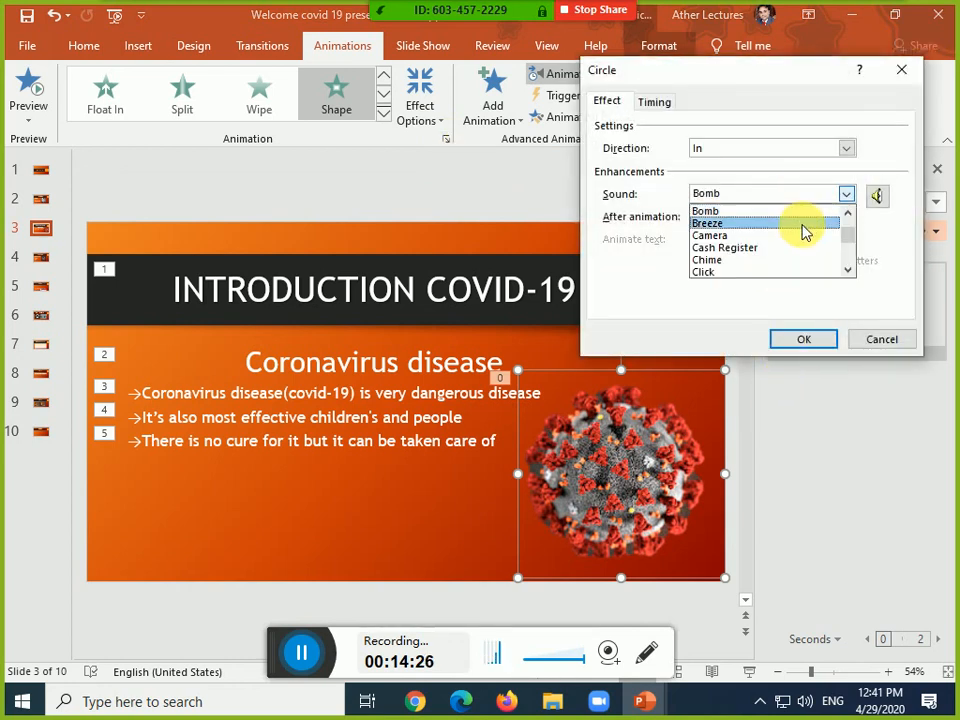
pyautogui.click(803, 232)
pyautogui.click(878, 197)
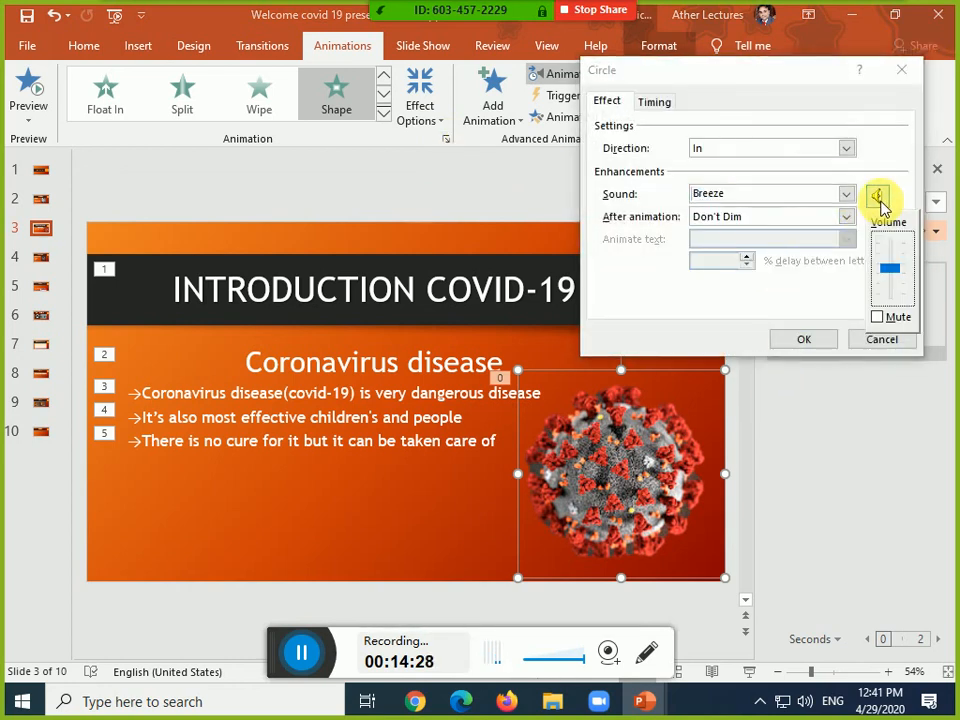
pyautogui.click(810, 339)
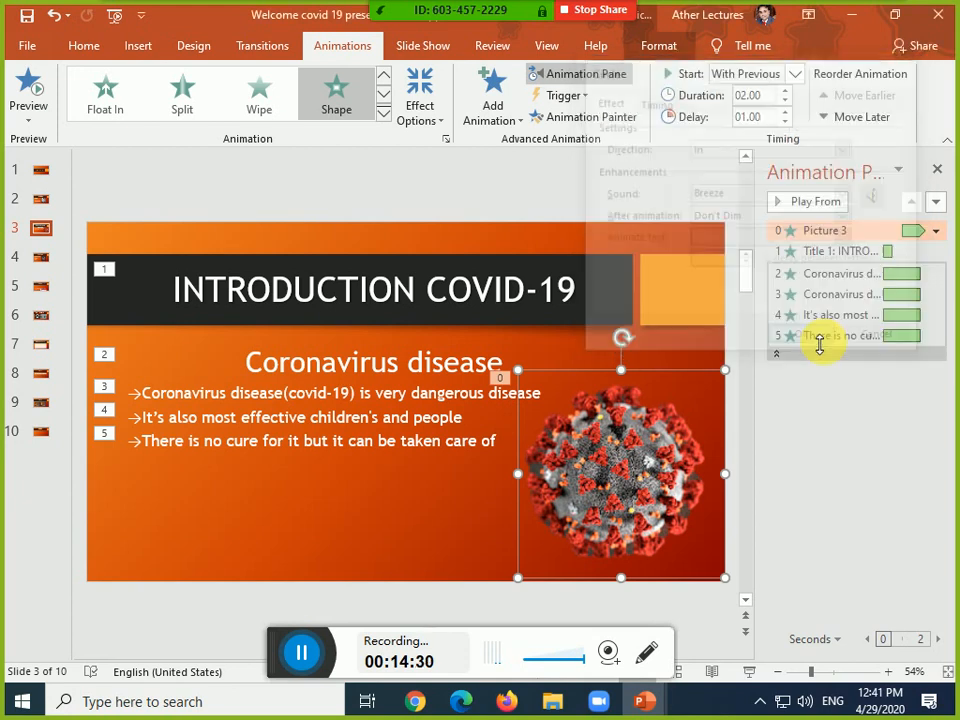
pyautogui.hotkey('shift', 'F5')
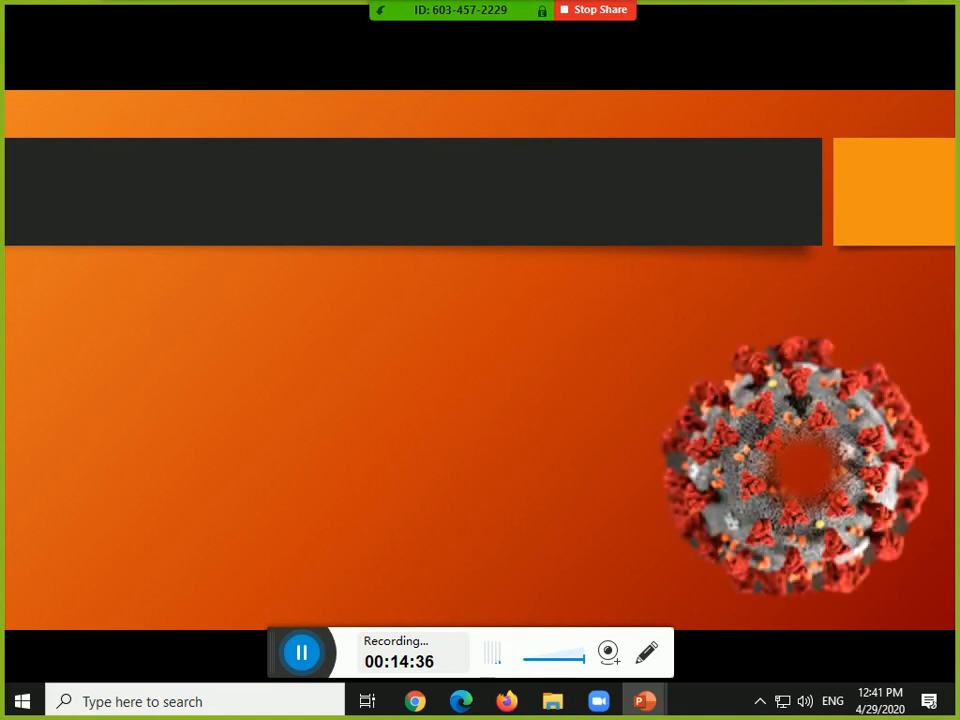
pyautogui.press('Escape')
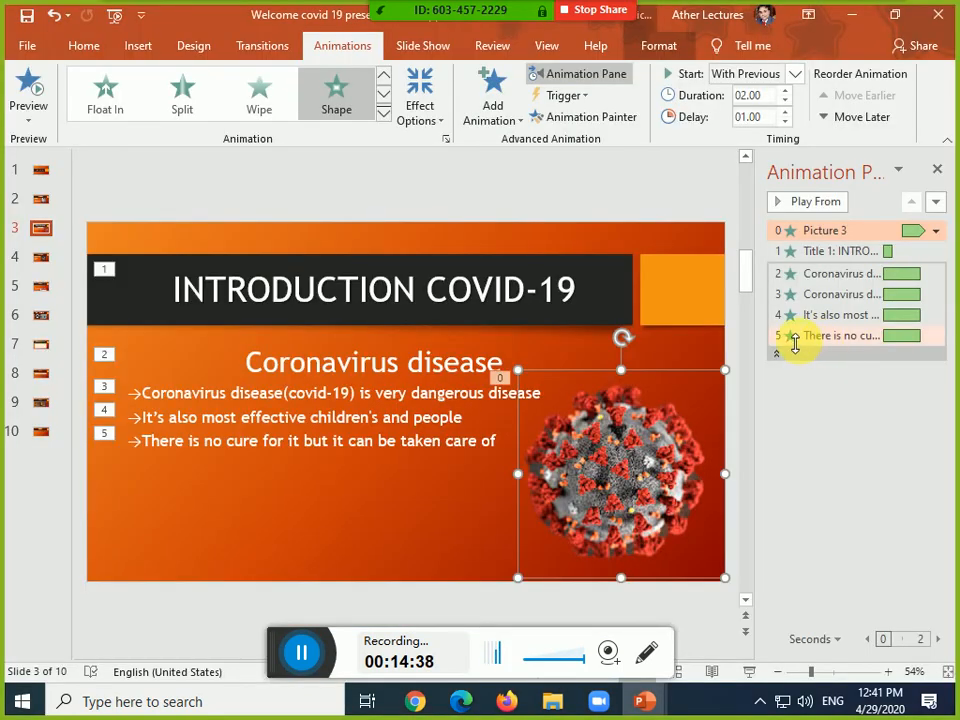
# Set the virus picture to dim to the dark orange-red theme colour after its animation and check it in the slide show
pyautogui.click(446, 139)
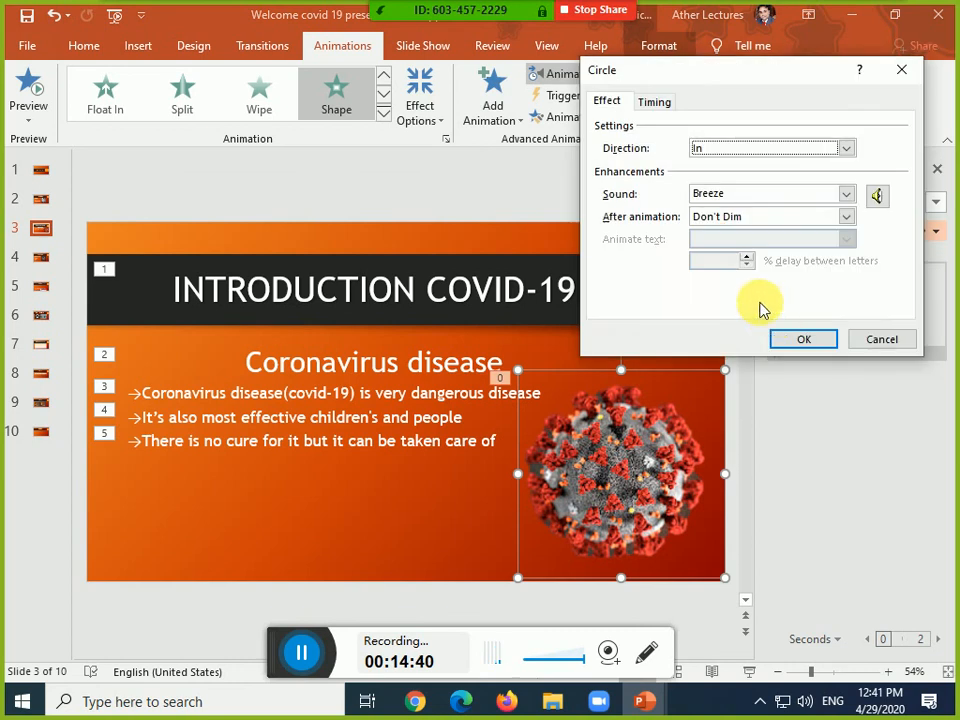
pyautogui.click(702, 220)
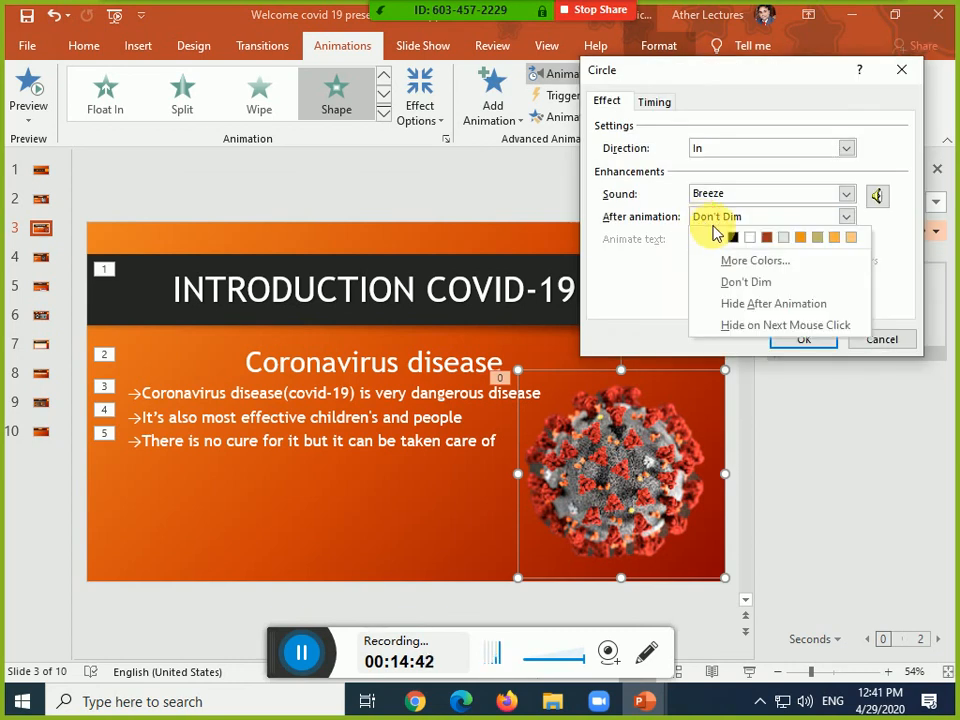
pyautogui.click(766, 237)
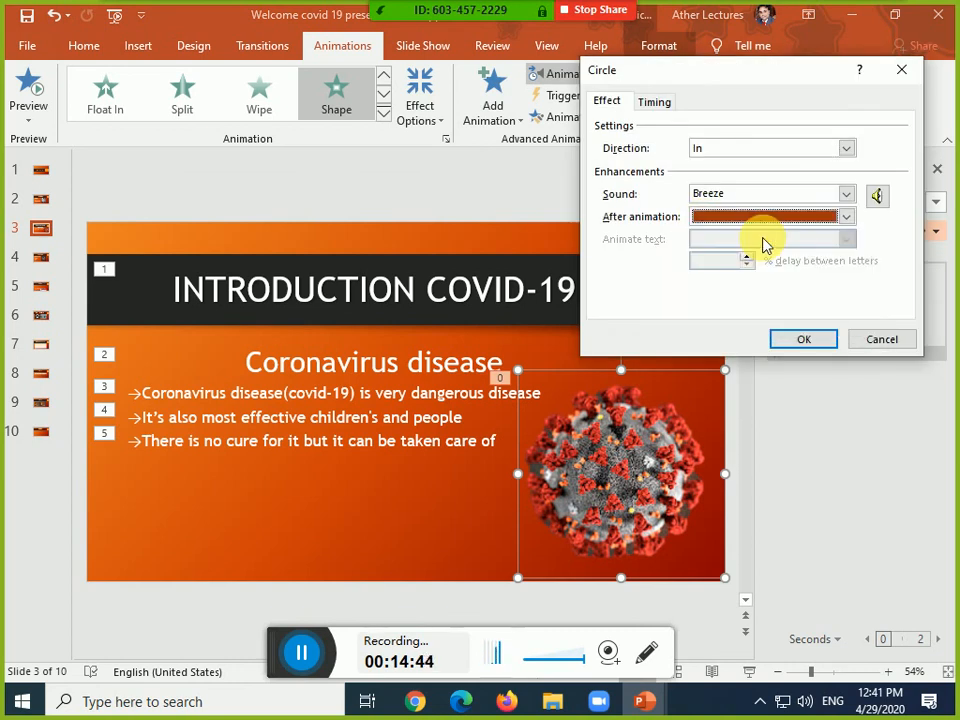
pyautogui.click(812, 341)
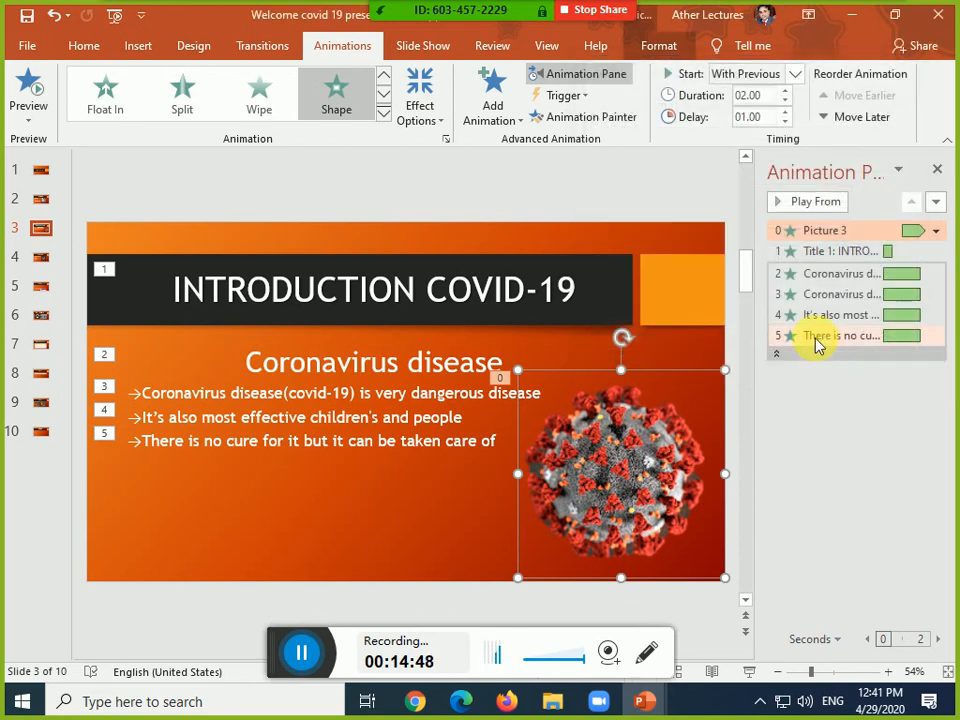
pyautogui.hotkey('shift', 'F5')
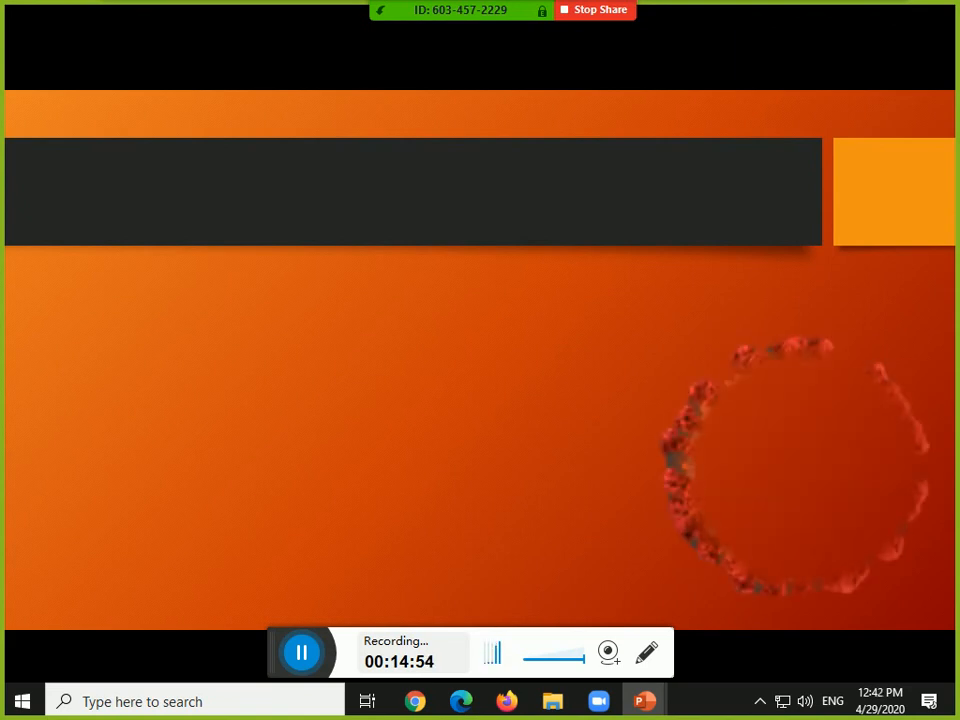
pyautogui.press('Escape')
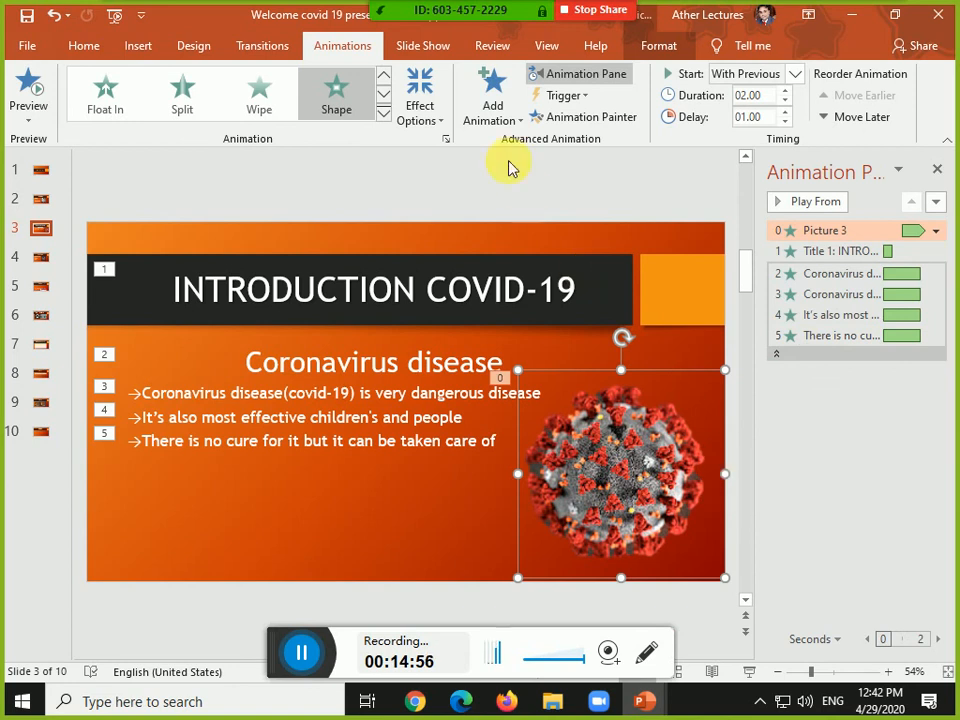
# Review the effect, timing and trigger settings of the virus picture's Circle animation
pyautogui.click(447, 139)
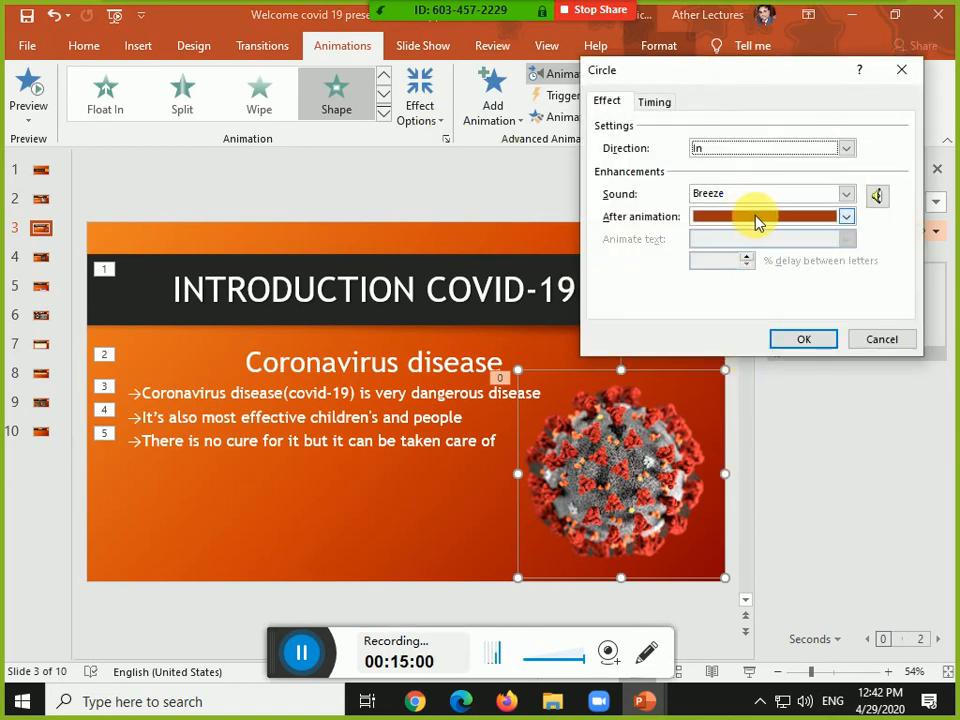
pyautogui.click(655, 104)
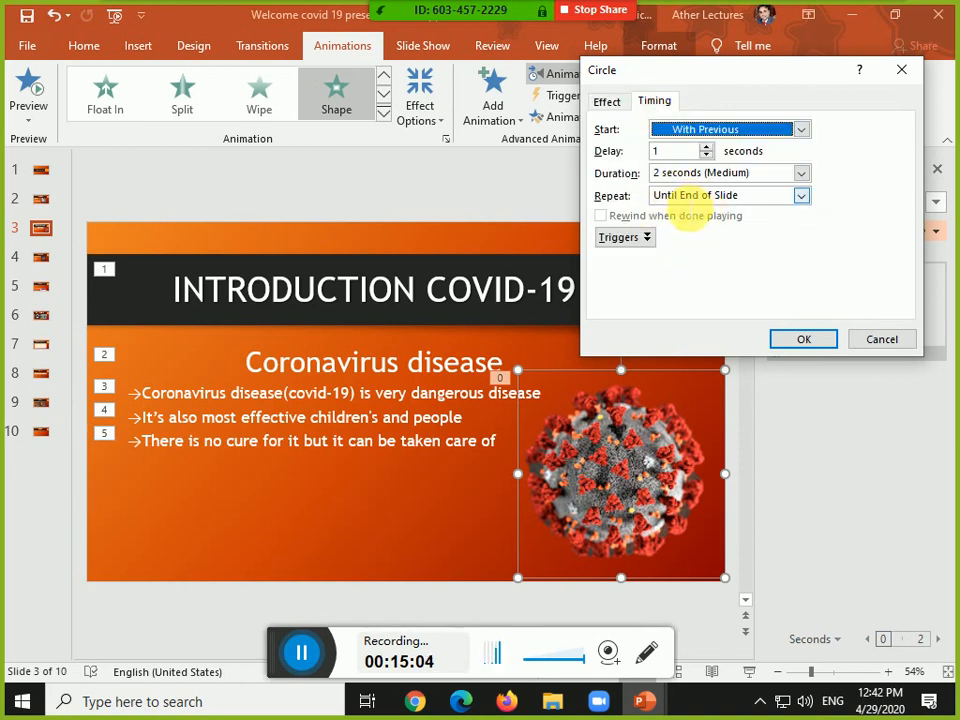
pyautogui.click(607, 103)
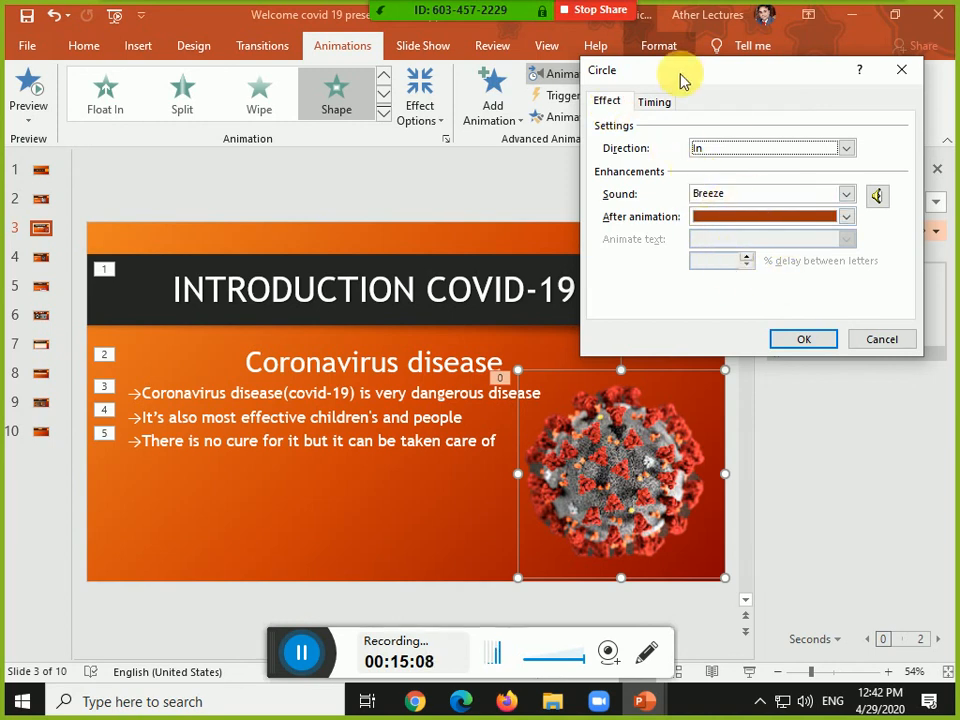
pyautogui.click(654, 101)
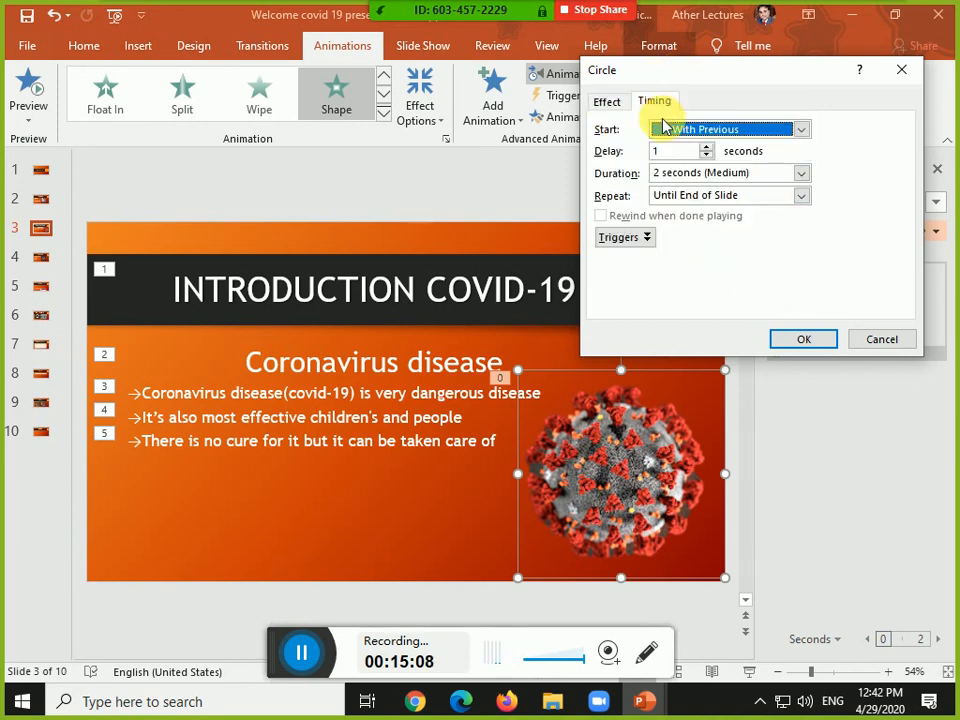
pyautogui.click(619, 240)
pyautogui.click(800, 340)
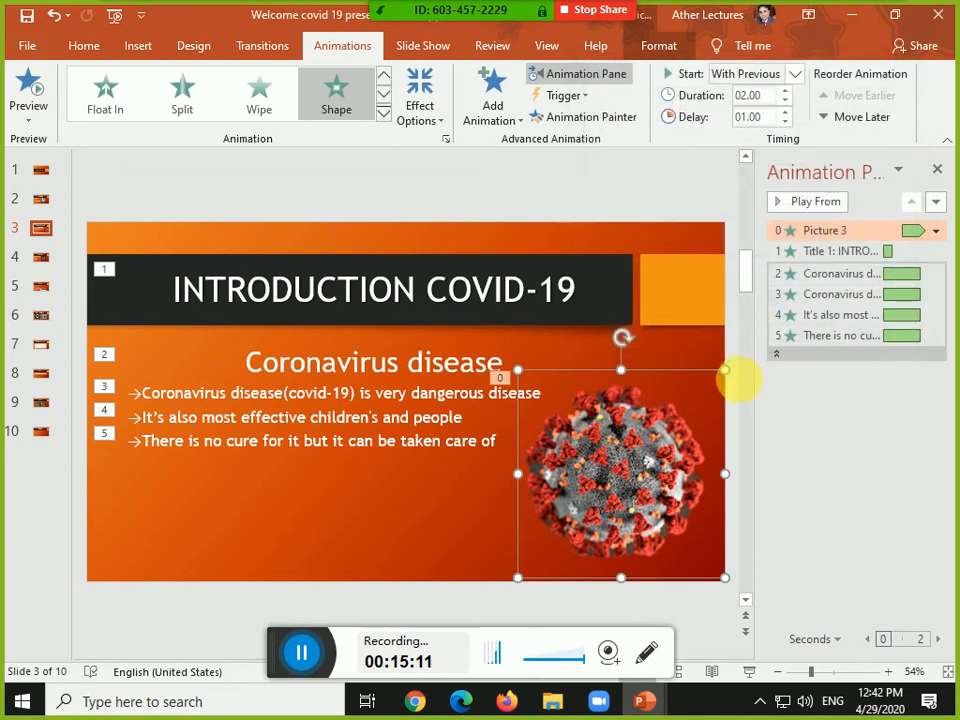
# Set the slide title's Random Bars animation to start With Previous and check it in the slide show
pyautogui.click(230, 468)
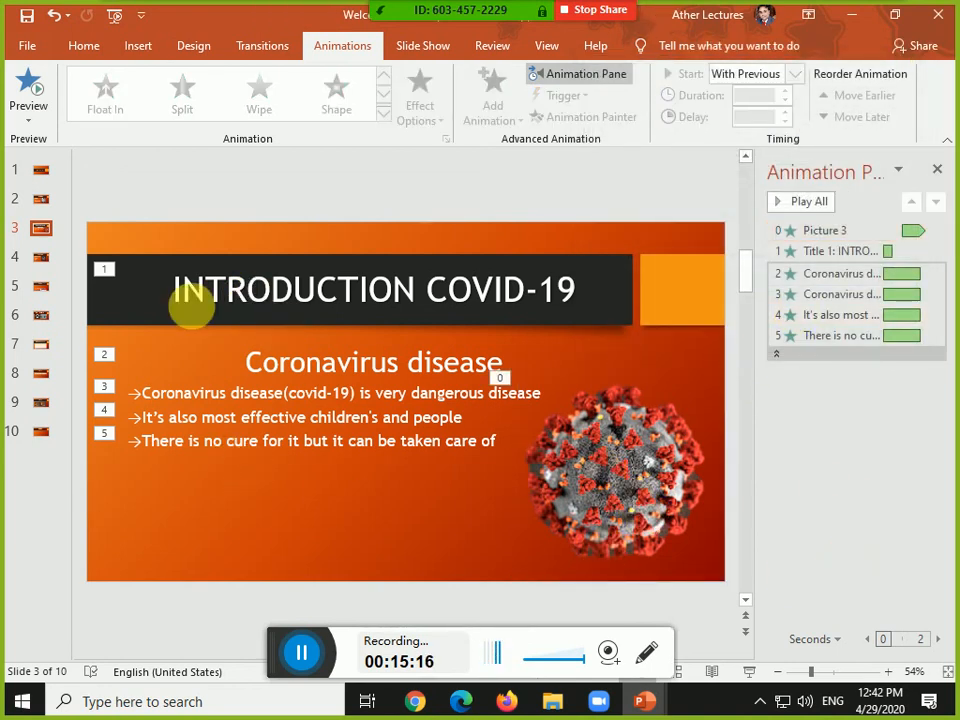
pyautogui.click(106, 271)
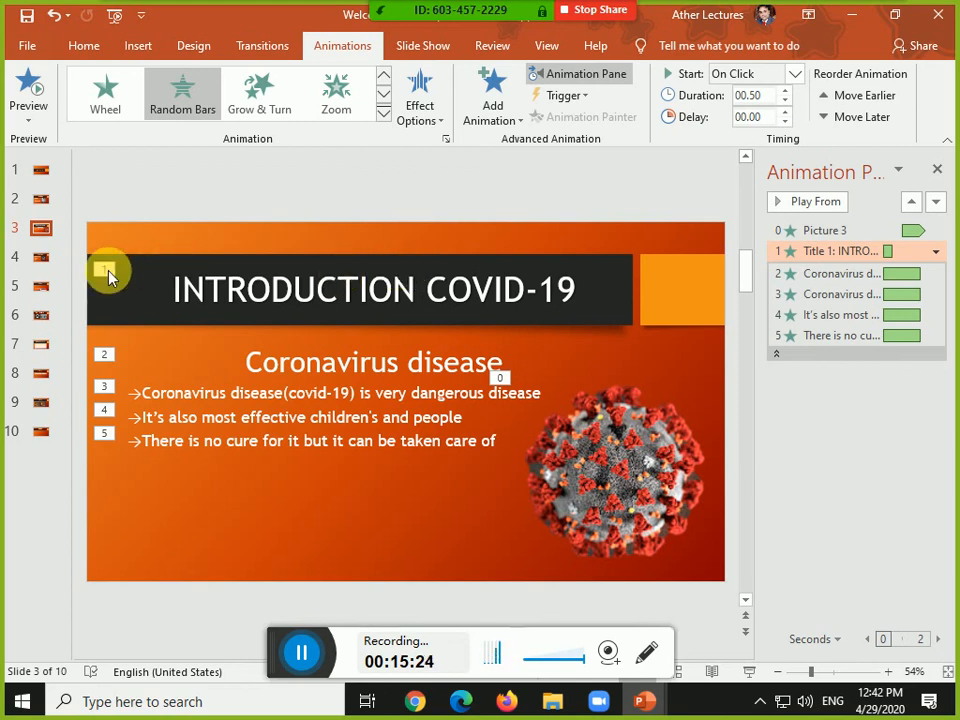
pyautogui.click(446, 139)
pyautogui.click(675, 105)
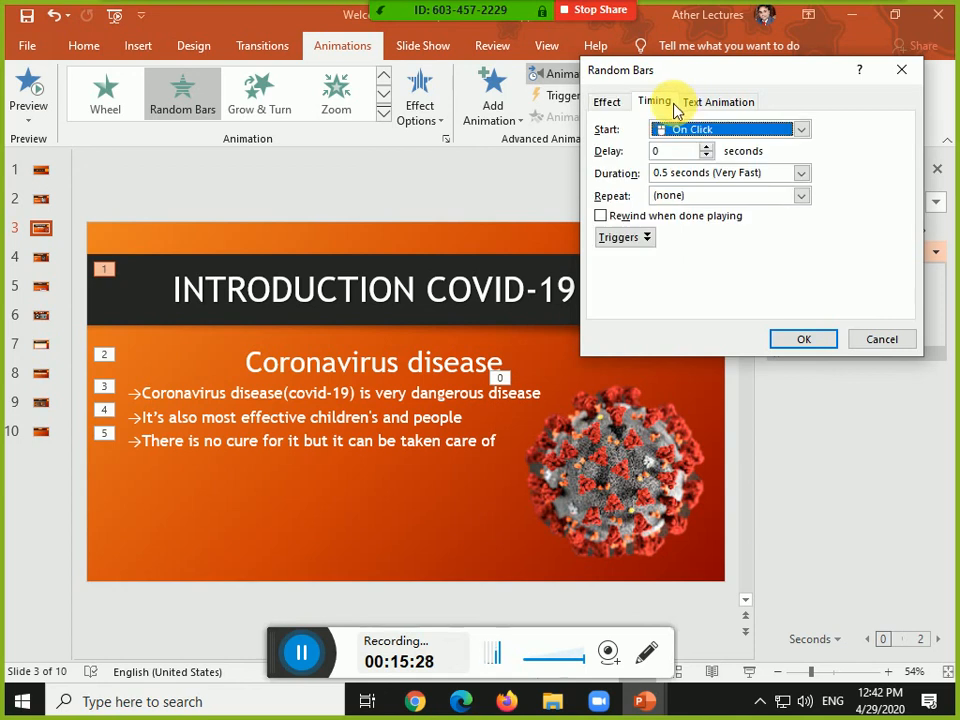
pyautogui.click(692, 130)
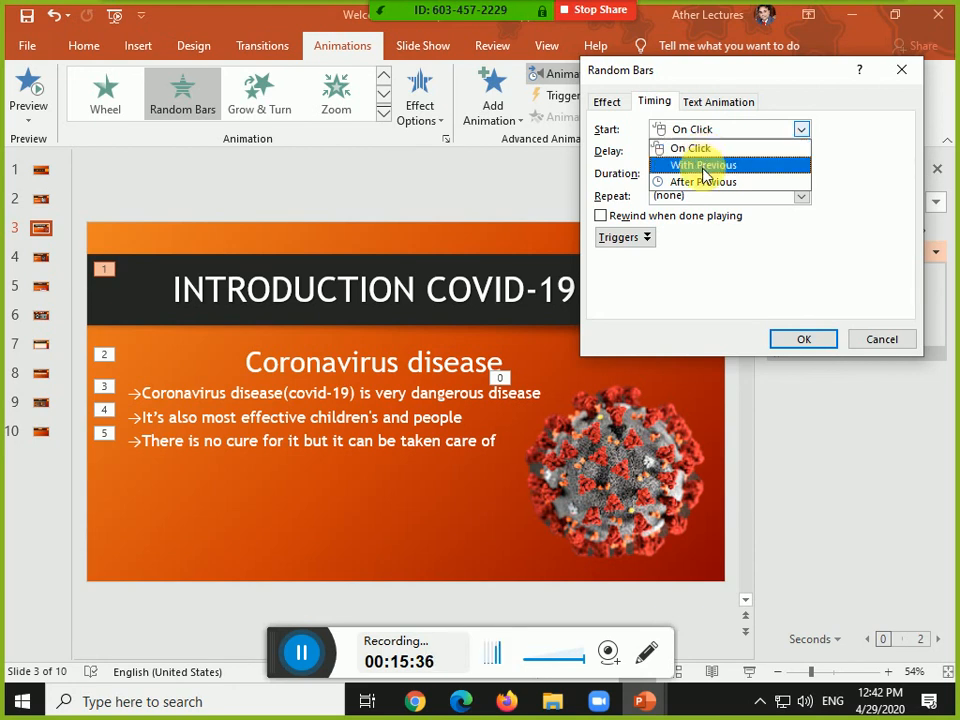
pyautogui.click(703, 166)
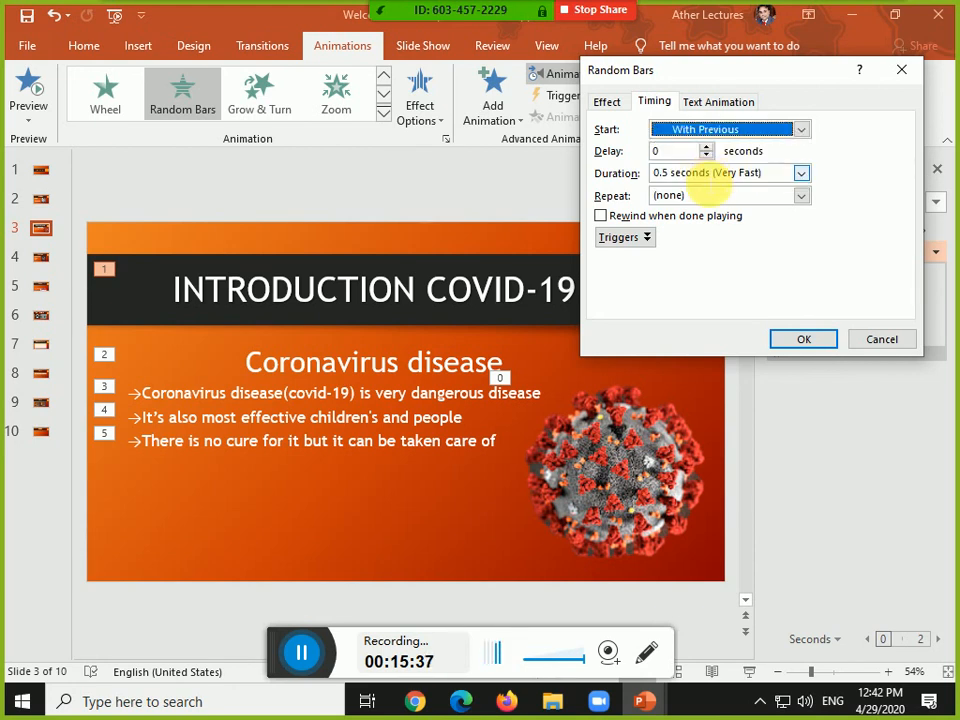
pyautogui.click(803, 340)
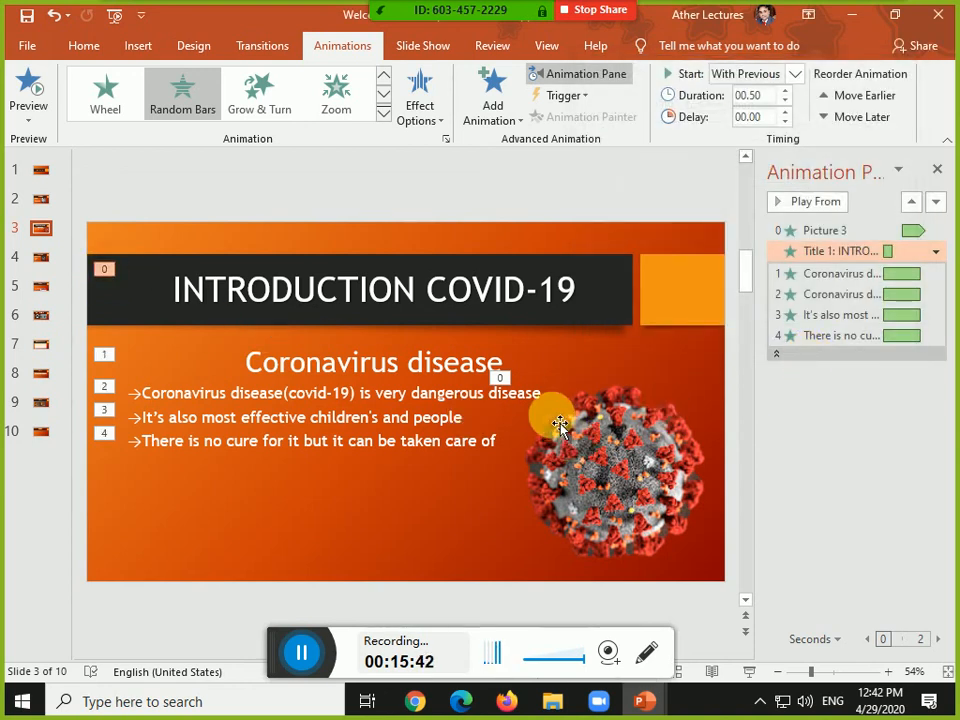
pyautogui.hotkey('shift', 'F5')
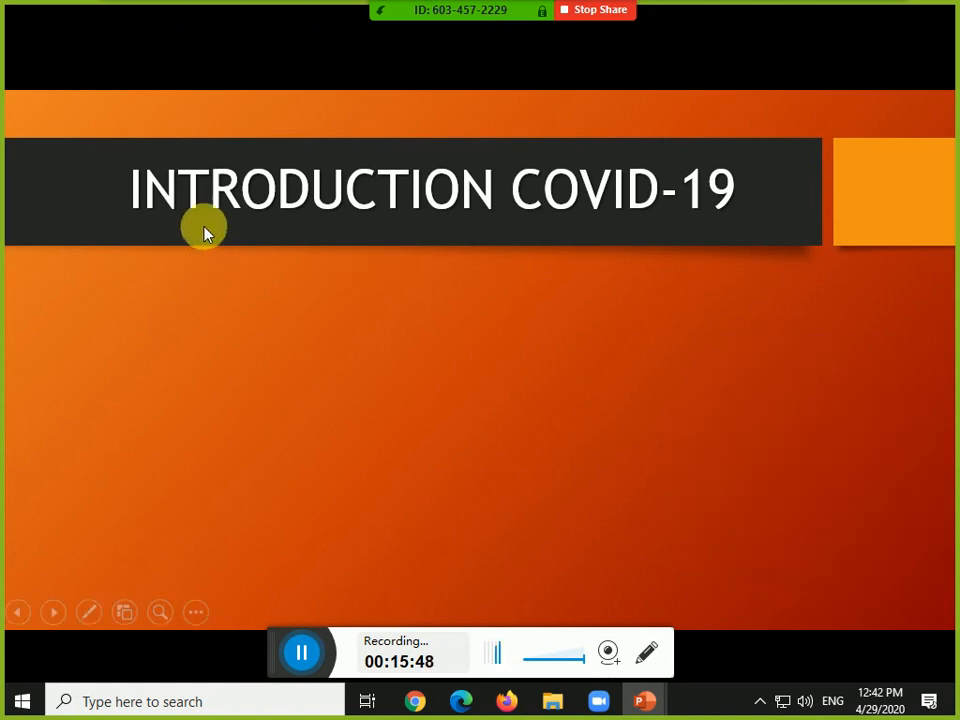
pyautogui.press('Escape')
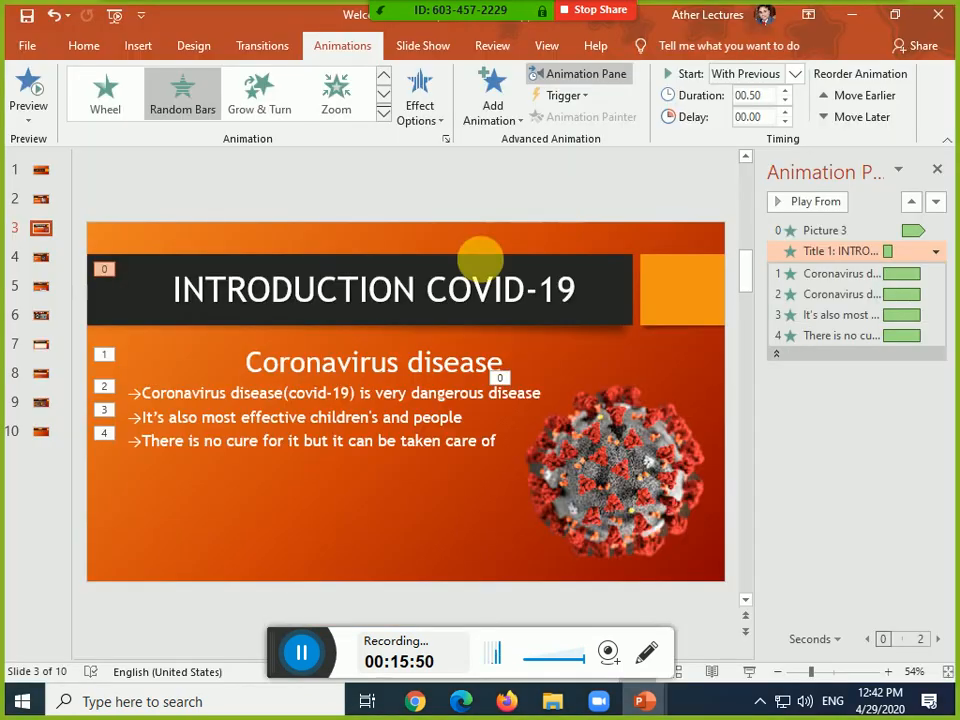
# Set the Bounce animation of the "Coronavirus disease" heading to start After Previous and check slide 3 in the slide show
pyautogui.click(105, 355)
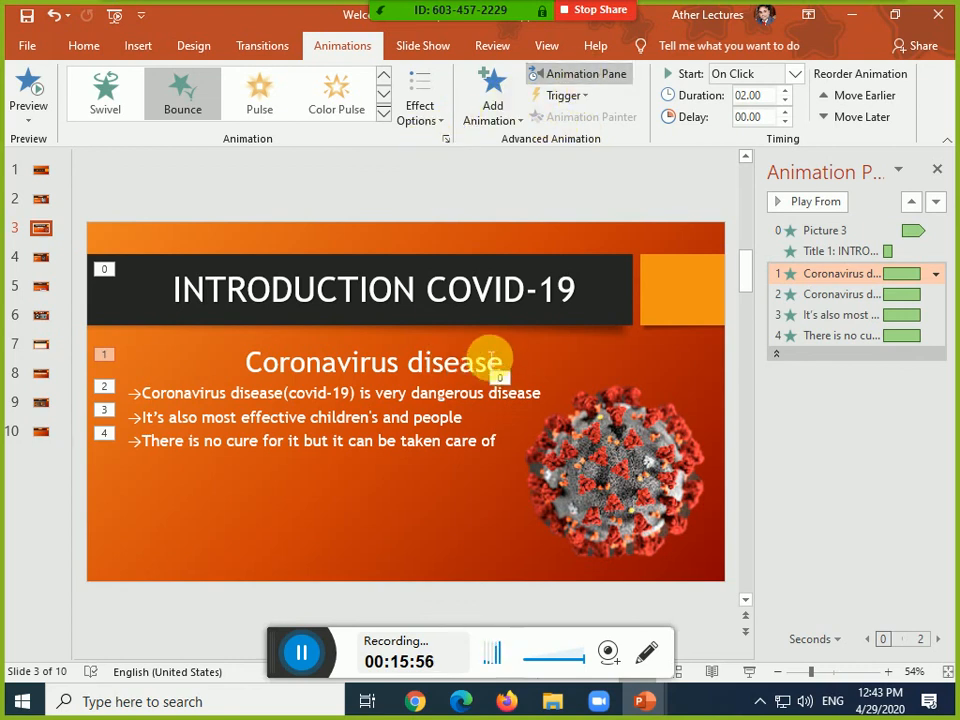
pyautogui.click(445, 139)
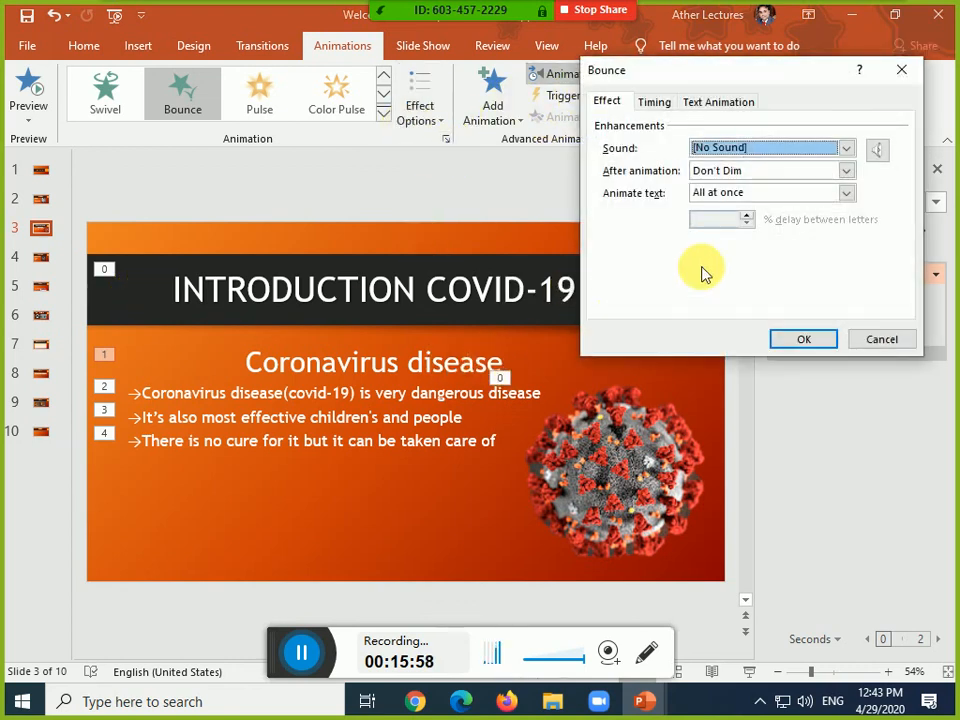
pyautogui.click(656, 103)
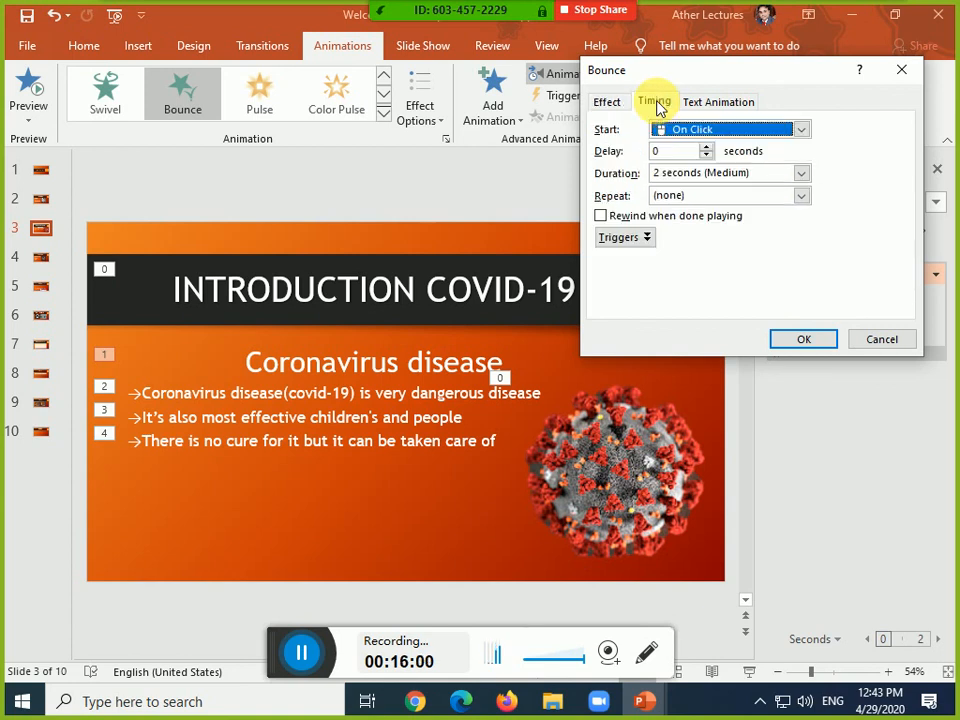
pyautogui.click(669, 131)
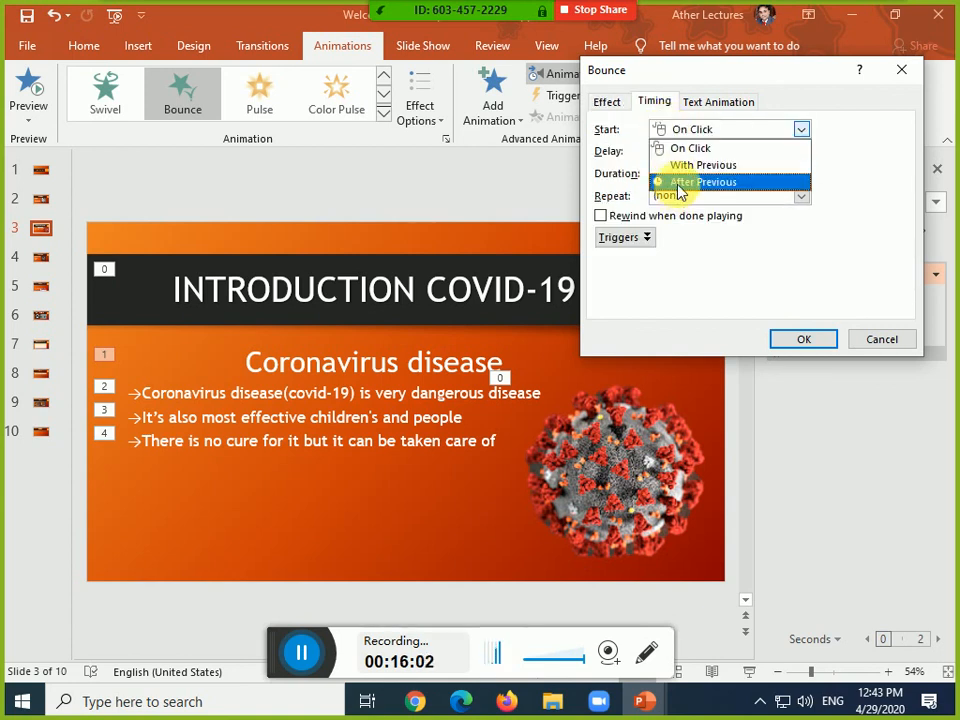
pyautogui.click(678, 181)
pyautogui.click(804, 340)
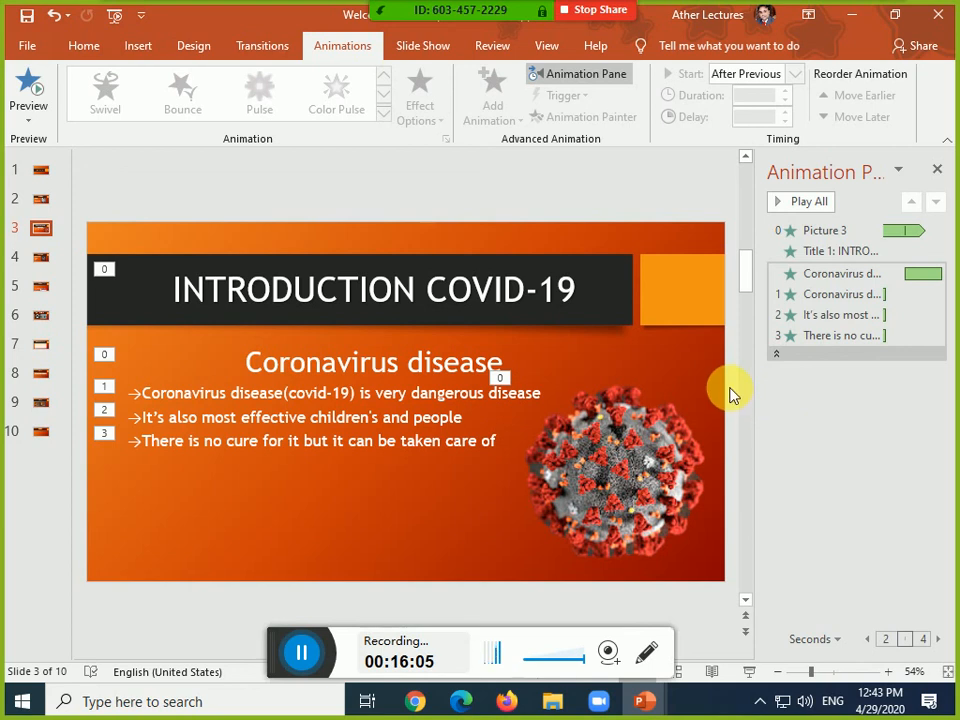
pyautogui.hotkey('shift', 'F5')
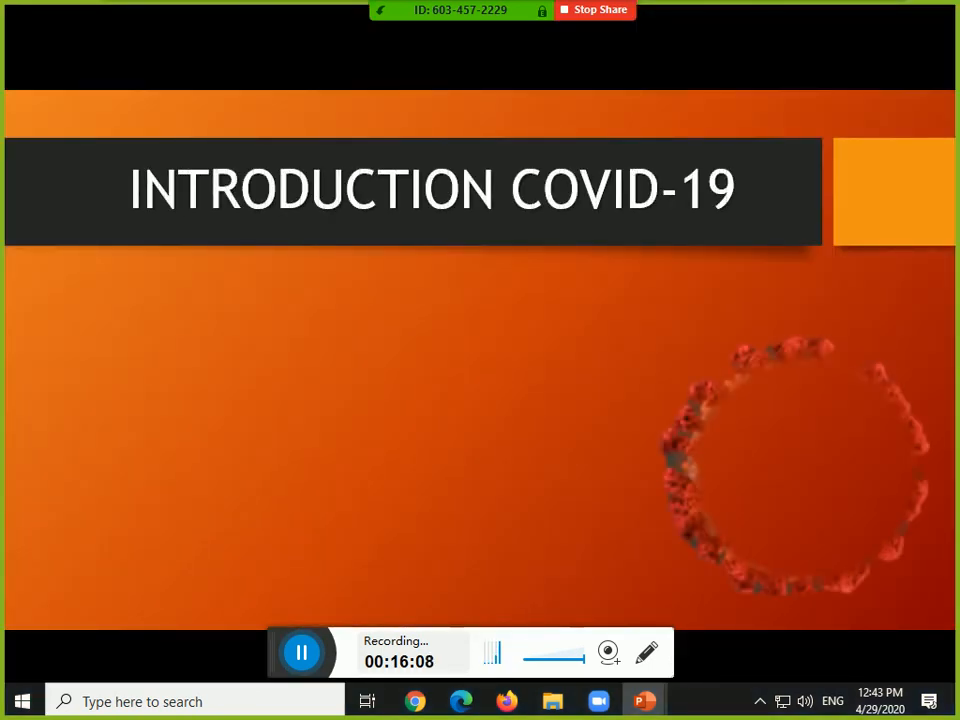
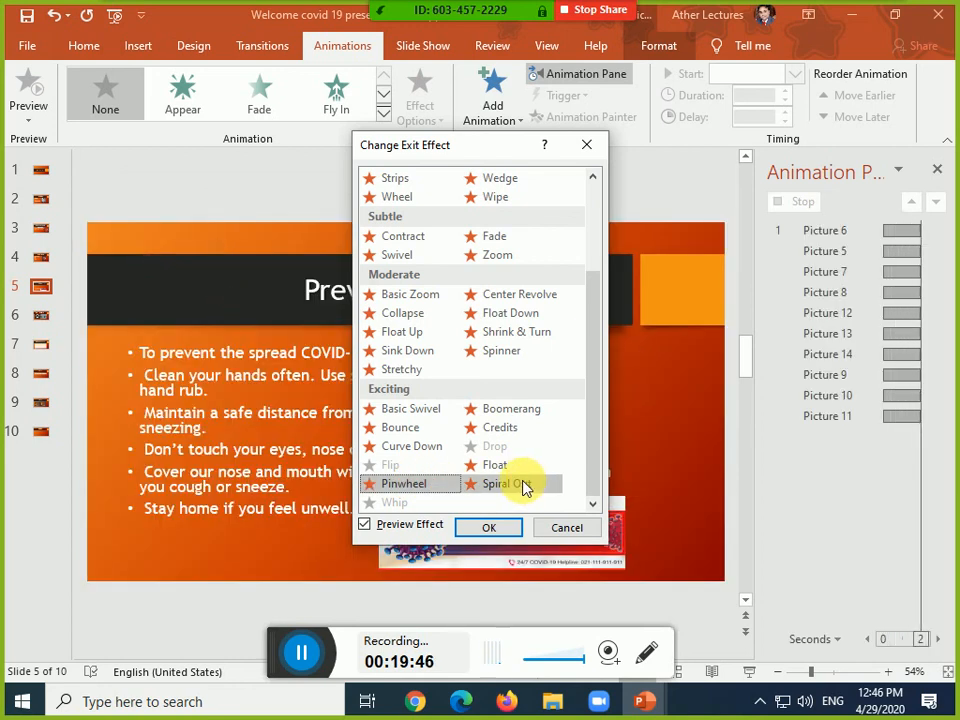
# Apply the Pinwheel exit effect to the small virus pictures on slide 5 and set them all to start After Previous
pyautogui.click(487, 528)
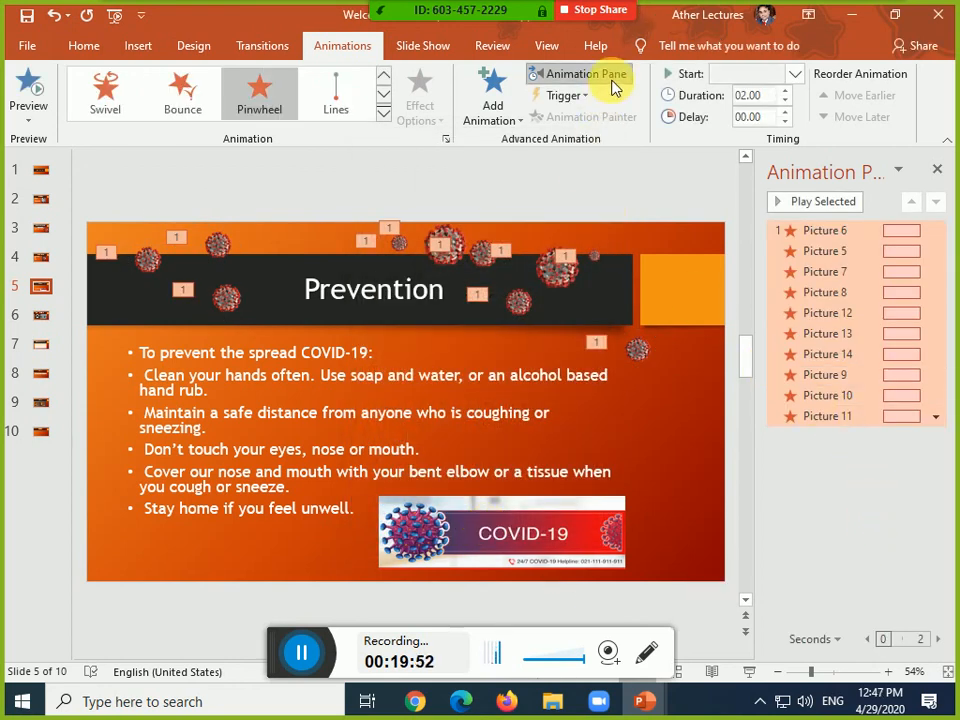
pyautogui.click(792, 76)
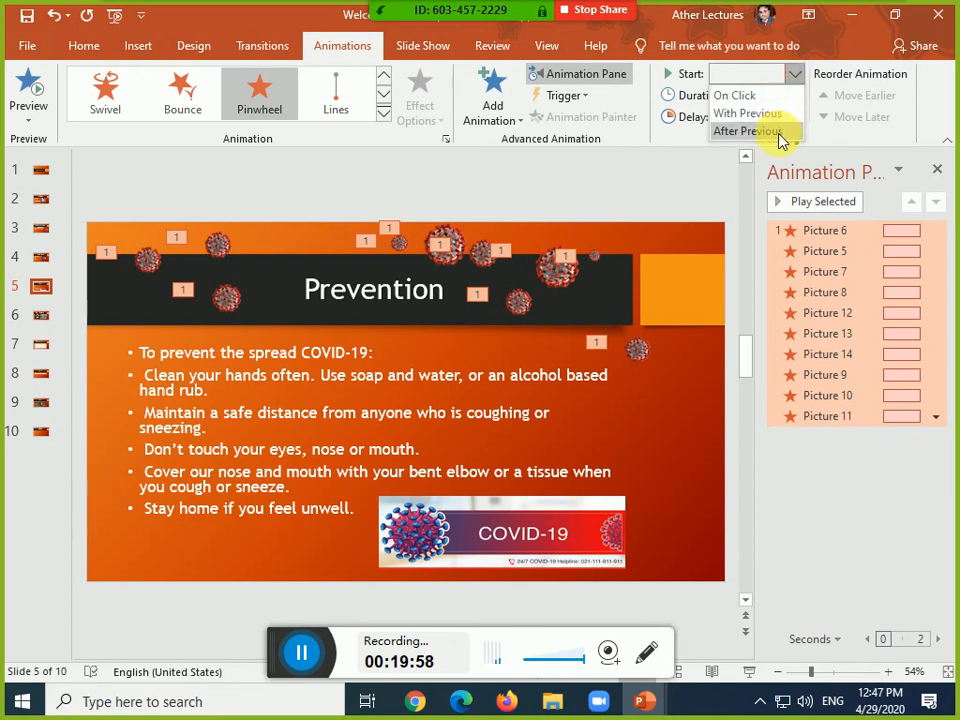
pyautogui.click(780, 132)
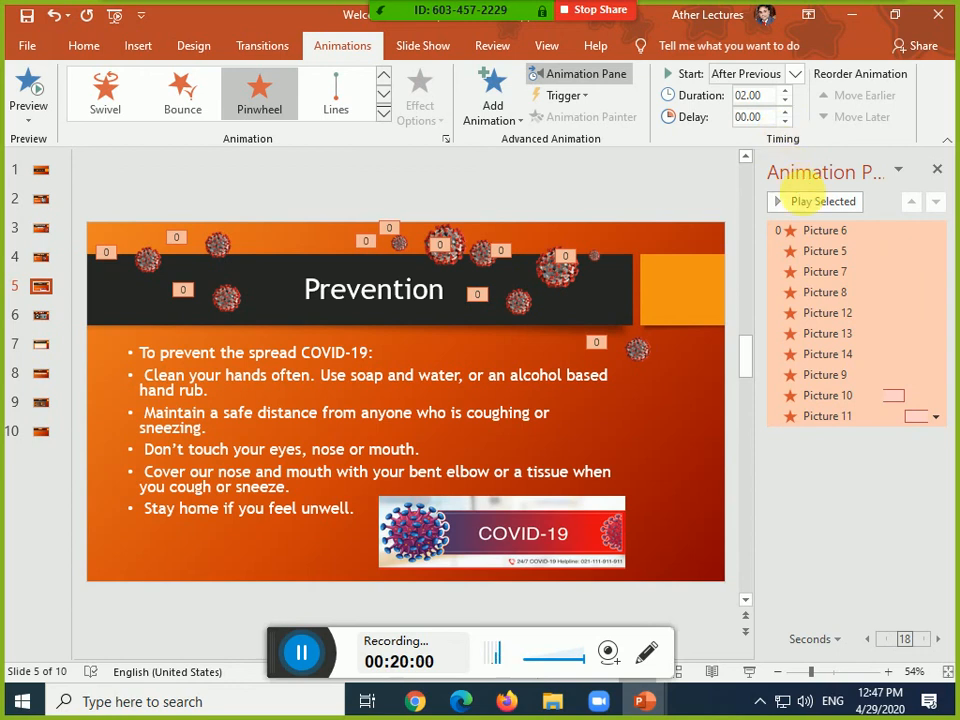
# Set the first virus picture's Pinwheel animation, Picture 6, to start With Previous and check slide 5 in the slide show
pyautogui.click(823, 234)
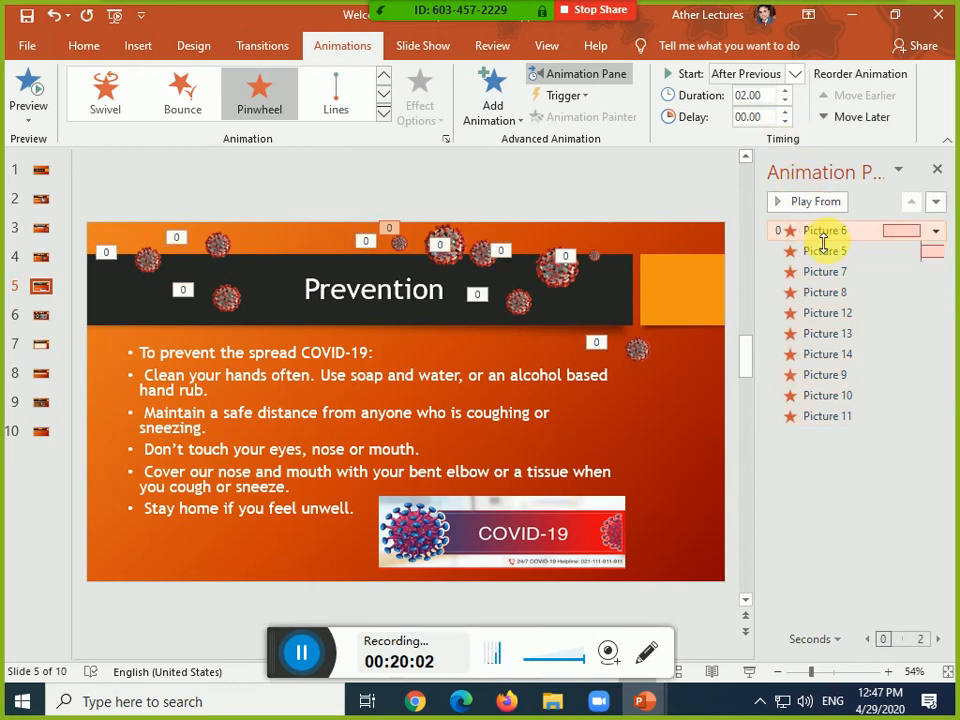
pyautogui.click(760, 82)
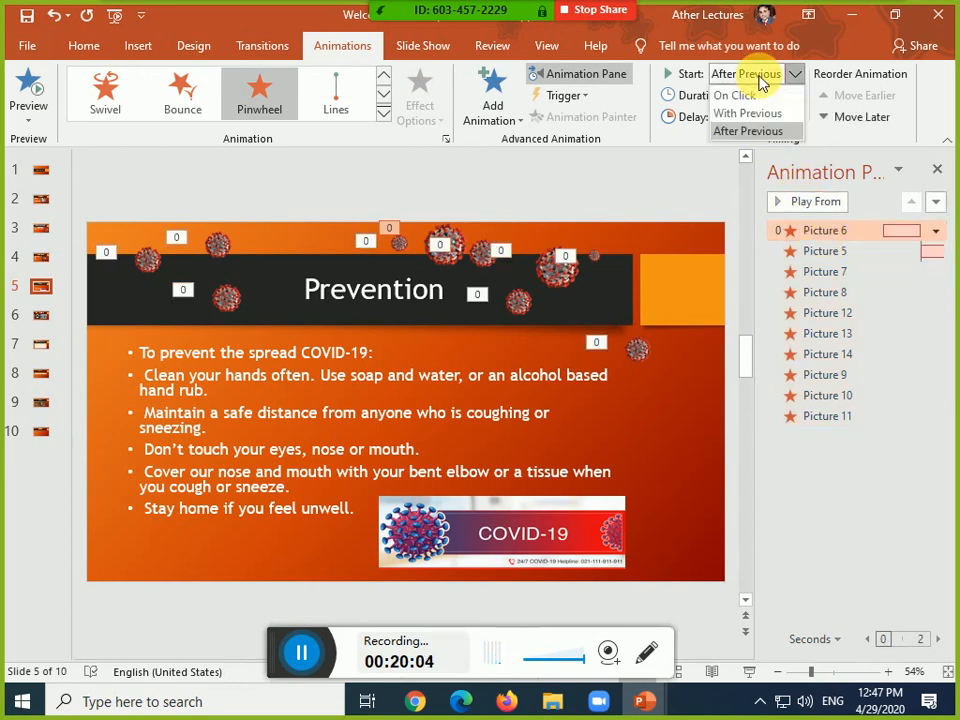
pyautogui.click(765, 114)
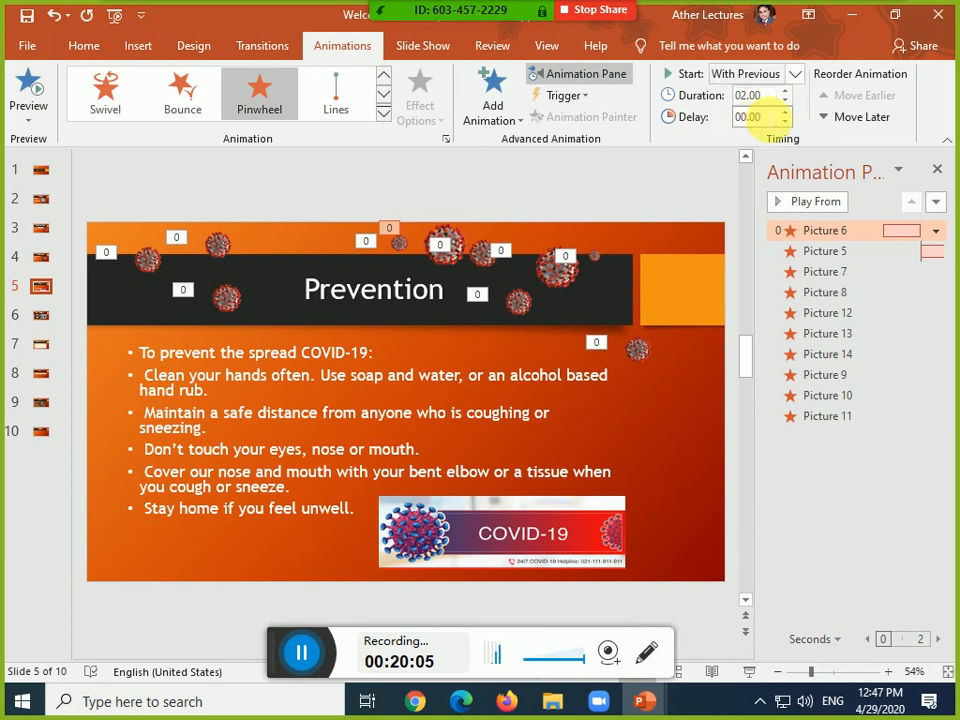
pyautogui.click(599, 153)
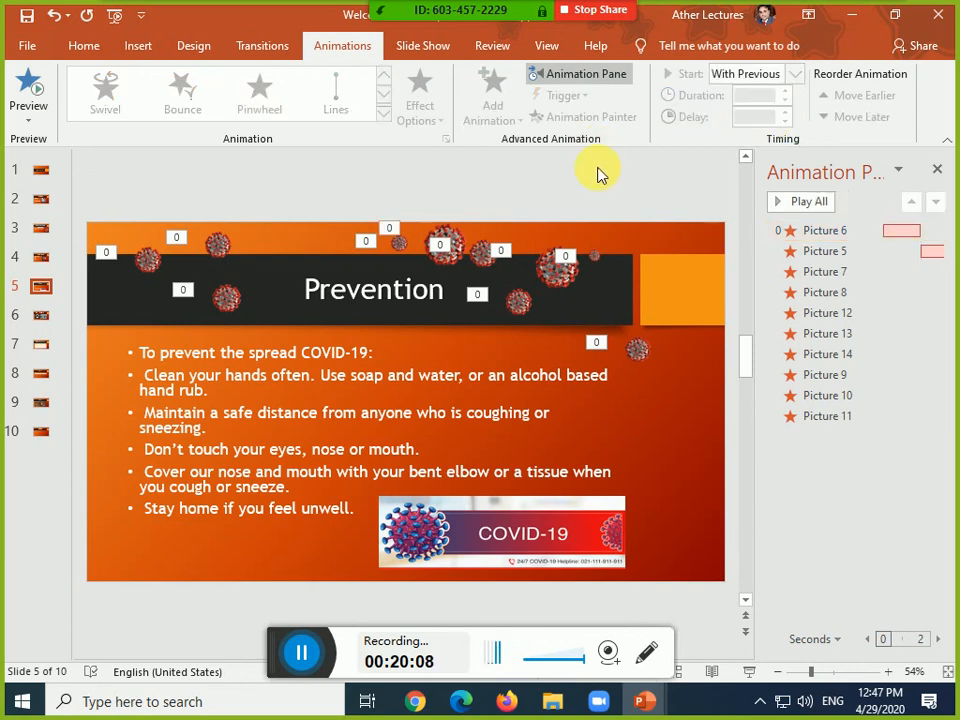
pyautogui.hotkey('shift', 'F5')
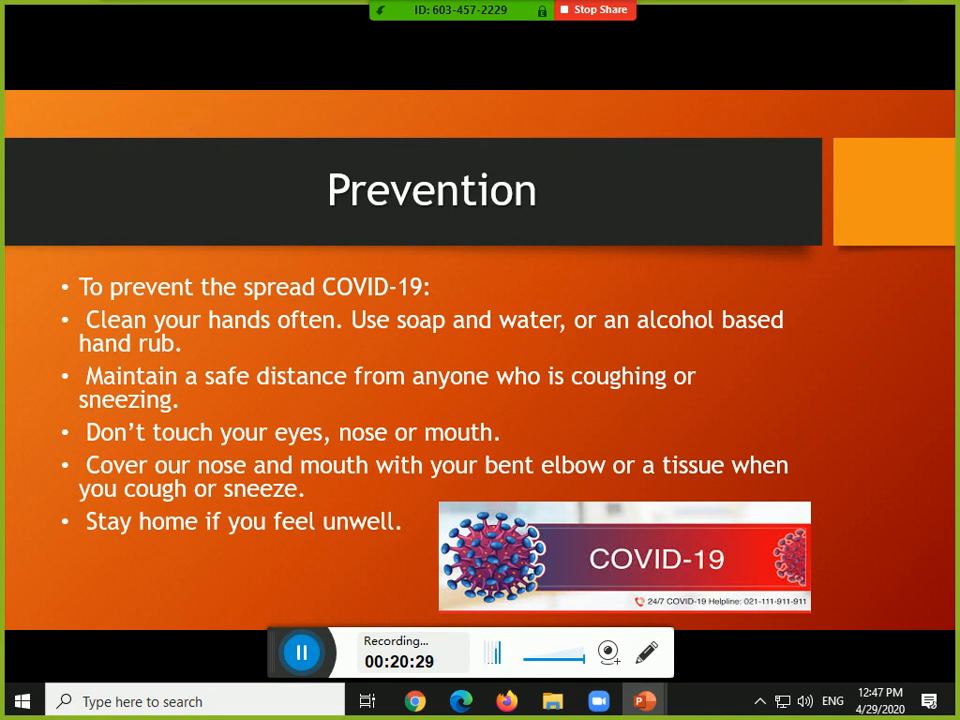
pyautogui.press('Escape')
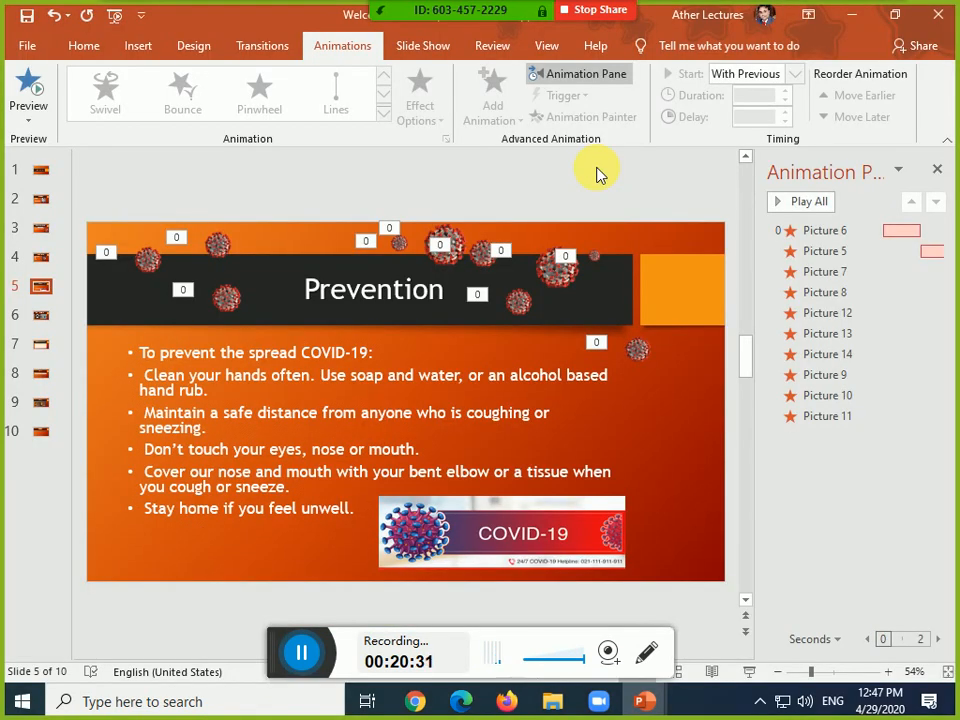
pyautogui.click(405, 292)
pyautogui.moveTo(452, 295); pyautogui.dragTo(225, 257)
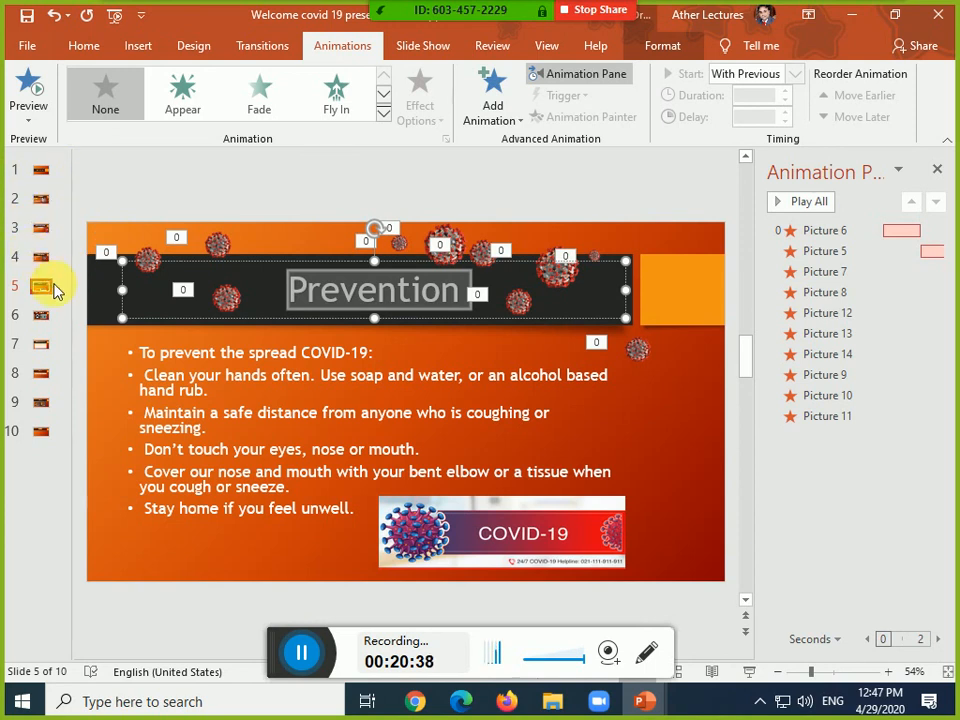
pyautogui.click(276, 262)
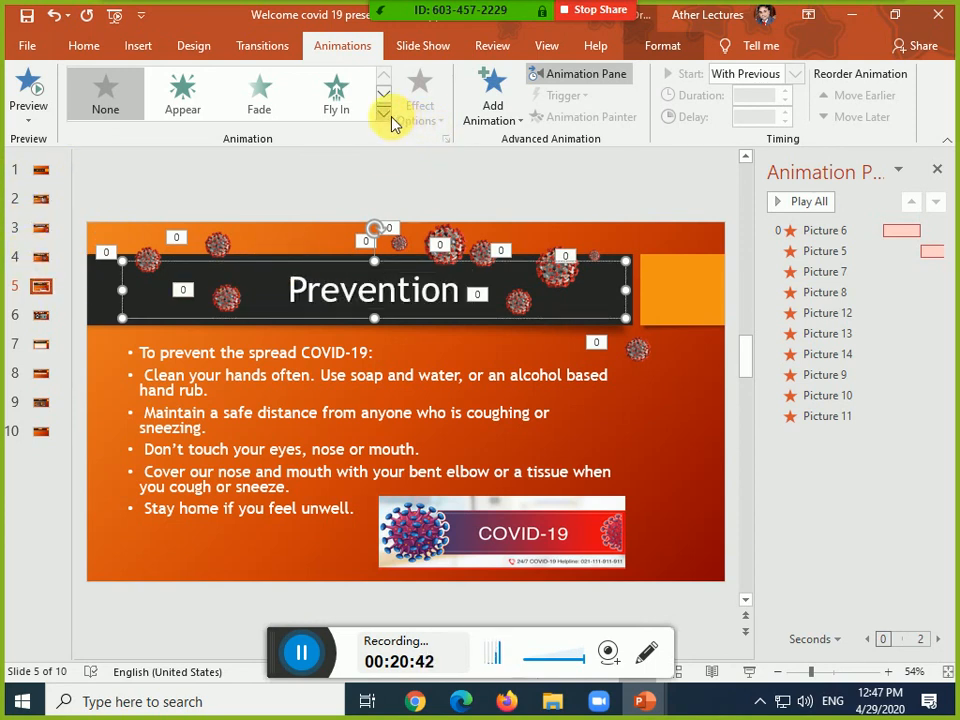
pyautogui.click(485, 252)
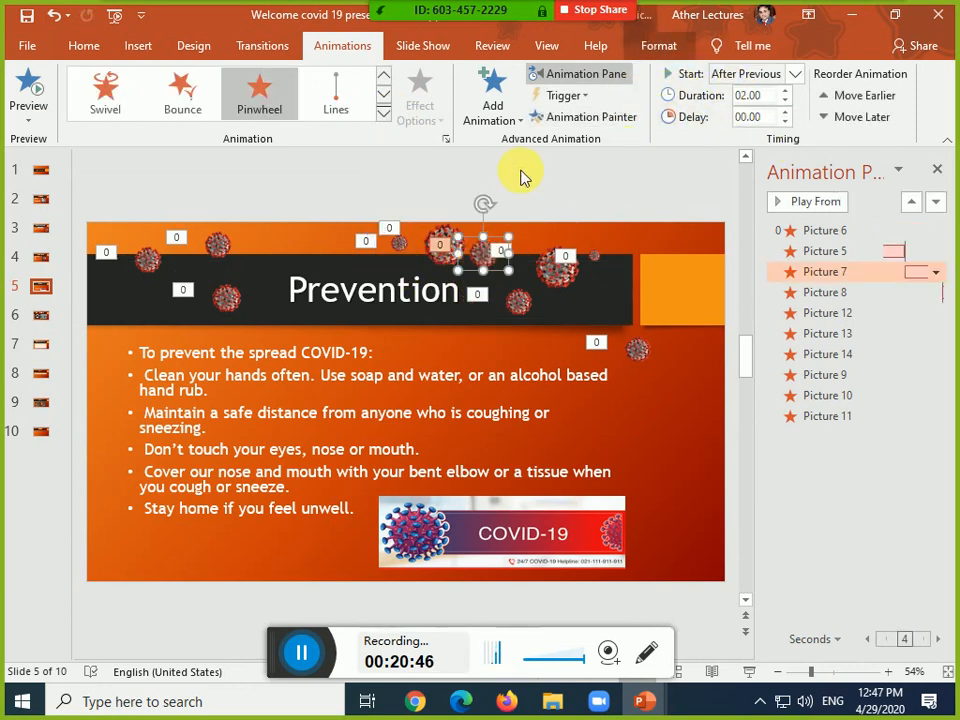
# Move the Picture 14 animation two places earlier in the animation order of slide 5
pyautogui.click(894, 362)
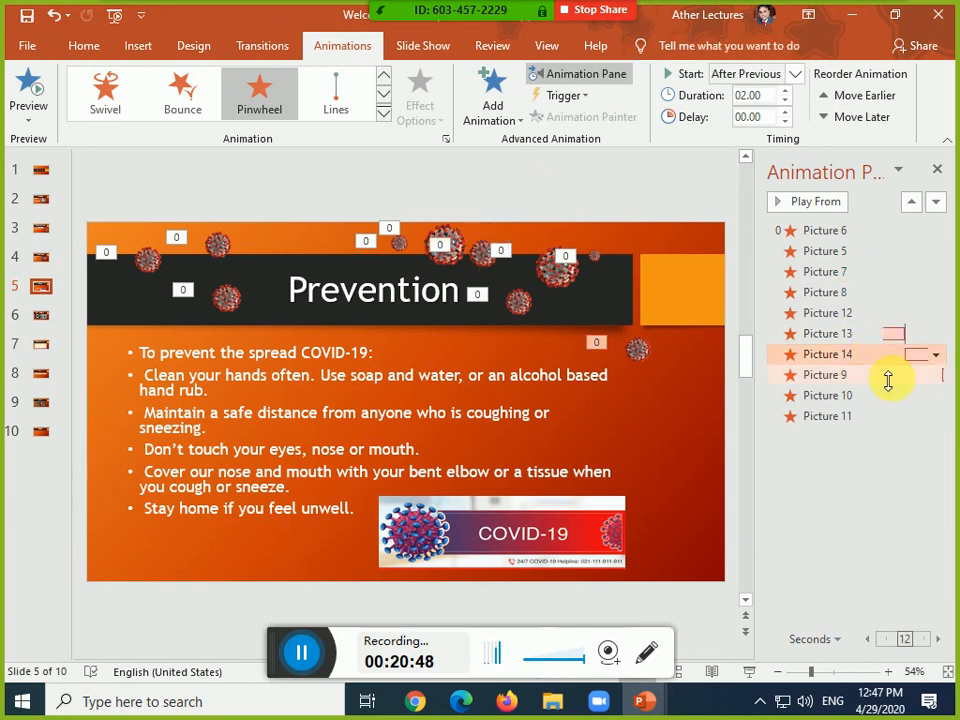
pyautogui.click(911, 201)
pyautogui.click(911, 201)
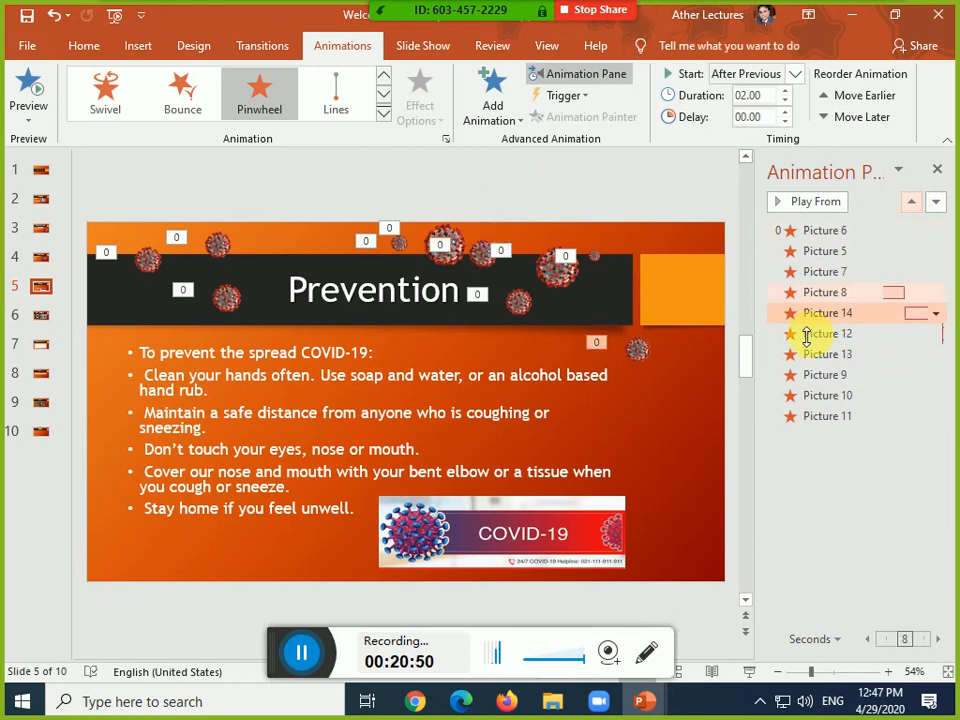
# Apply the Teeter emphasis effect to the Prevention title, comparing it with Bold Flash, Desaturate, Object Color and Shimmer, and check it in the slide show
pyautogui.click(320, 286)
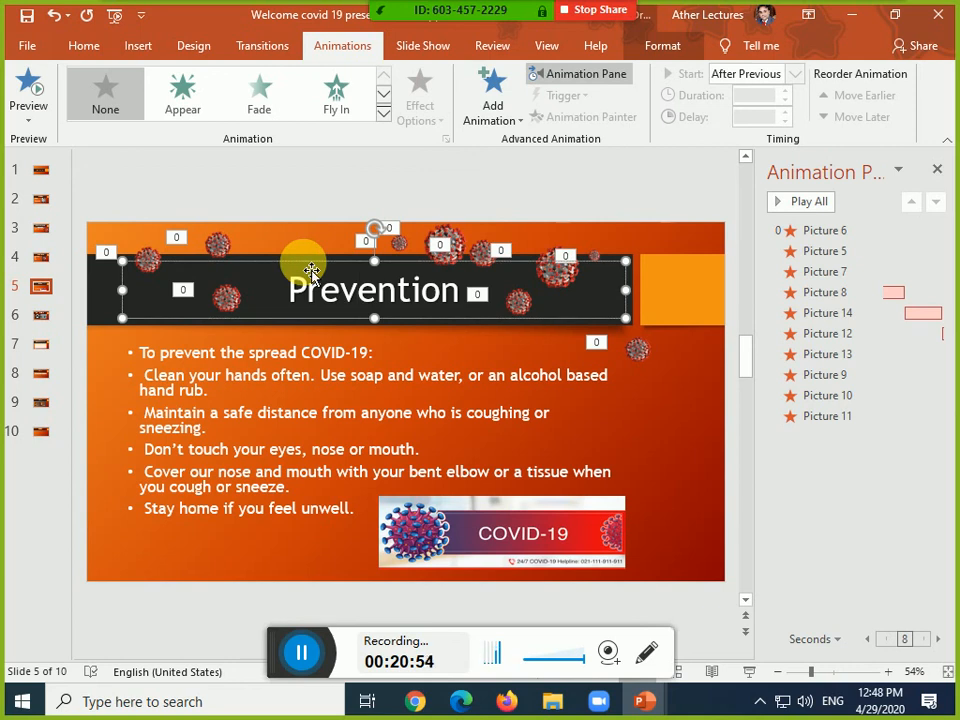
pyautogui.click(384, 114)
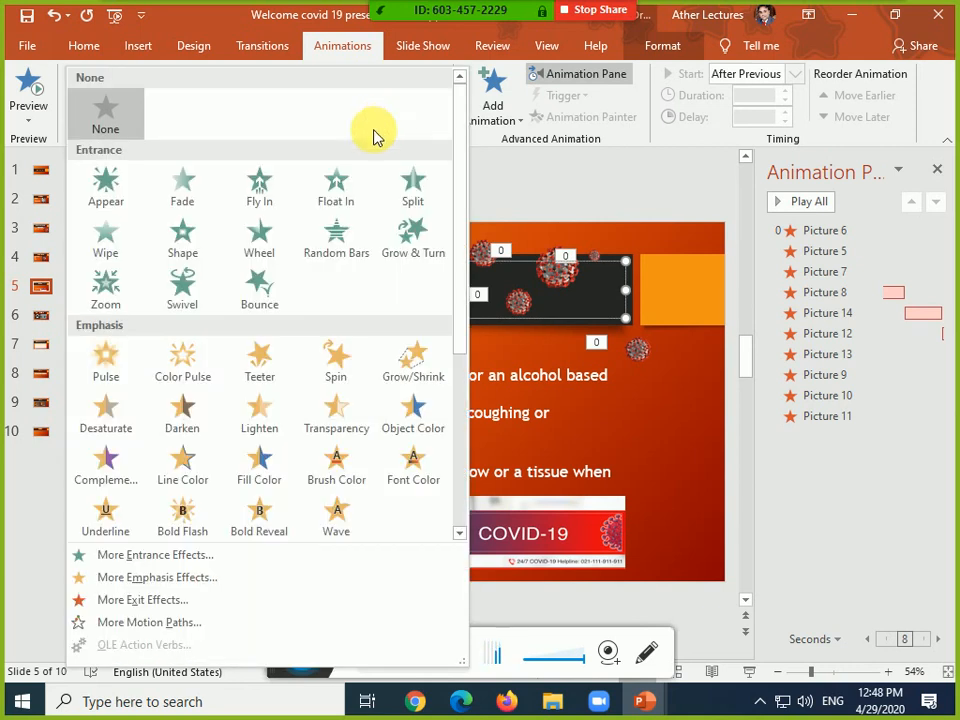
pyautogui.click(201, 580)
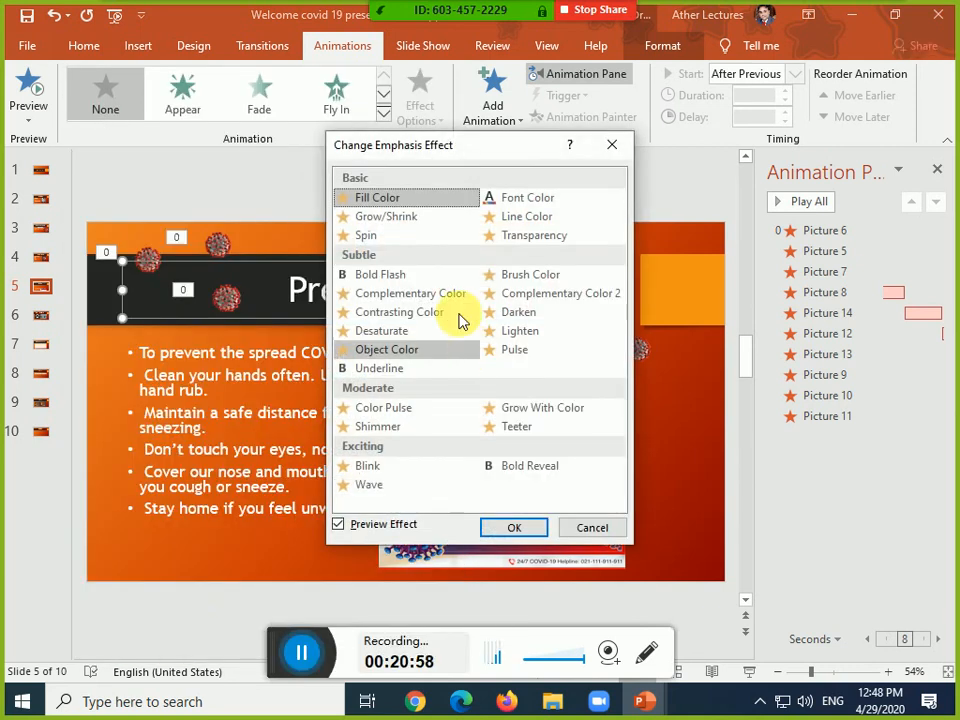
pyautogui.moveTo(446, 148); pyautogui.dragTo(752, 122)
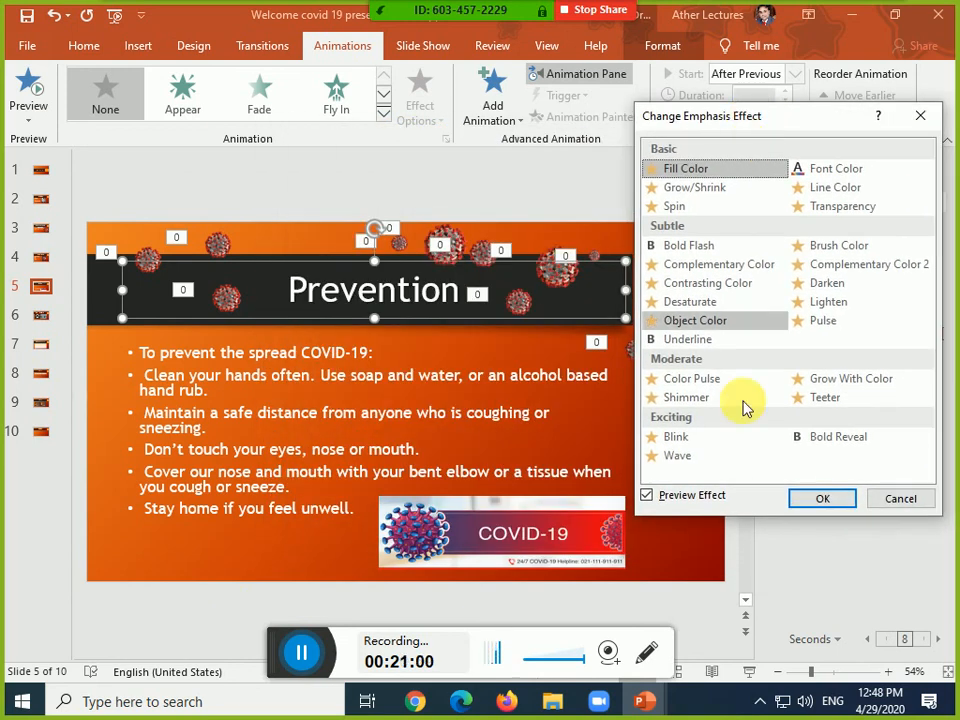
pyautogui.click(689, 246)
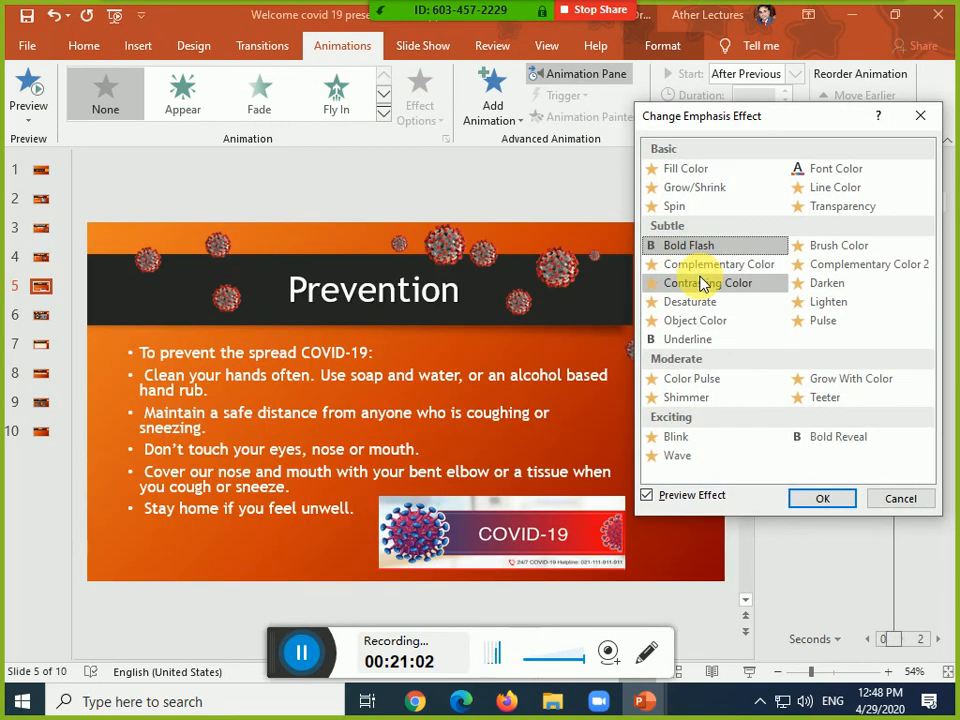
pyautogui.click(700, 302)
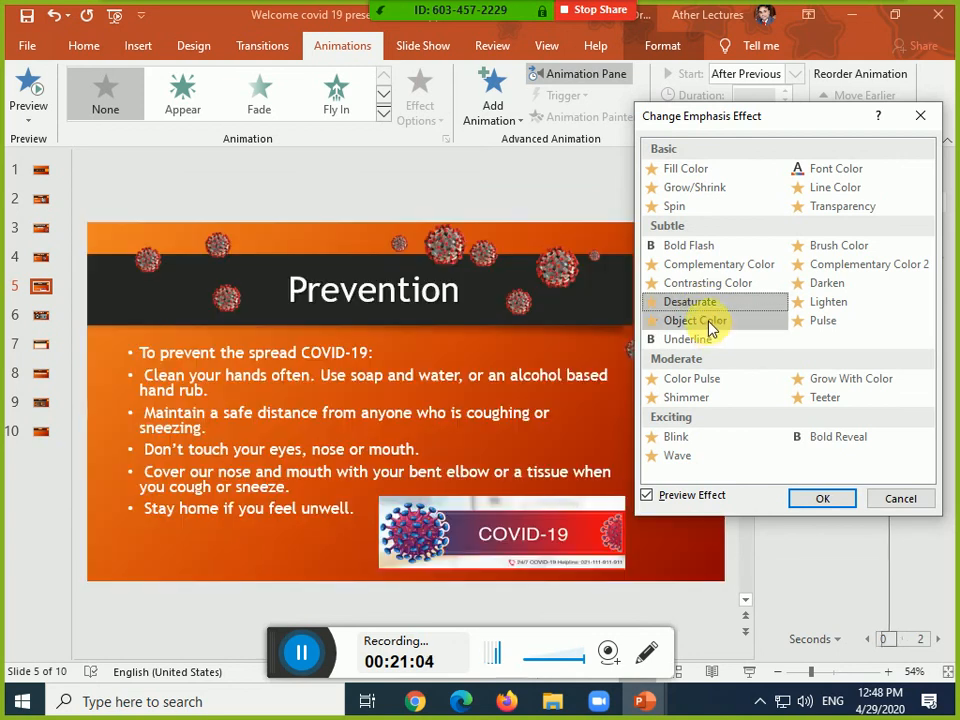
pyautogui.click(709, 322)
pyautogui.click(703, 398)
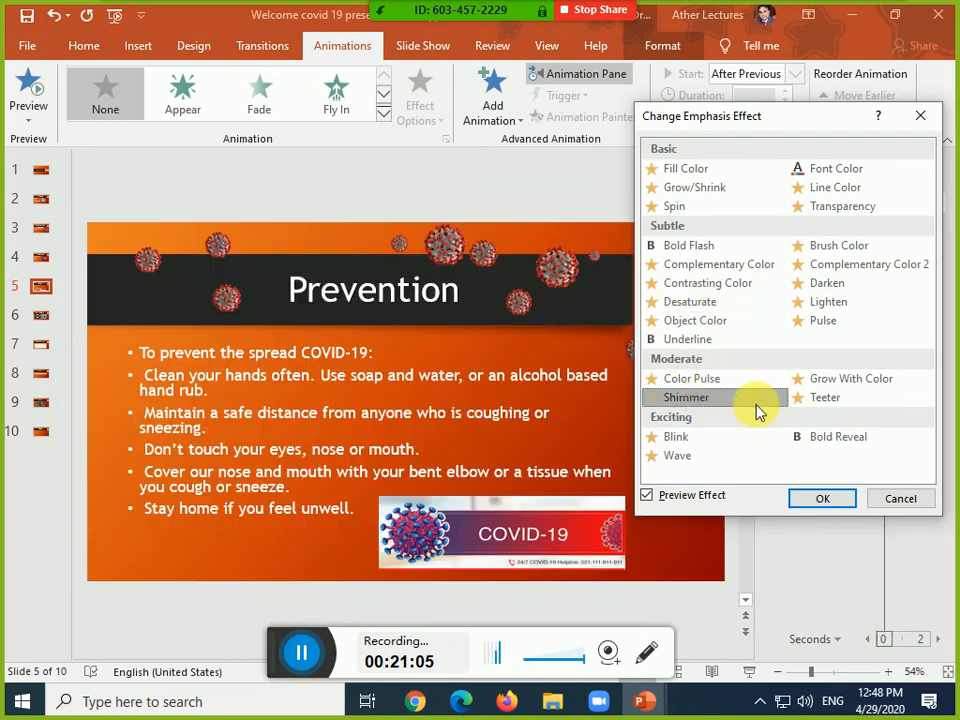
pyautogui.click(883, 398)
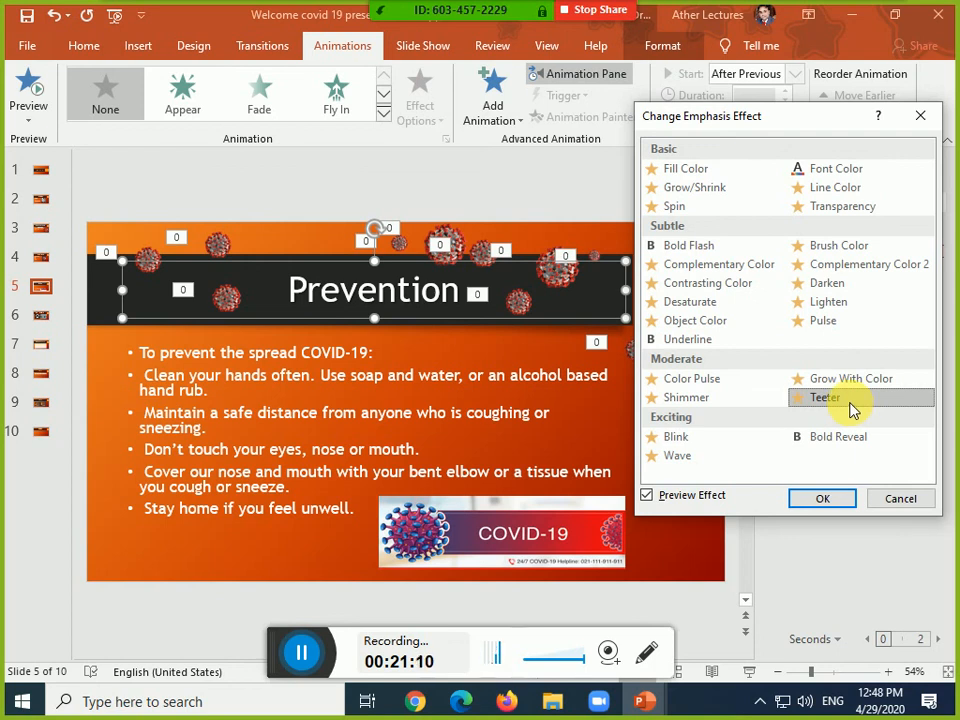
pyautogui.click(827, 499)
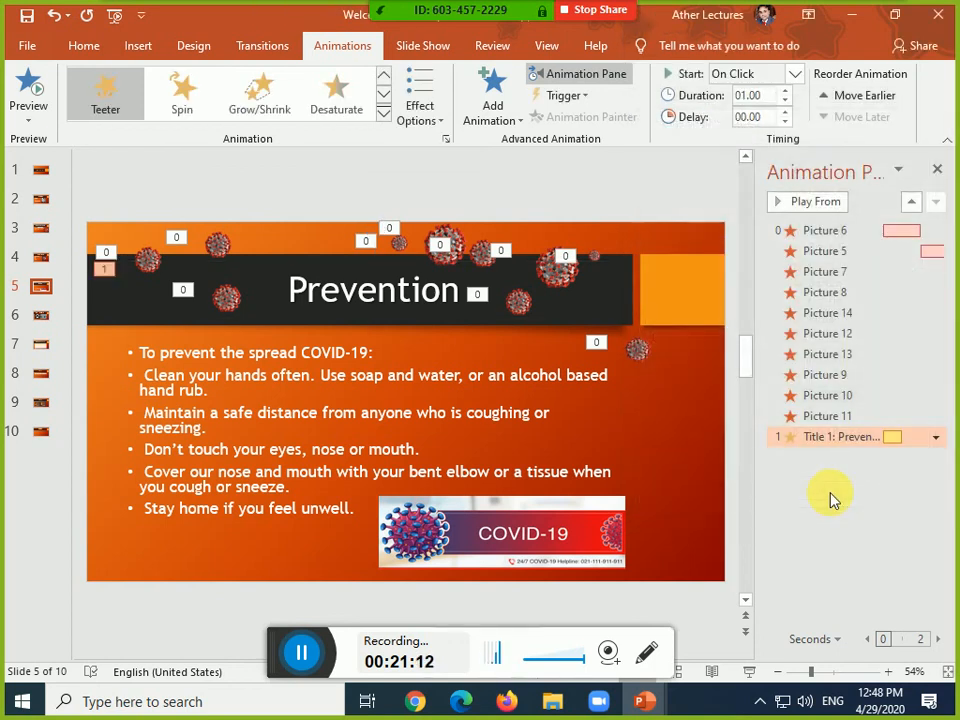
pyautogui.hotkey('shift', 'F5')
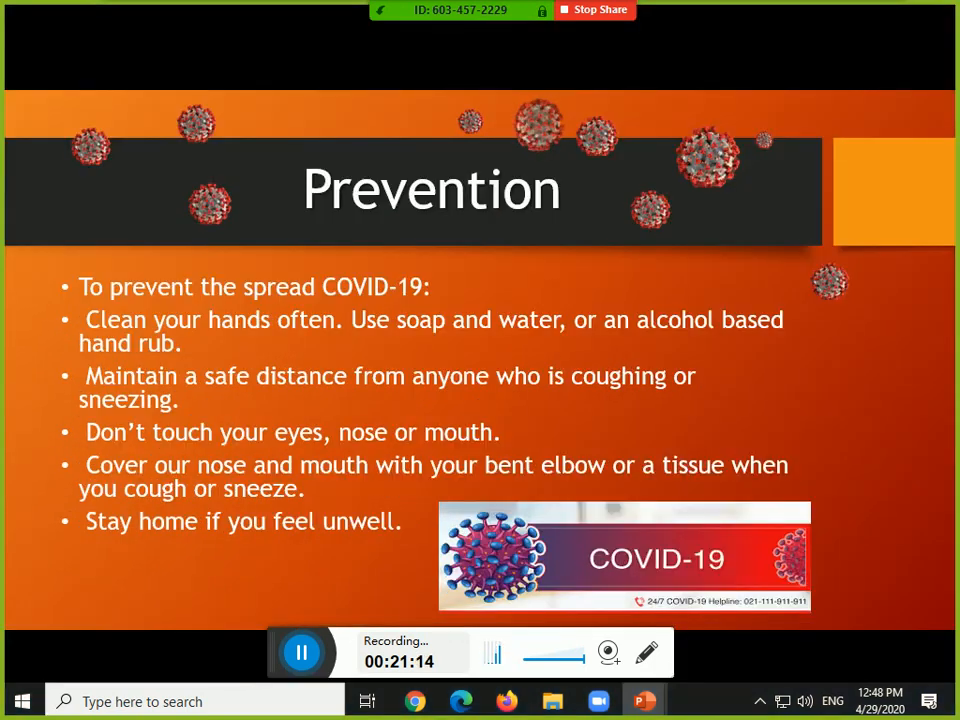
pyautogui.press('Escape')
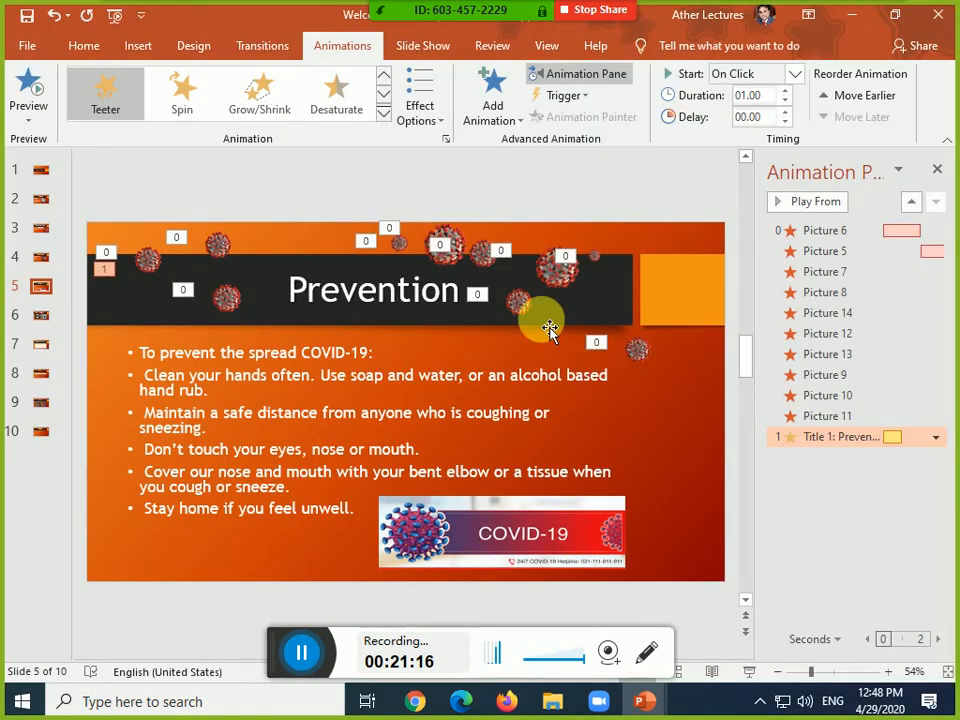
# Set the Prevention title's Teeter animation to start With Previous and check slide 5 in the slide show
pyautogui.click(362, 292)
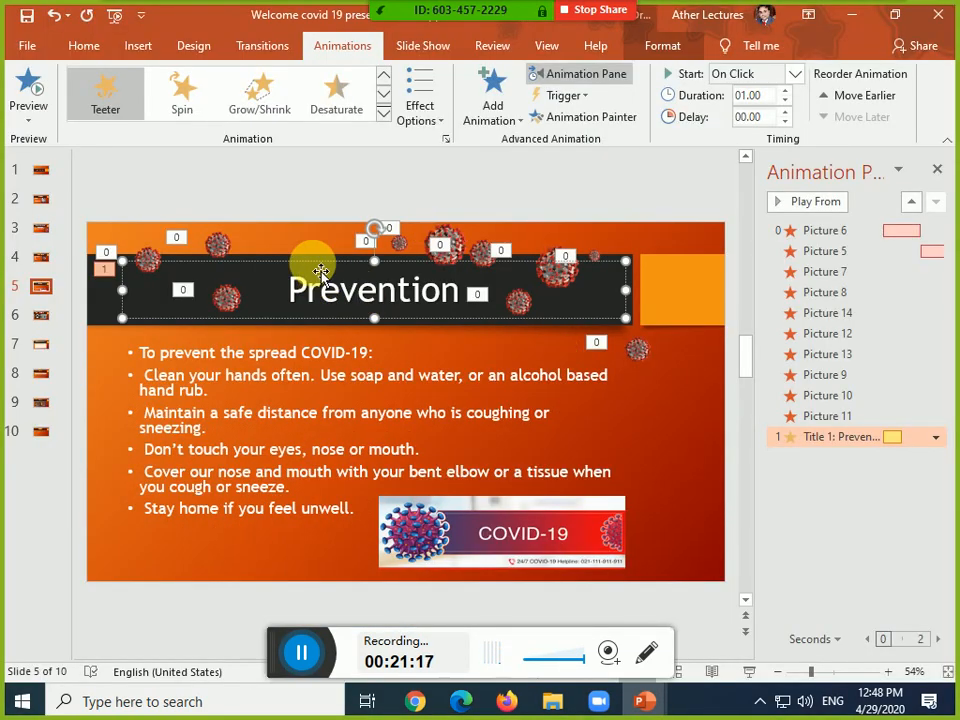
pyautogui.click(446, 139)
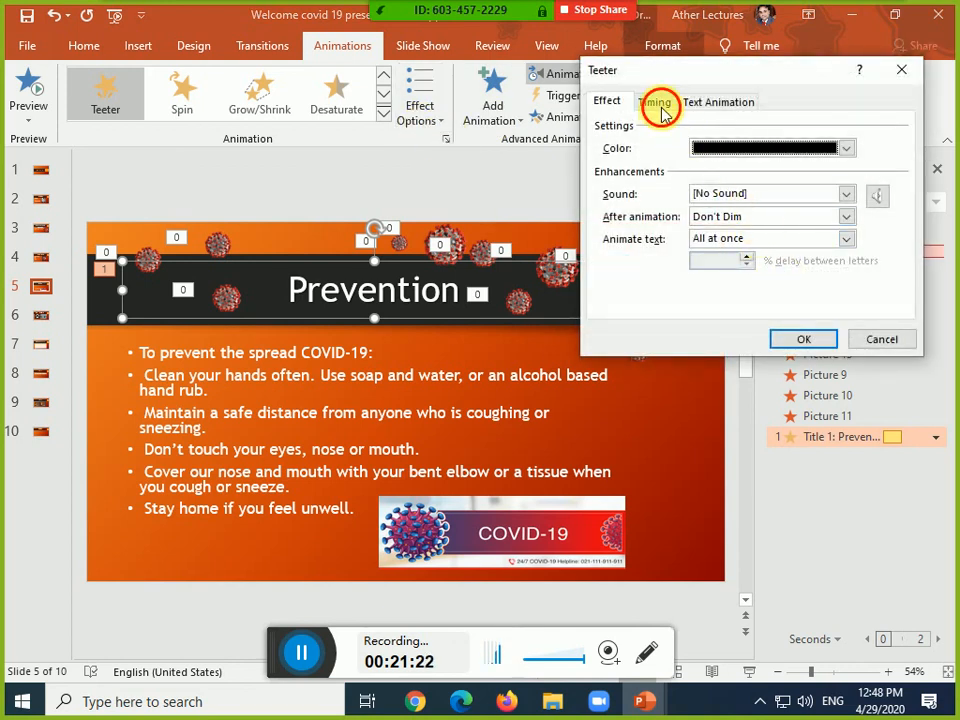
pyautogui.click(656, 101)
pyautogui.click(695, 133)
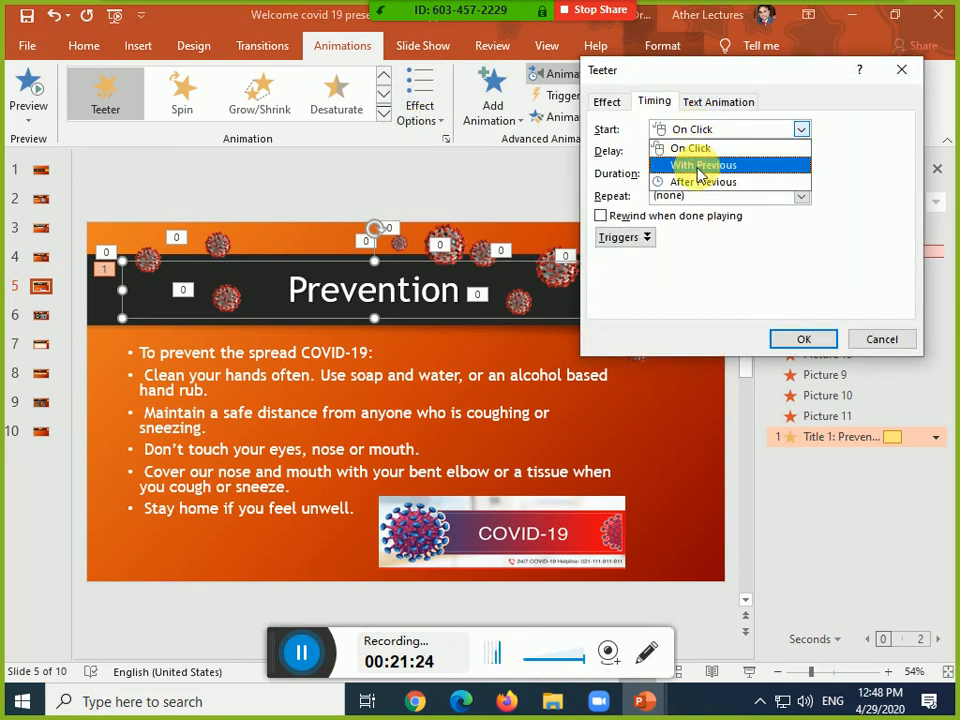
pyautogui.click(700, 166)
pyautogui.click(820, 341)
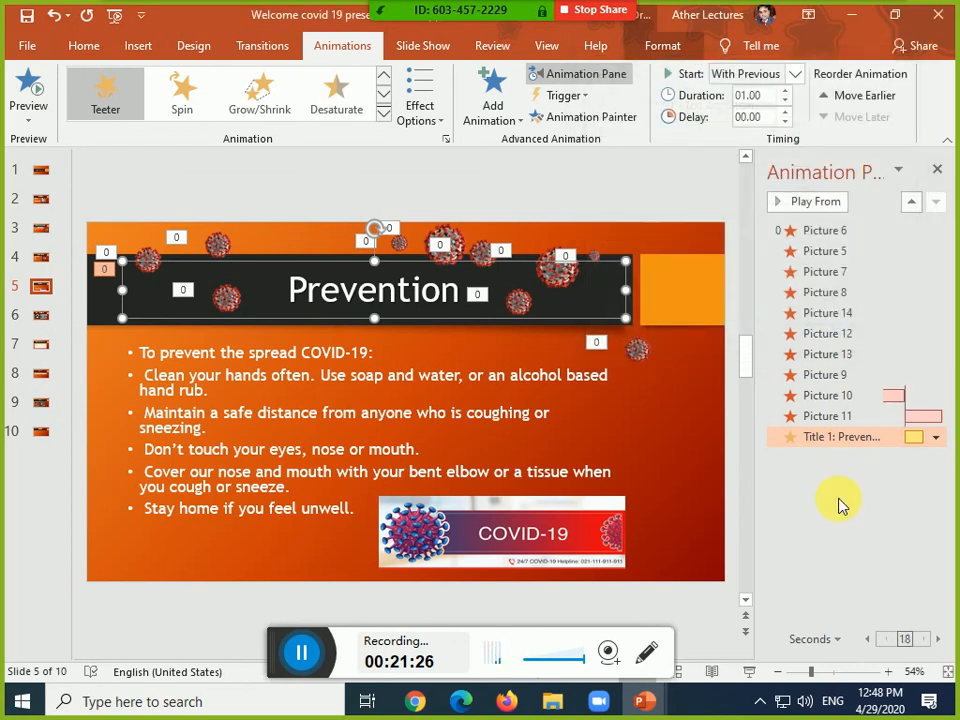
pyautogui.hotkey('shift', 'F5')
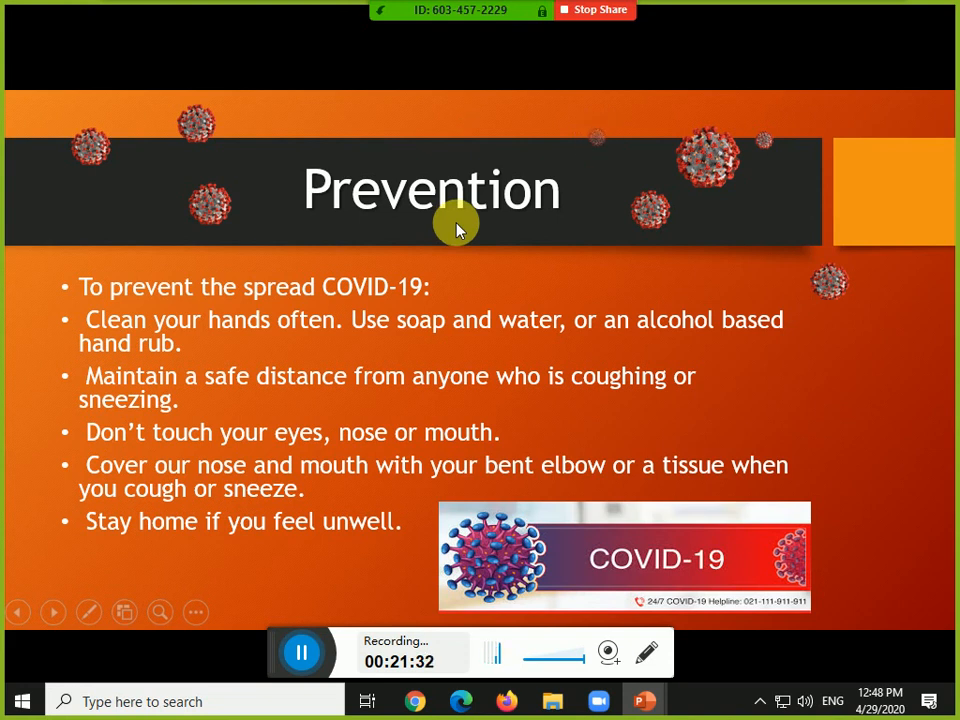
pyautogui.press('Right')
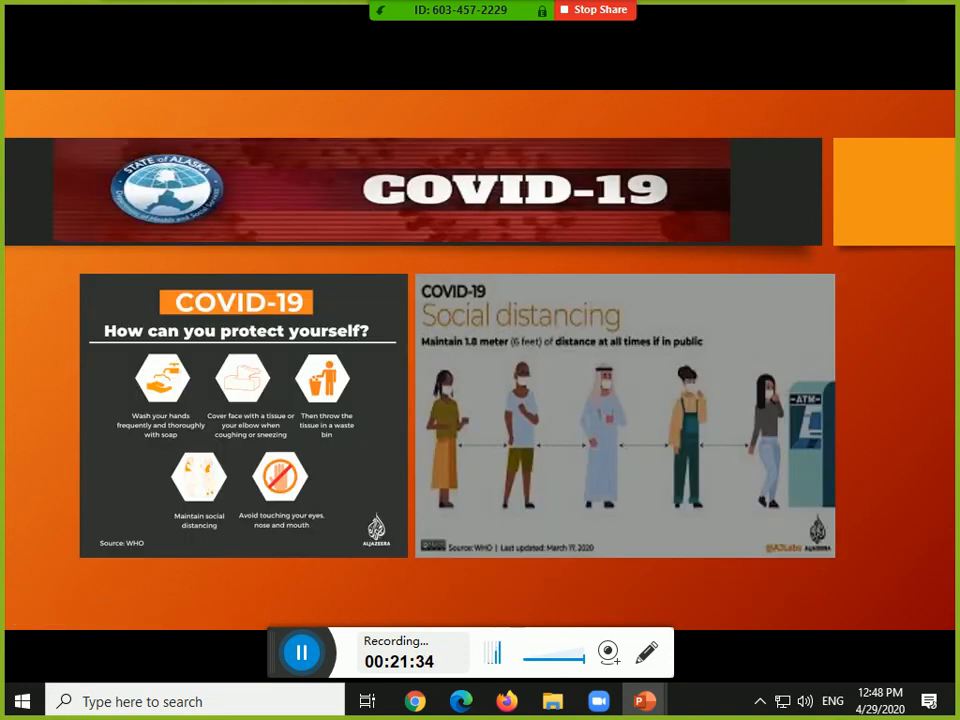
pyautogui.press('Escape')
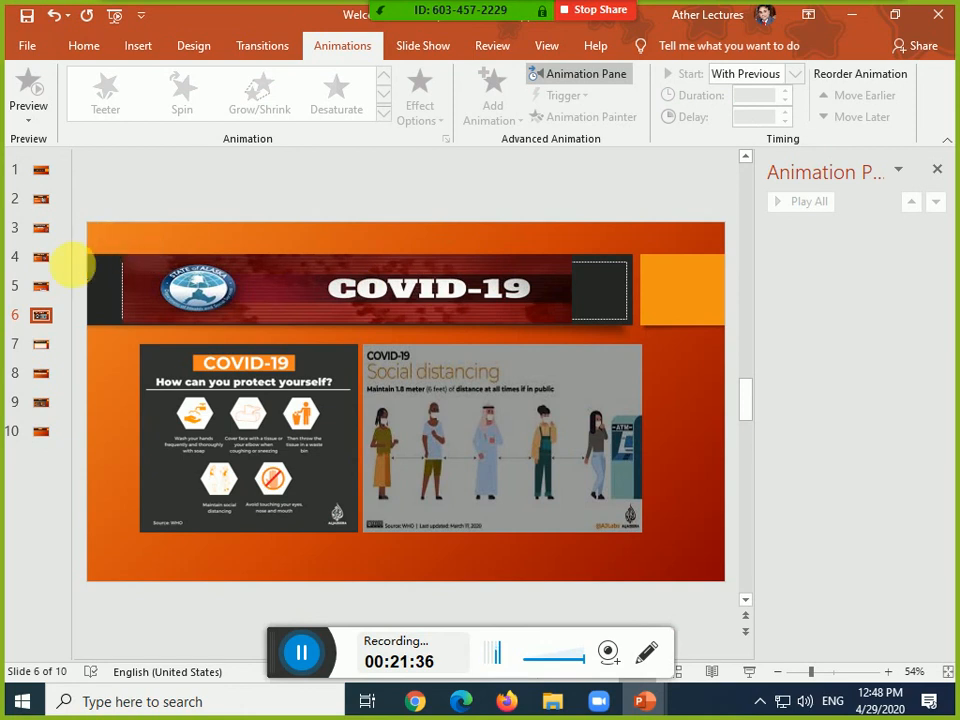
# Apply the Grow/Shrink emphasis effect to the bulleted prevention text on slide 5 and check it in the slide show
pyautogui.click(45, 287)
pyautogui.click(140, 350)
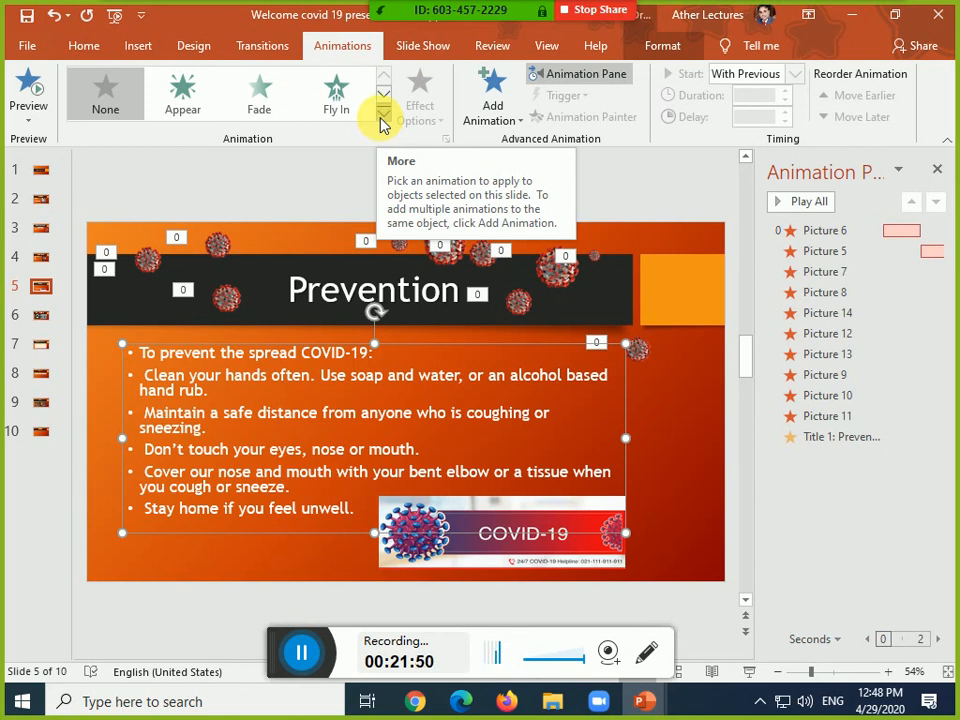
pyautogui.click(383, 120)
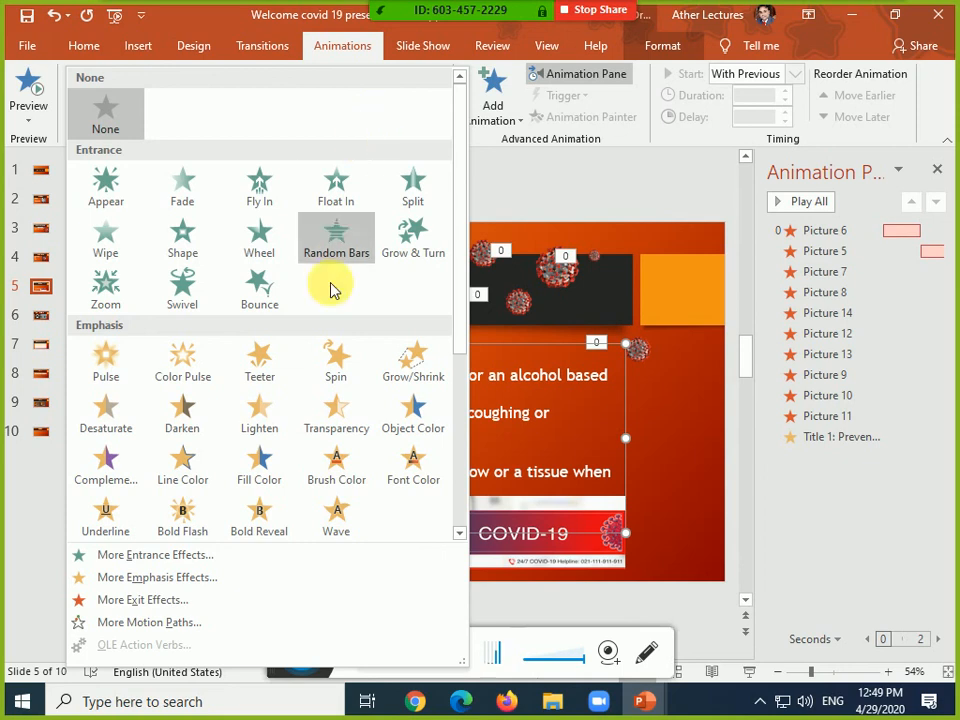
pyautogui.click(180, 577)
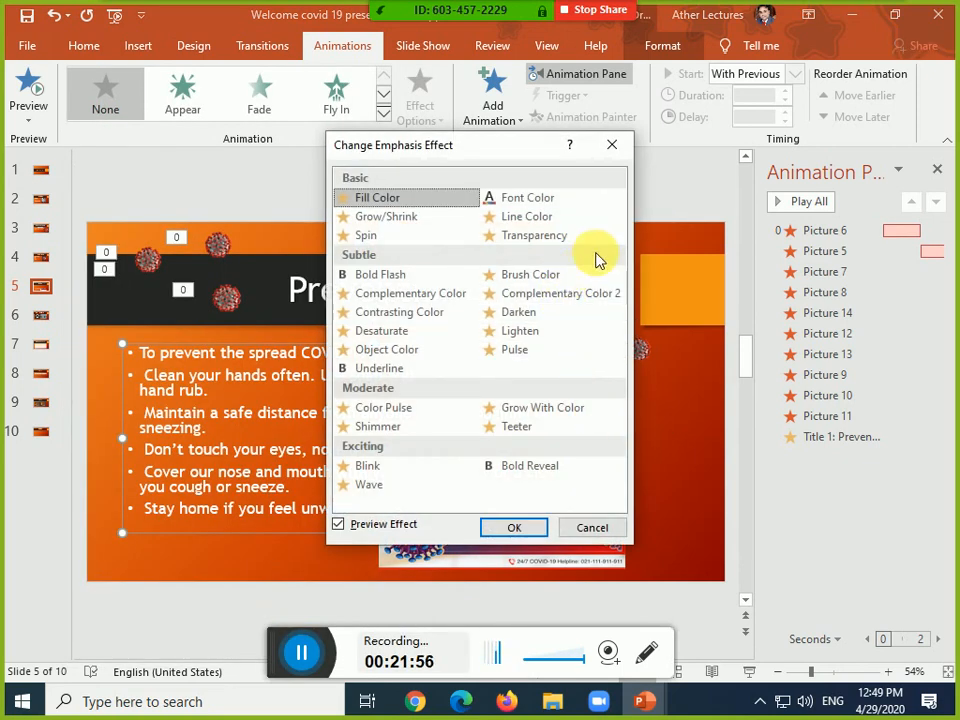
pyautogui.click(415, 218)
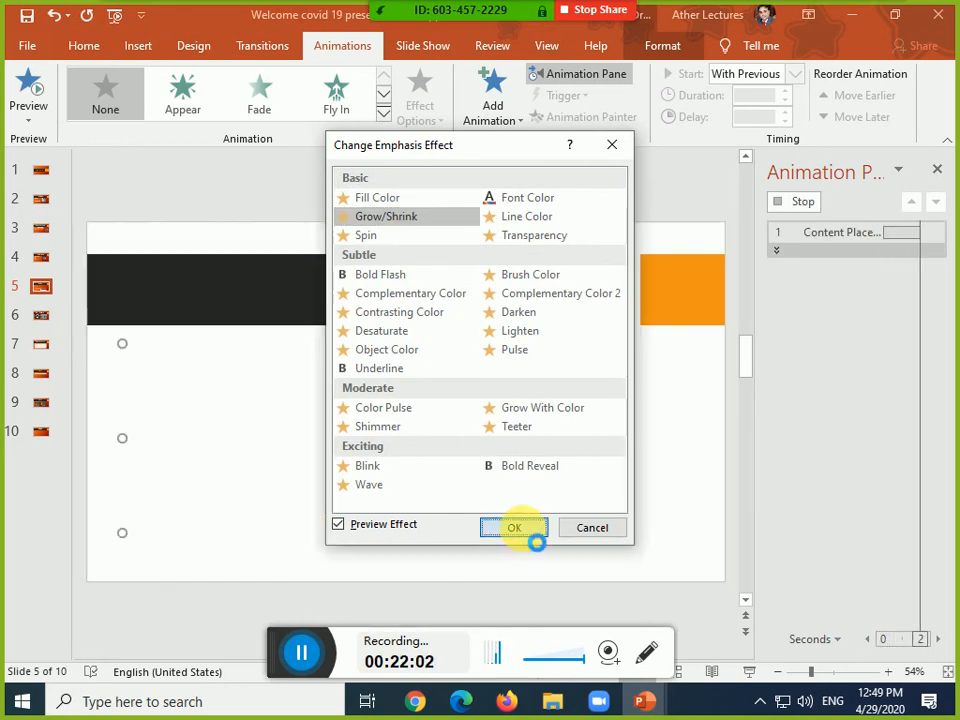
pyautogui.click(516, 529)
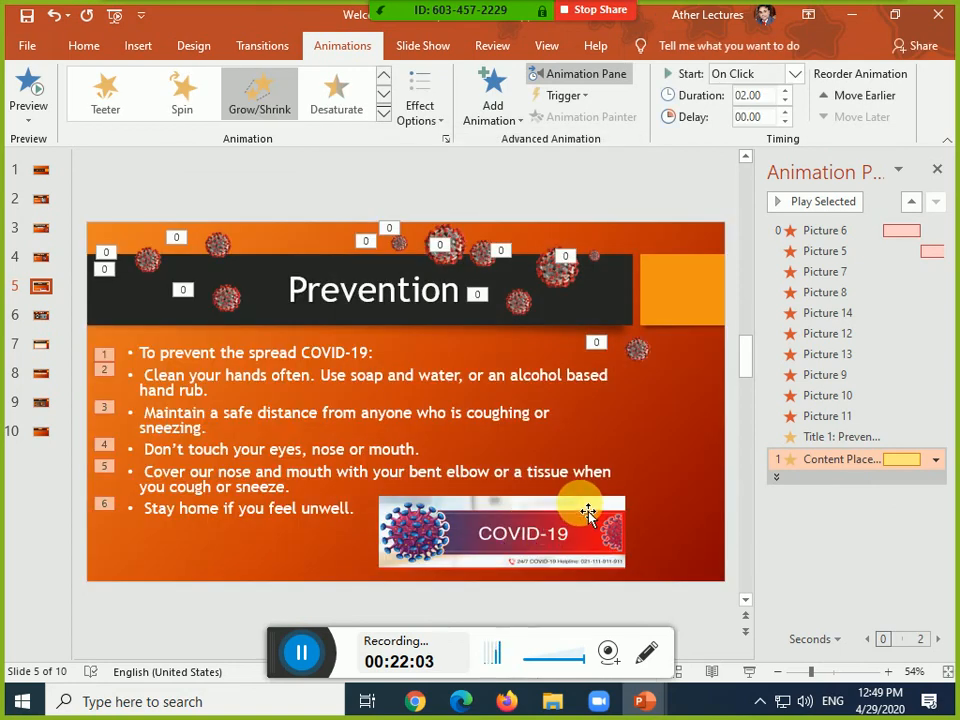
pyautogui.hotkey('shift', 'F5')
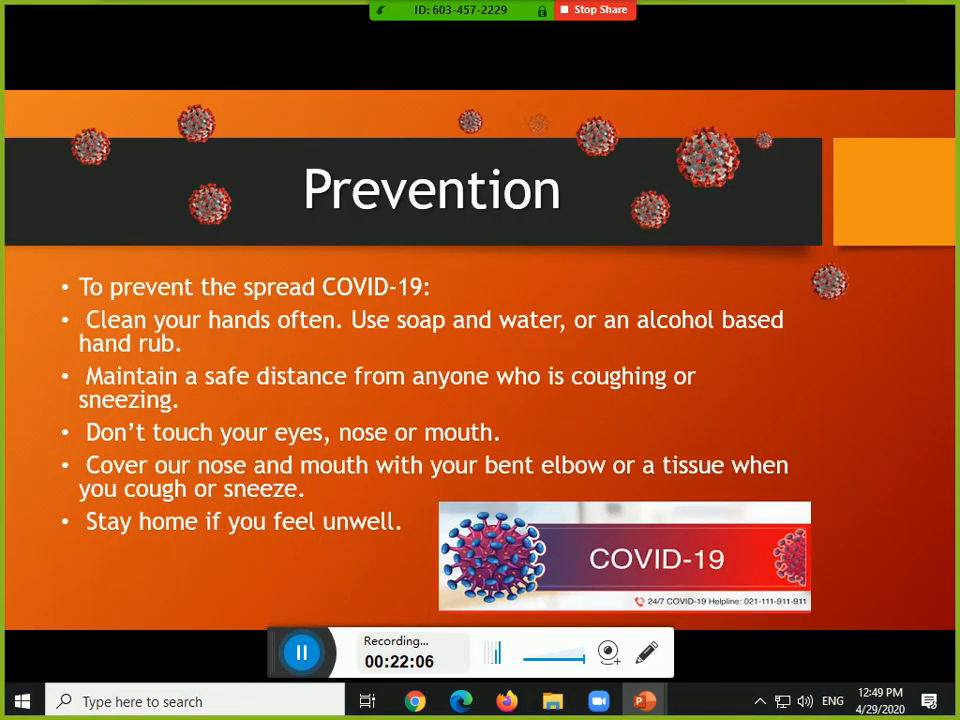
pyautogui.press('space')
pyautogui.press('Escape')
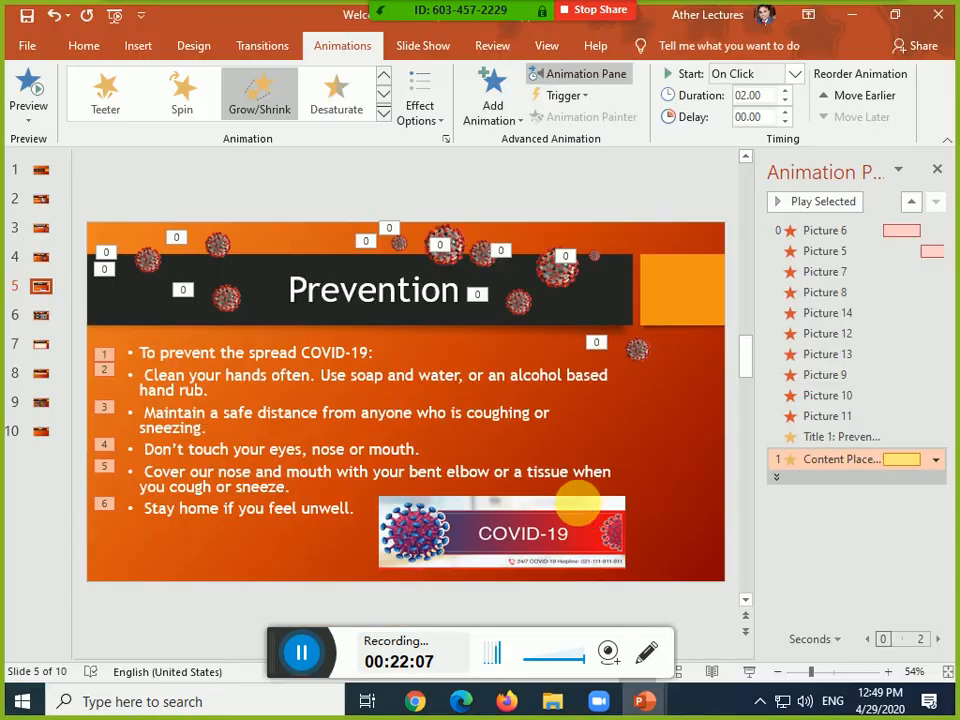
# Set the Pinwheel animations of all the virus pictures, Picture 6 through Picture 11 in the list, to start on click of Title 1: Prevention
pyautogui.click(885, 231)
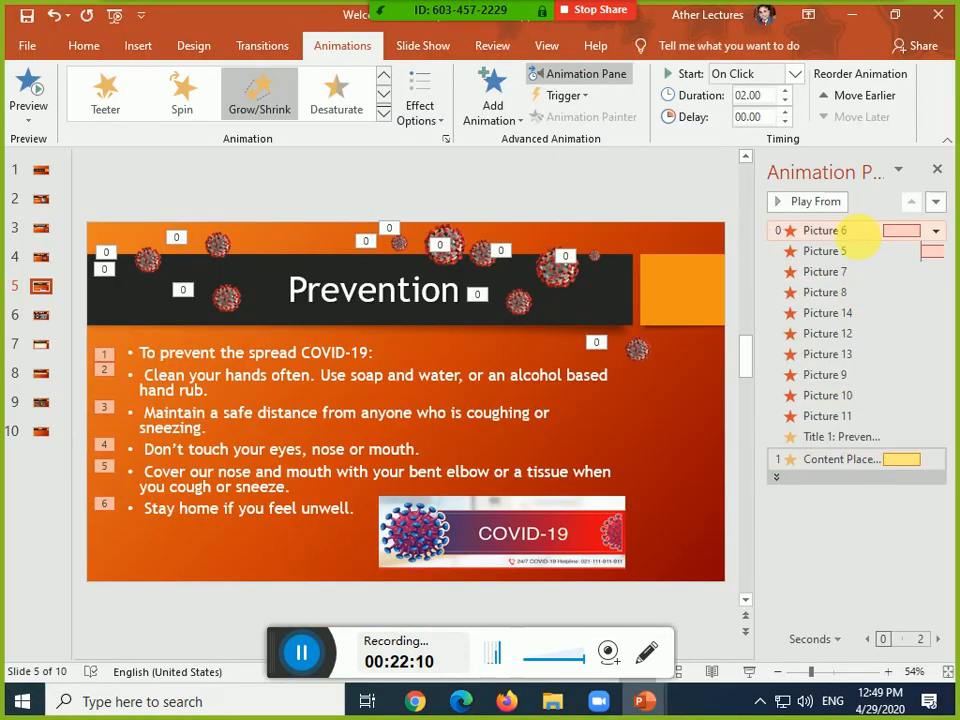
pyautogui.keyDown('shift'); pyautogui.click(882, 418); pyautogui.keyUp('shift')
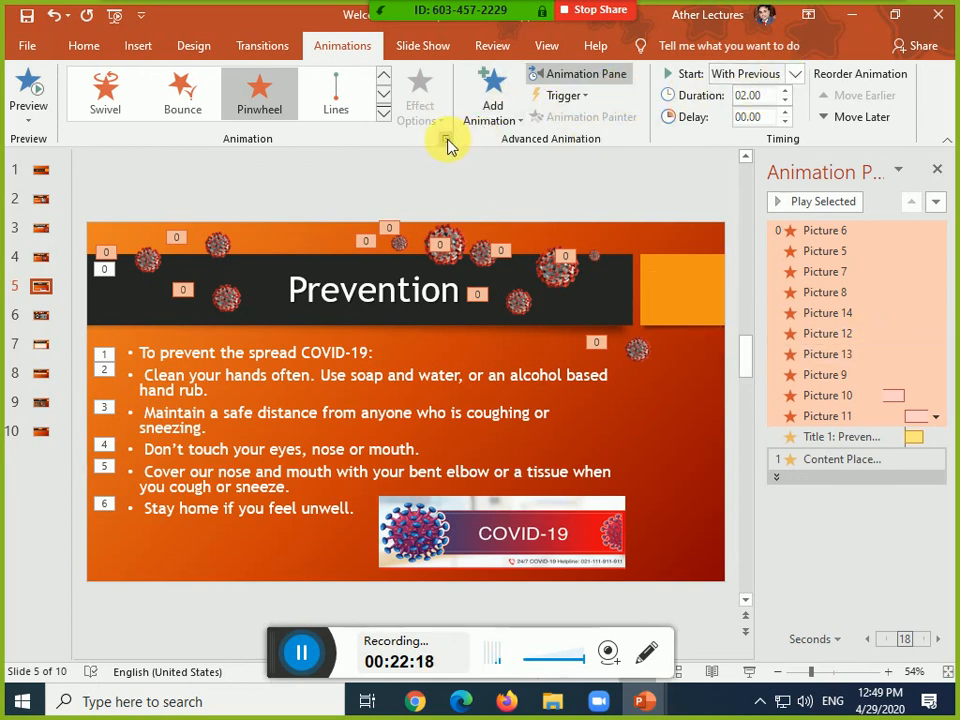
pyautogui.doubleClick(797, 376)
pyautogui.click(654, 101)
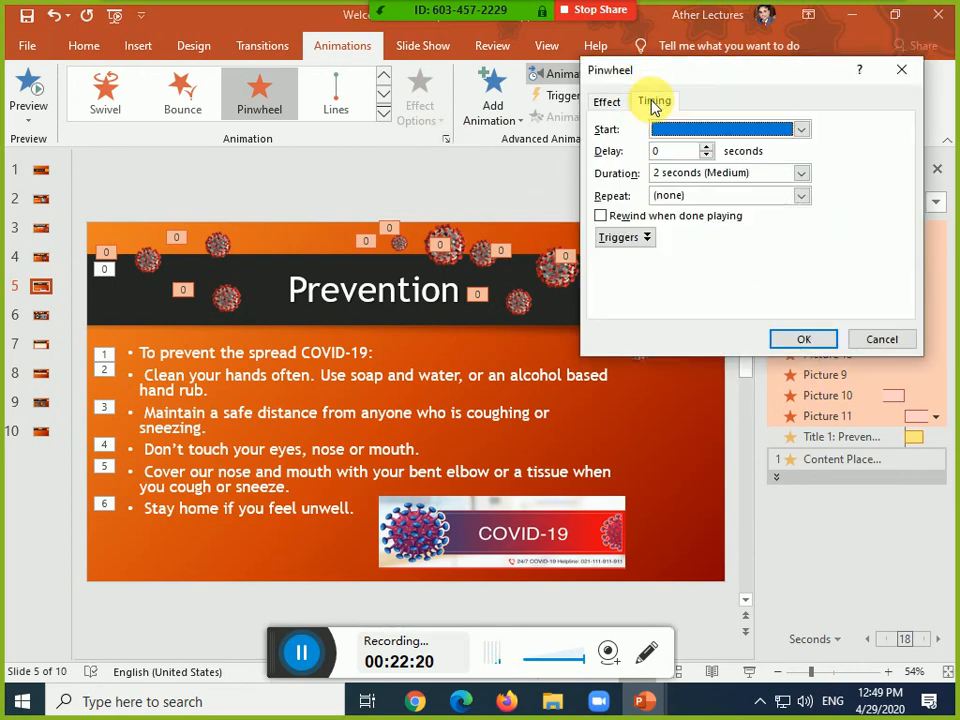
pyautogui.click(800, 196)
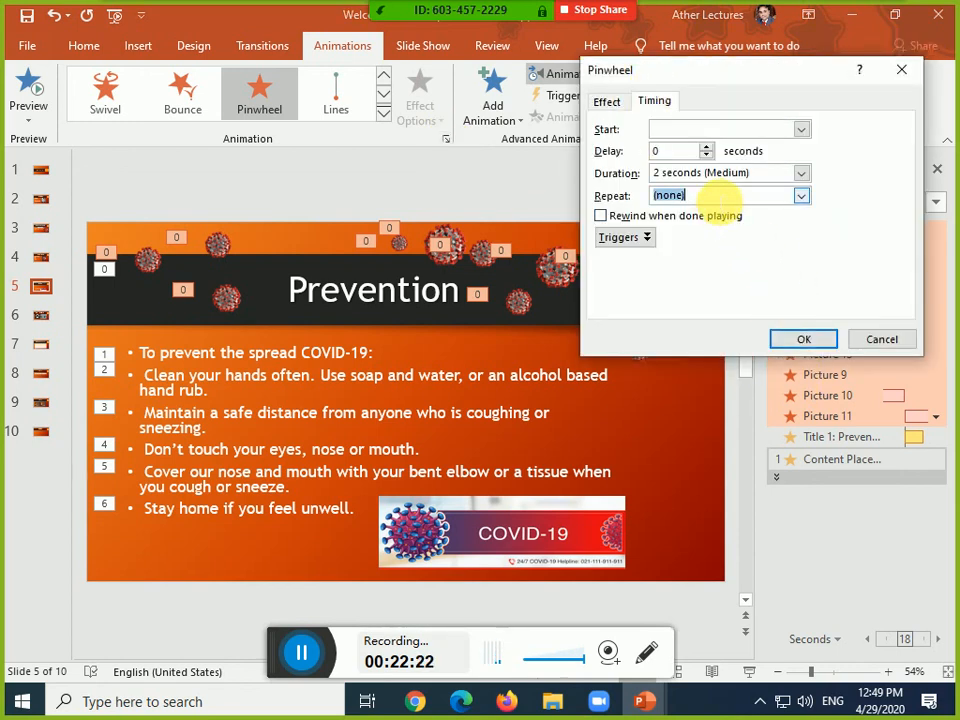
pyautogui.click(801, 196)
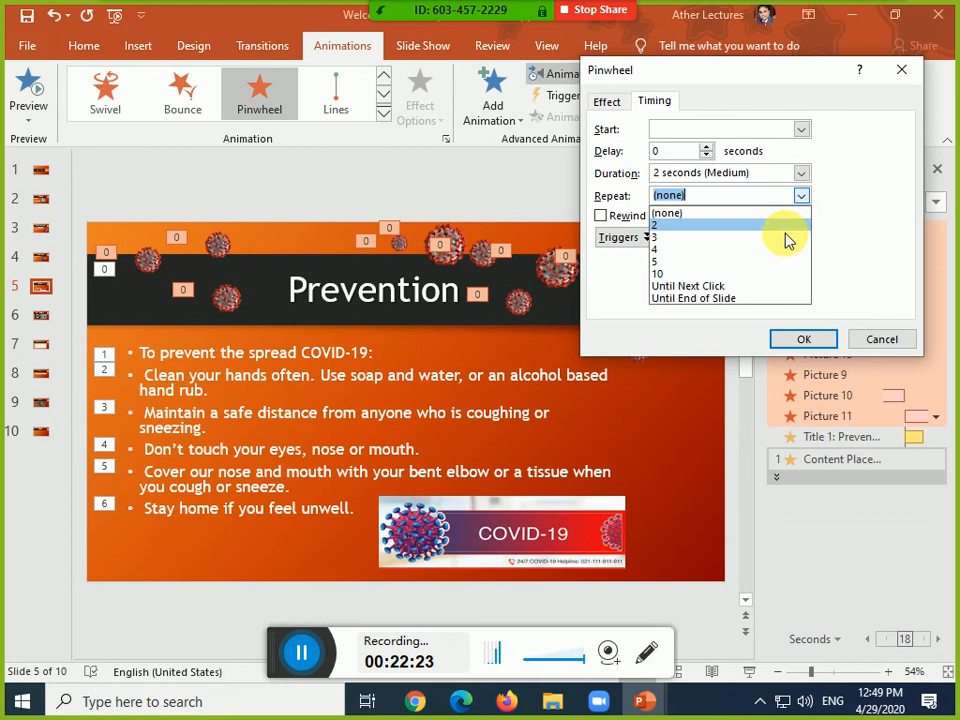
pyautogui.click(764, 314)
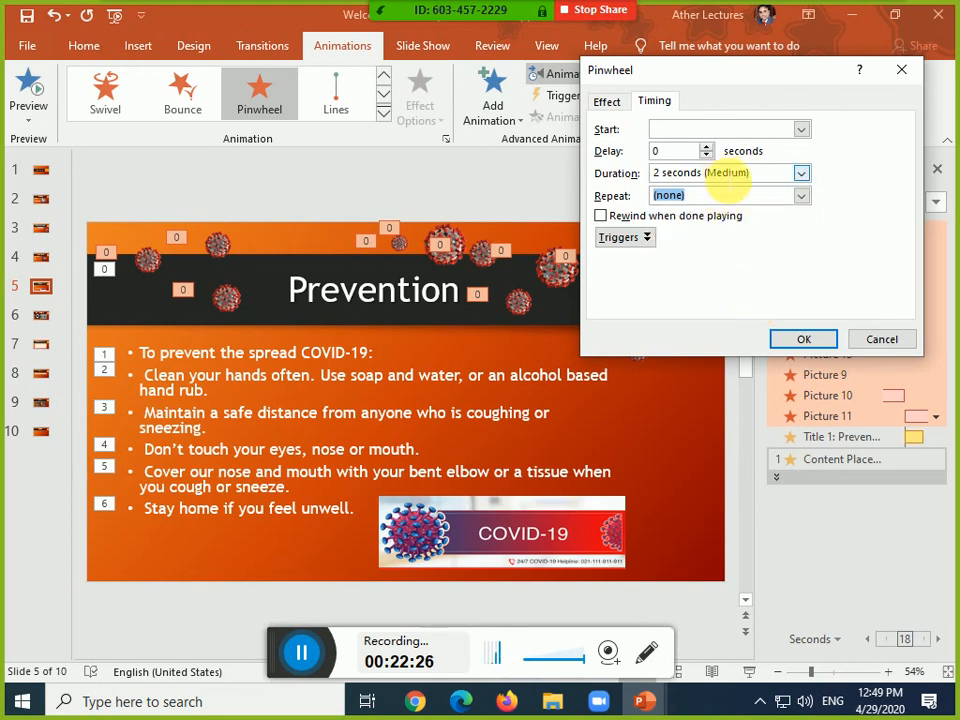
pyautogui.click(607, 101)
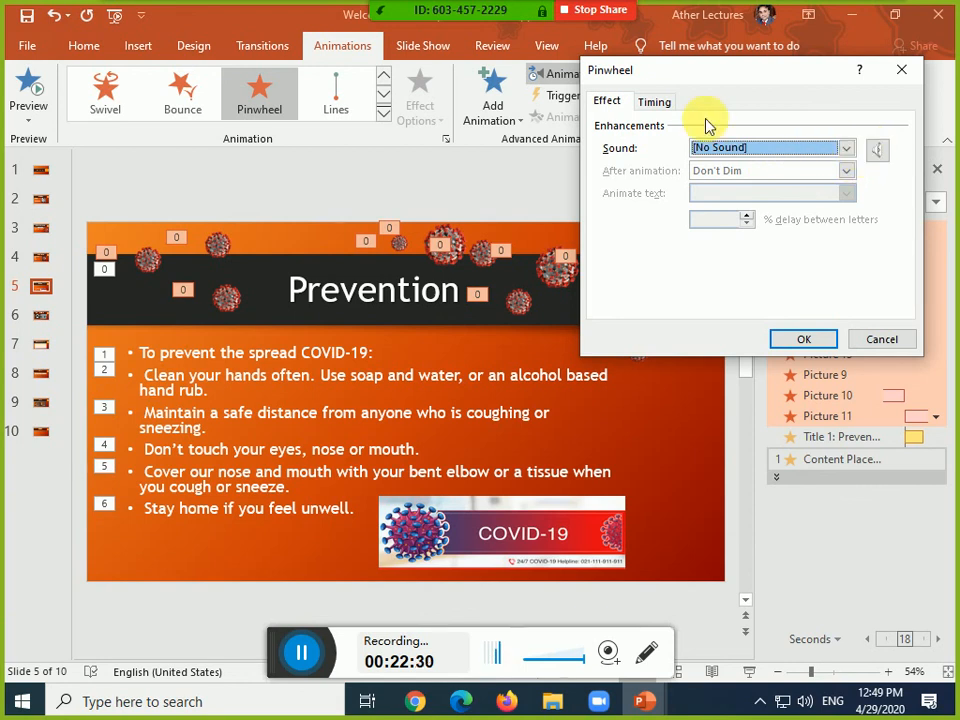
pyautogui.click(664, 108)
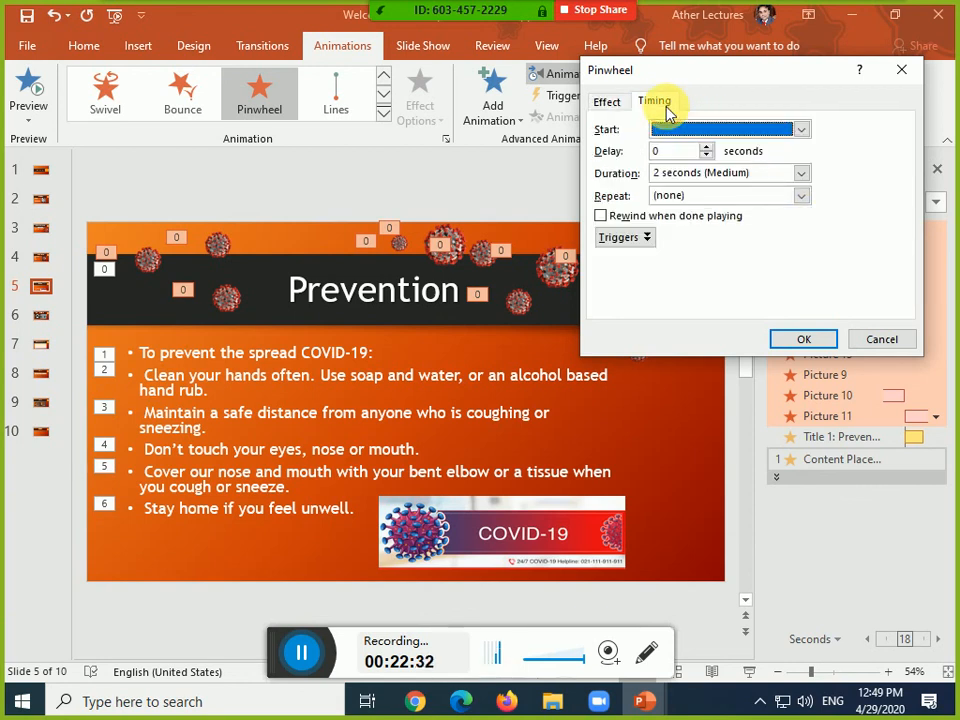
pyautogui.click(647, 240)
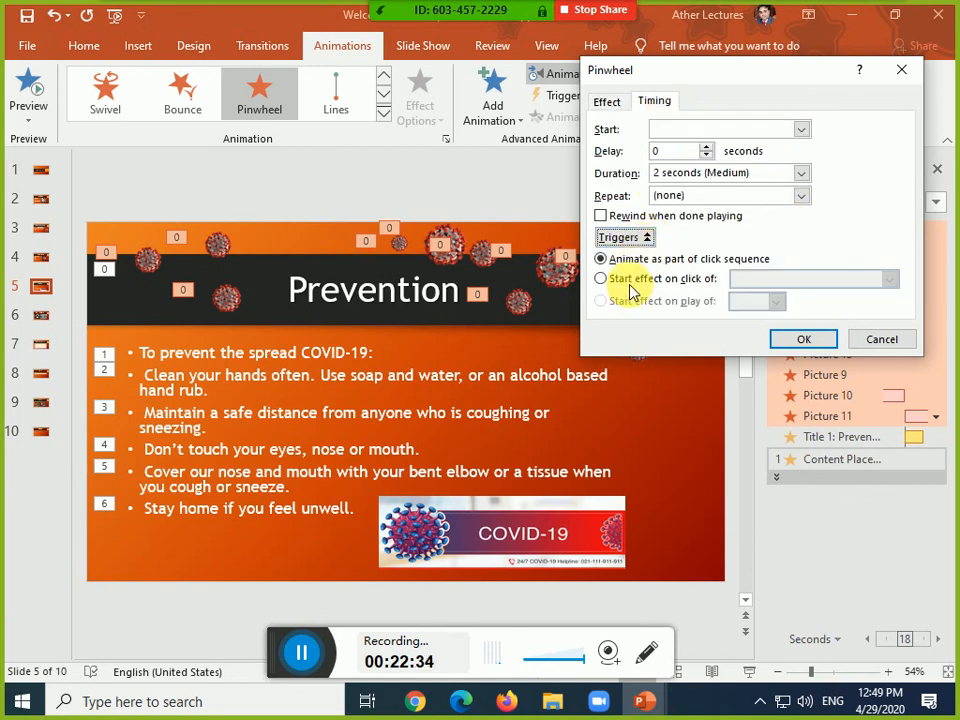
pyautogui.click(690, 279)
pyautogui.click(805, 339)
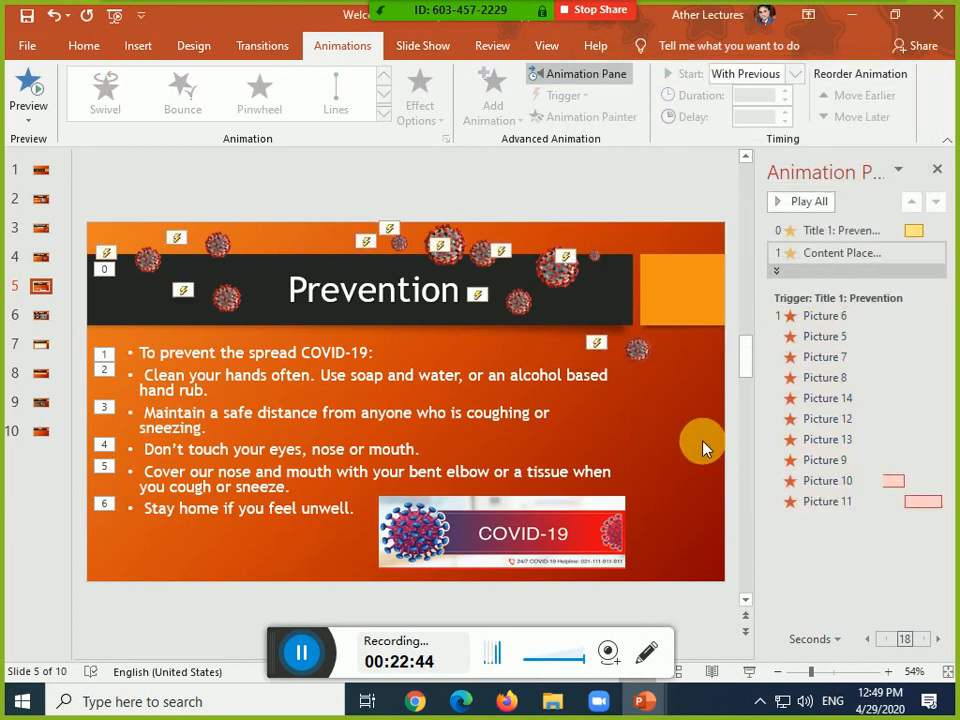
# Play slide 5 in the slide show to check how the triggered picture animations and the bullet emphasis behave
pyautogui.hotkey('shift', 'F5')
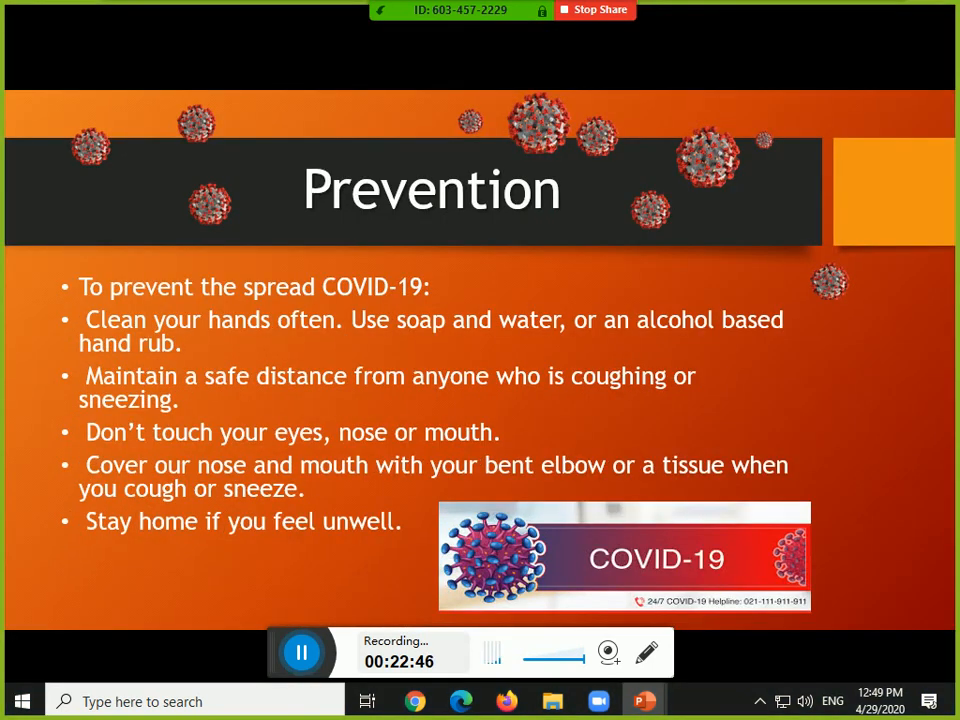
pyautogui.click(574, 246)
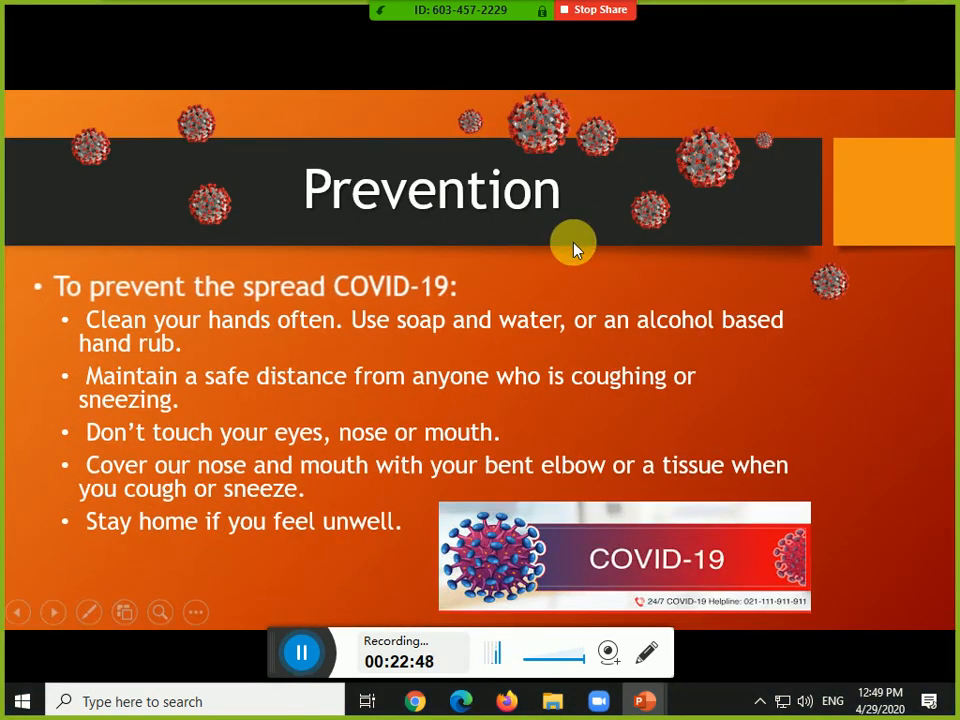
pyautogui.press('Escape')
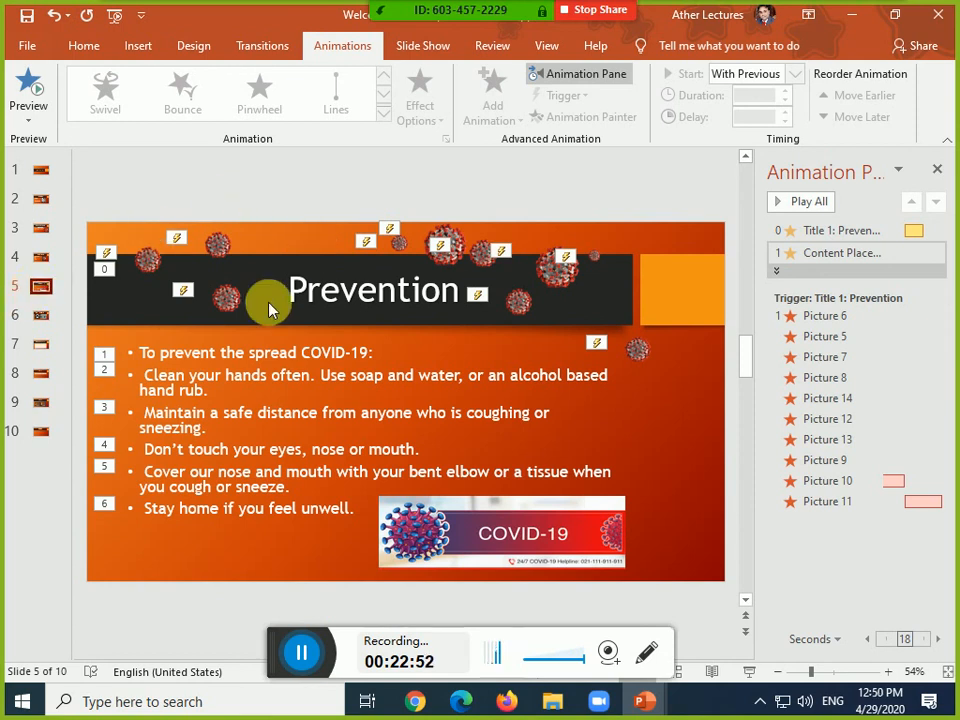
# Replace the Prevention title's Teeter effect with the Grow & Turn entrance effect
pyautogui.click(325, 300)
pyautogui.click(308, 263)
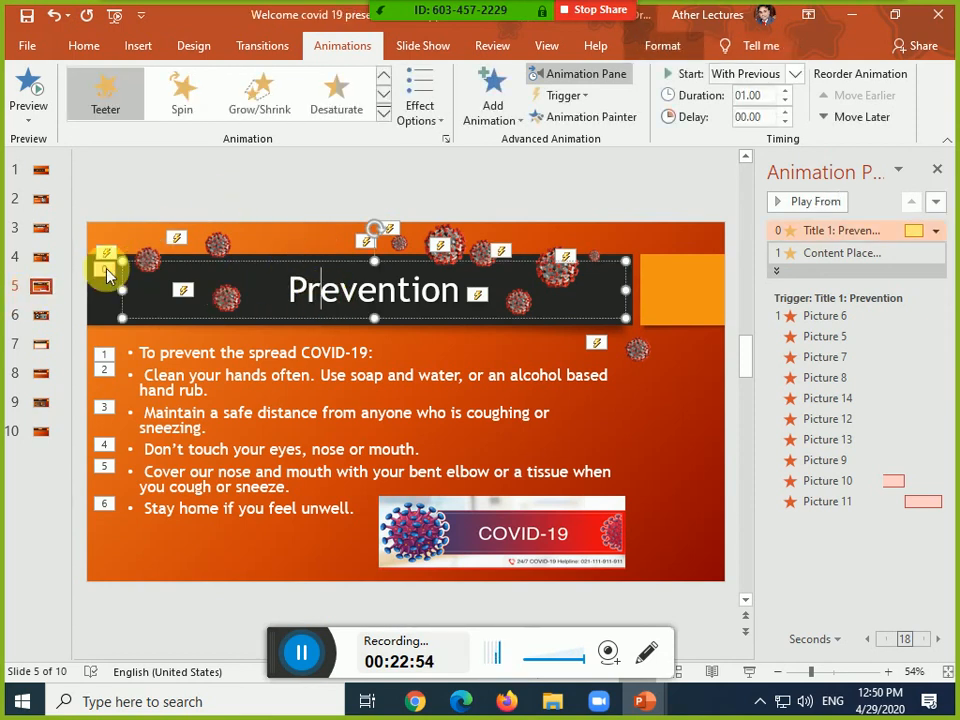
pyautogui.click(105, 270)
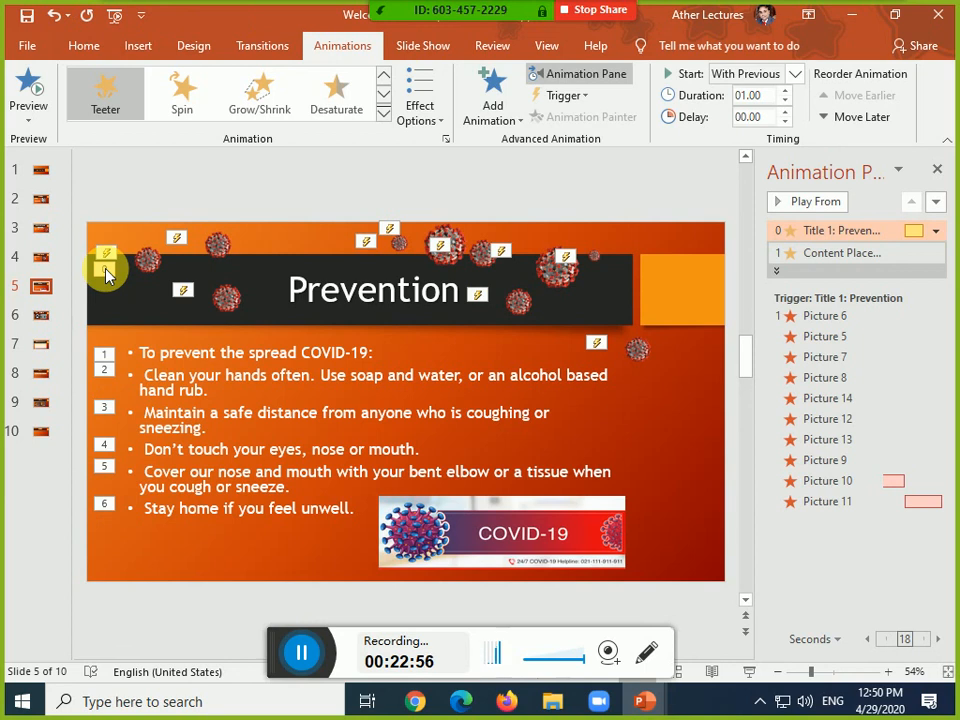
pyautogui.click(313, 292)
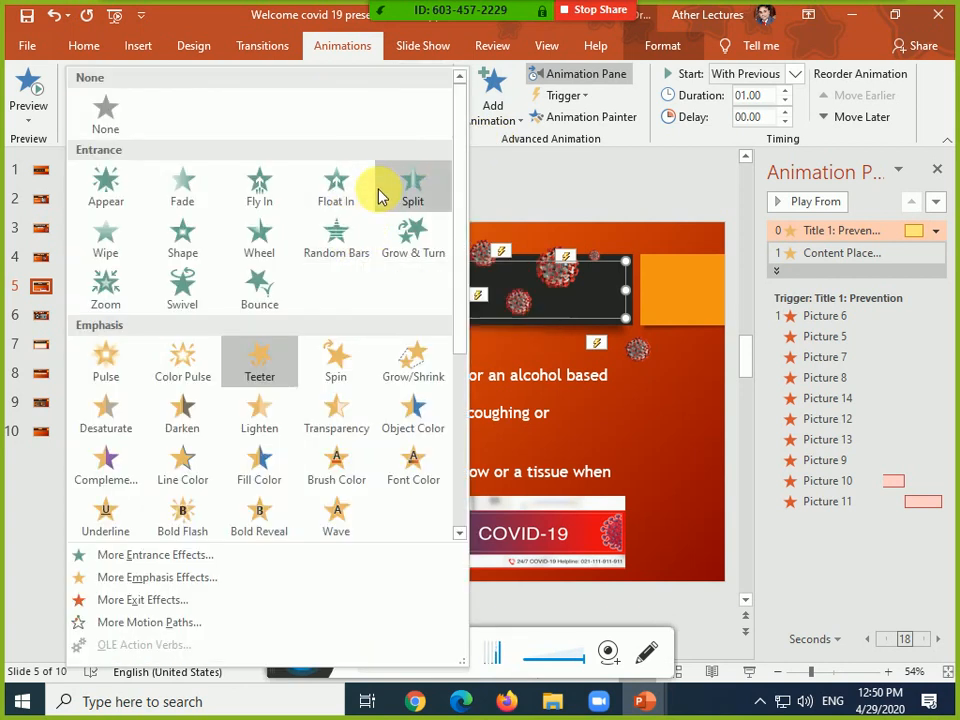
pyautogui.click(410, 240)
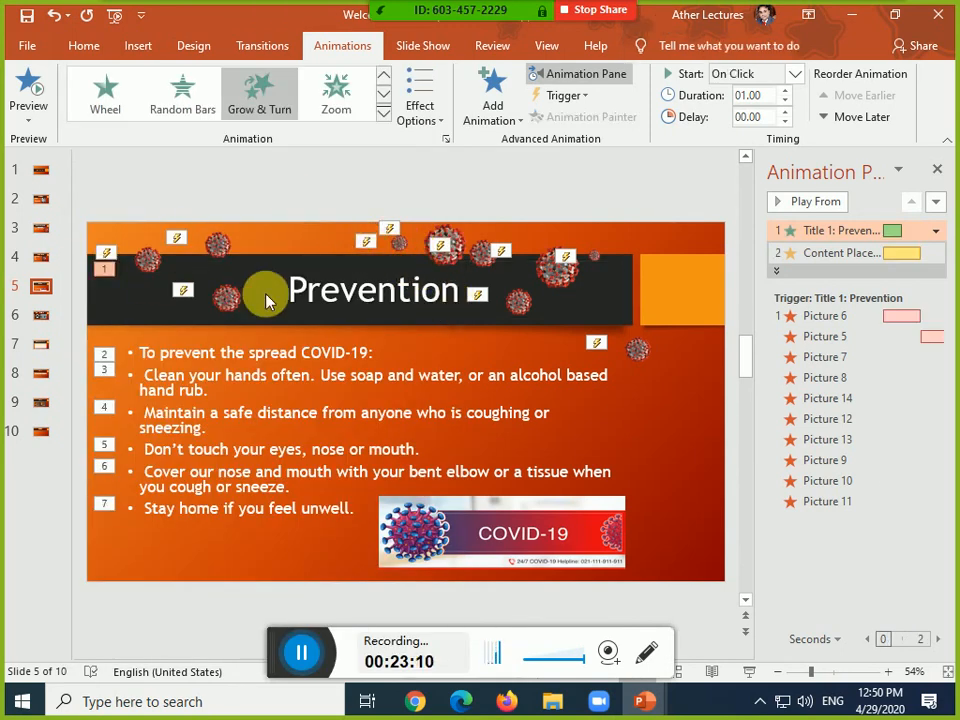
# Change the Prevention title's entrance effect to Float In and check it in the slide show
pyautogui.click(321, 295)
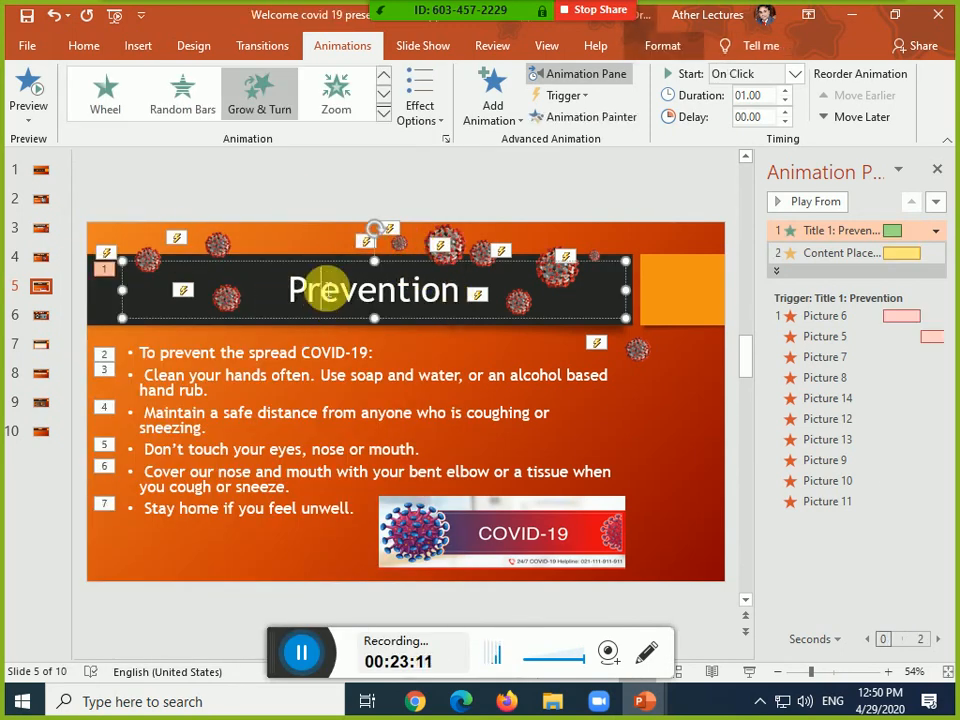
pyautogui.click(386, 121)
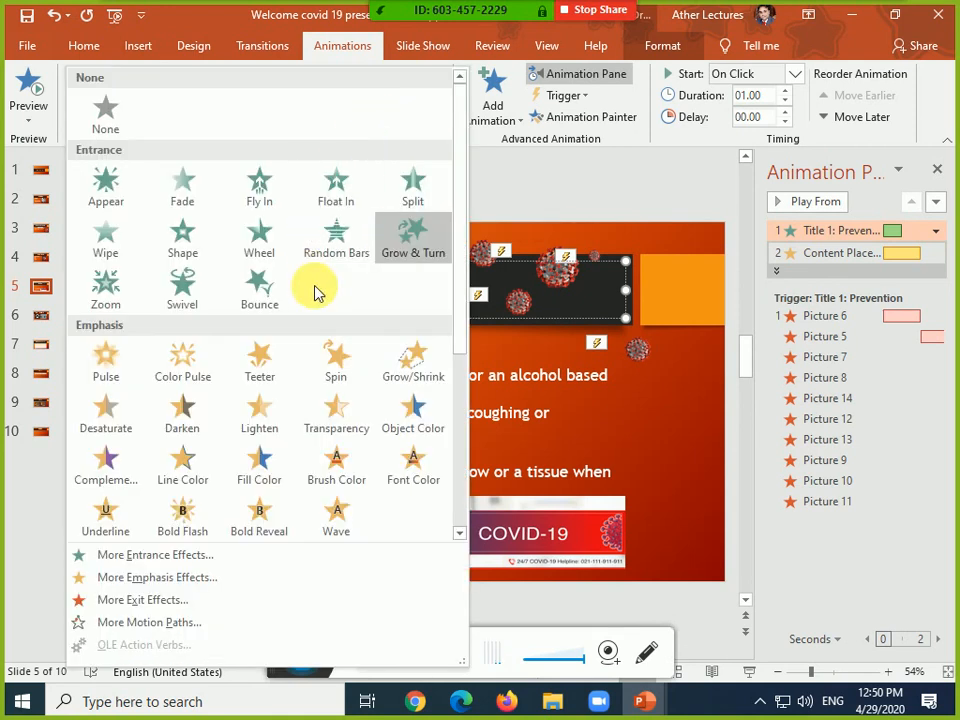
pyautogui.click(340, 190)
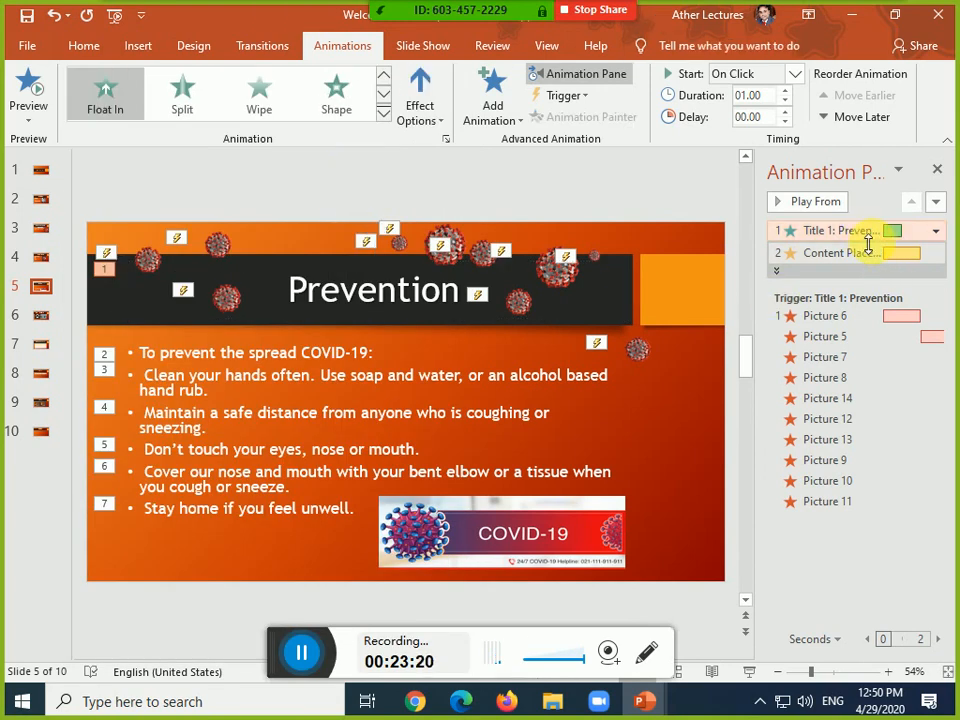
pyautogui.hotkey('shift', 'F5')
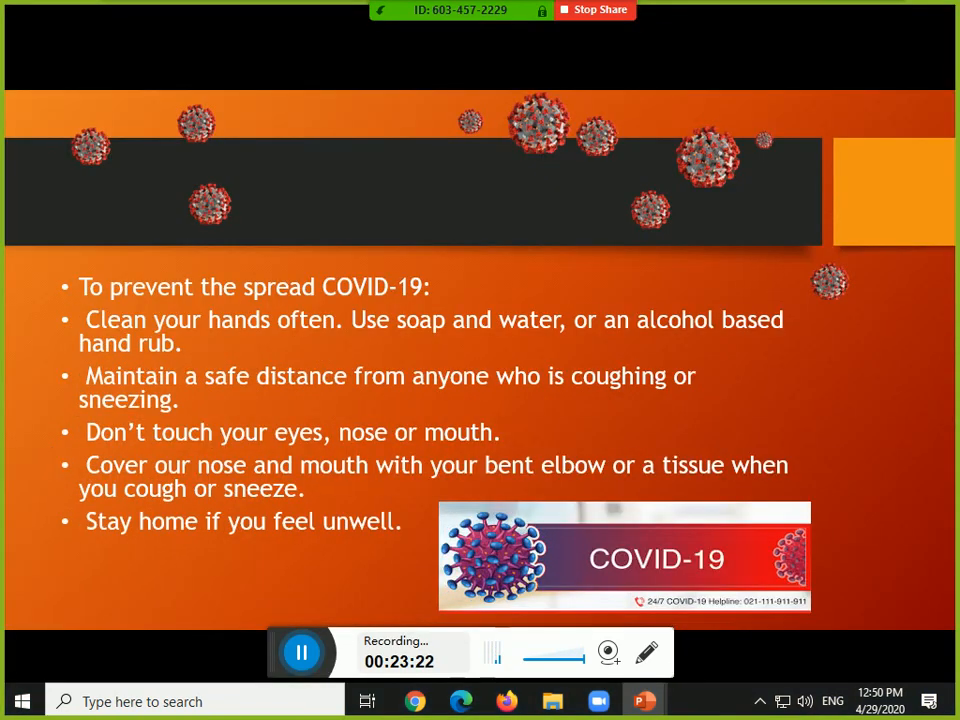
pyautogui.click(500, 254)
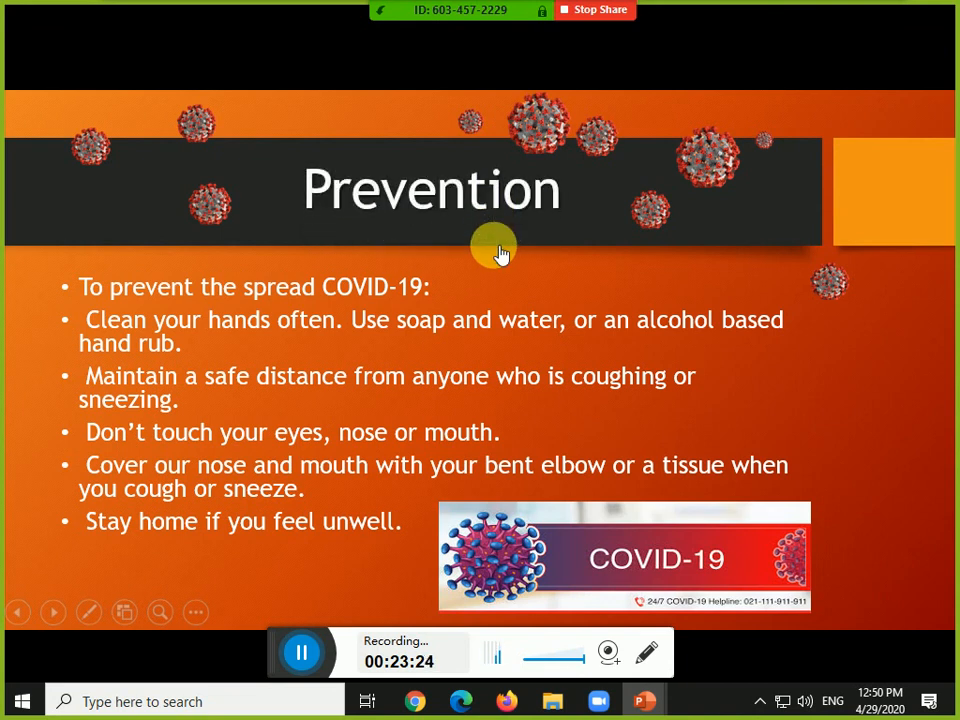
pyautogui.press('Escape')
# Replace the Prevention title's entrance effect with Center Revolve from the full list of entrance effects
pyautogui.click(369, 304)
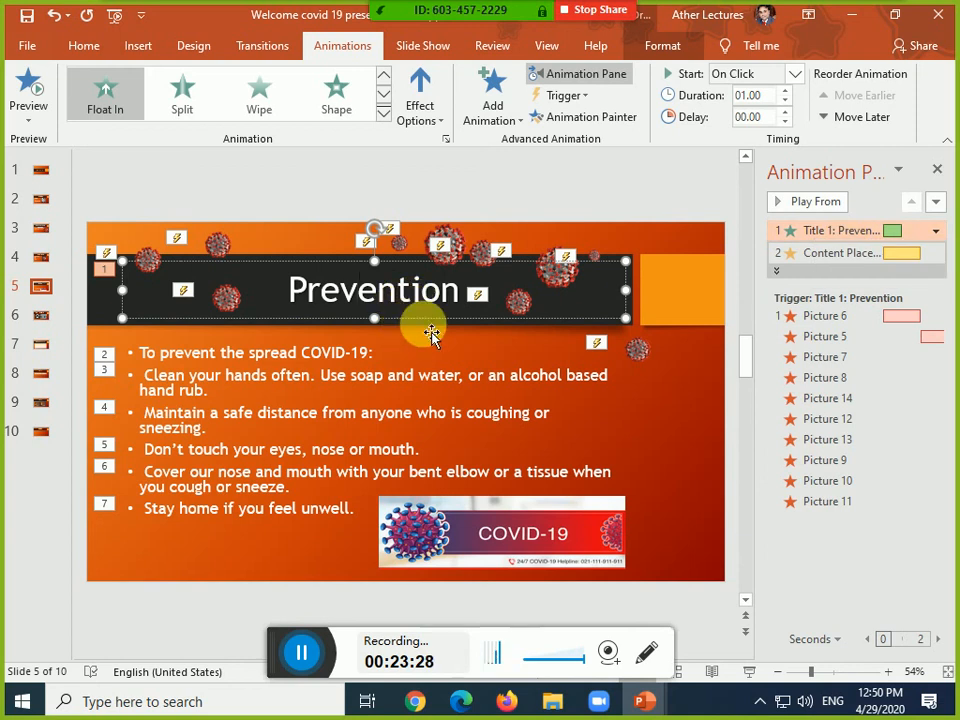
pyautogui.click(385, 120)
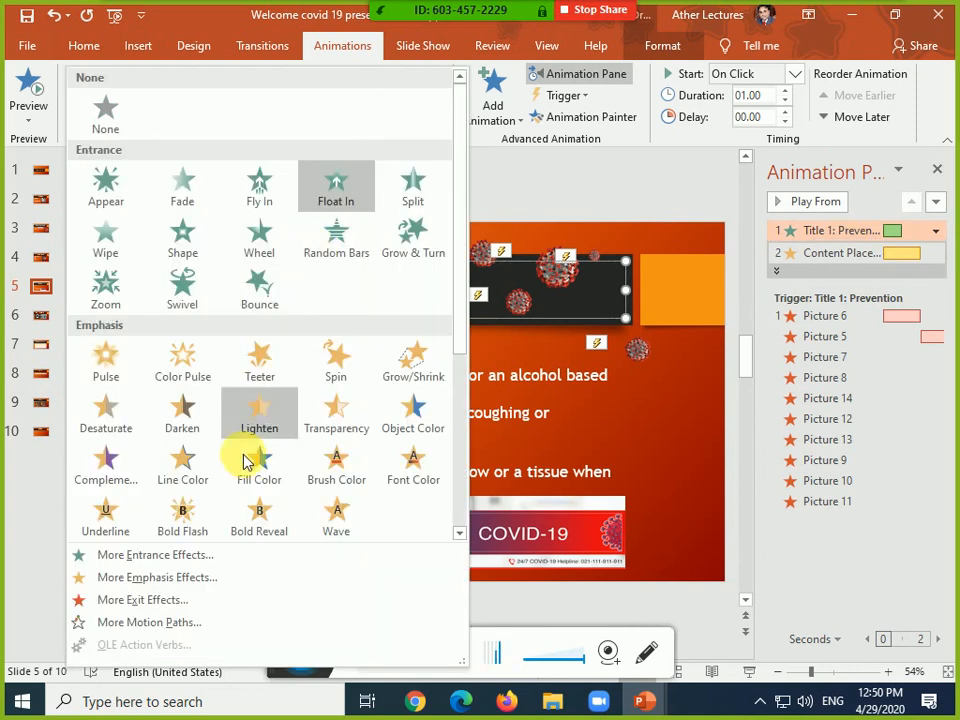
pyautogui.click(178, 557)
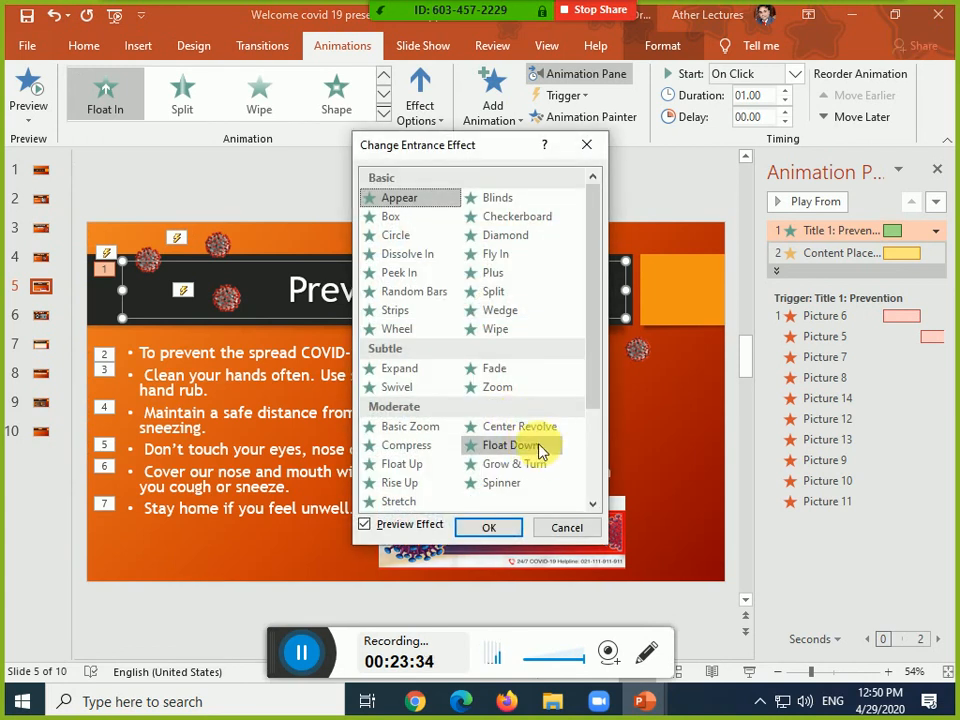
pyautogui.click(525, 427)
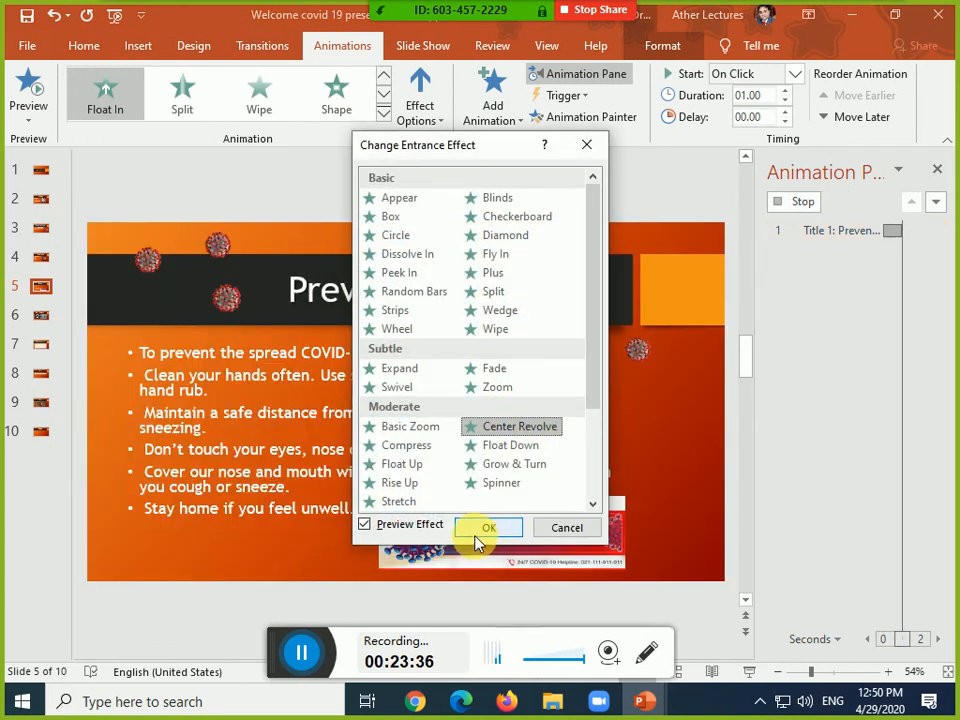
pyautogui.click(487, 528)
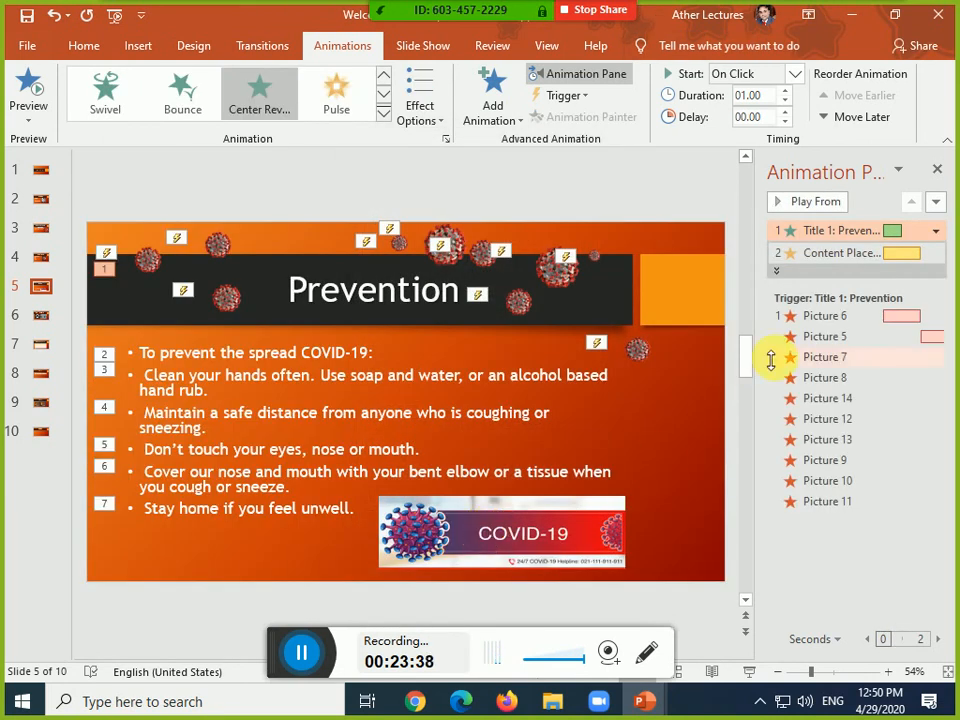
# Set the Prevention title's animation to start With Previous
pyautogui.click(936, 232)
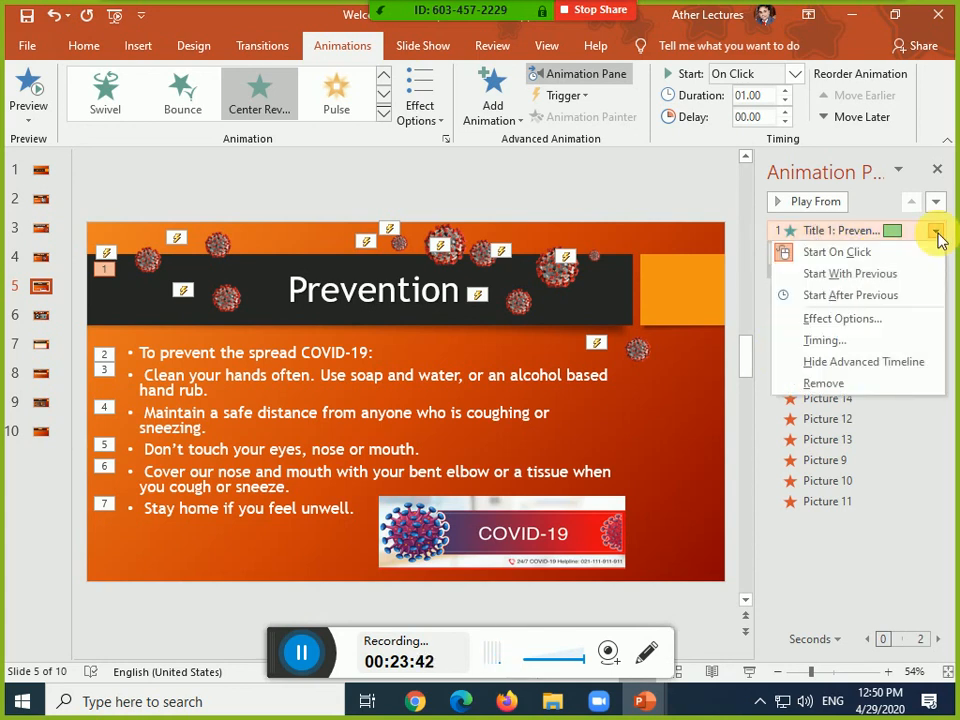
pyautogui.click(328, 300)
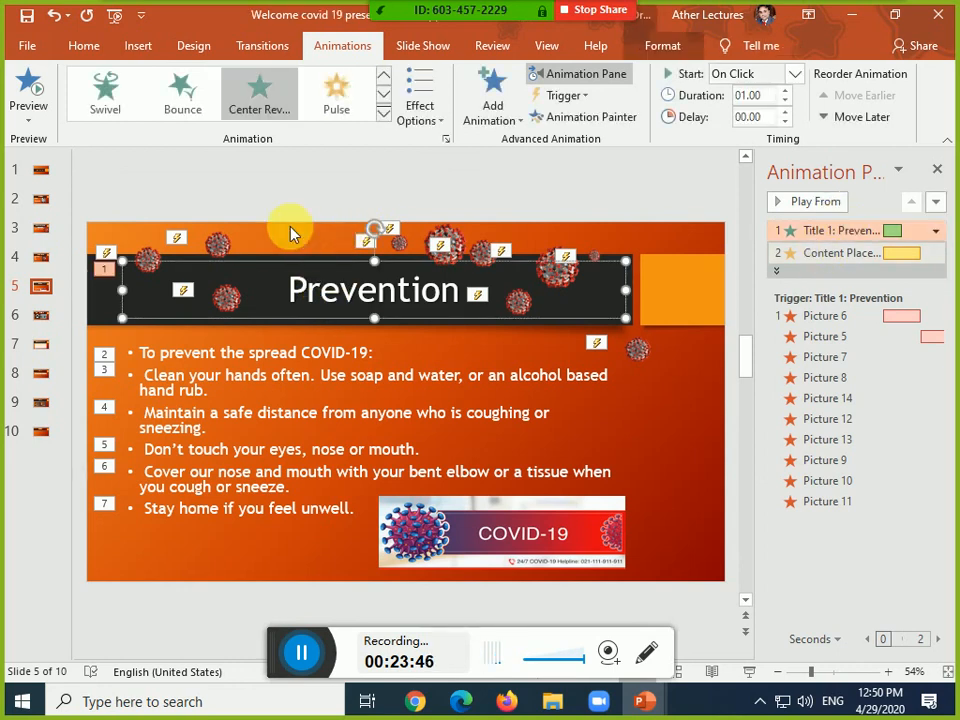
pyautogui.click(743, 74)
pyautogui.click(765, 114)
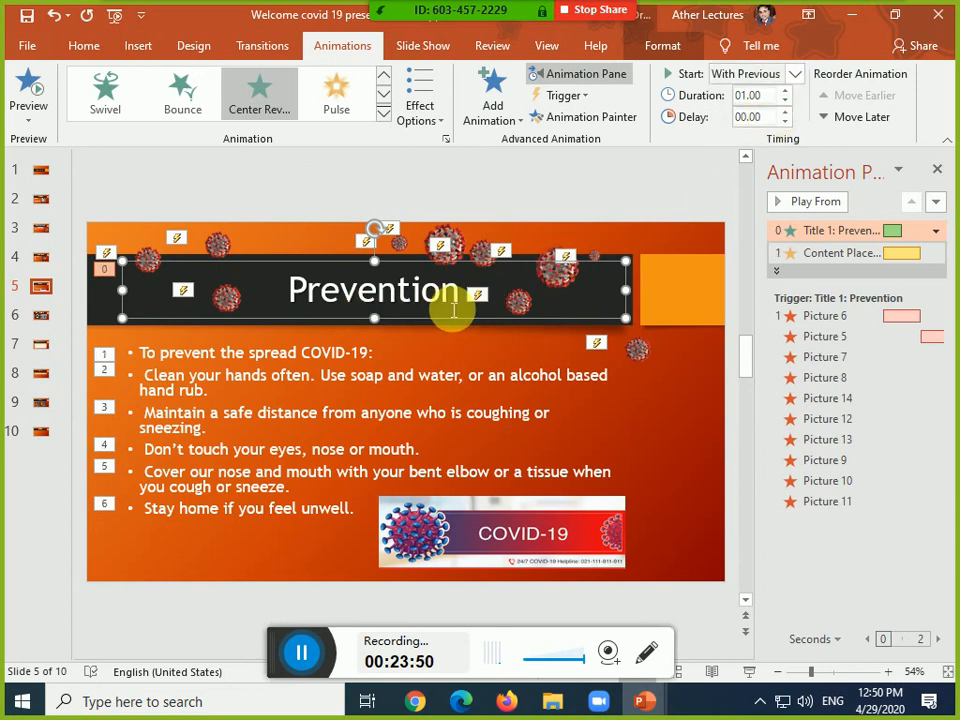
# Play slide 5 in the slide show and advance through the title and bullet animations
pyautogui.hotkey('shift', 'F5')
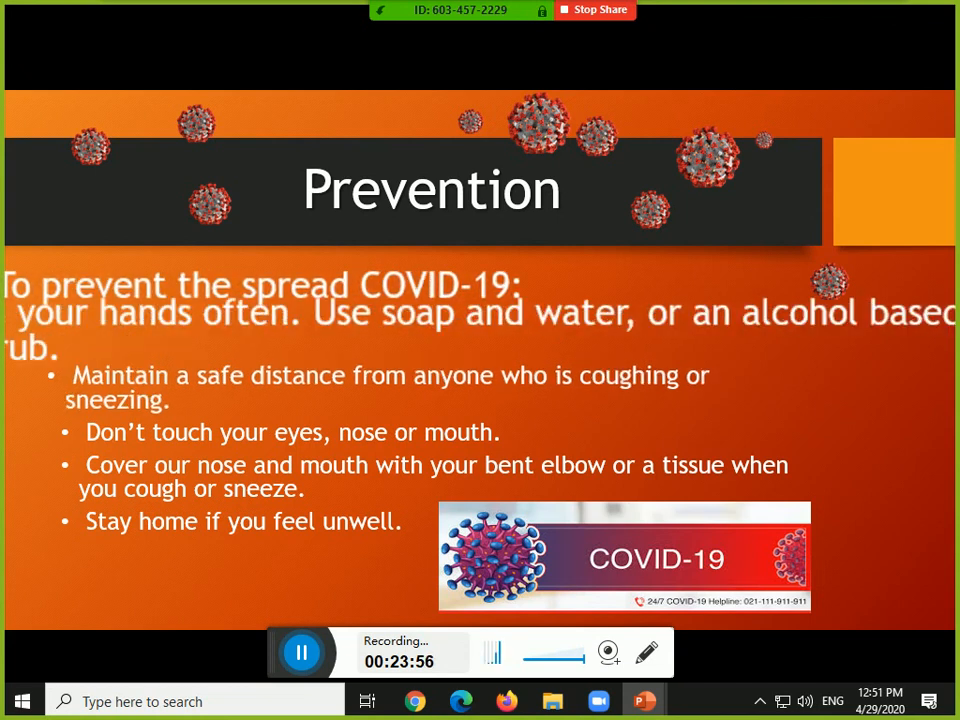
pyautogui.press('Right')
pyautogui.press('Right')
pyautogui.press('Right')
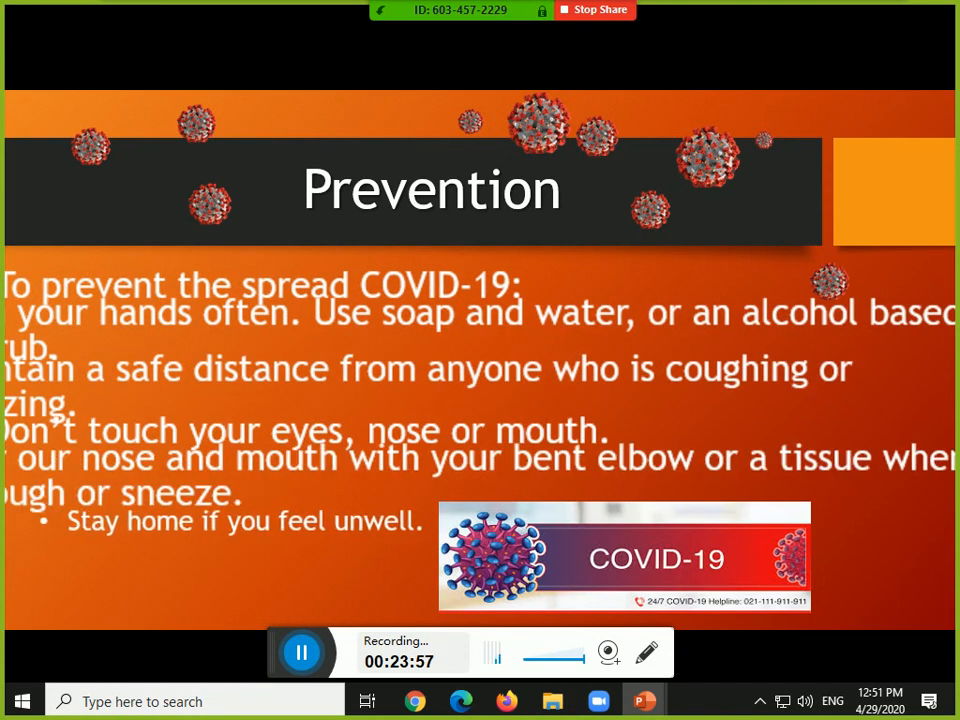
pyautogui.press('Escape')
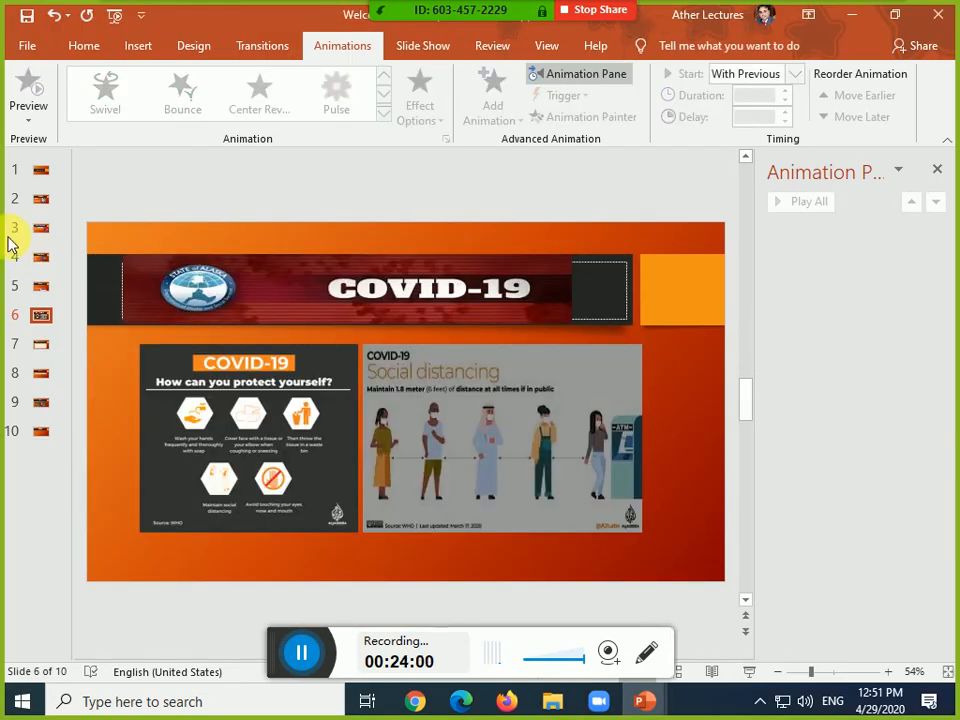
# Move the Pinwheel animations of all the virus pictures on slide 5 out of the title trigger to the start of the animation order
pyautogui.click(41, 287)
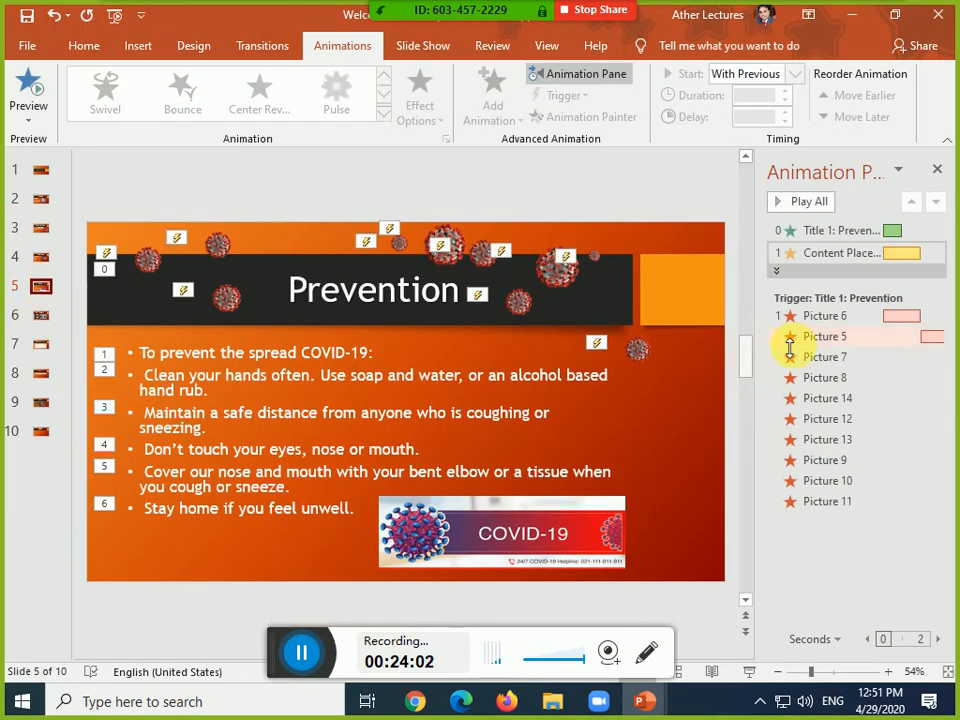
pyautogui.click(825, 272)
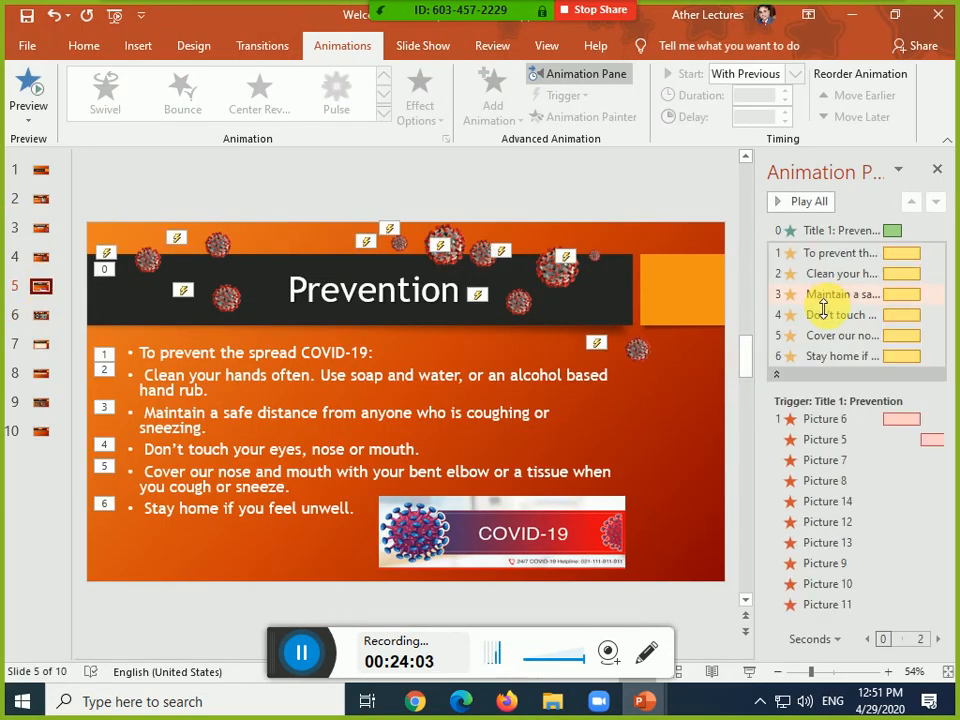
pyautogui.click(836, 439)
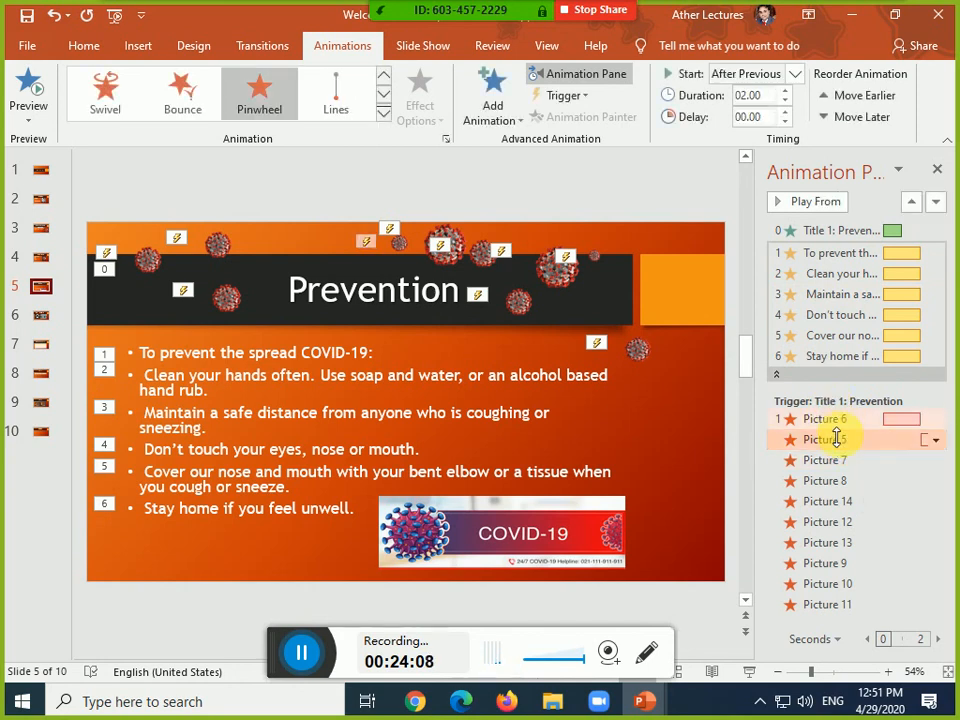
pyautogui.click(836, 423)
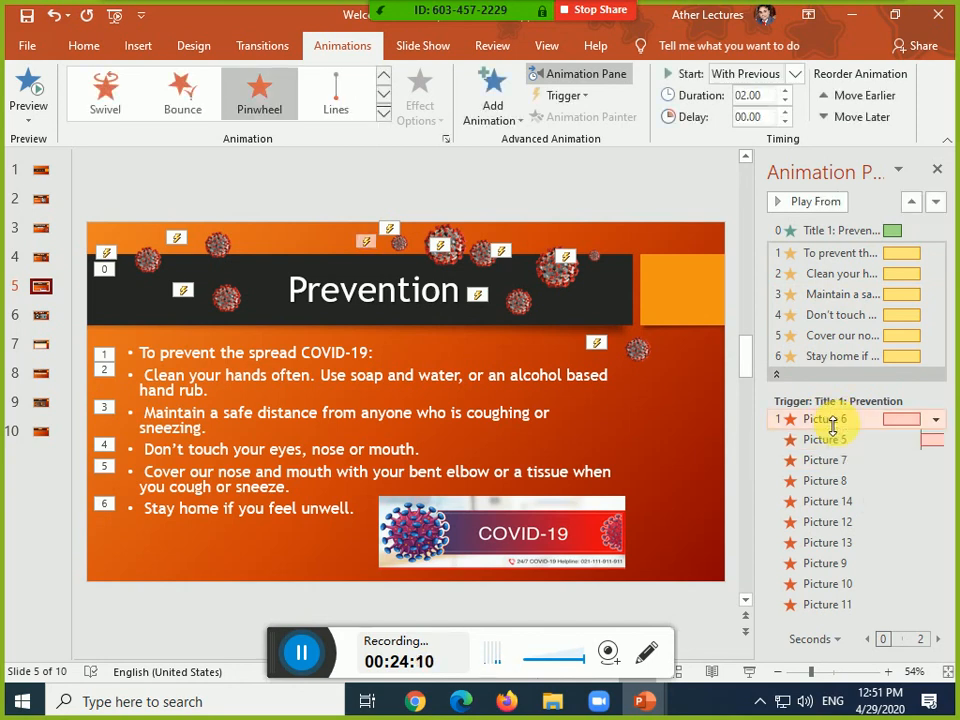
pyautogui.keyDown('shift'); pyautogui.click(831, 606); pyautogui.keyUp('shift')
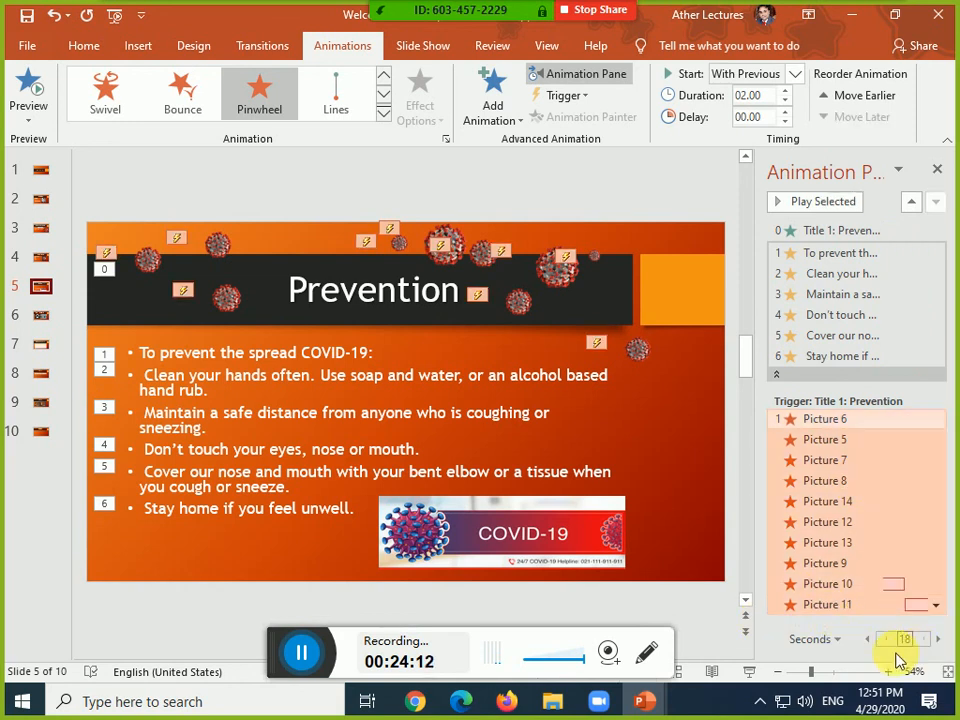
pyautogui.click(913, 202)
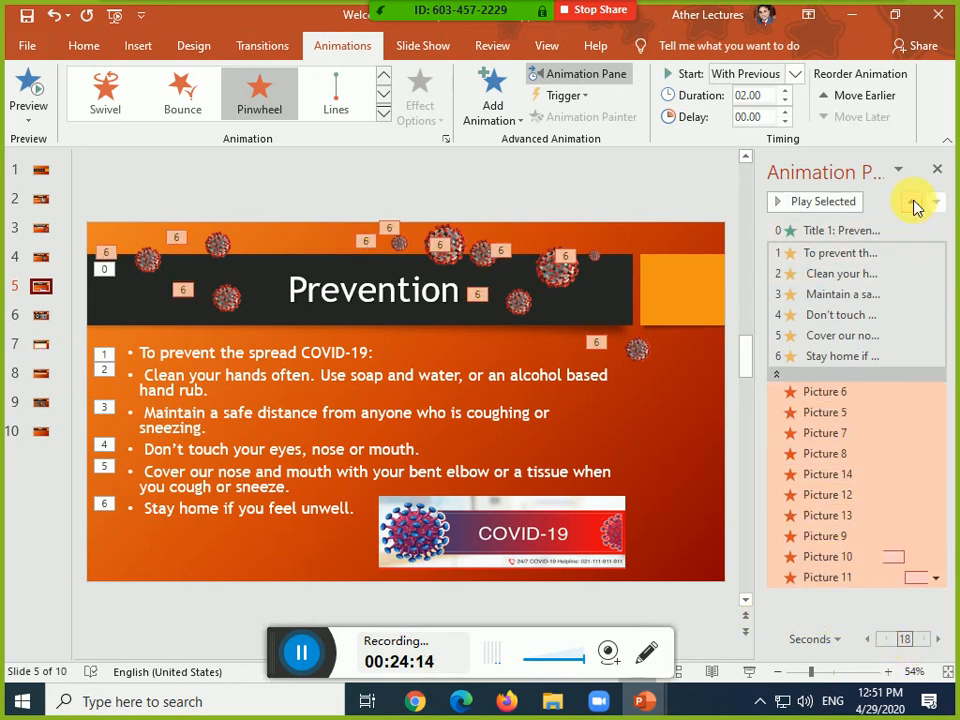
pyautogui.click(913, 202)
pyautogui.click(913, 202)
pyautogui.click(913, 202)
pyautogui.click(913, 202)
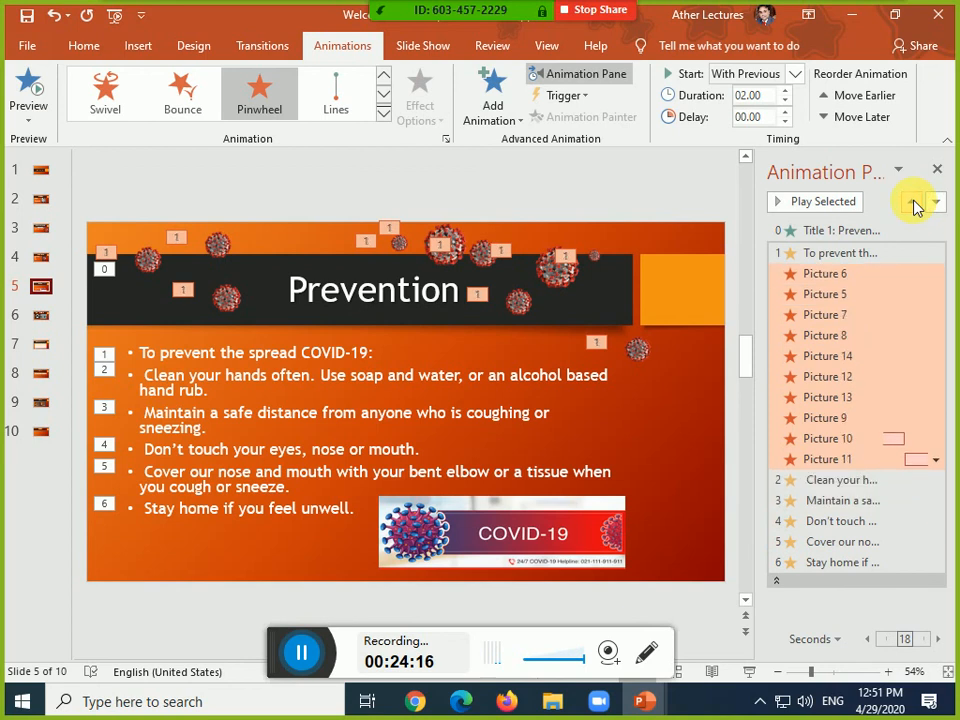
pyautogui.click(913, 202)
pyautogui.click(913, 202)
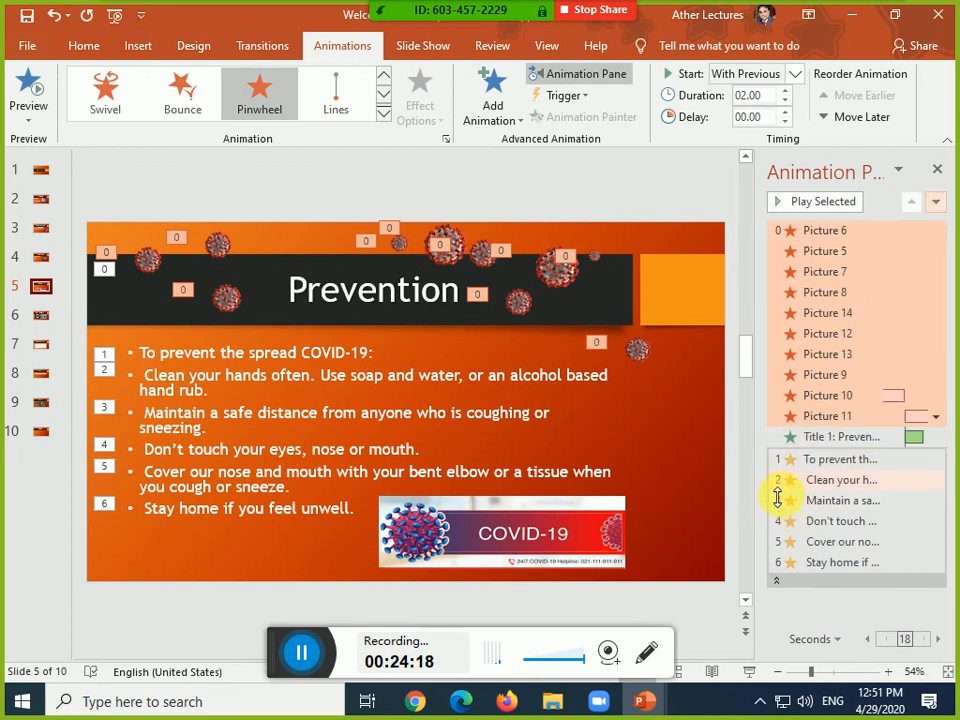
# Preview the reordered picture animations and play slide 5 in the slide show to check the sequence
pyautogui.click(822, 202)
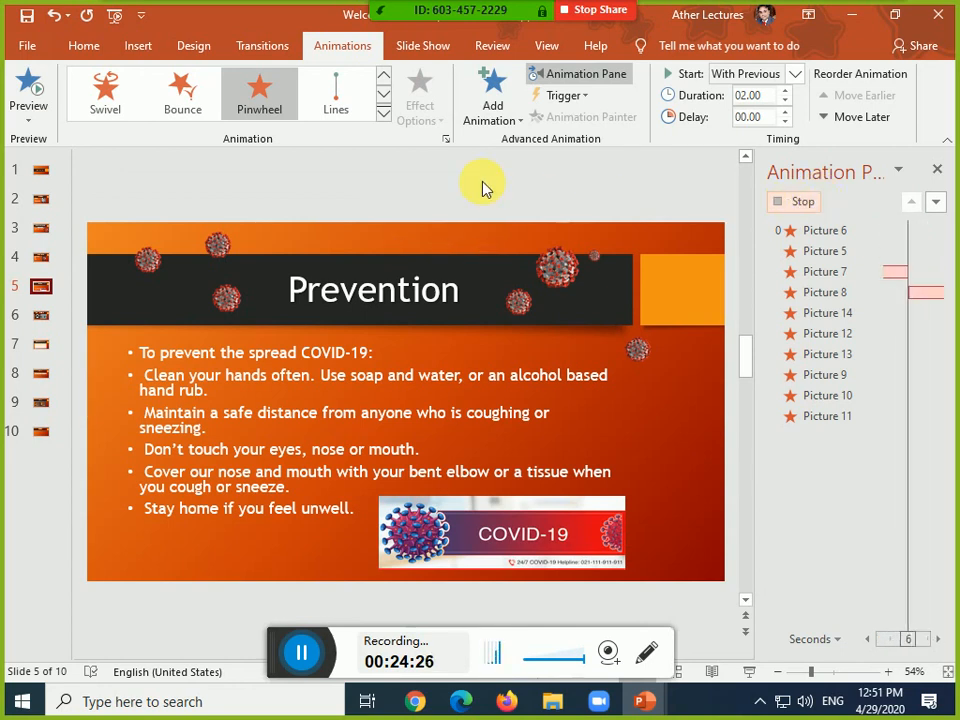
pyautogui.hotkey('shift', 'F5')
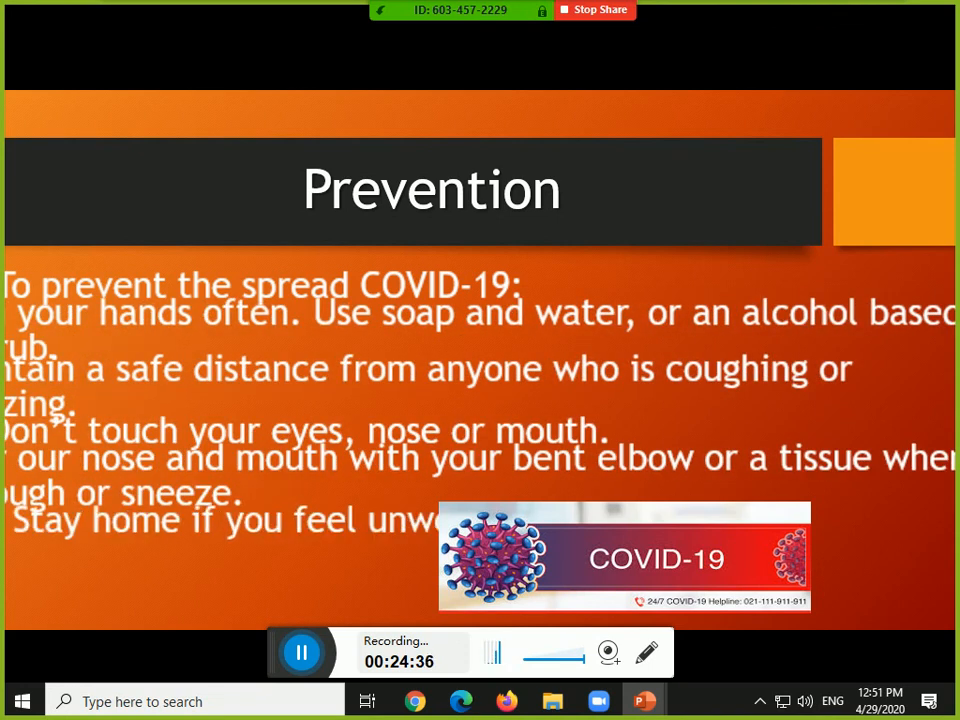
pyautogui.press('Escape')
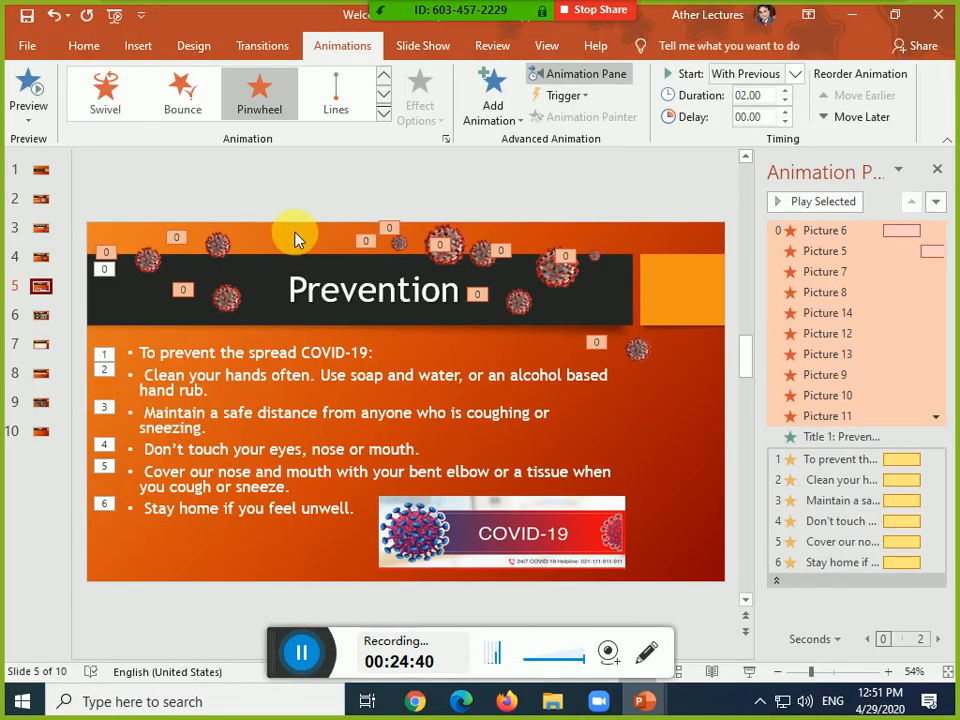
pyautogui.click(40, 316)
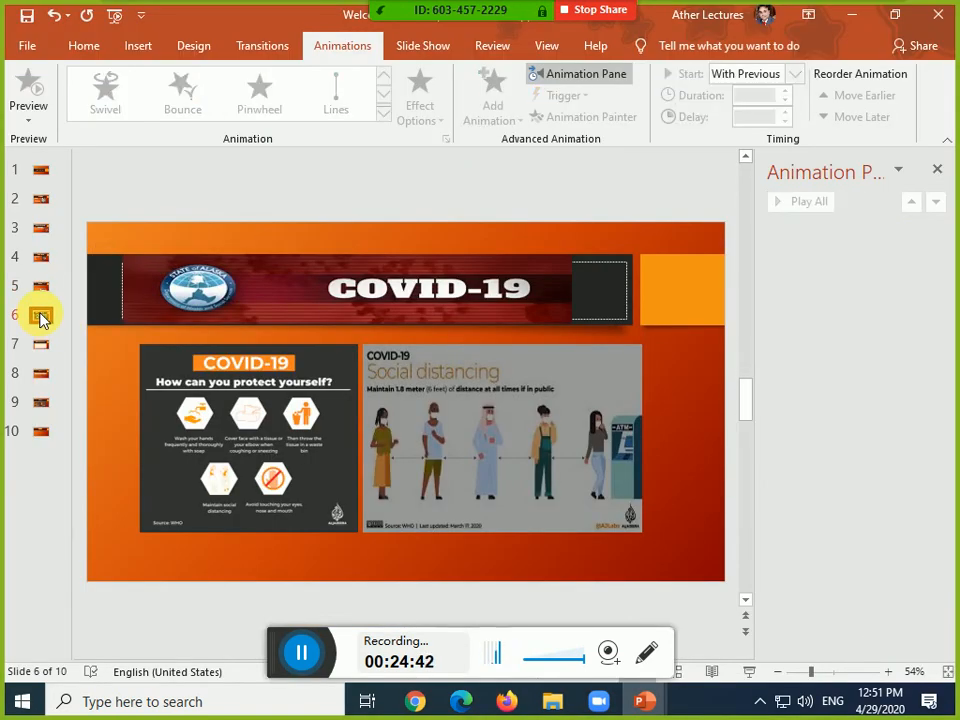
pyautogui.click(41, 287)
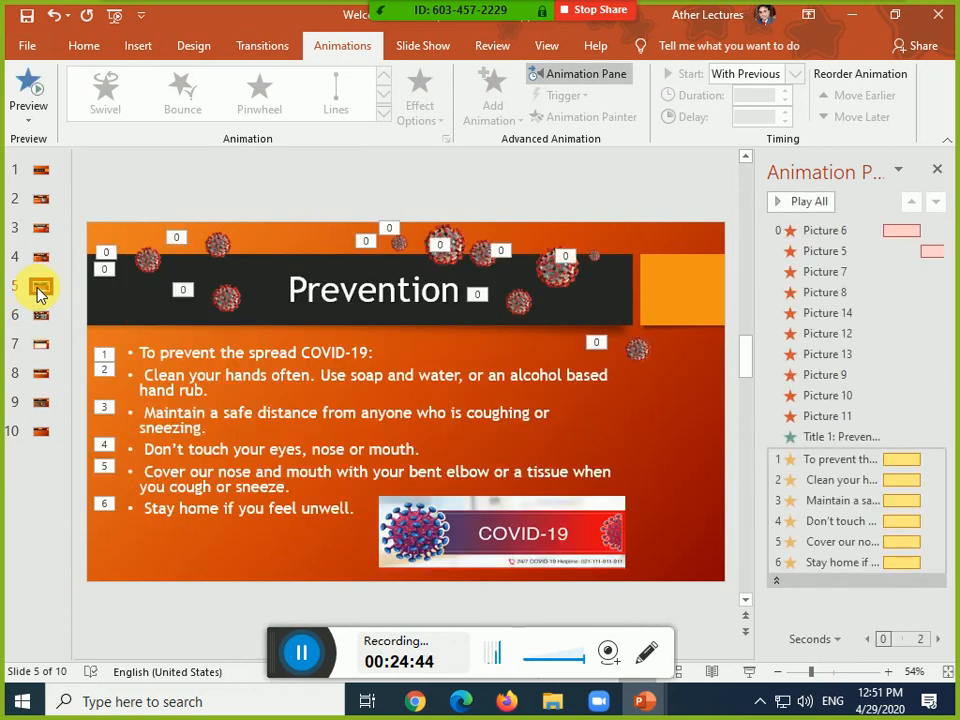
pyautogui.click(41, 258)
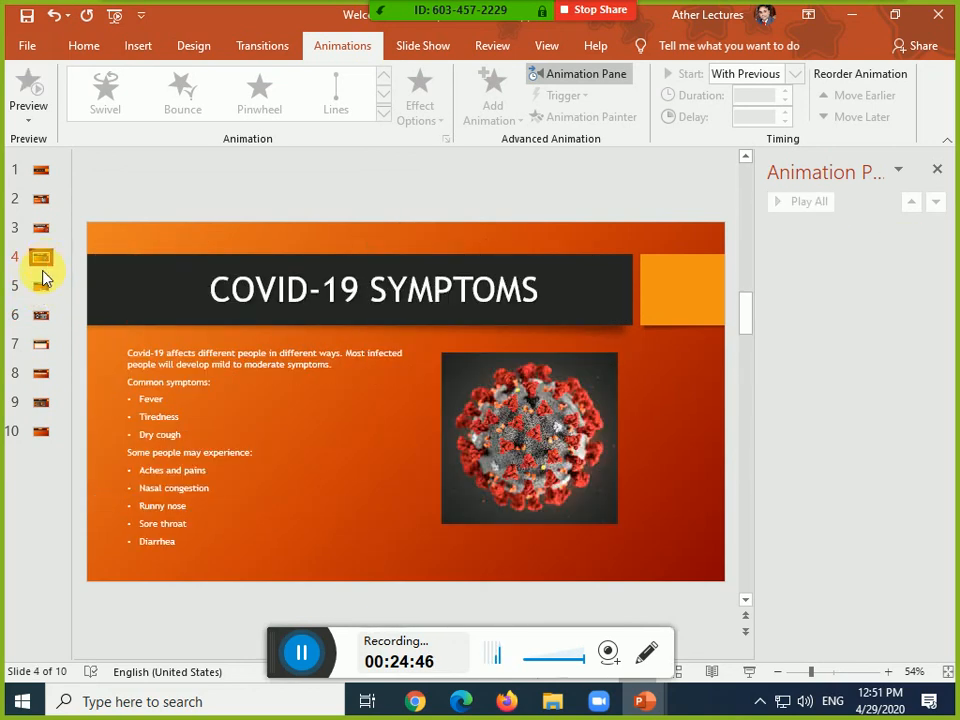
pyautogui.click(40, 286)
pyautogui.click(42, 302)
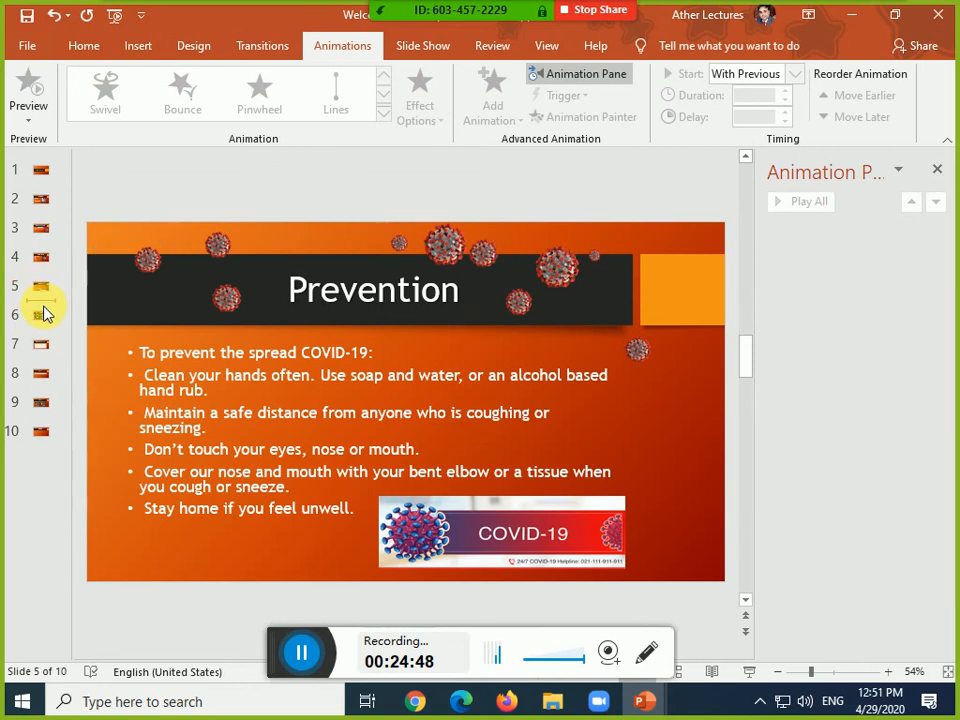
# Try to change the layout of slide 6 to Blank
pyautogui.click(41, 316)
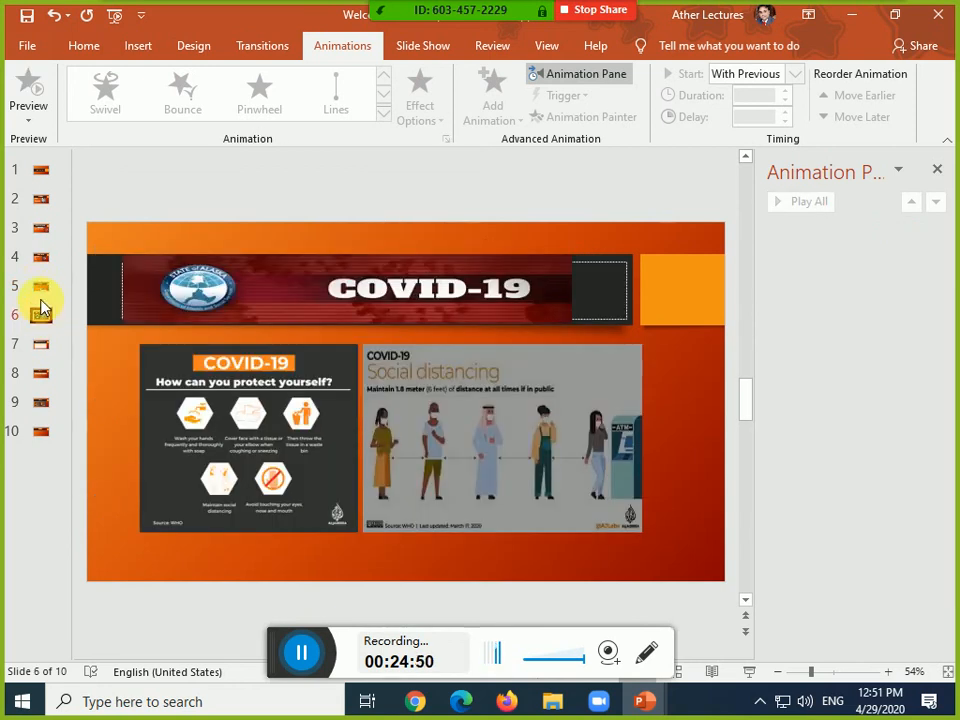
pyautogui.click(84, 47)
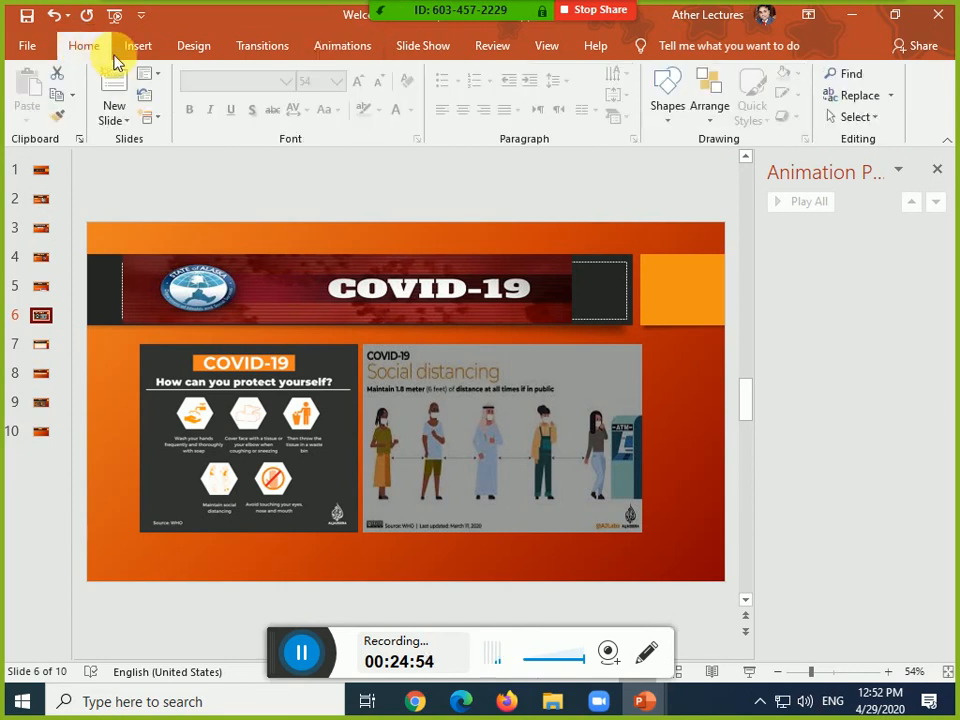
pyautogui.click(150, 79)
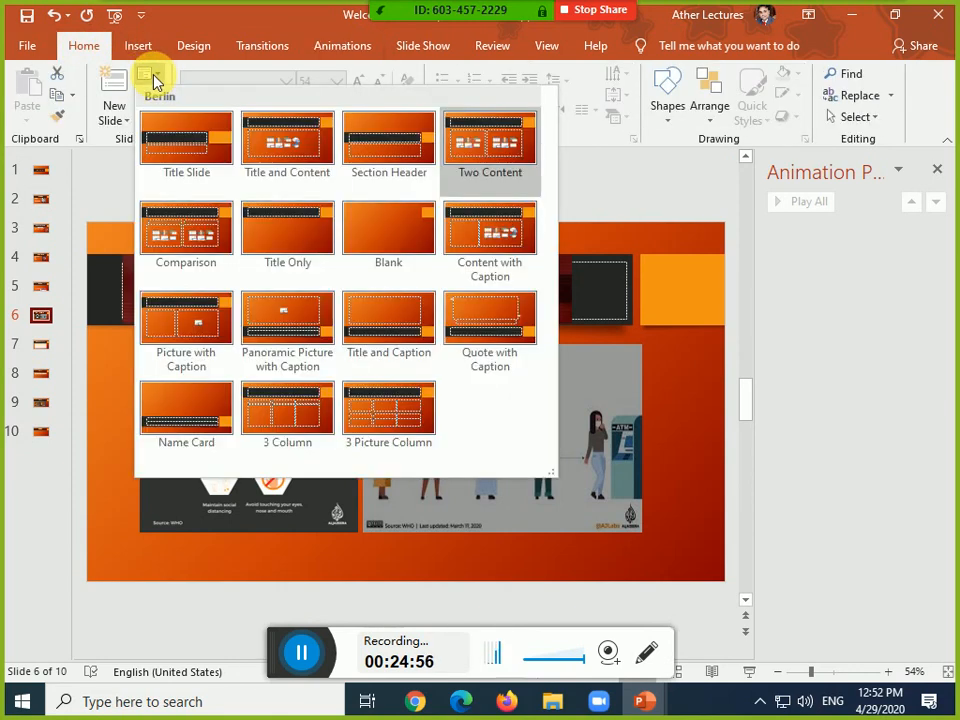
pyautogui.click(401, 250)
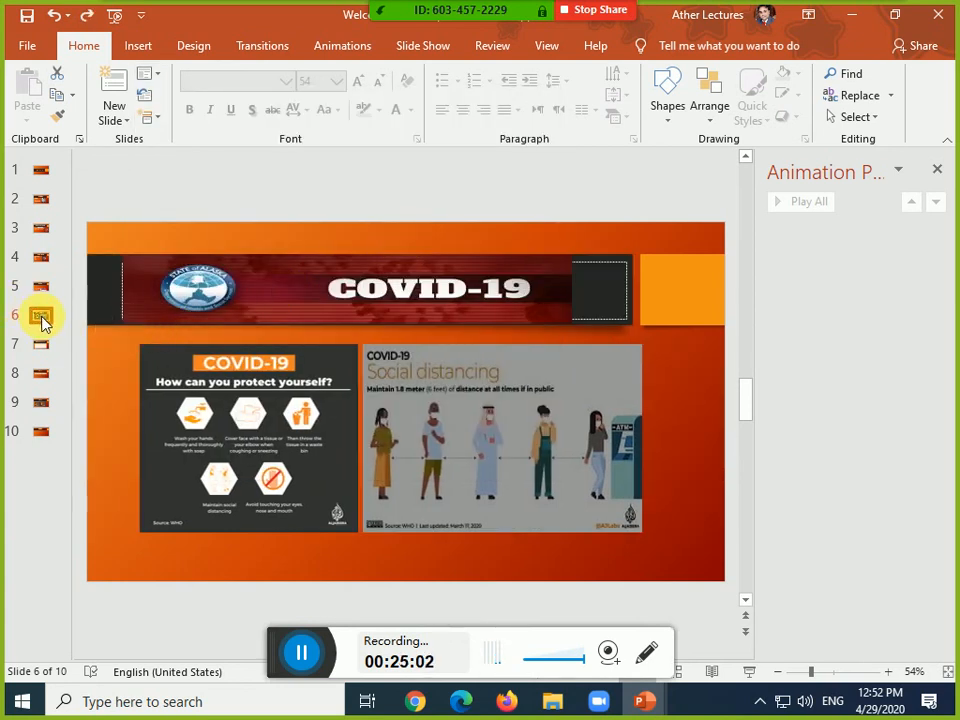
# Add a new slide after slide 6, give it the Title Only layout, and enter the title "Breaking News"
pyautogui.click(116, 120)
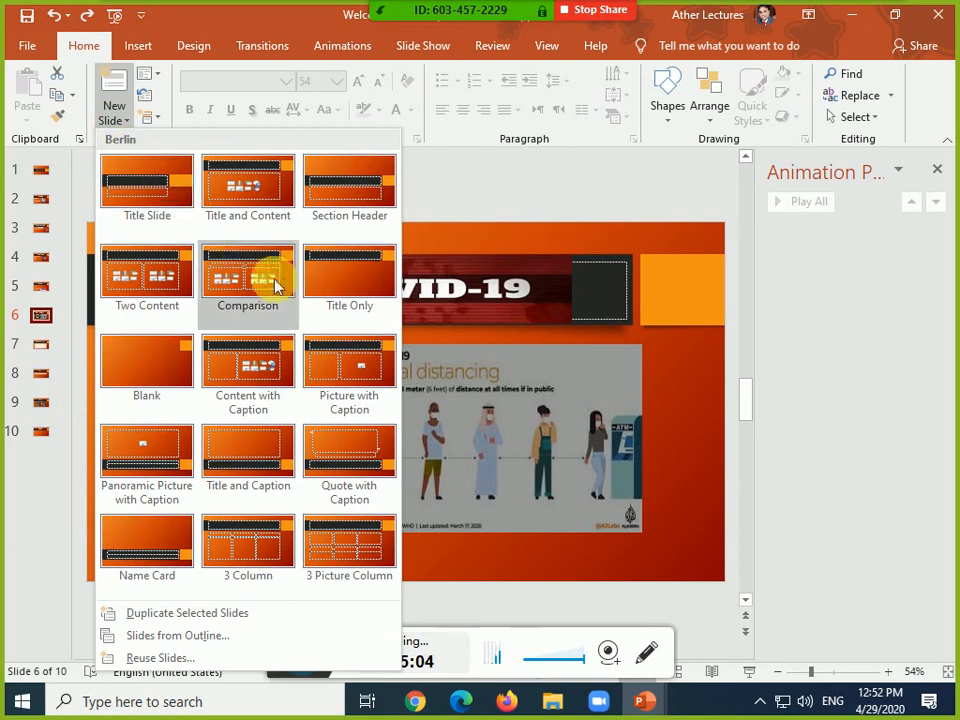
pyautogui.click(147, 360)
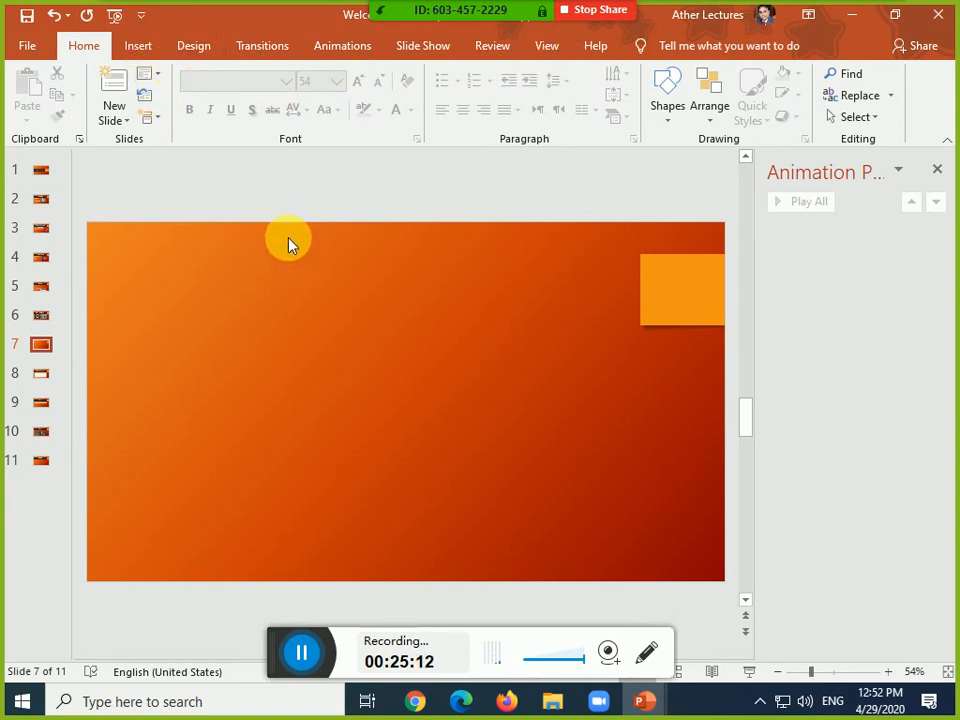
pyautogui.click(147, 74)
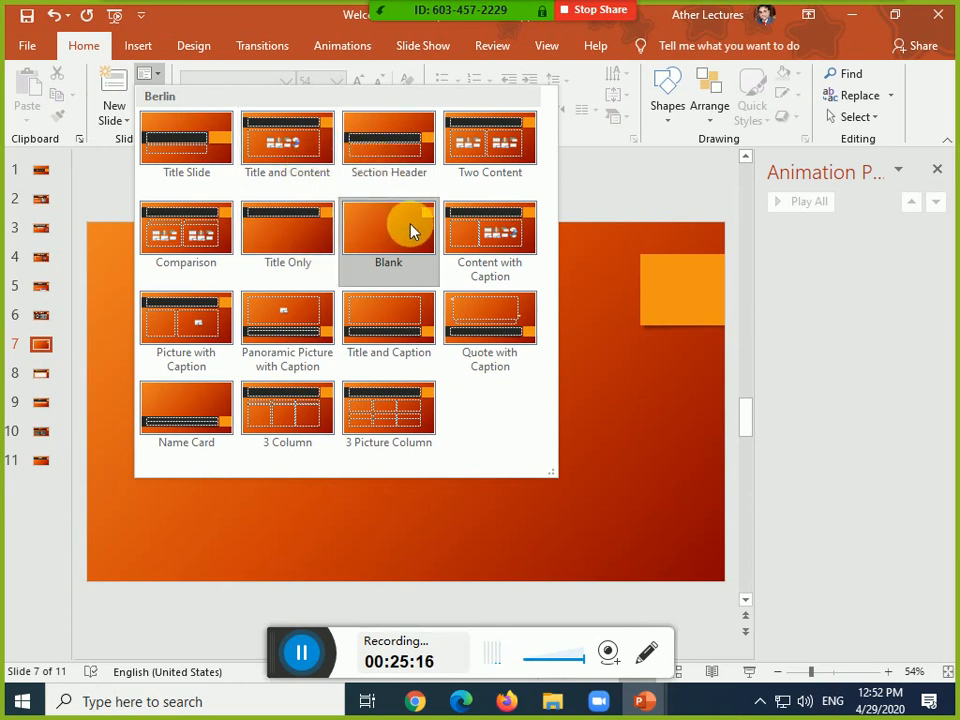
pyautogui.click(307, 229)
pyautogui.click(360, 298)
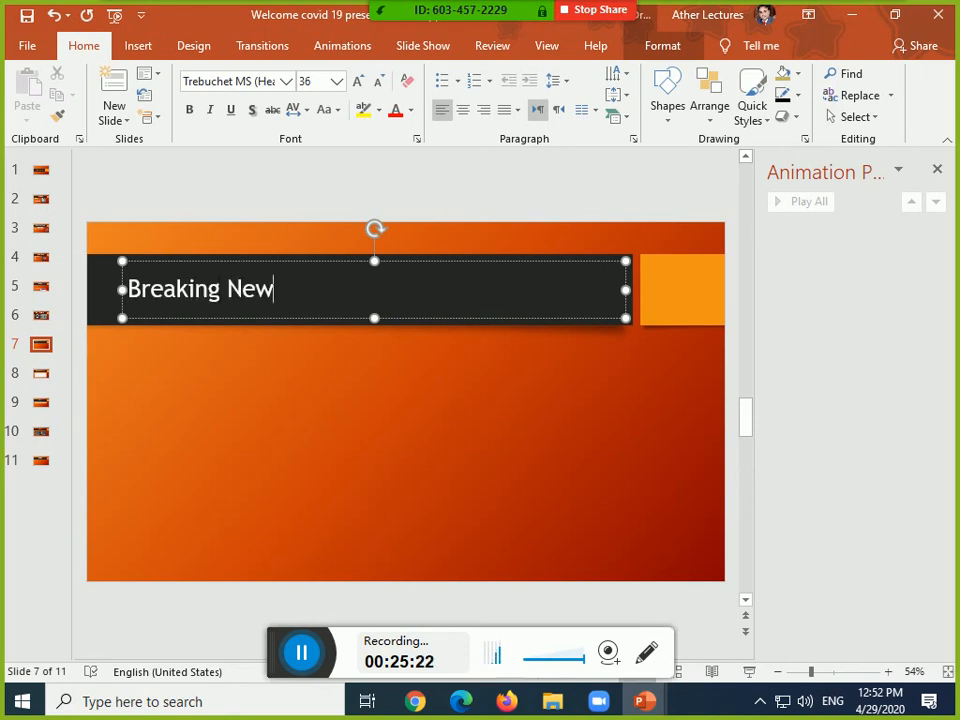
pyautogui.click(487, 520)
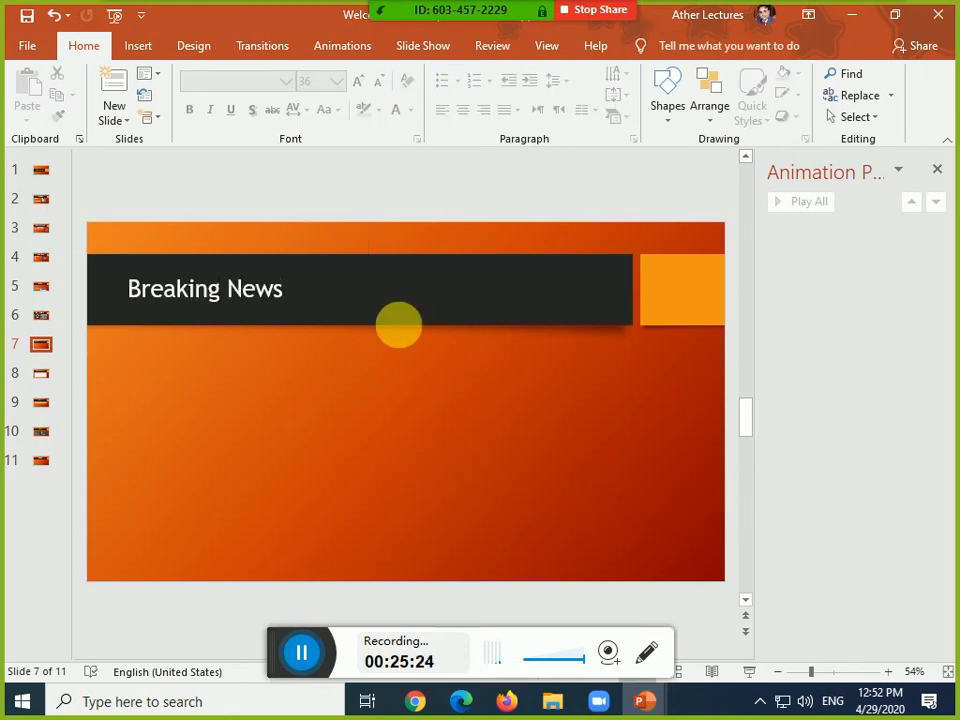
# Insert a wide text box in the lower part of slide 7 reading "This is First Breaking News From All over the world"
pyautogui.click(130, 52)
pyautogui.click(657, 100)
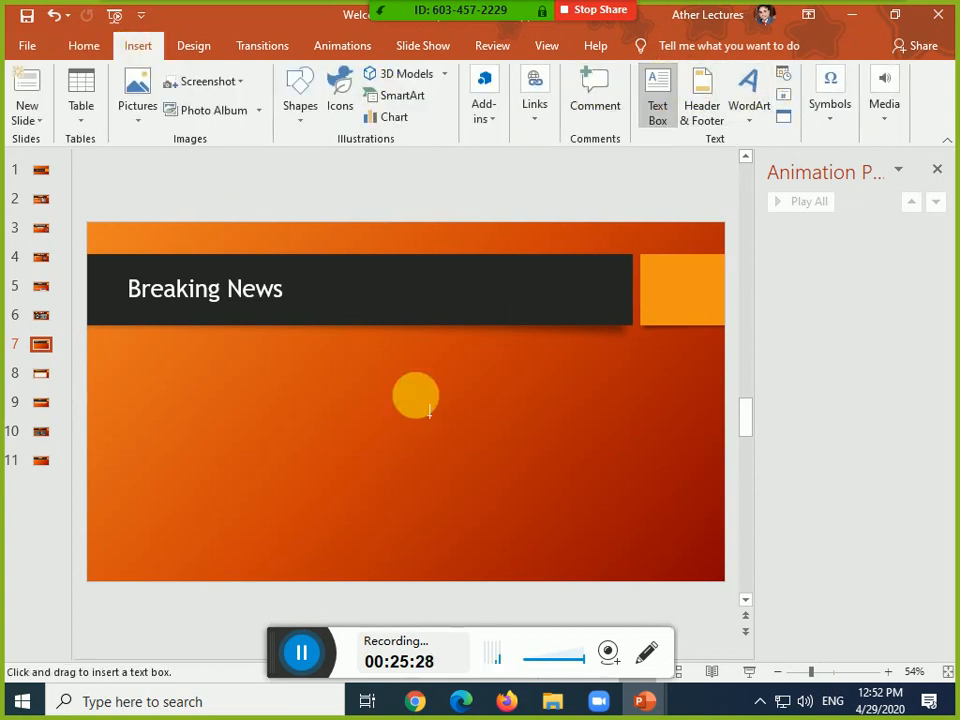
pyautogui.moveTo(167, 470); pyautogui.dragTo(700, 511)
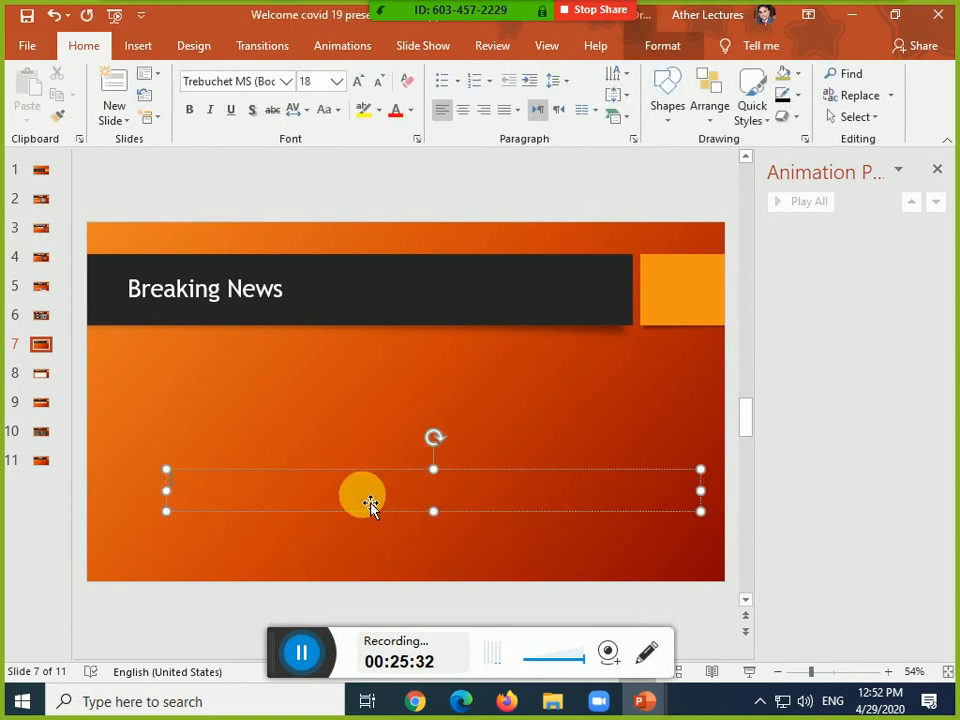
pyautogui.rightClick(191, 496)
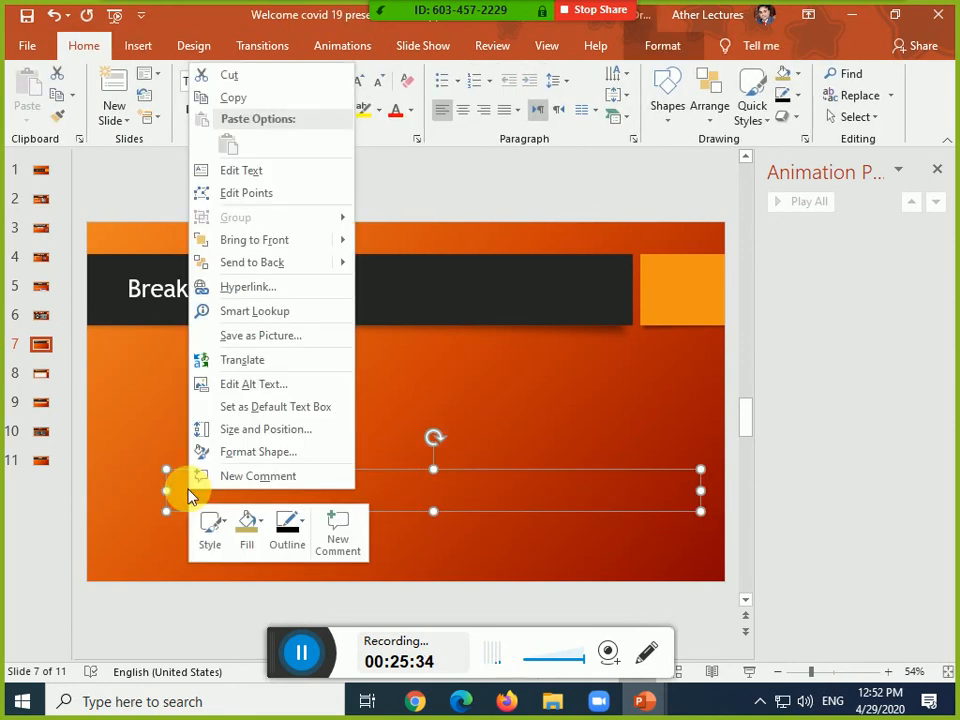
pyautogui.click(241, 170)
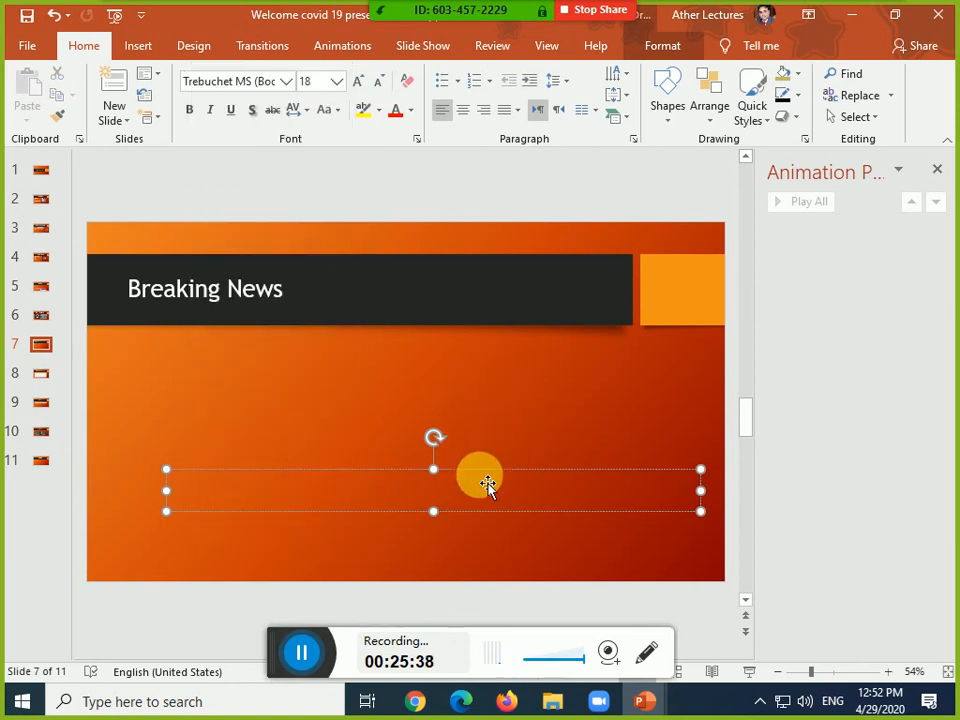
pyautogui.write('This is First Breaking News about')
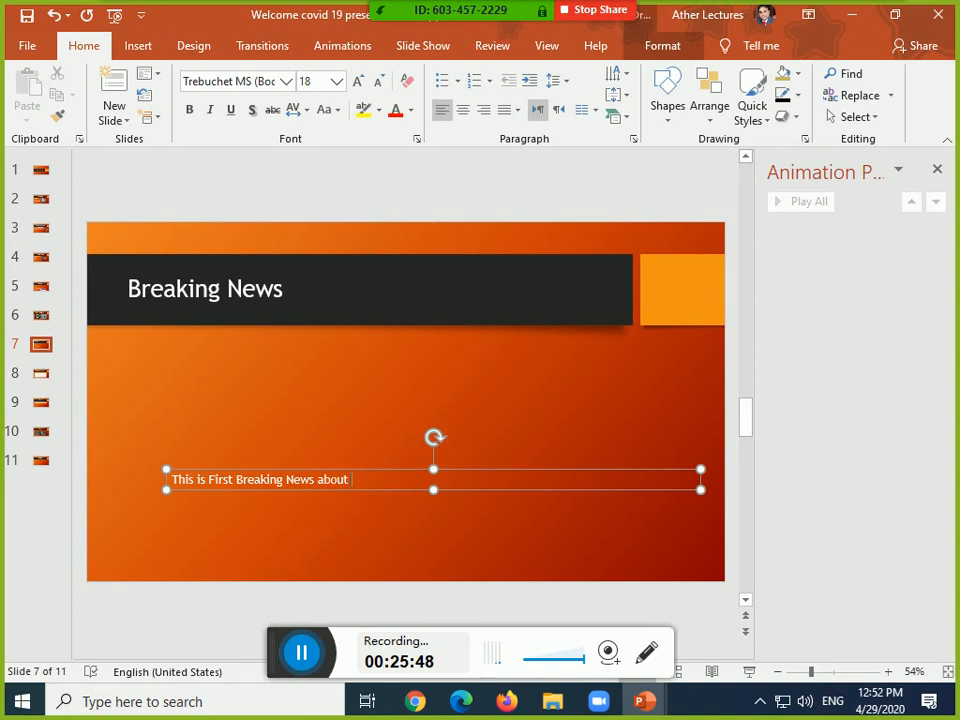
pyautogui.press('BackSpace')
pyautogui.press('BackSpace')
pyautogui.press('BackSpace')
pyautogui.press('BackSpace')
pyautogui.press('BackSpace')
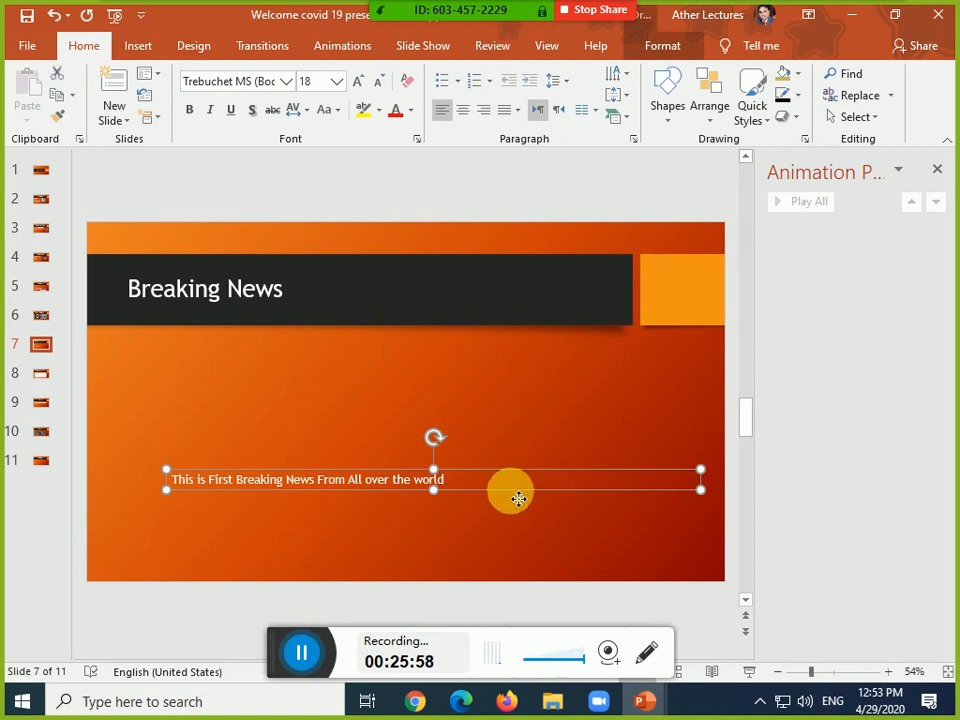
# Duplicate the news text box directly below and change the copy's text to "This is Breaking News From All over the Pakistan"
pyautogui.moveTo(511, 490); pyautogui.dragTo(500, 524)
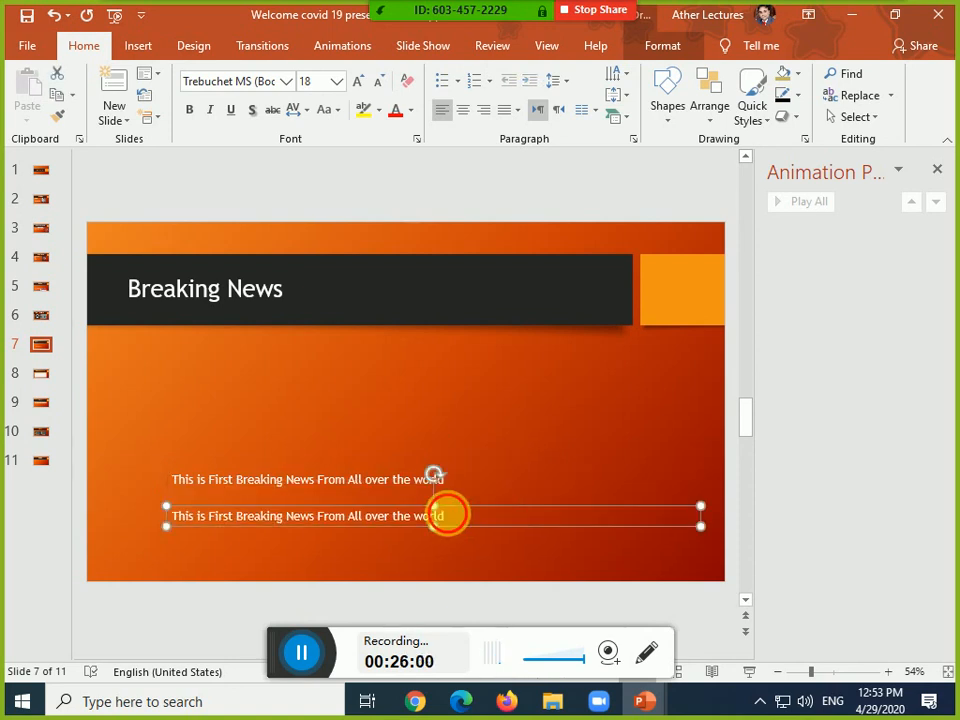
pyautogui.doubleClick(533, 520)
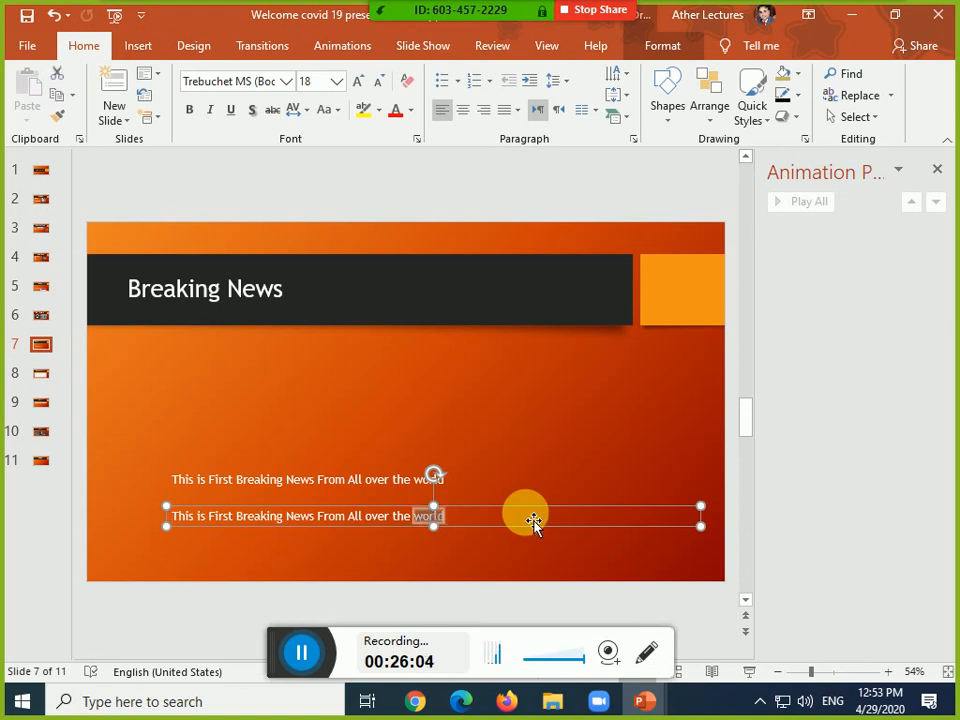
pyautogui.write('Pakistan')
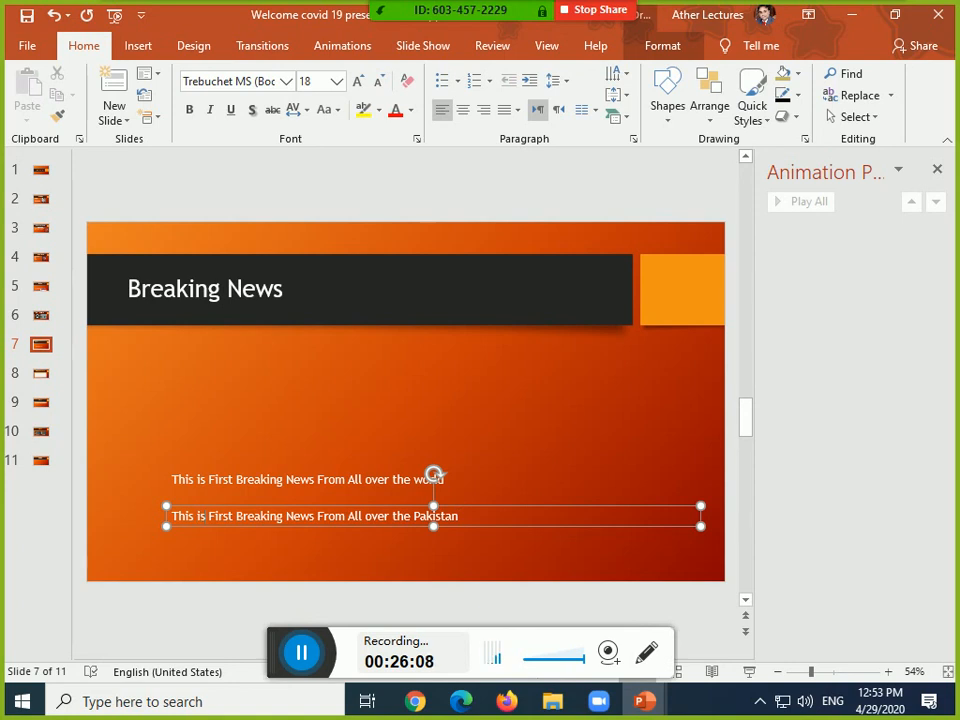
pyautogui.doubleClick(210, 516)
pyautogui.press('Delete')
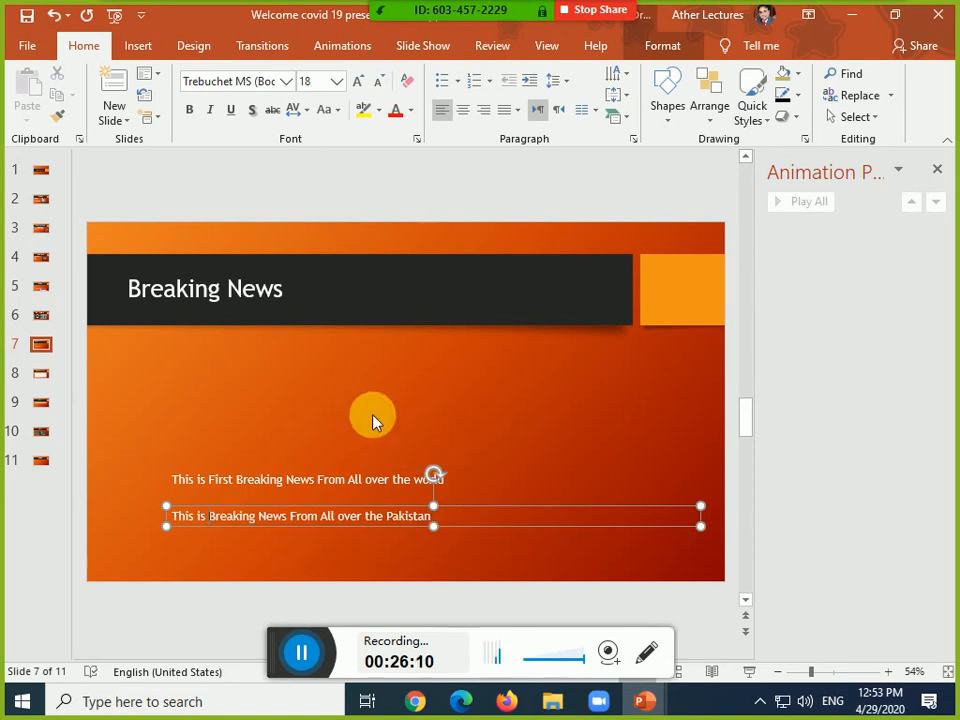
# Increase the font size of both news text boxes to 28
pyautogui.click(210, 481)
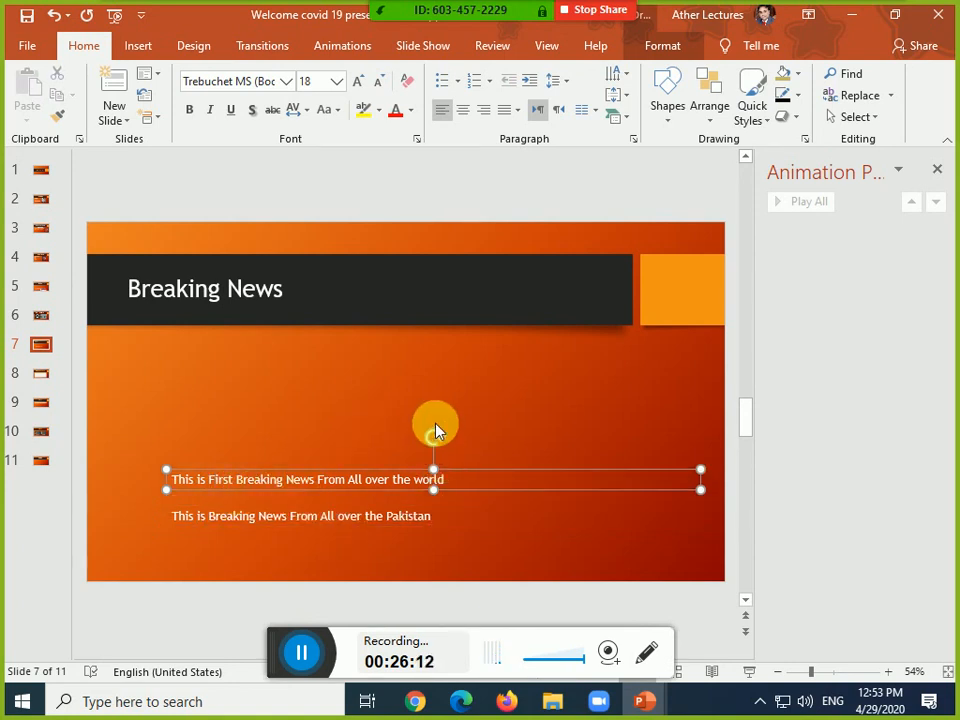
pyautogui.keyDown('shift'); pyautogui.click(368, 516); pyautogui.keyUp('shift')
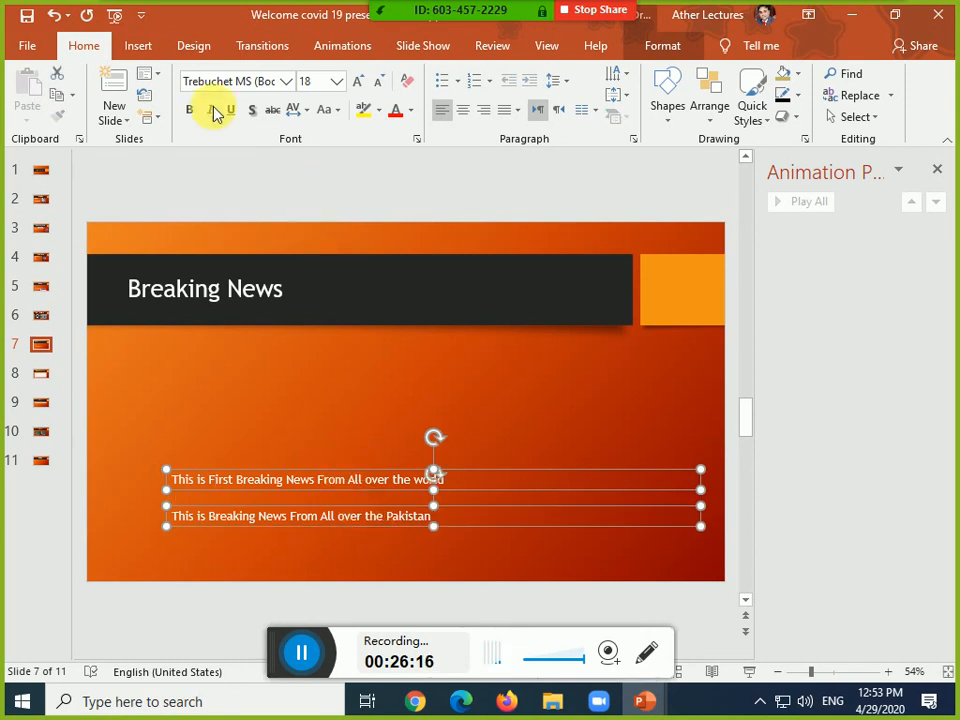
pyautogui.click(358, 81)
pyautogui.click(358, 81)
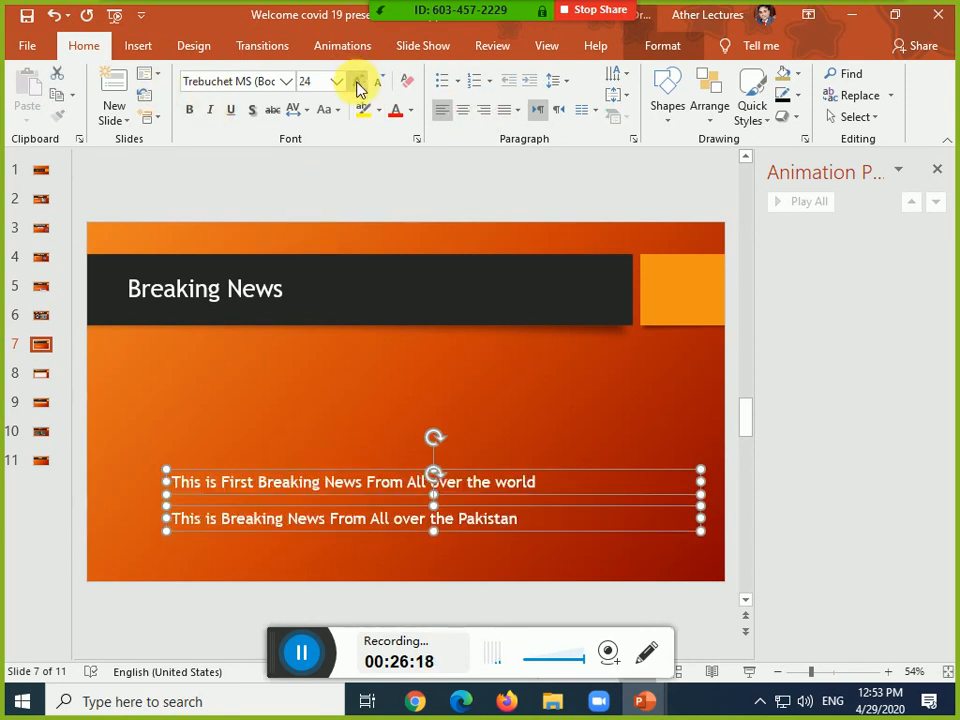
pyautogui.click(358, 81)
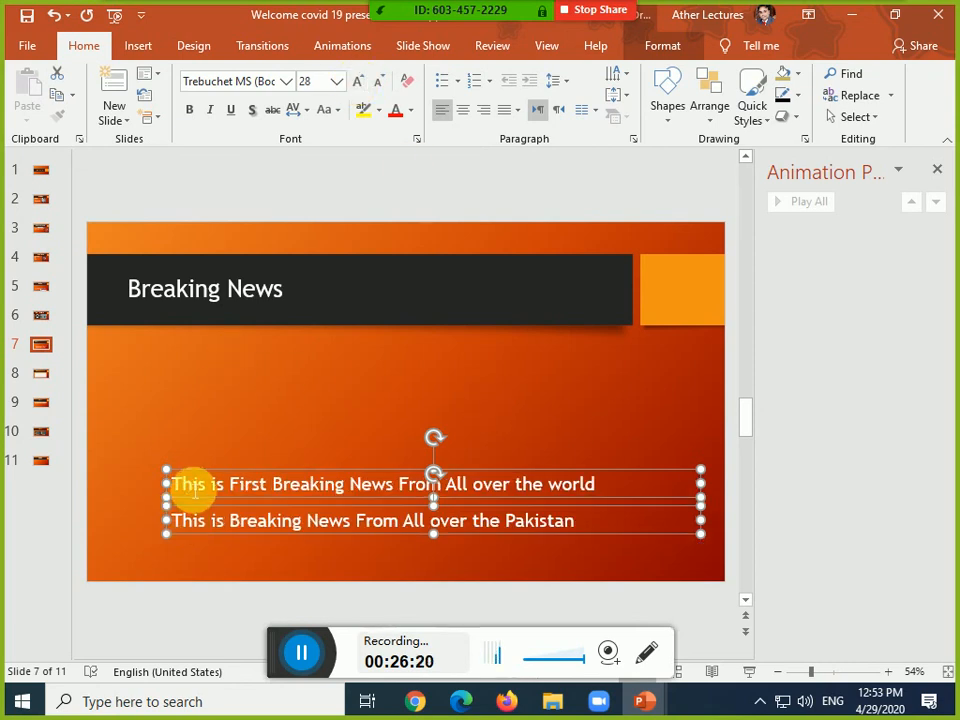
# Duplicate both news text boxes and place the copies alongside the originals, extending past the slide's right edge
pyautogui.moveTo(197, 484); pyautogui.dragTo(670, 484)
pyautogui.moveTo(655, 467); pyautogui.dragTo(656, 466)
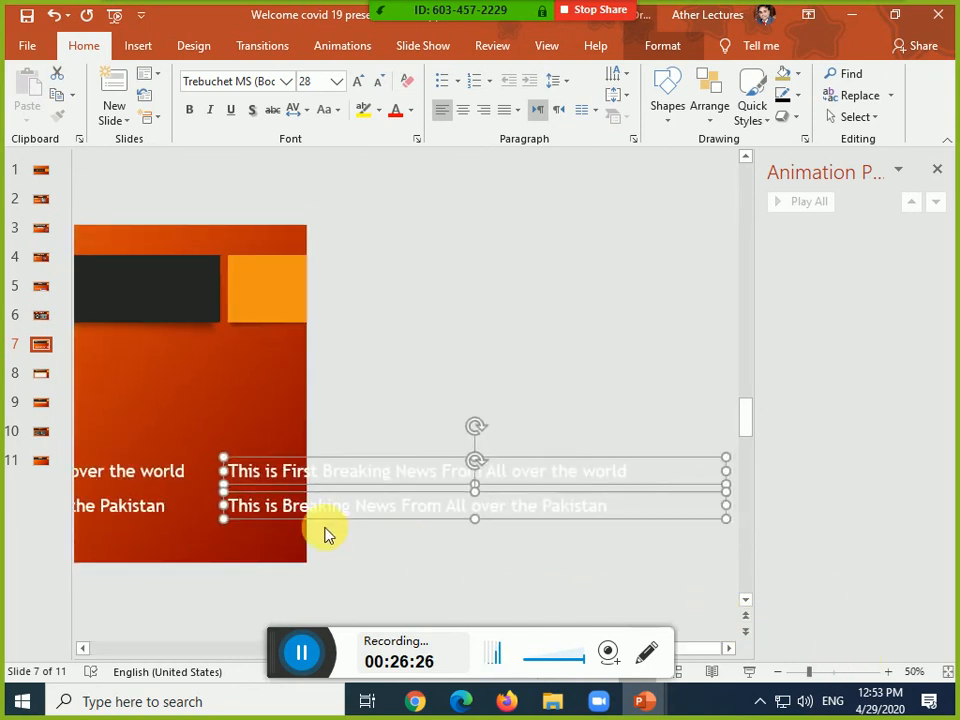
pyautogui.click(183, 477)
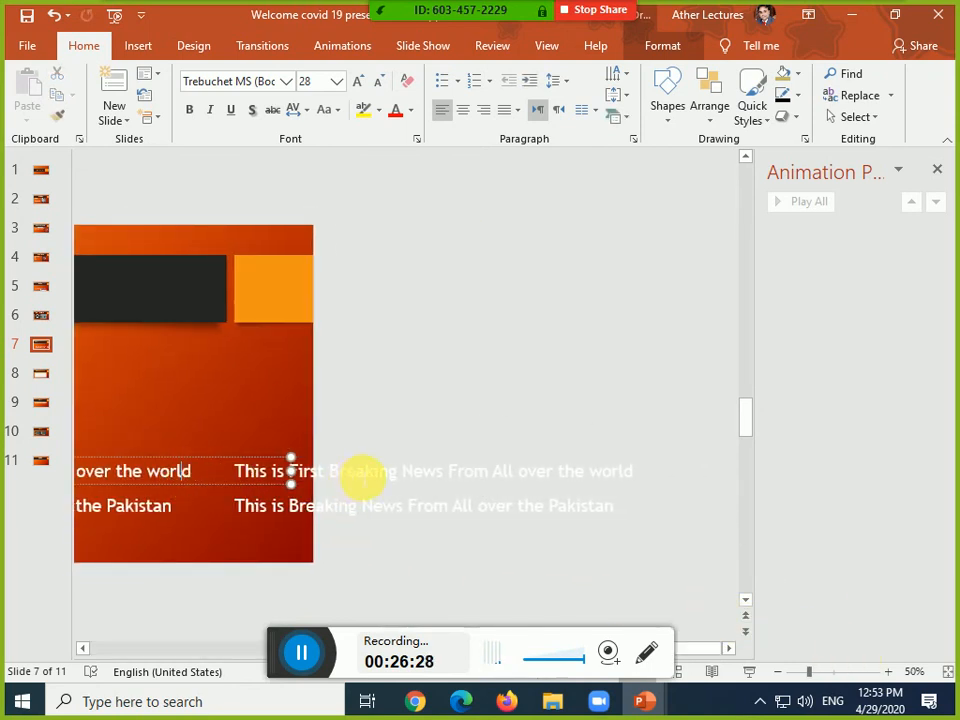
pyautogui.click(362, 478)
pyautogui.click(375, 505)
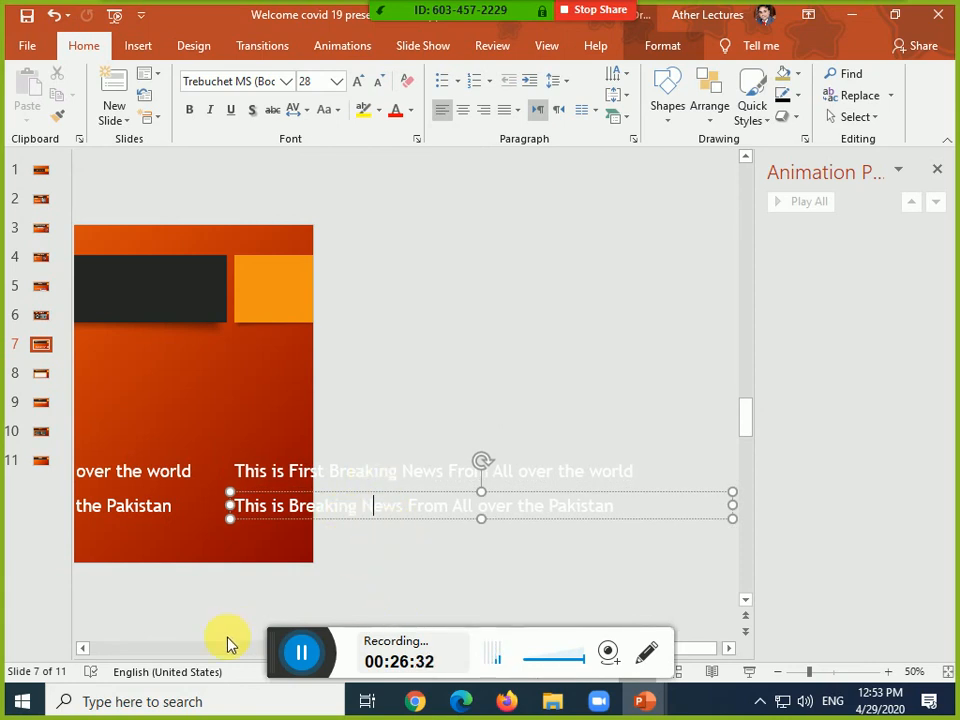
pyautogui.moveTo(228, 641); pyautogui.dragTo(208, 648)
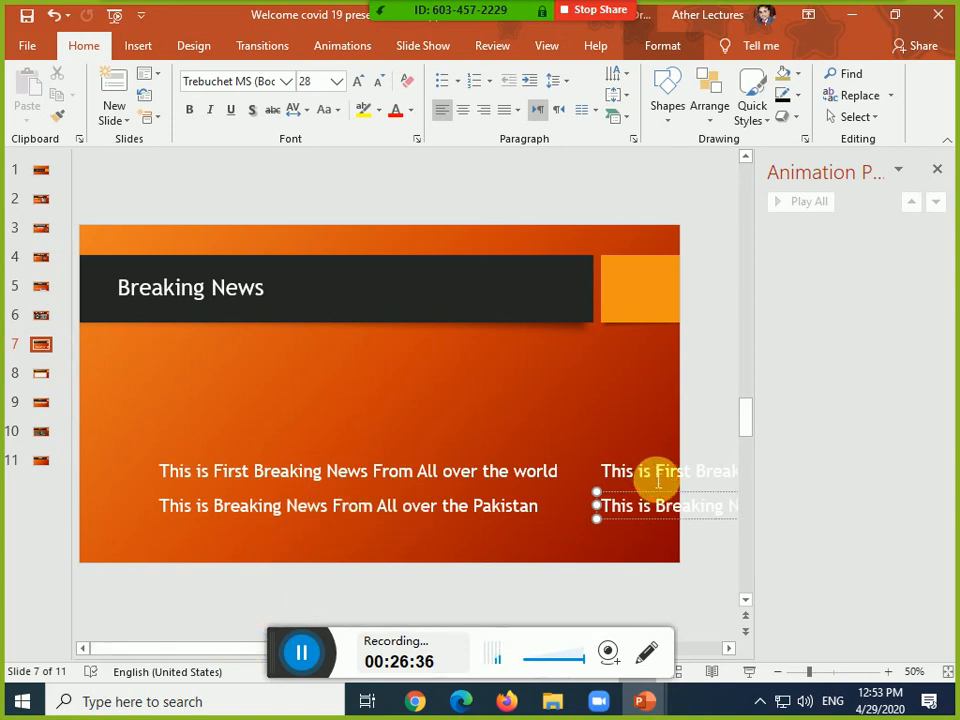
# Move the original Pakistan news text box to the slide's bottom-left corner and widen it to the full slide width
pyautogui.click(415, 477)
pyautogui.click(253, 508)
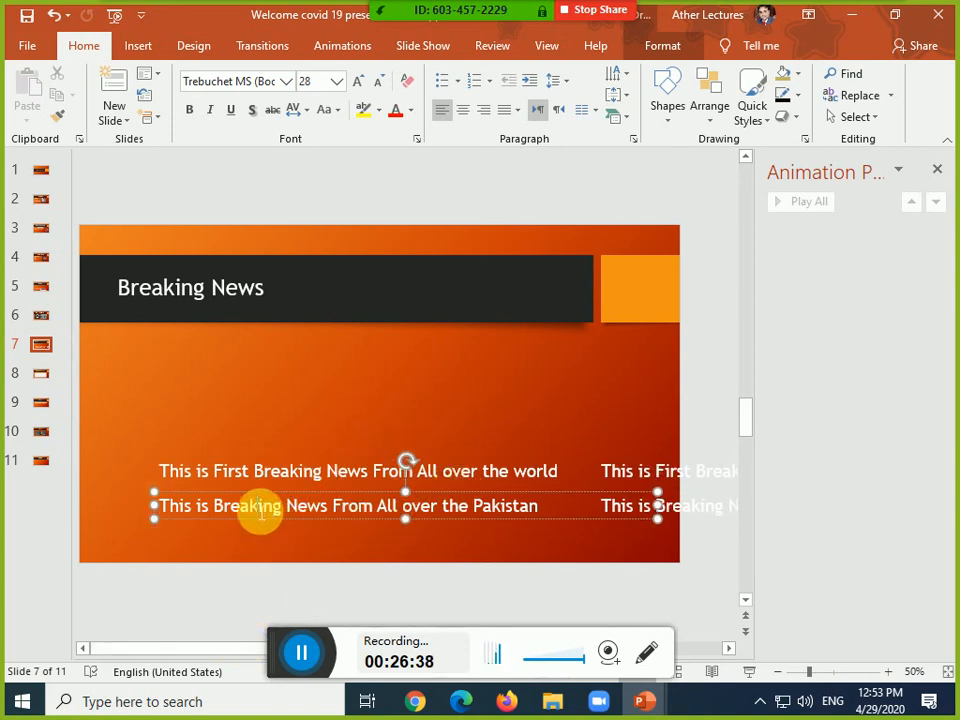
pyautogui.moveTo(240, 508); pyautogui.dragTo(181, 548)
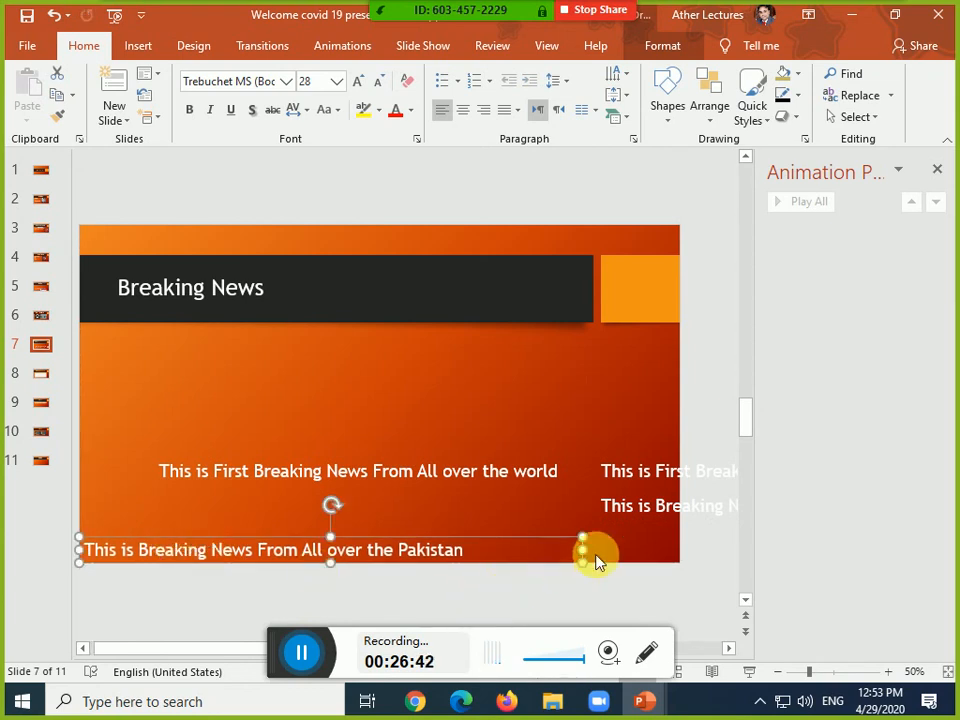
pyautogui.moveTo(594, 553); pyautogui.dragTo(680, 550)
# Move the original world news text box just above the Pakistan one and widen it to the full slide width
pyautogui.click(354, 472)
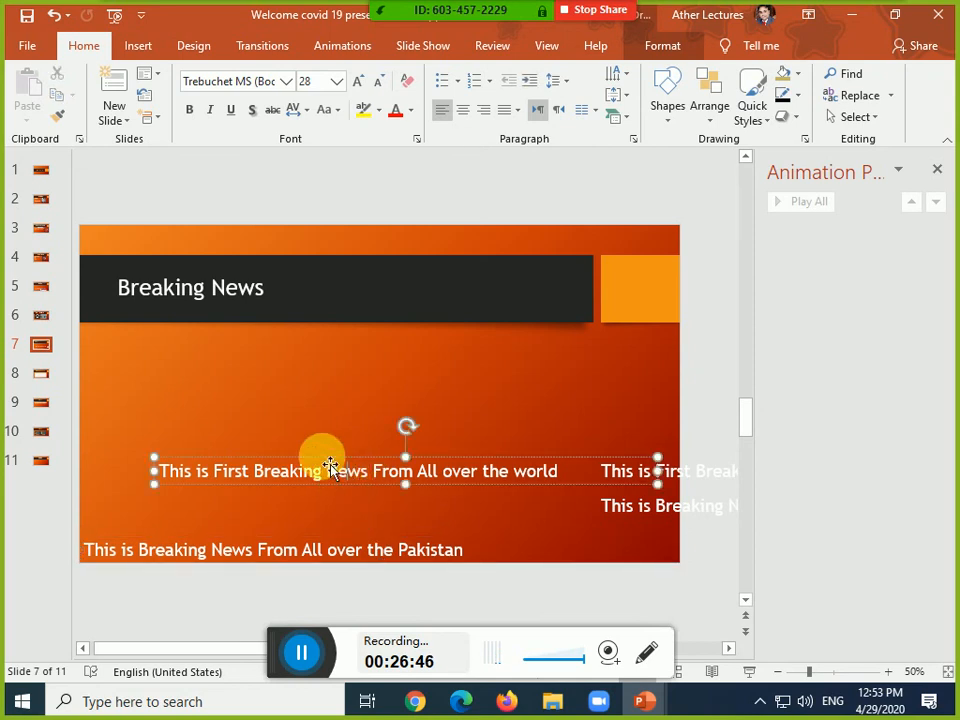
pyautogui.moveTo(331, 470); pyautogui.dragTo(253, 513)
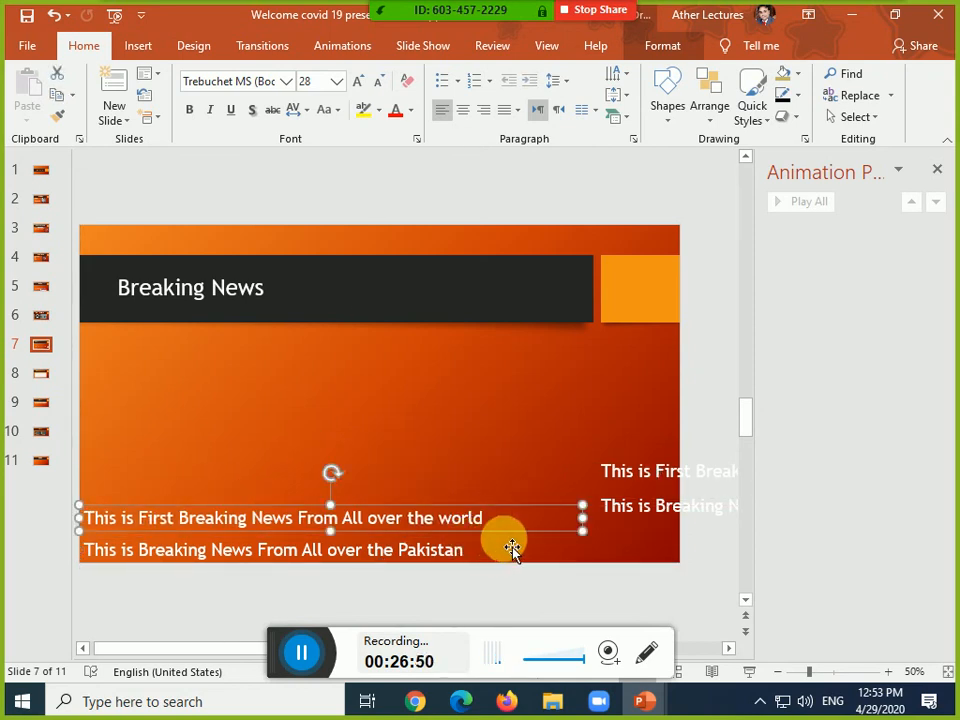
pyautogui.moveTo(591, 525); pyautogui.dragTo(521, 540)
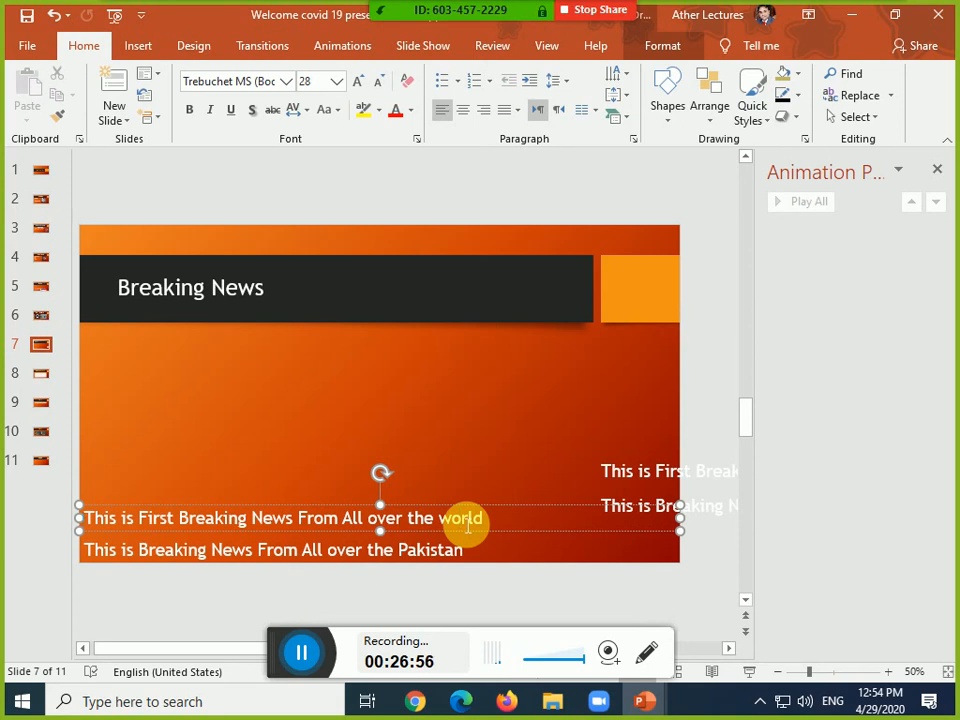
# Clear the text from the full-width world news box and fill the empty box with the purple theme color
pyautogui.hotkey('ctrl', 'z')
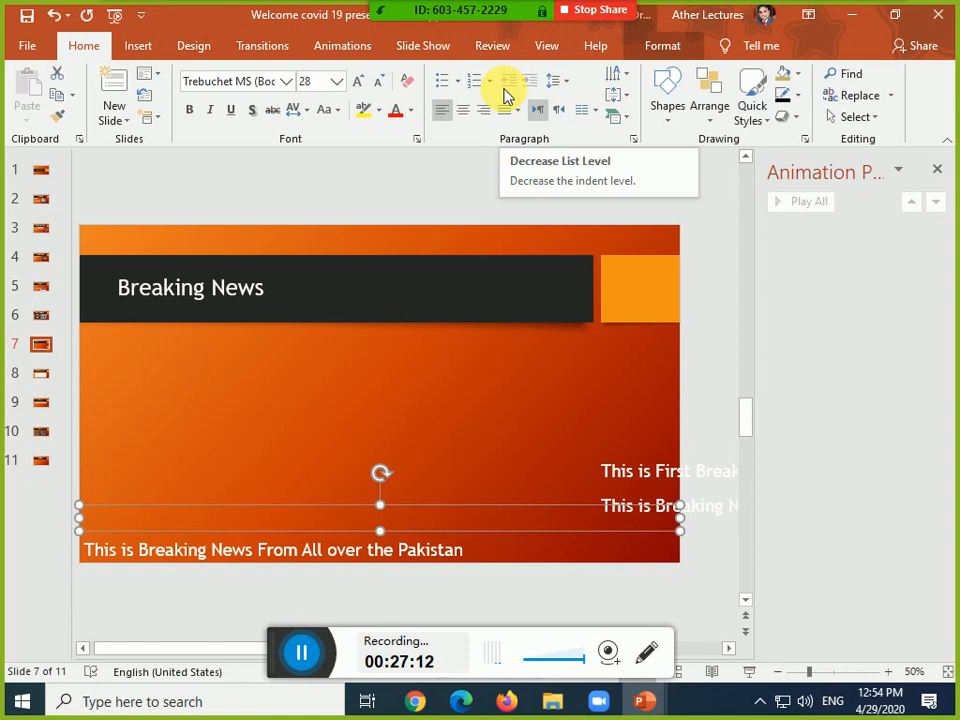
pyautogui.click(796, 76)
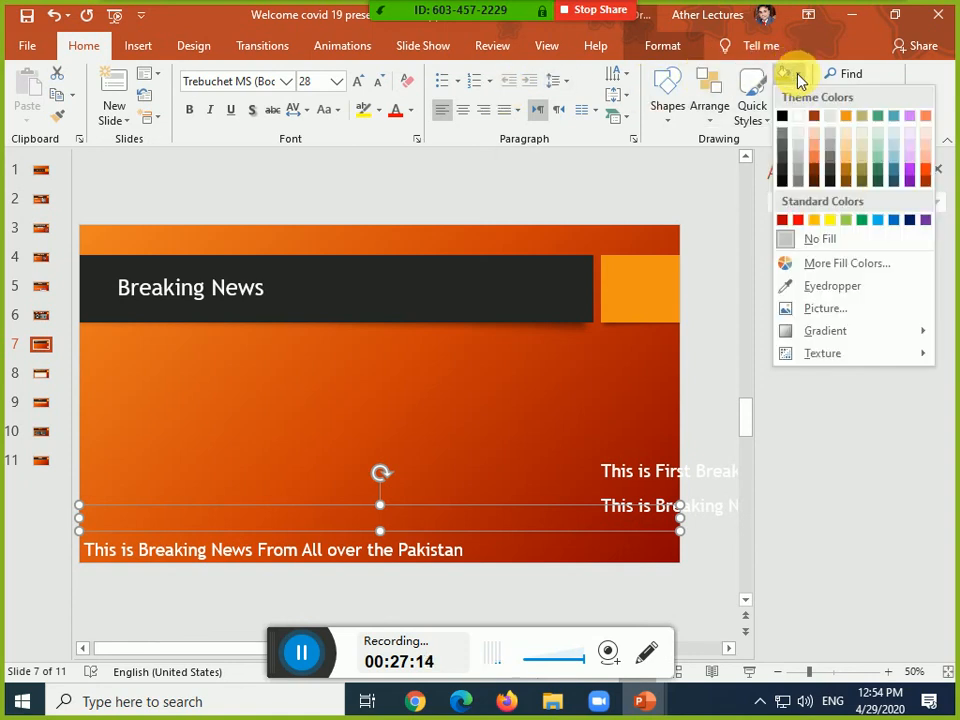
pyautogui.click(907, 123)
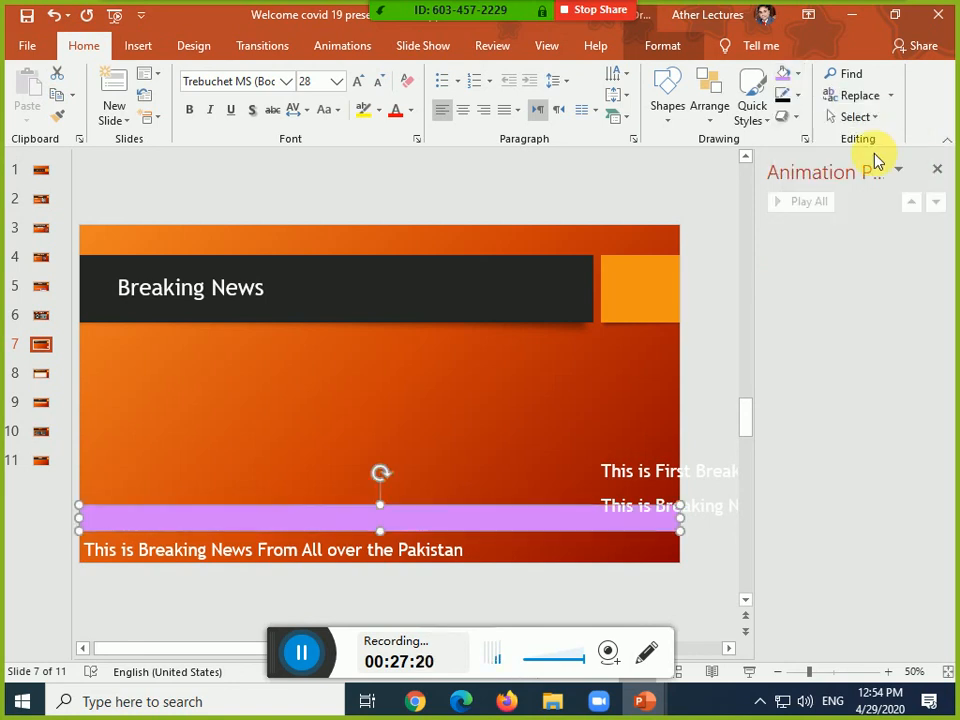
# Fill the full-width Pakistan news box with the standard light green color and delete its text
pyautogui.click(450, 558)
pyautogui.click(497, 538)
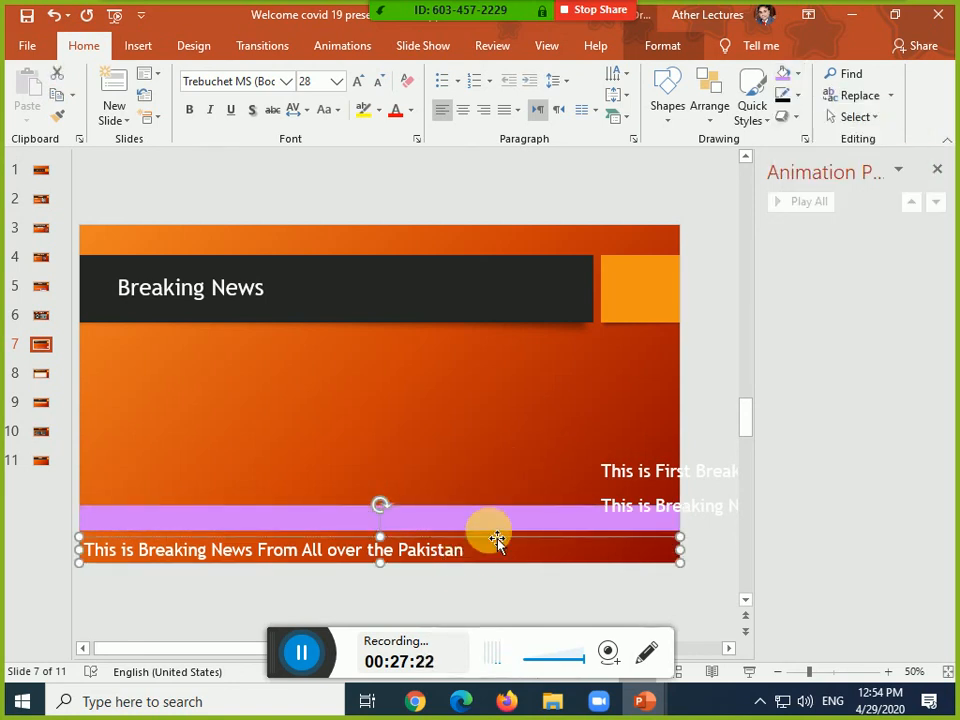
pyautogui.click(798, 76)
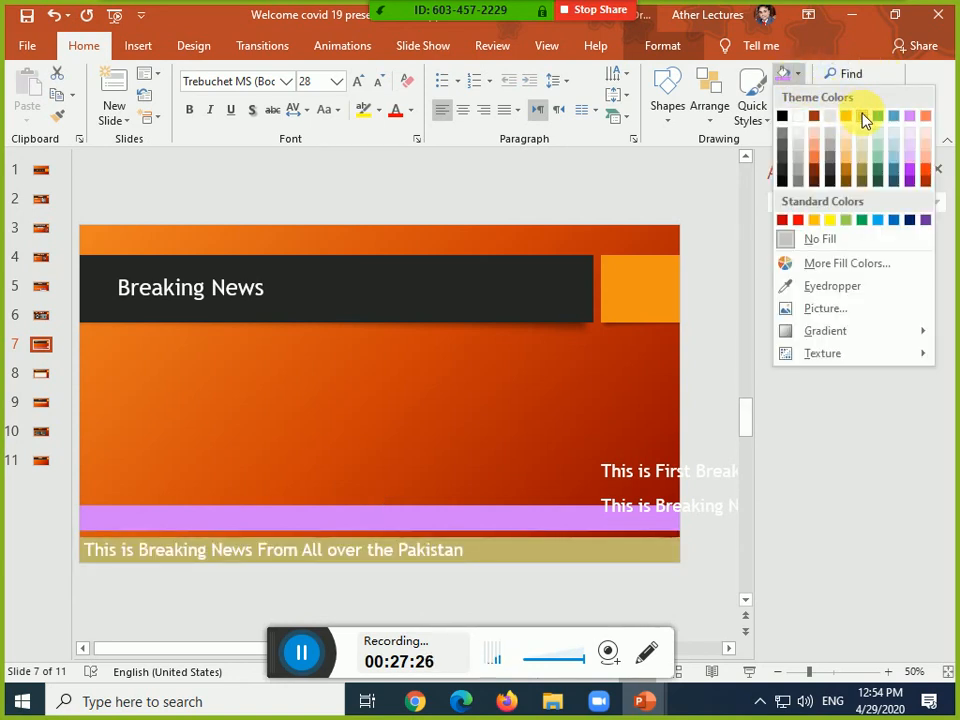
pyautogui.click(846, 220)
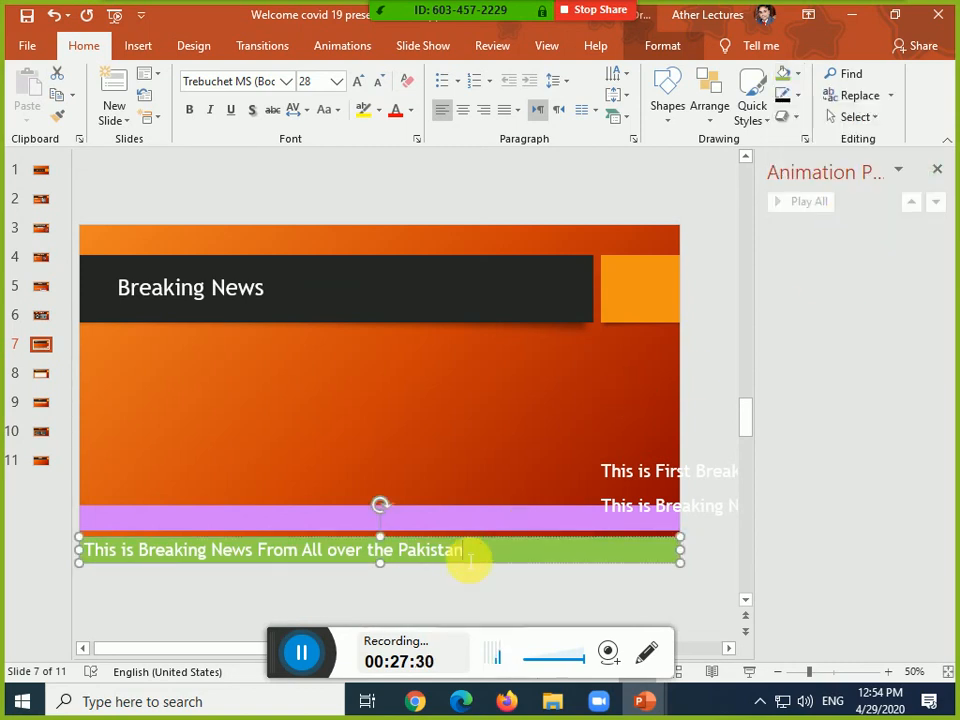
pyautogui.hotkey('ctrl', 'a')
pyautogui.press('Delete')
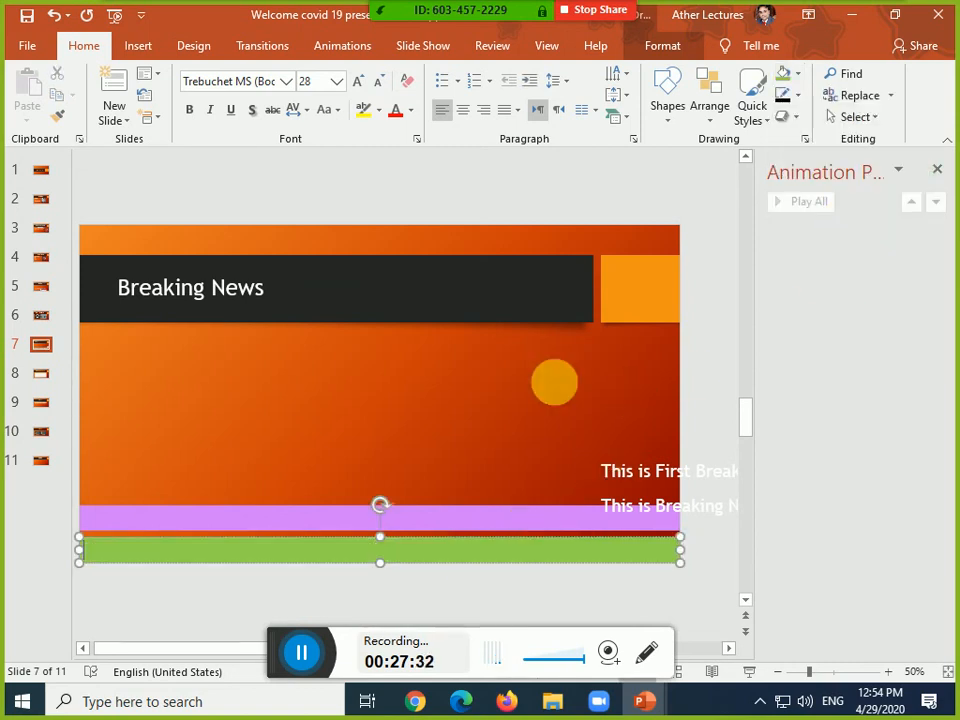
# Close the Animation Pane while working on the Breaking News slide
pyautogui.click(472, 589)
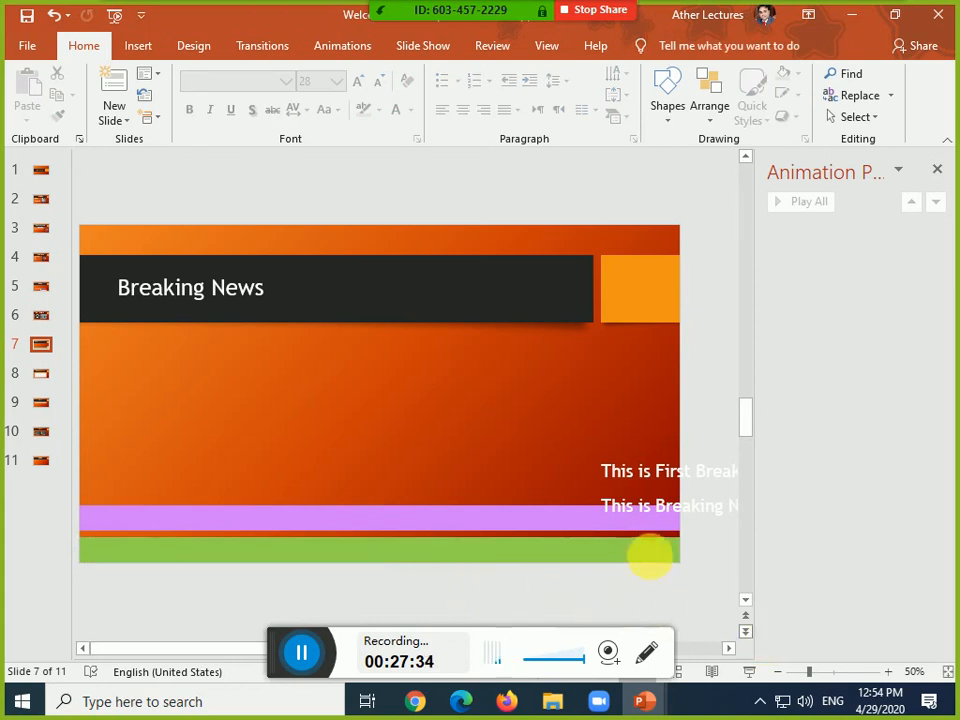
pyautogui.click(746, 600)
pyautogui.click(746, 600)
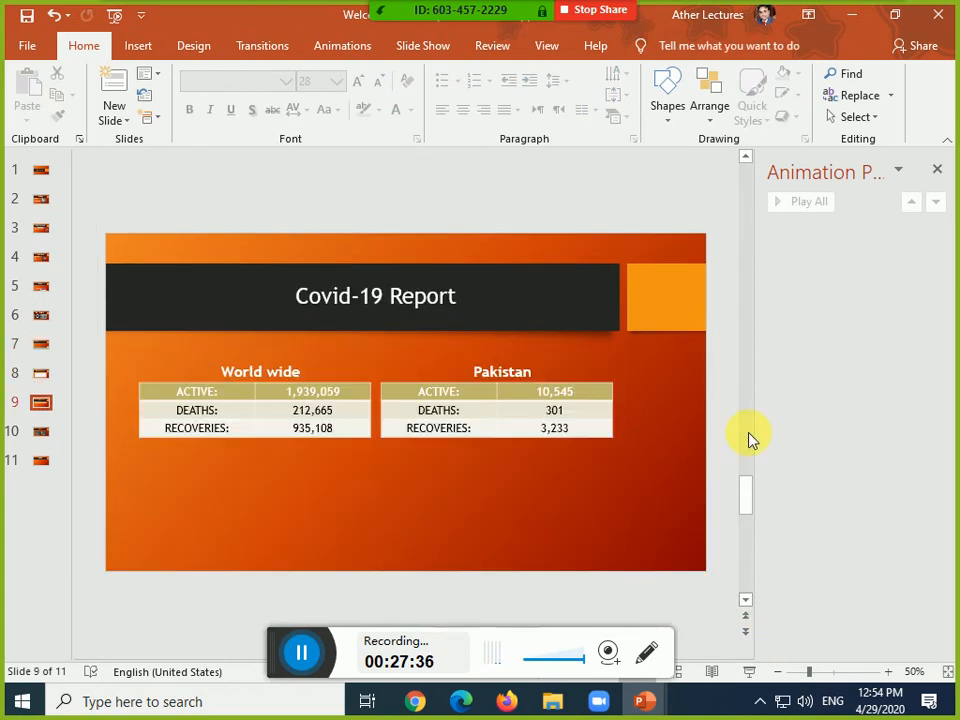
pyautogui.doubleClick(748, 158)
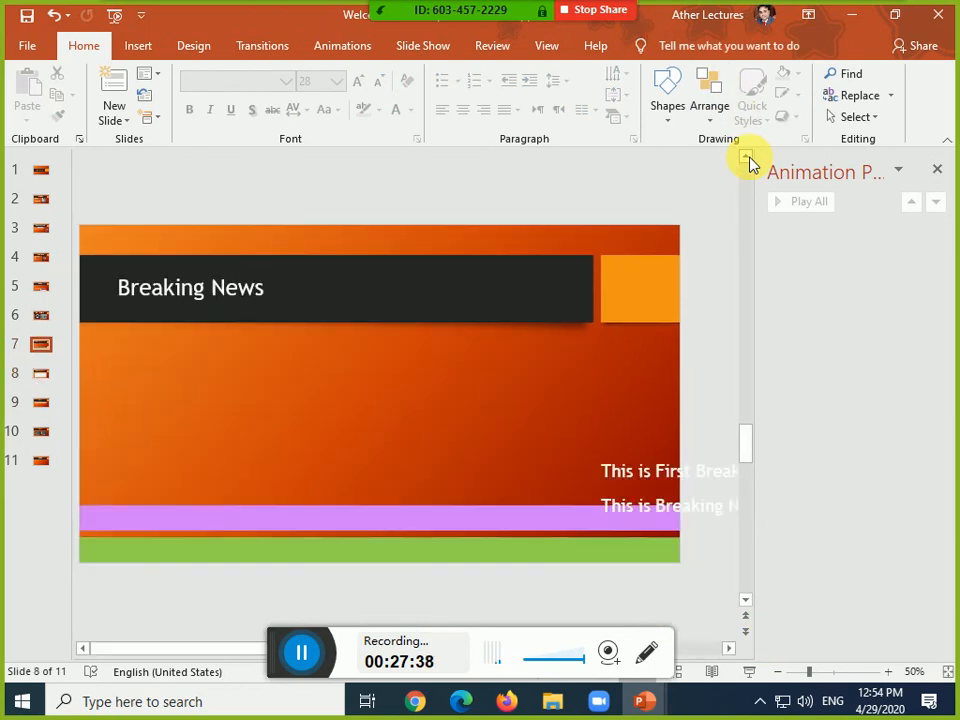
pyautogui.scroll(-3, 656, 516)
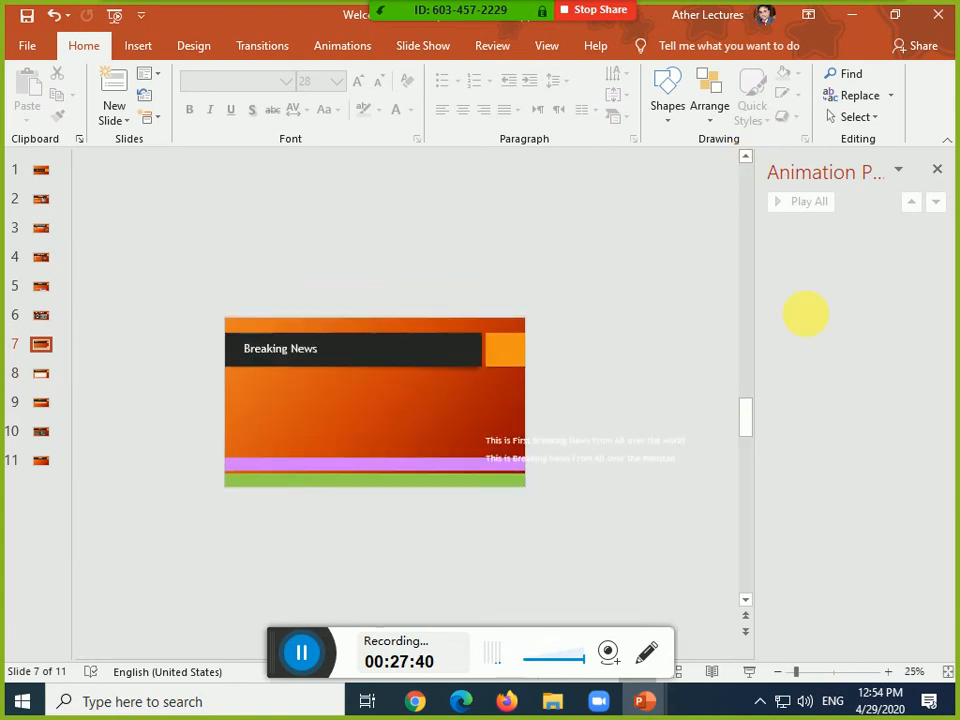
pyautogui.click(937, 169)
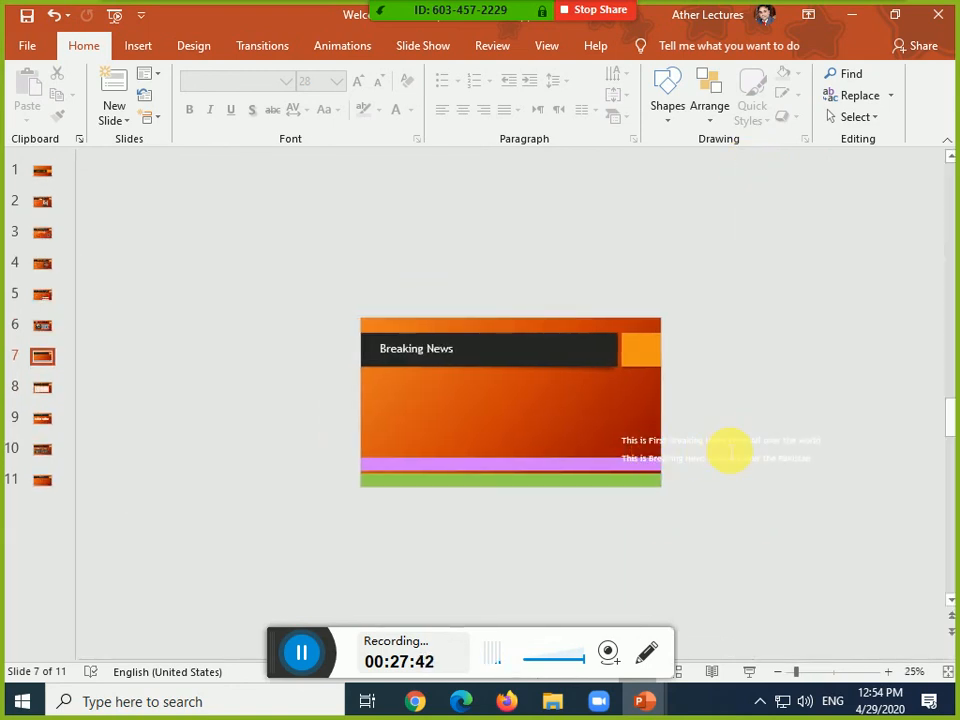
# Move the two white news lines just outside the slide's right edge, world news level with the purple bar and Pakistan news with the green bar
pyautogui.click(731, 452)
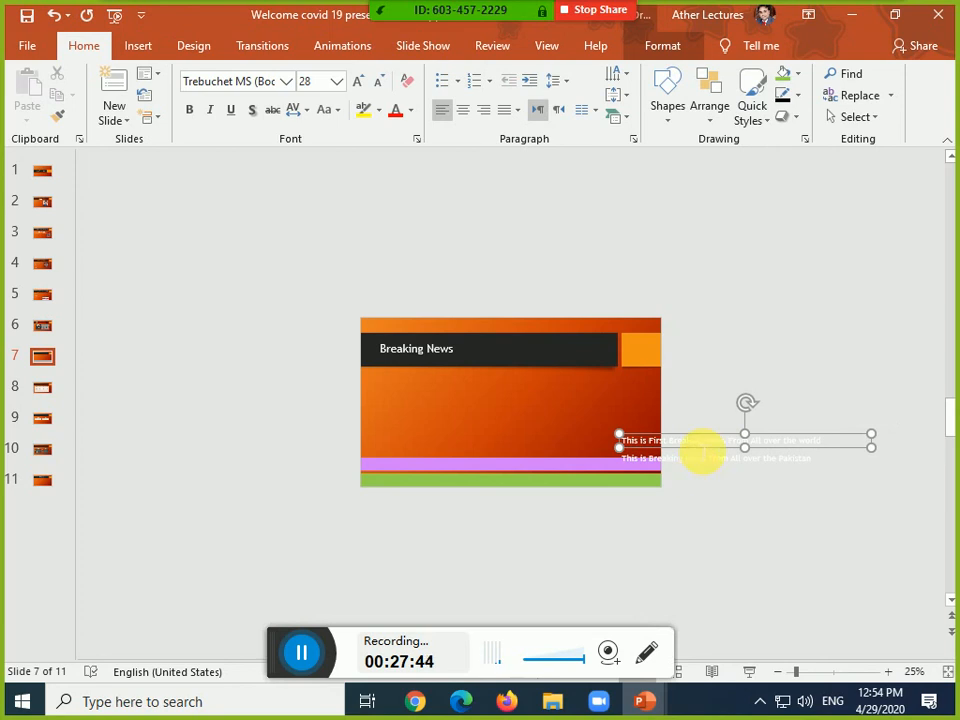
pyautogui.moveTo(709, 443); pyautogui.dragTo(747, 464)
pyautogui.click(653, 464)
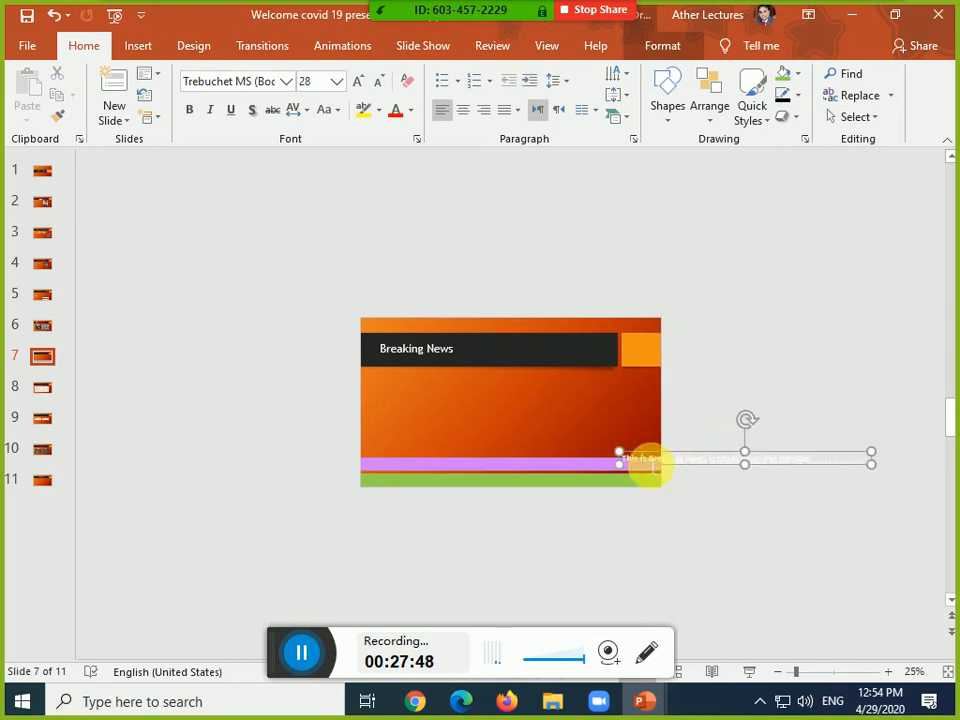
pyautogui.moveTo(653, 464); pyautogui.dragTo(749, 467)
pyautogui.click(697, 463)
pyautogui.click(708, 220)
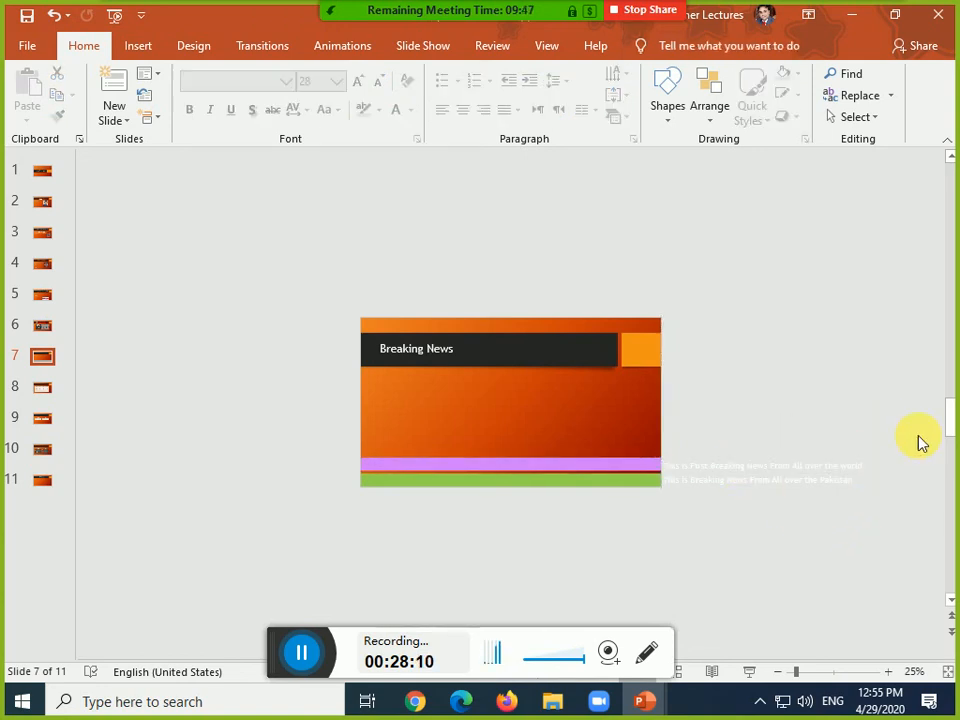
# Apply the Left motion path animation to both off-slide news text boxes together
pyautogui.moveTo(920, 427); pyautogui.dragTo(643, 533)
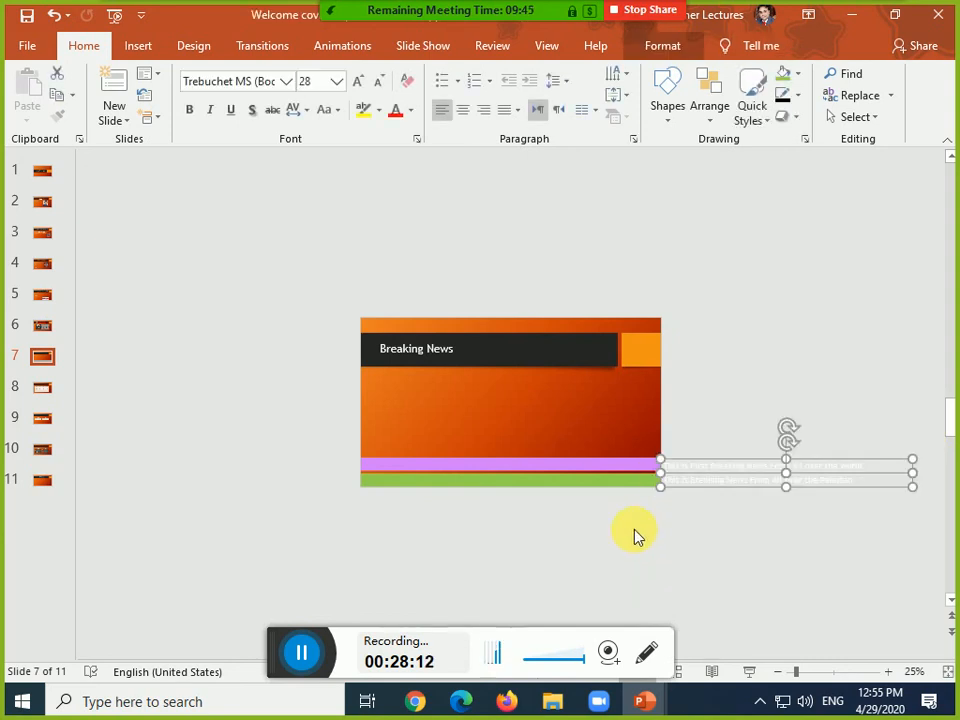
pyautogui.click(325, 55)
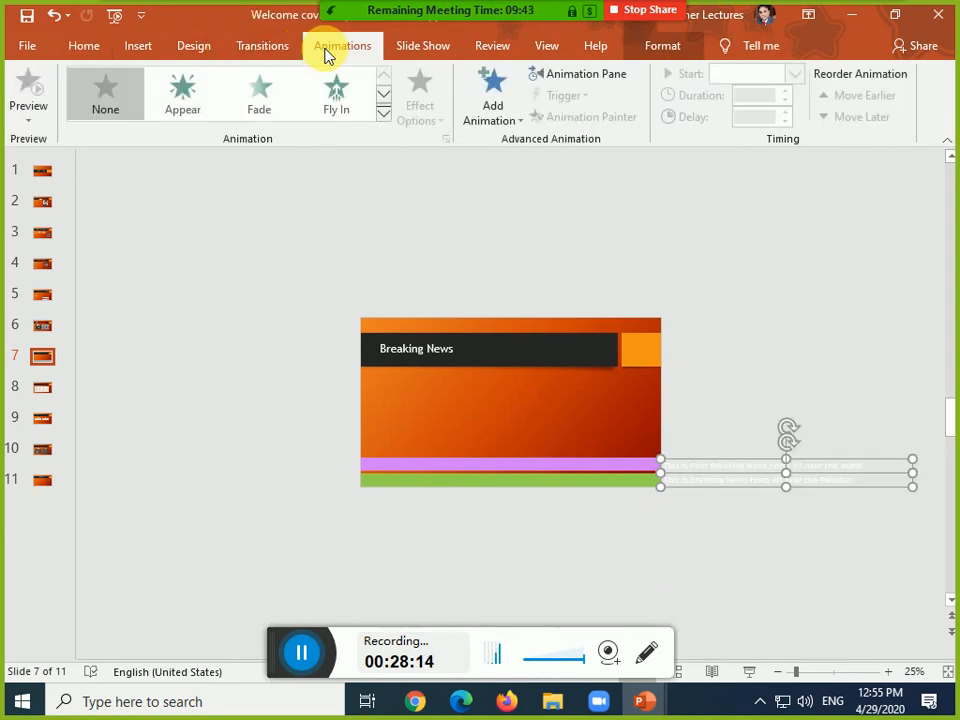
pyautogui.click(383, 113)
pyautogui.click(150, 624)
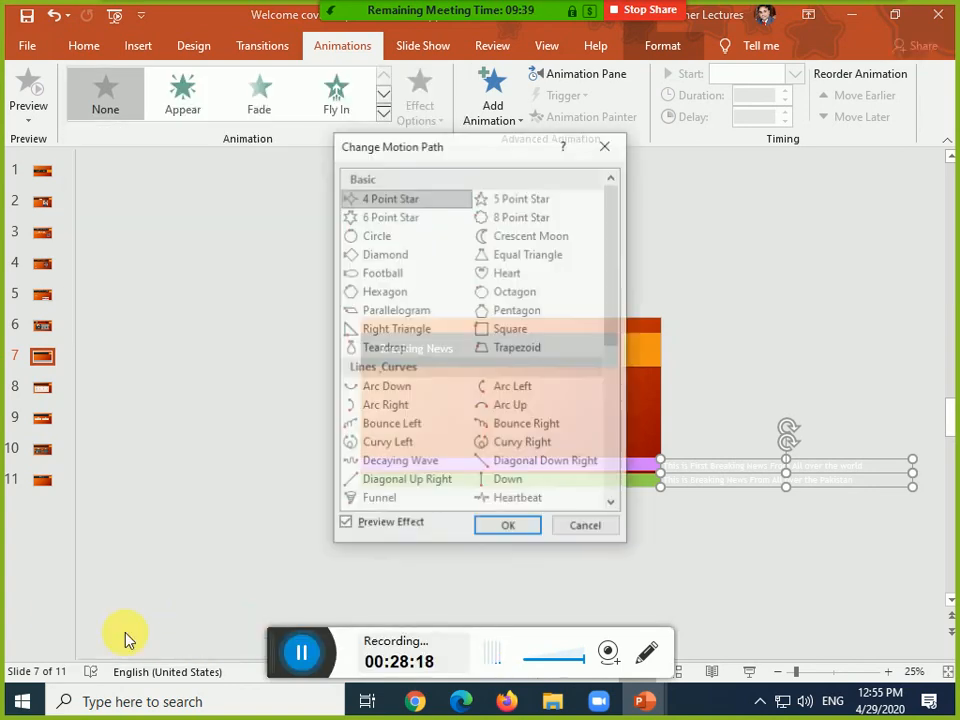
pyautogui.moveTo(484, 168); pyautogui.dragTo(209, 105)
pyautogui.moveTo(332, 202); pyautogui.dragTo(358, 370)
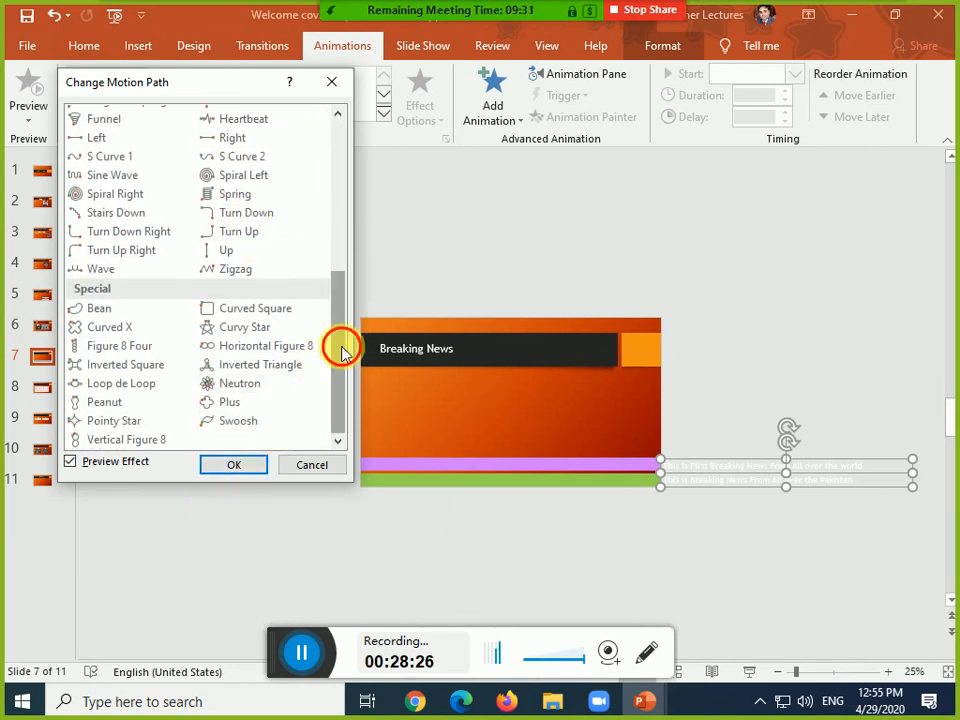
pyautogui.moveTo(339, 347); pyautogui.dragTo(341, 281)
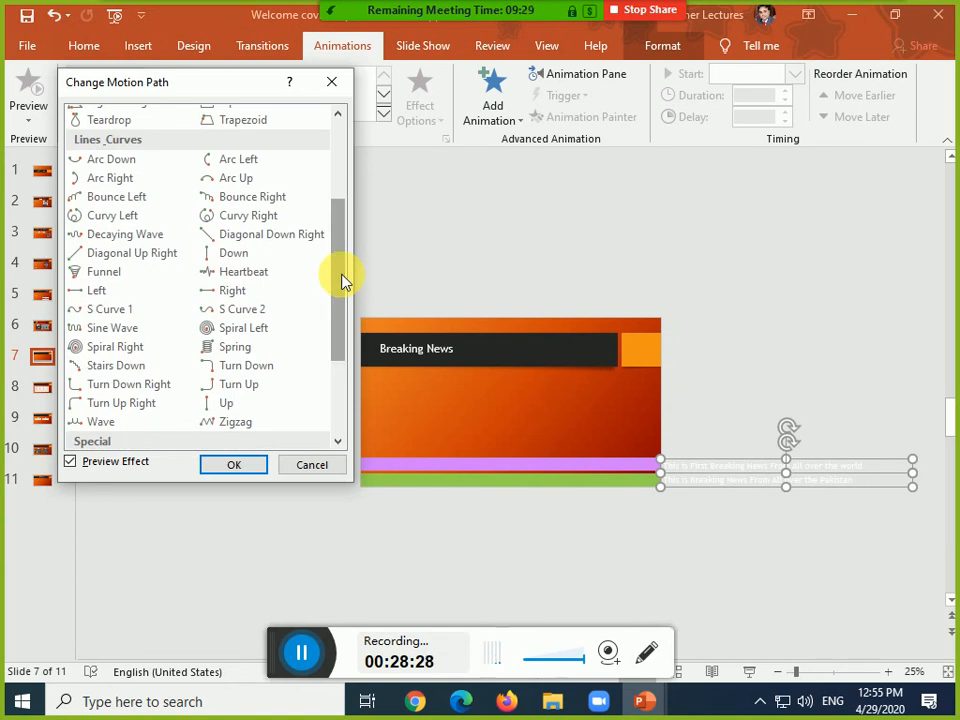
pyautogui.click(138, 300)
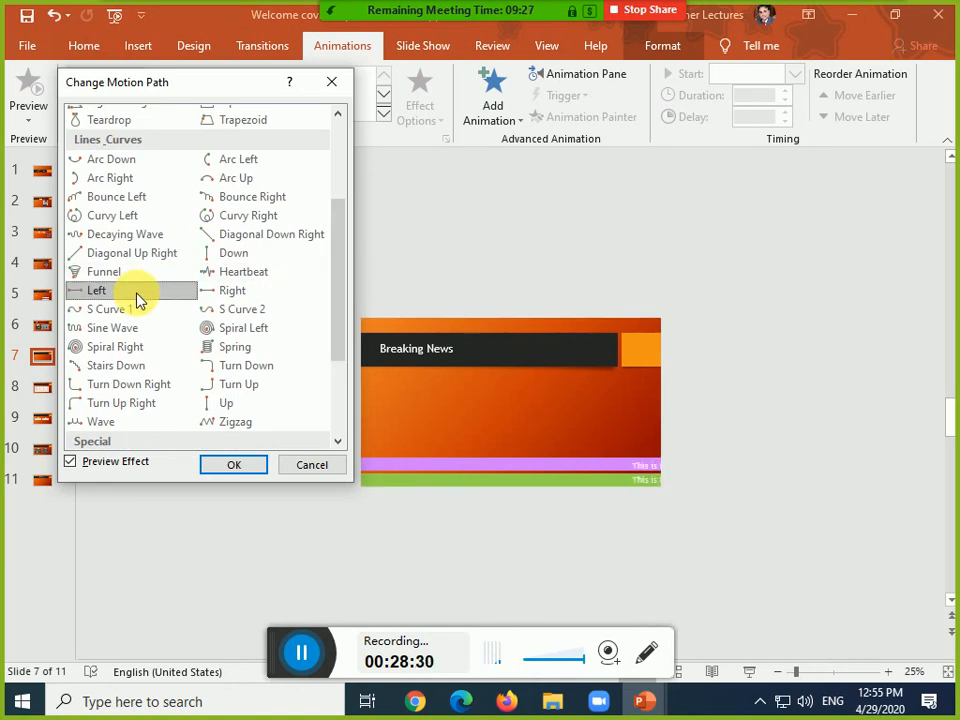
pyautogui.click(252, 464)
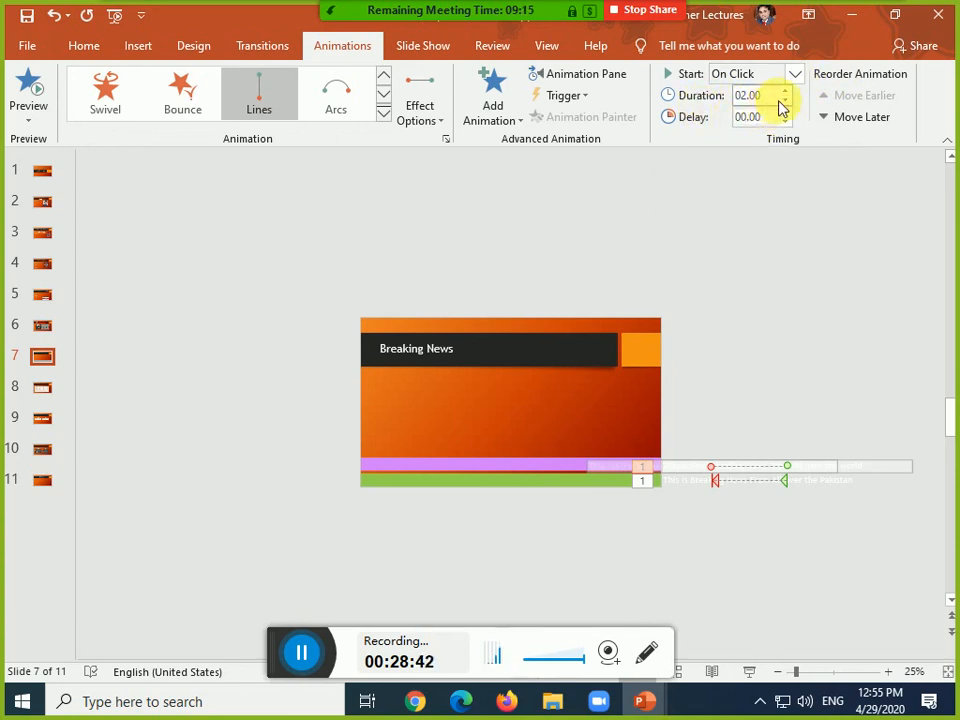
# Set the world news line's motion path to start With Previous, last 10 seconds and repeat Until End of Slide
pyautogui.click(446, 139)
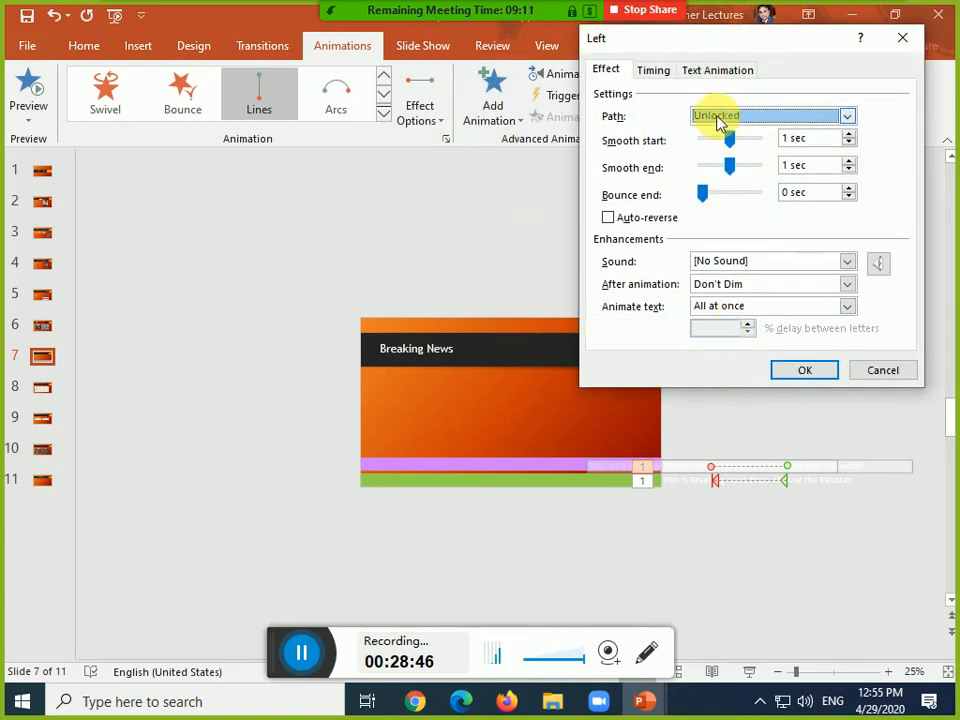
pyautogui.click(655, 72)
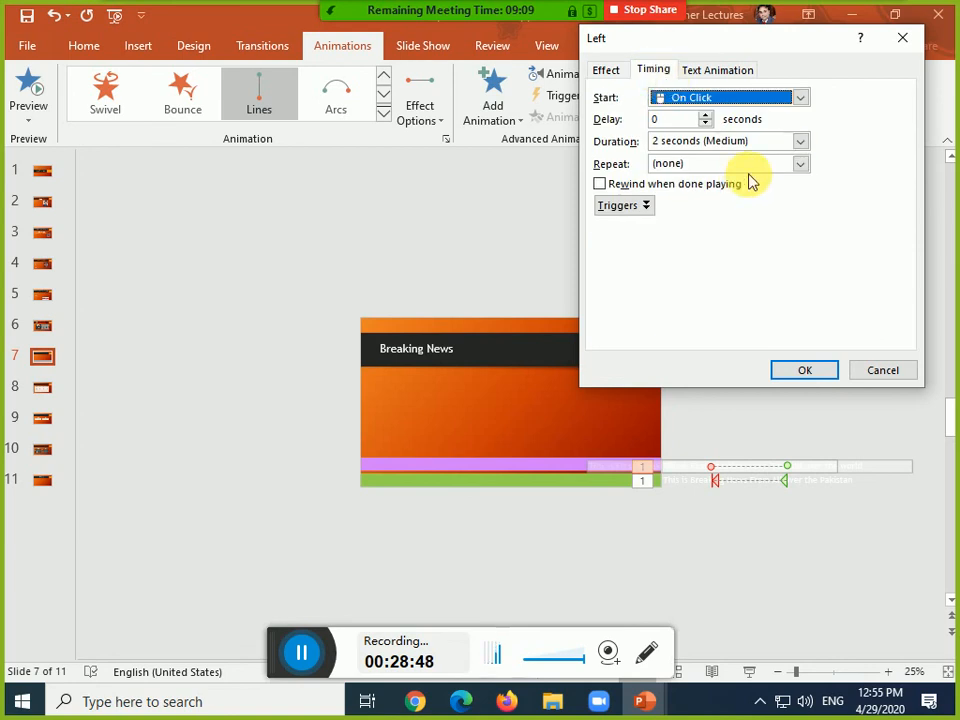
pyautogui.click(744, 100)
pyautogui.click(740, 133)
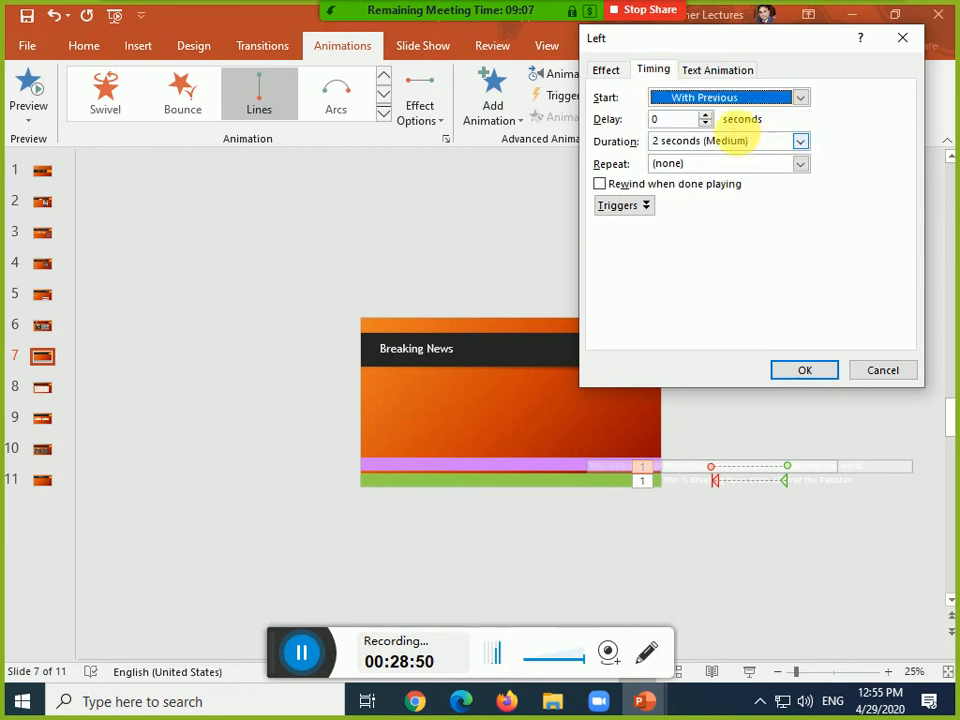
pyautogui.click(722, 165)
pyautogui.click(800, 164)
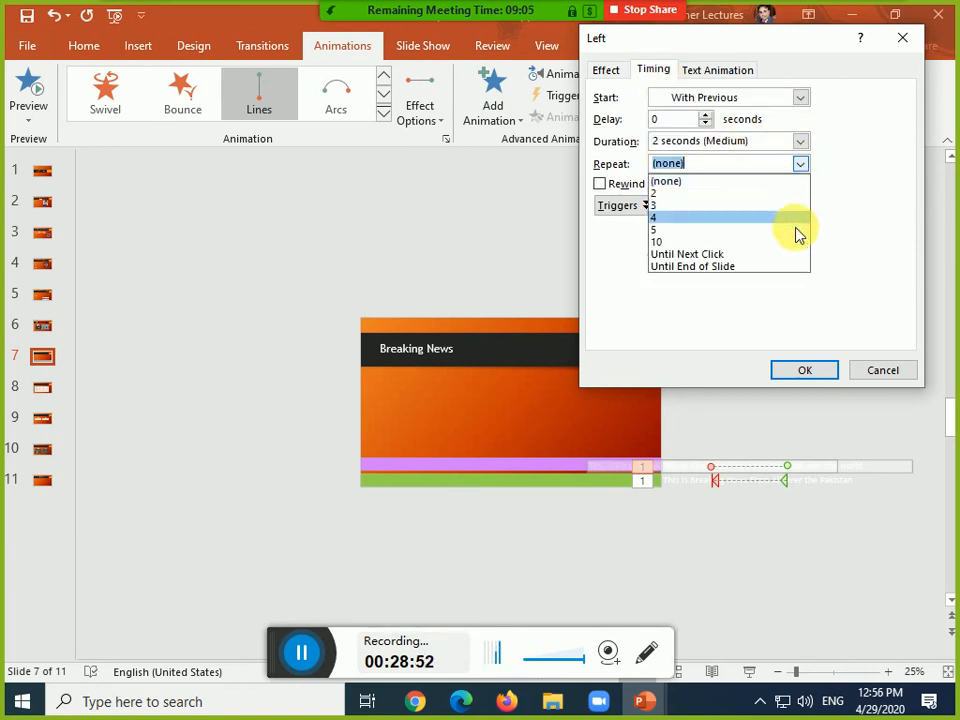
pyautogui.click(784, 268)
pyautogui.click(705, 141)
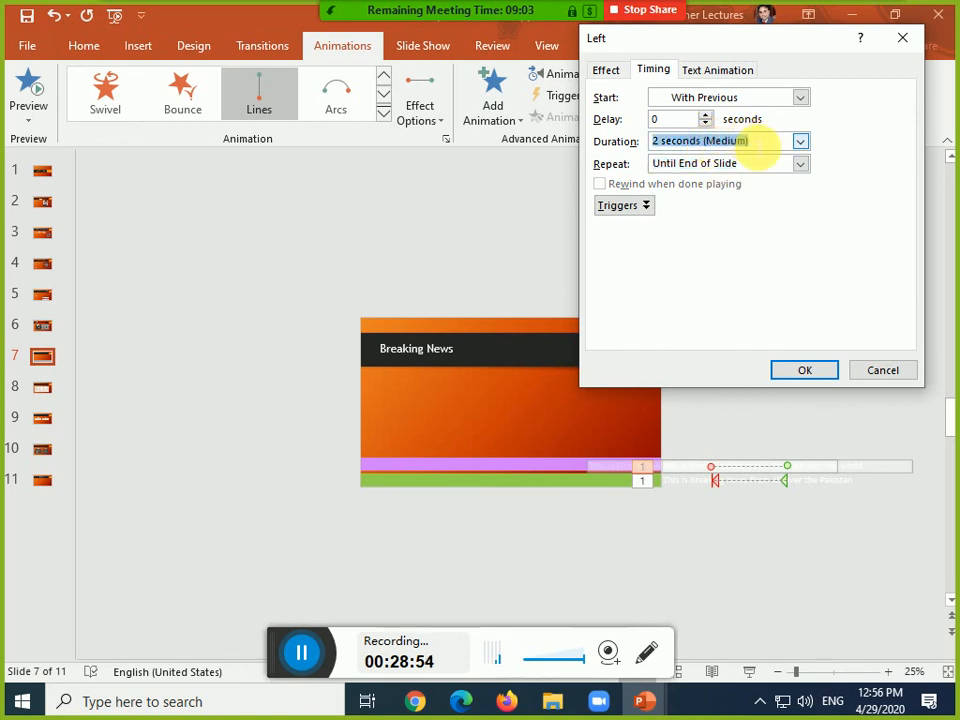
pyautogui.write('10')
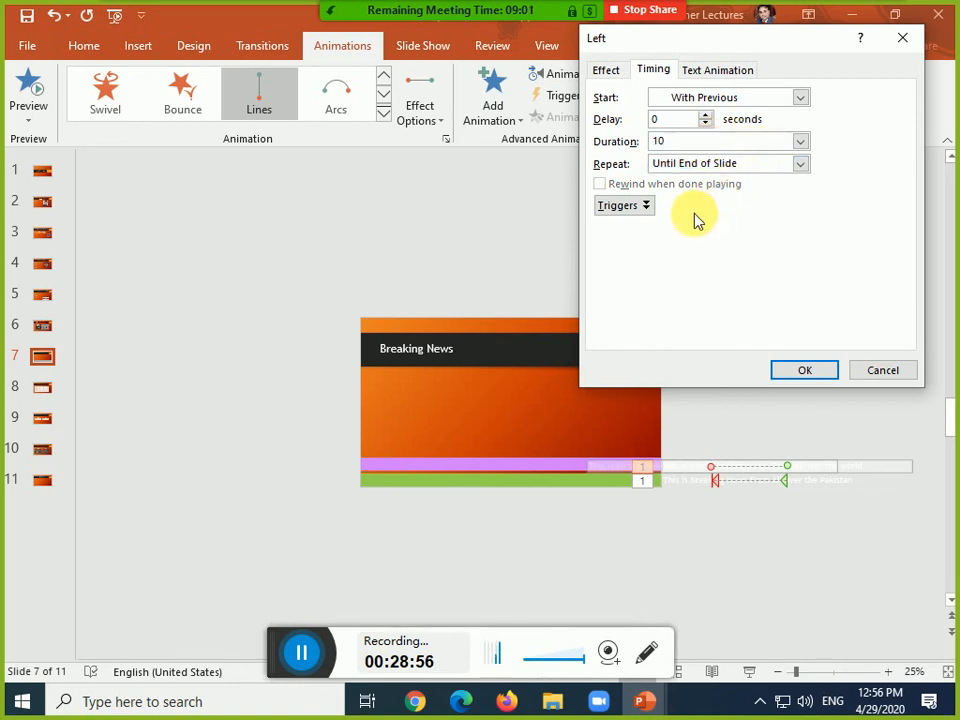
pyautogui.click(805, 370)
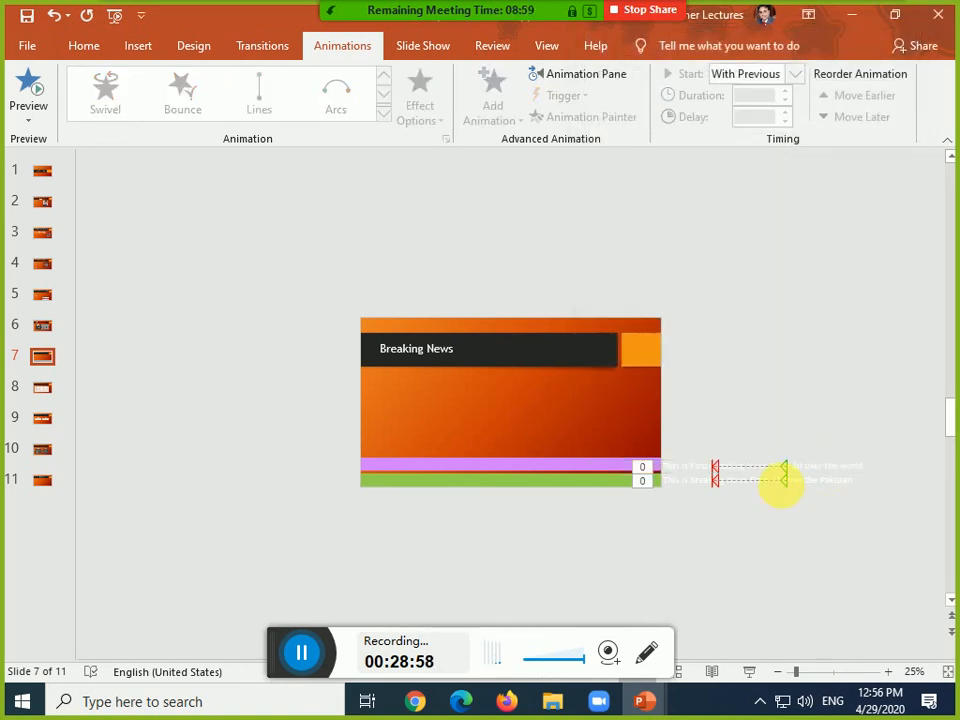
# Set the Pakistan news line's motion path to start With Previous, last 20 seconds and repeat Until End of Slide
pyautogui.click(784, 486)
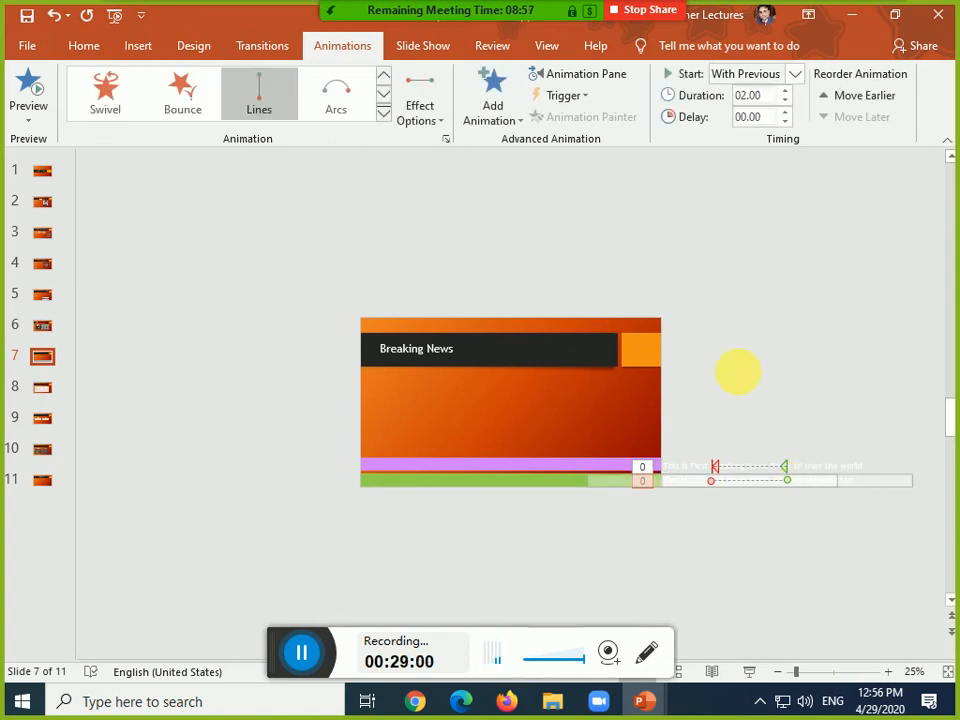
pyautogui.click(444, 139)
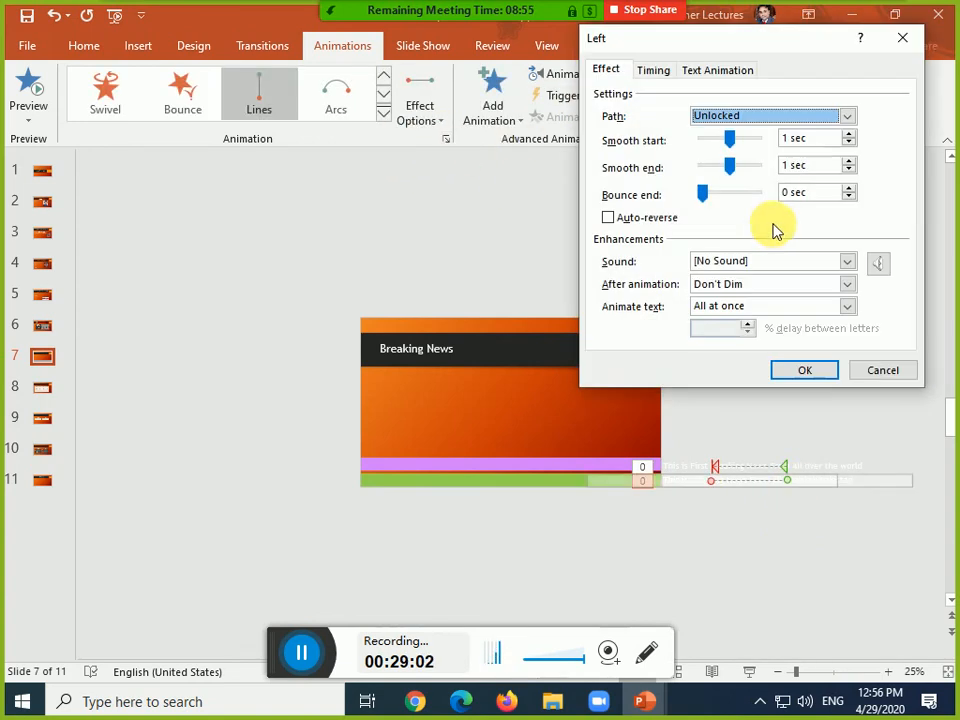
pyautogui.click(653, 70)
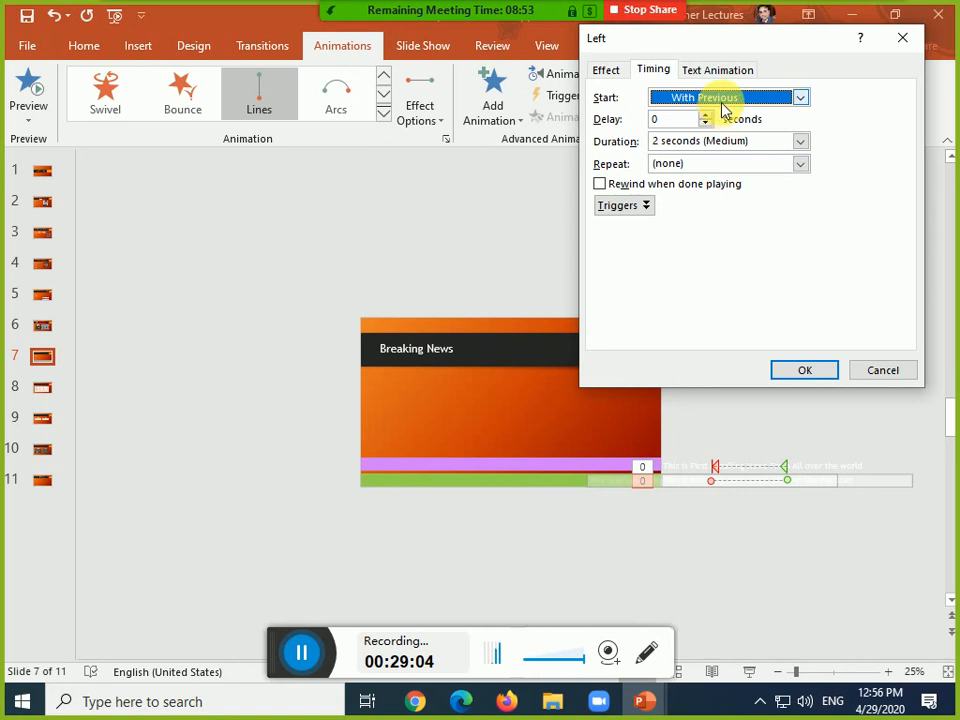
pyautogui.click(722, 103)
pyautogui.click(722, 104)
pyautogui.click(731, 164)
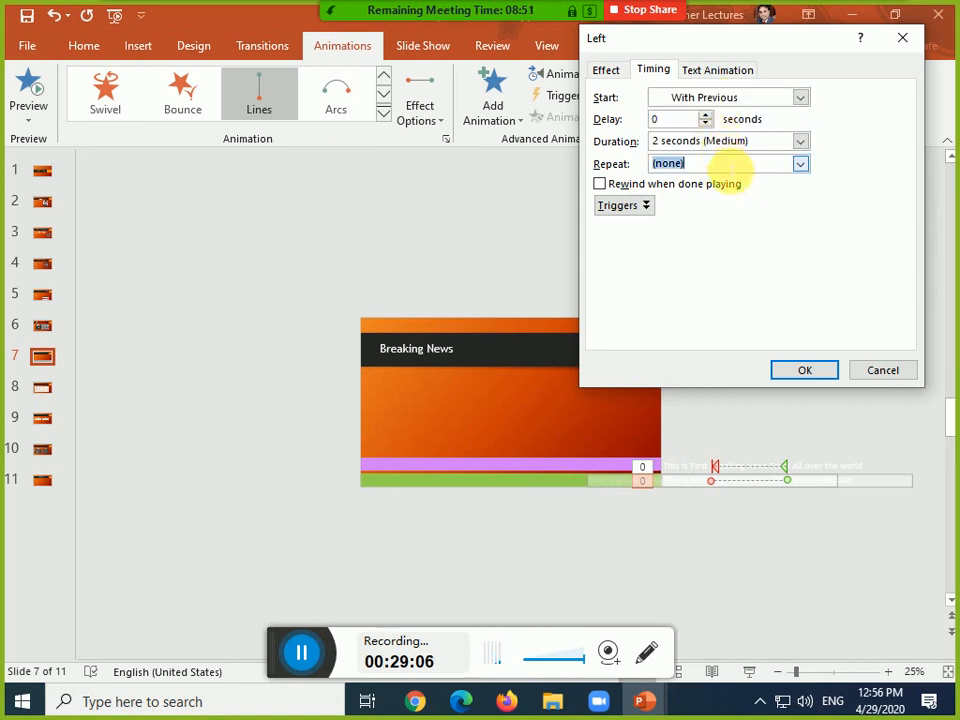
pyautogui.click(800, 165)
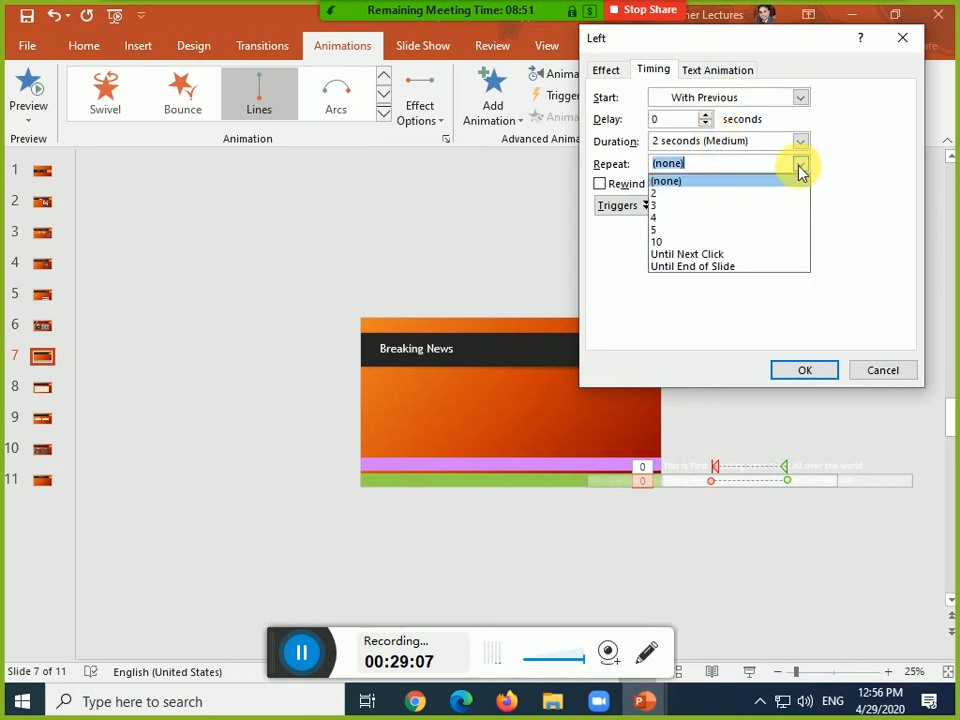
pyautogui.click(776, 270)
pyautogui.click(671, 139)
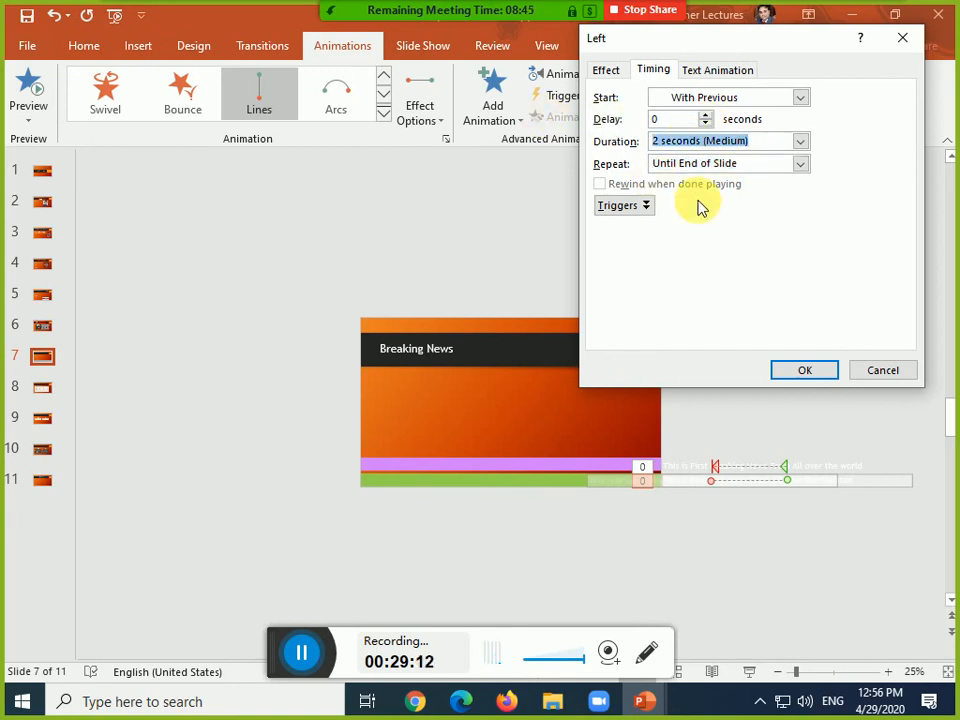
pyautogui.write('20')
pyautogui.click(810, 372)
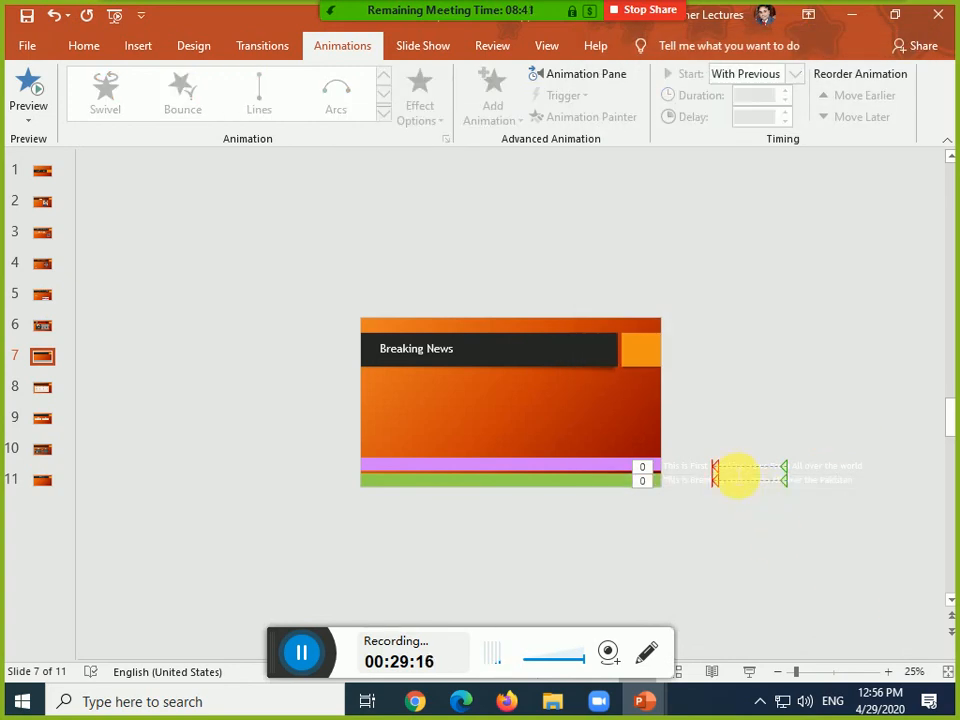
# Extend both news lines' motion paths horizontally to end beyond the slide's left edge, and play the slide show from the current slide
pyautogui.click(717, 470)
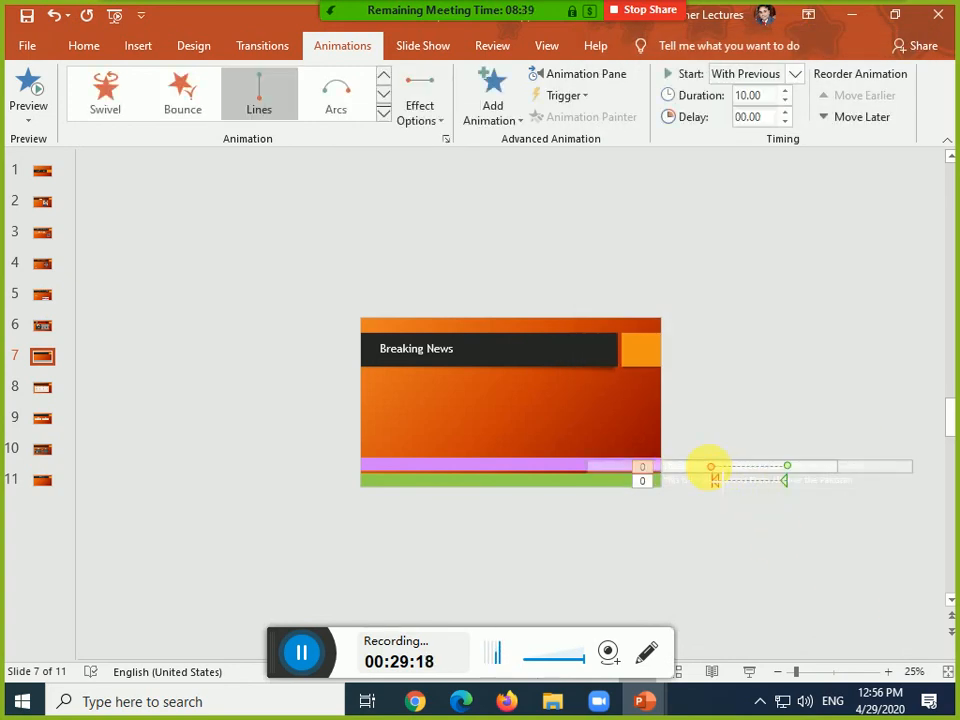
pyautogui.moveTo(712, 468); pyautogui.dragTo(234, 421)
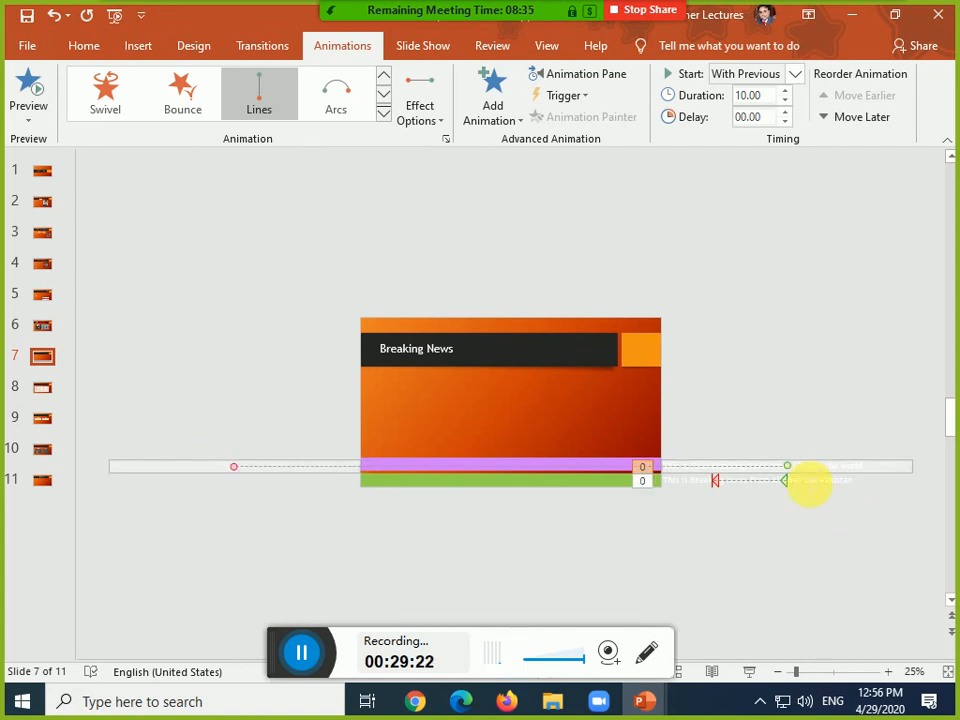
pyautogui.click(789, 484)
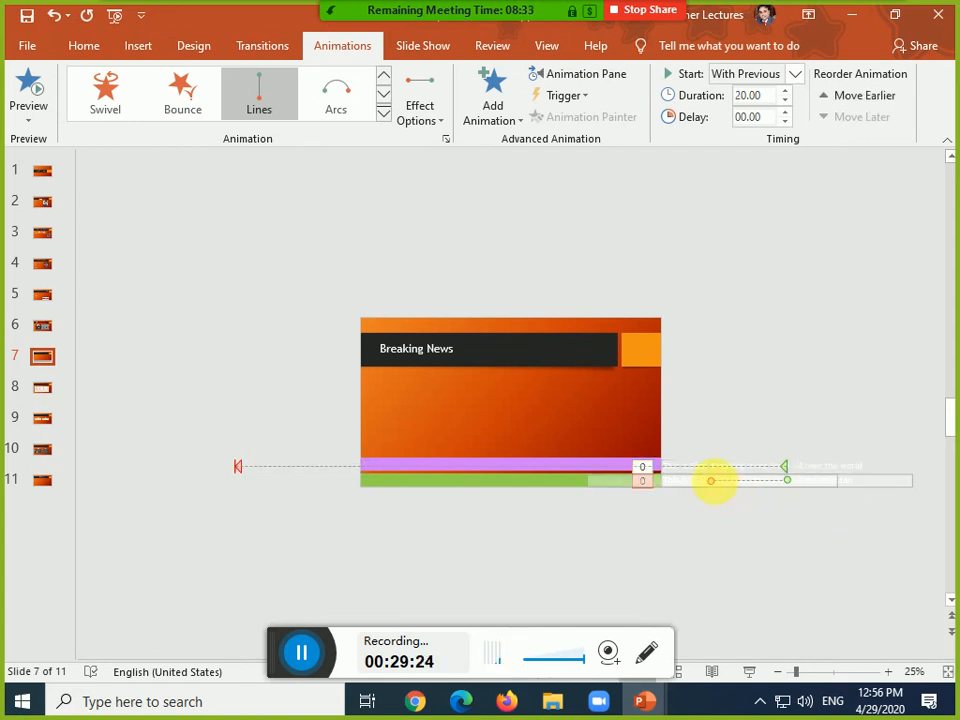
pyautogui.moveTo(718, 488); pyautogui.dragTo(240, 458)
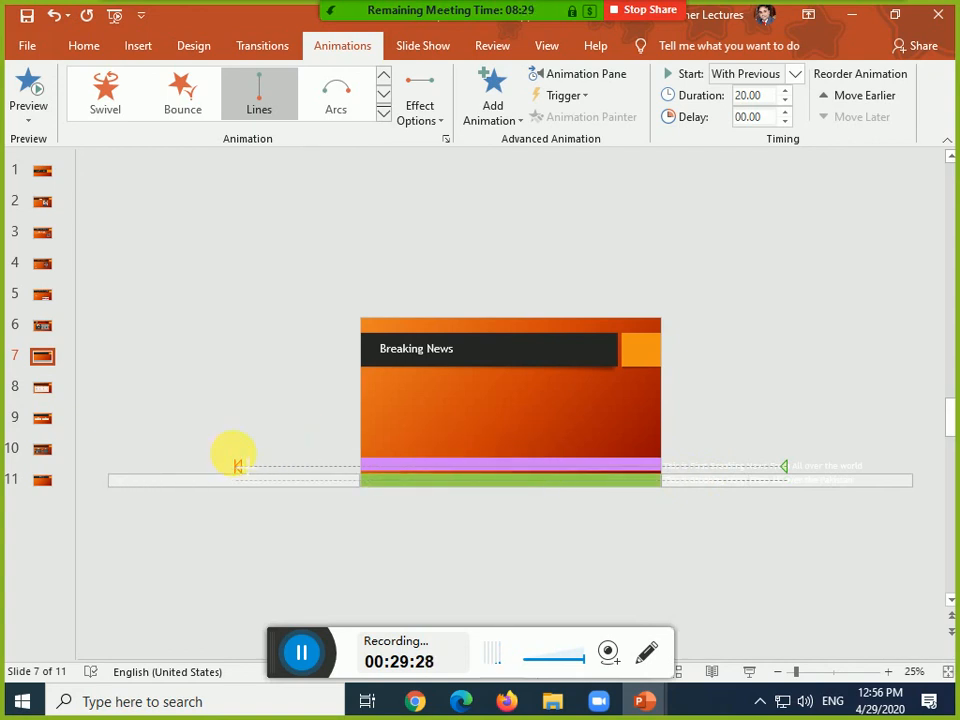
pyautogui.moveTo(236, 460); pyautogui.dragTo(237, 462)
pyautogui.click(855, 472)
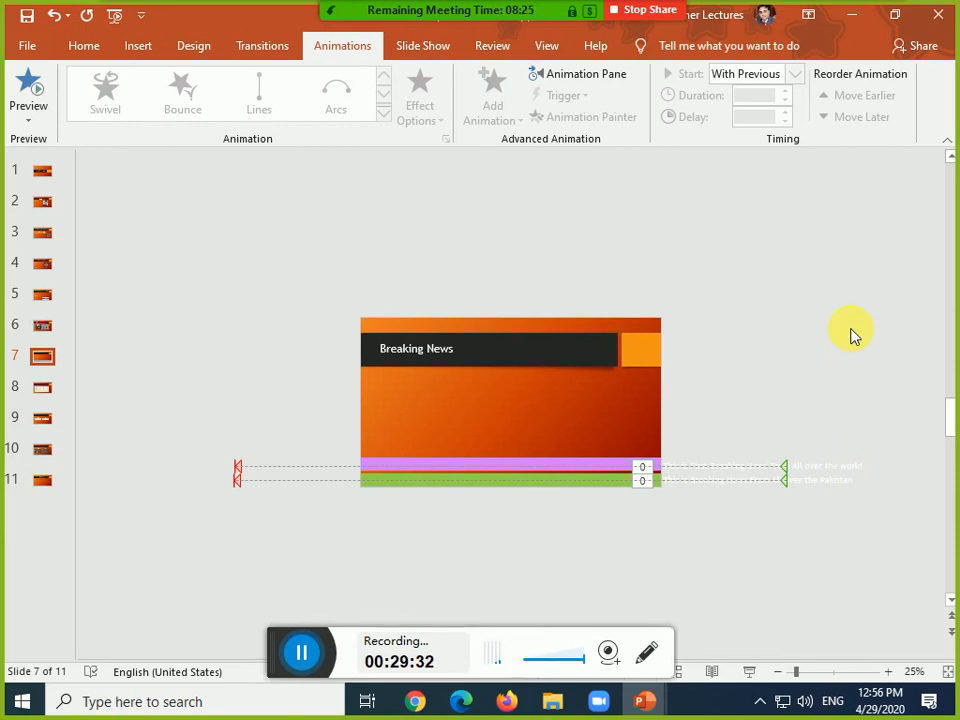
pyautogui.hotkey('shift', 'F5')
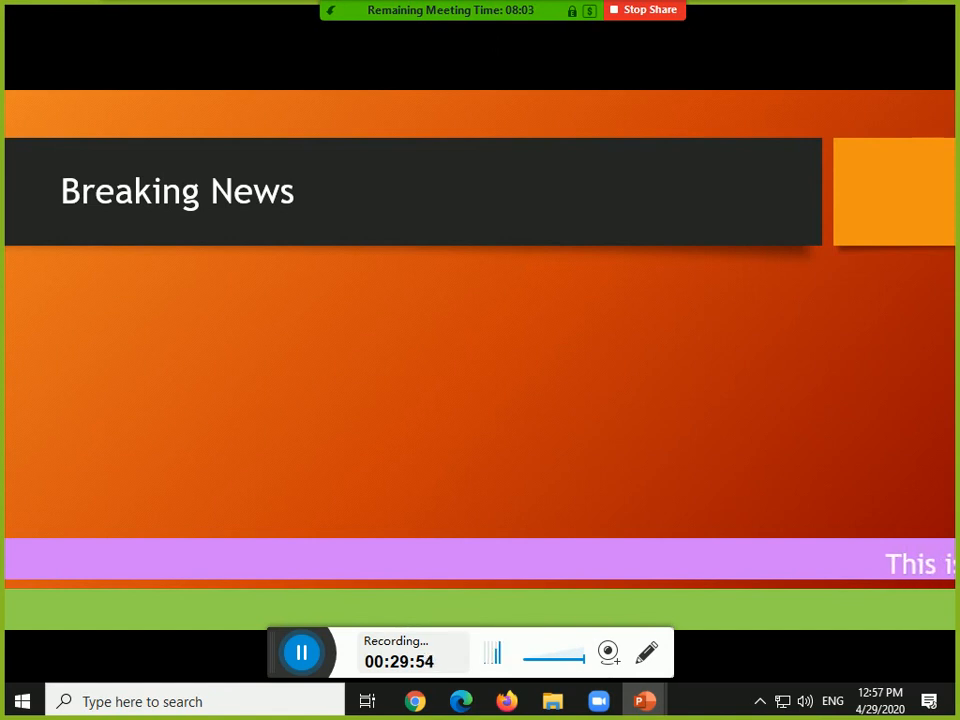
# End the slide show and open the full list of entrance effects for the Breaking News title
pyautogui.press('Escape')
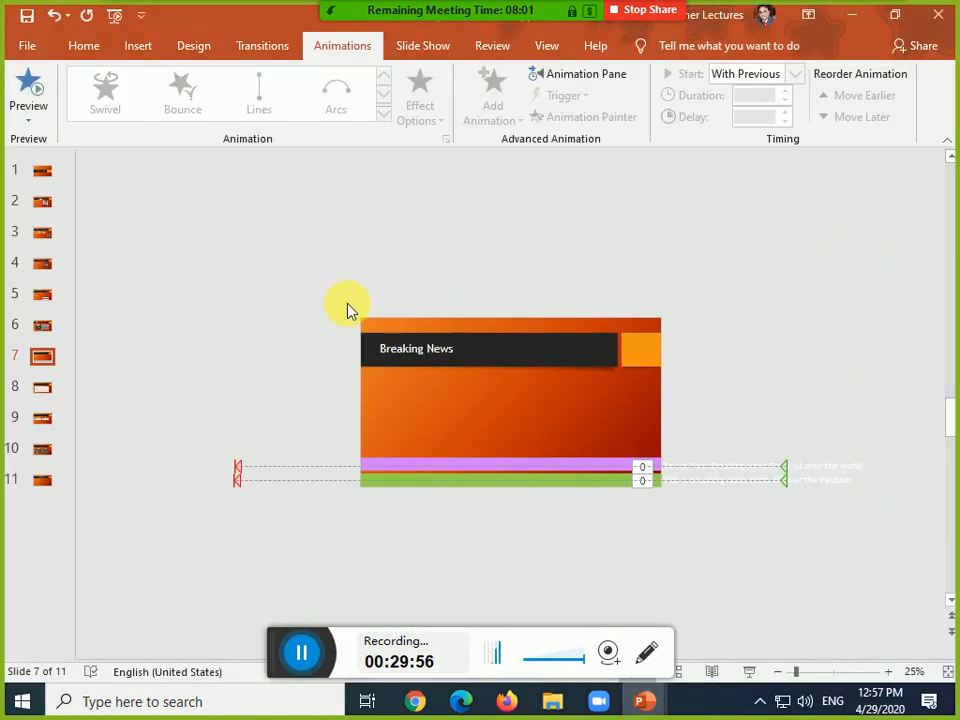
pyautogui.scroll(2, 349, 302)
pyautogui.scroll(-3, 349, 302)
pyautogui.scroll(1, 349, 306)
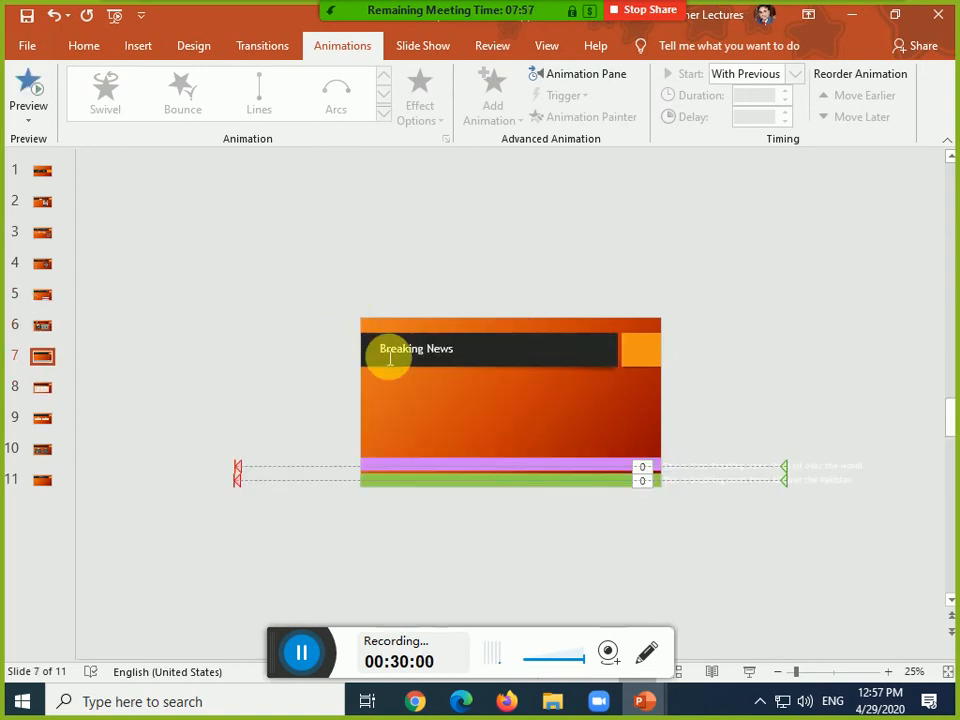
pyautogui.keyDown('ctrl'); pyautogui.scroll(3, 389, 358); pyautogui.keyUp('ctrl')
pyautogui.keyDown('ctrl'); pyautogui.scroll(2, 389, 358); pyautogui.keyUp('ctrl')
pyautogui.click(279, 262)
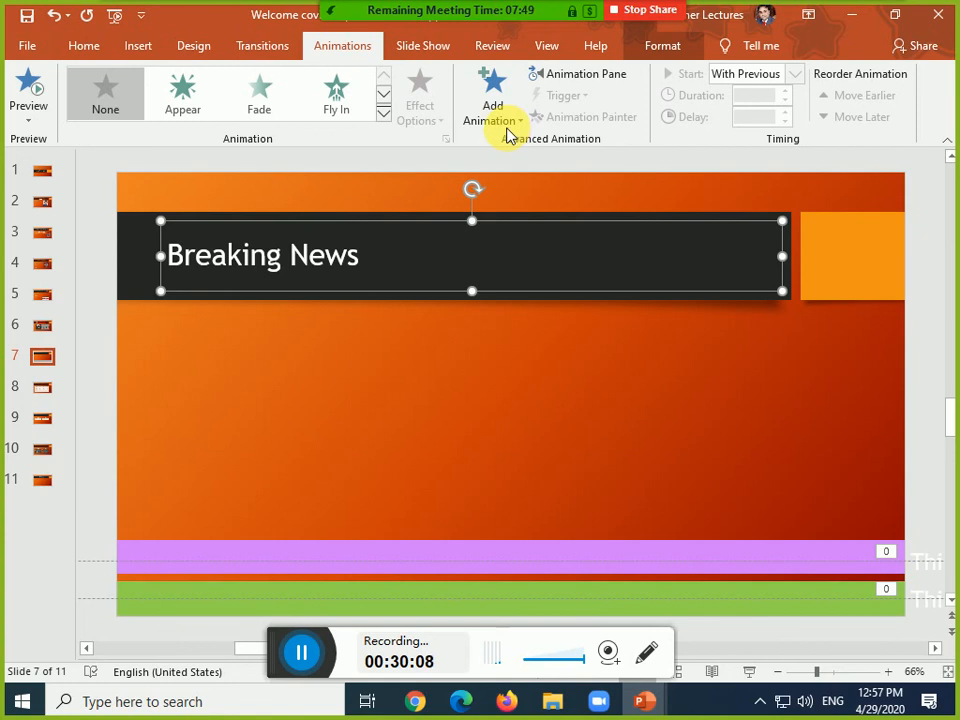
pyautogui.click(385, 114)
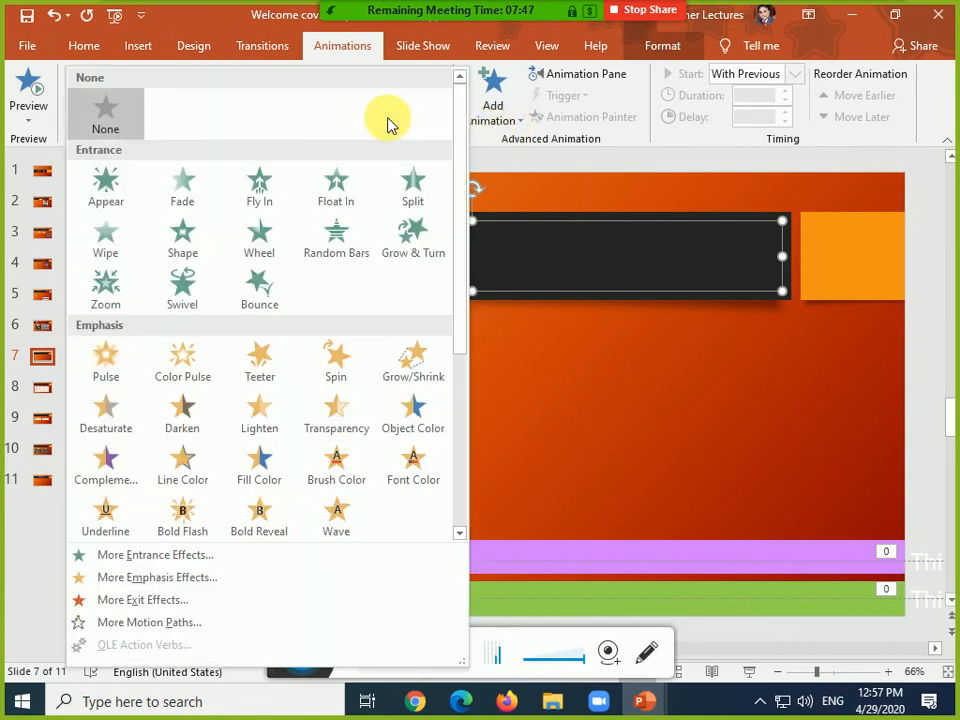
pyautogui.click(264, 556)
# Preview moderate and exciting entrance effects on the Breaking News title, including Spinner, Boomerang, Basic Swivel, Credits, Curve Up, Whip and Drop
pyautogui.moveTo(594, 354); pyautogui.dragTo(583, 476)
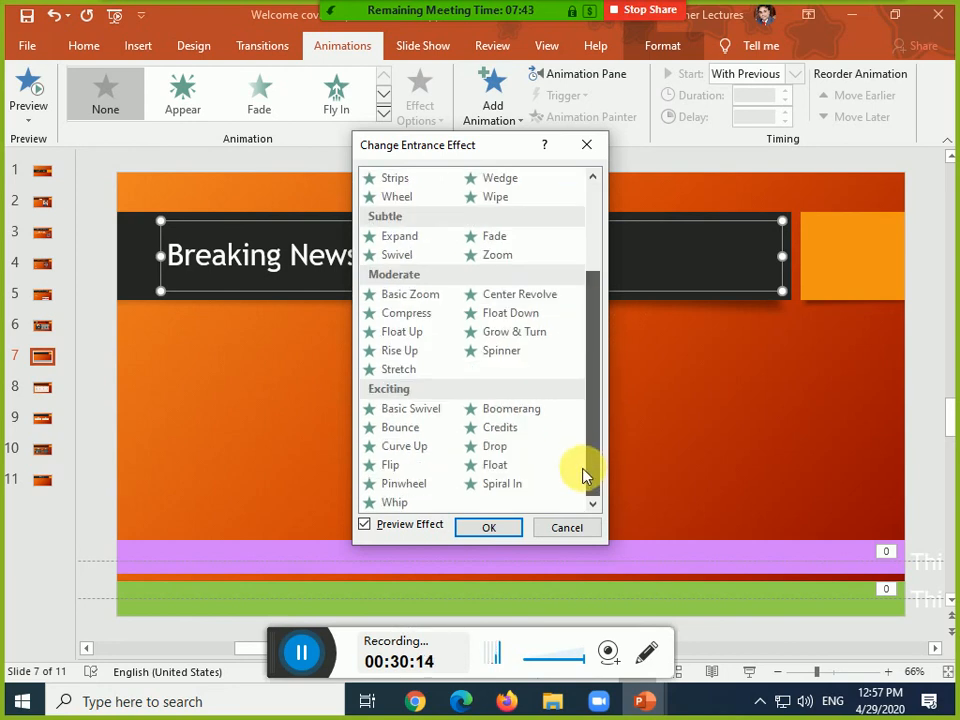
pyautogui.click(525, 352)
pyautogui.click(513, 406)
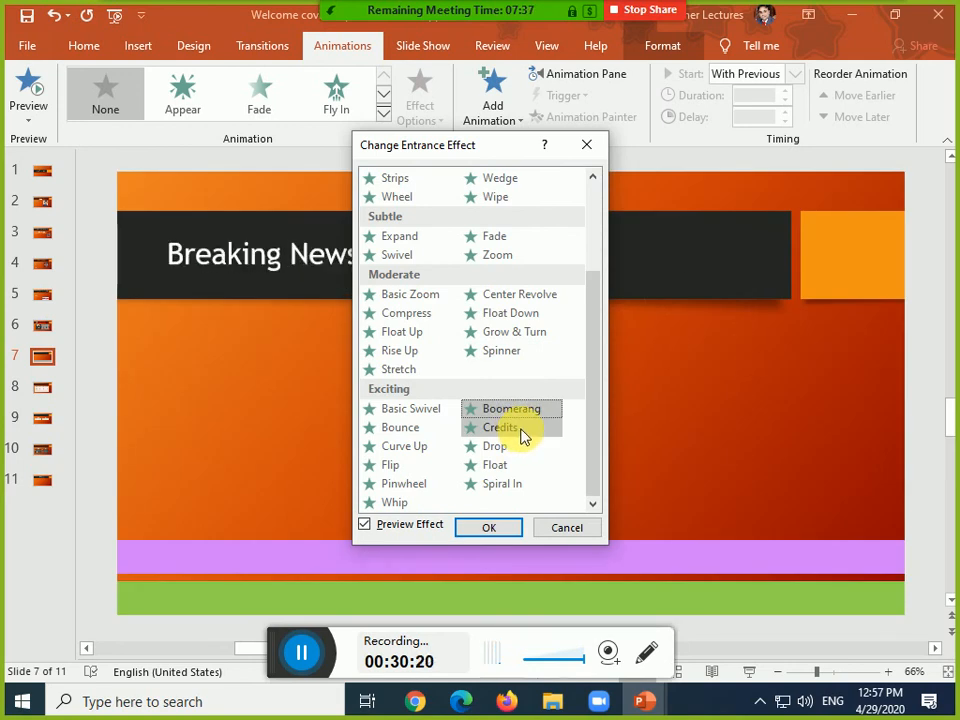
pyautogui.click(418, 408)
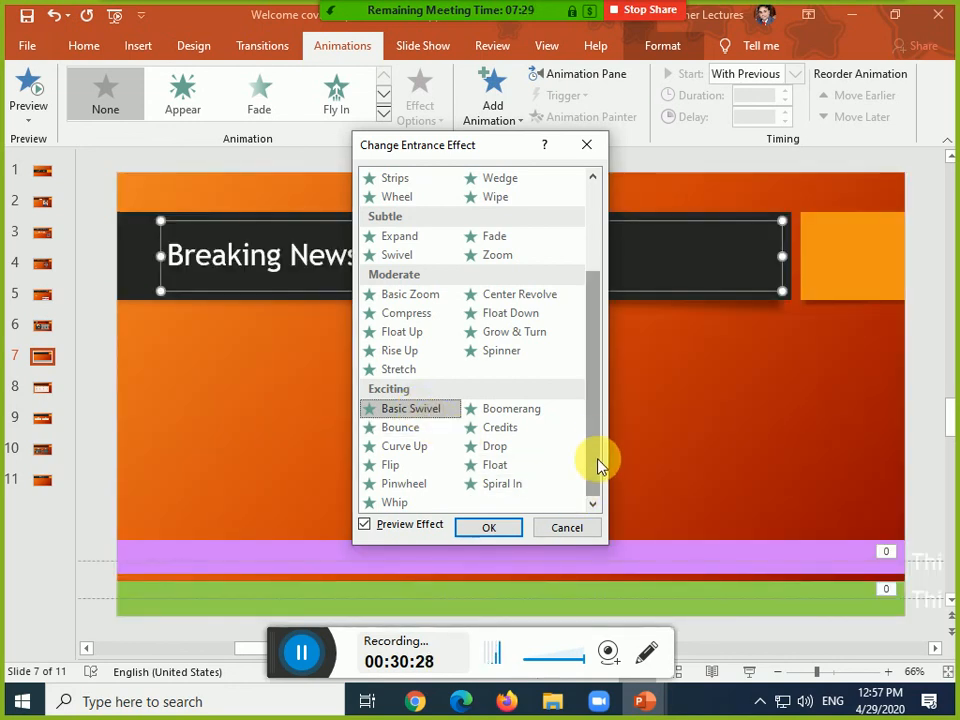
pyautogui.click(550, 429)
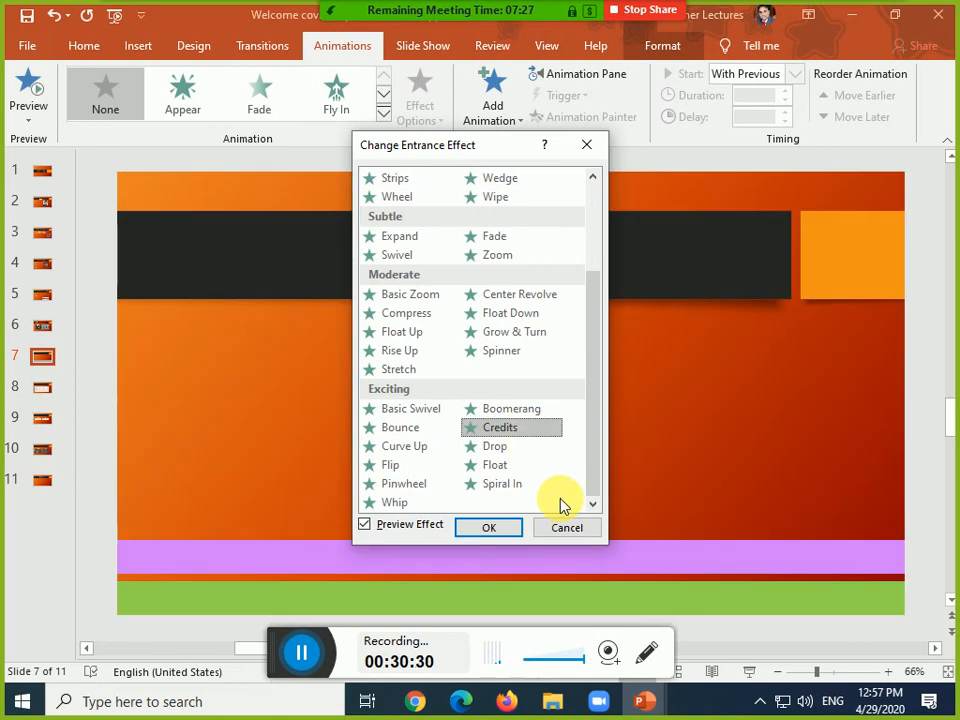
pyautogui.moveTo(500, 150); pyautogui.dragTo(701, 129)
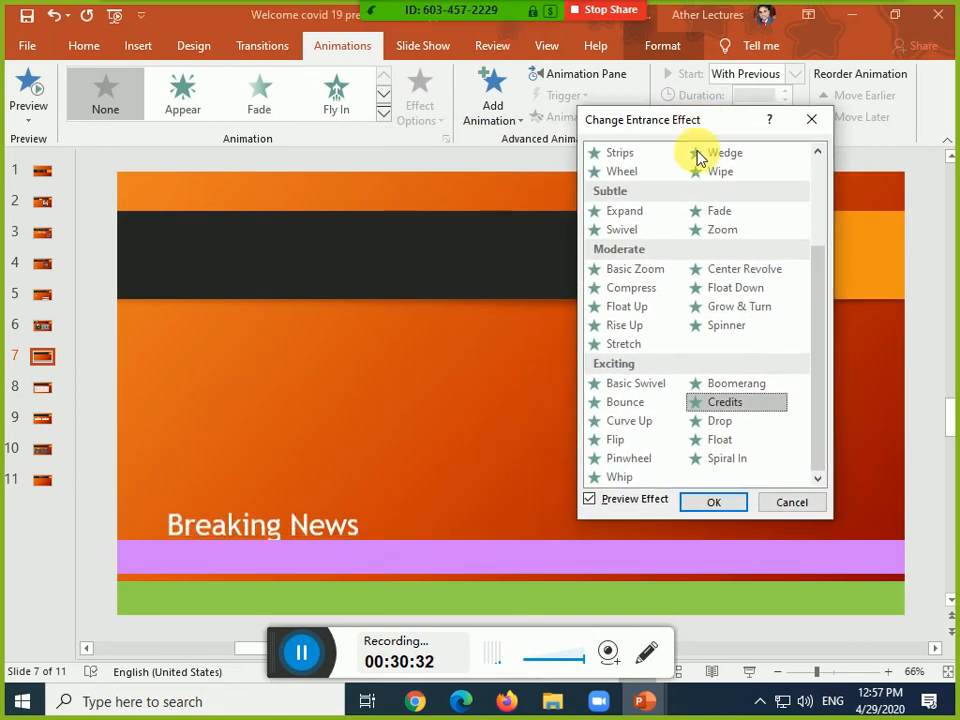
pyautogui.click(645, 421)
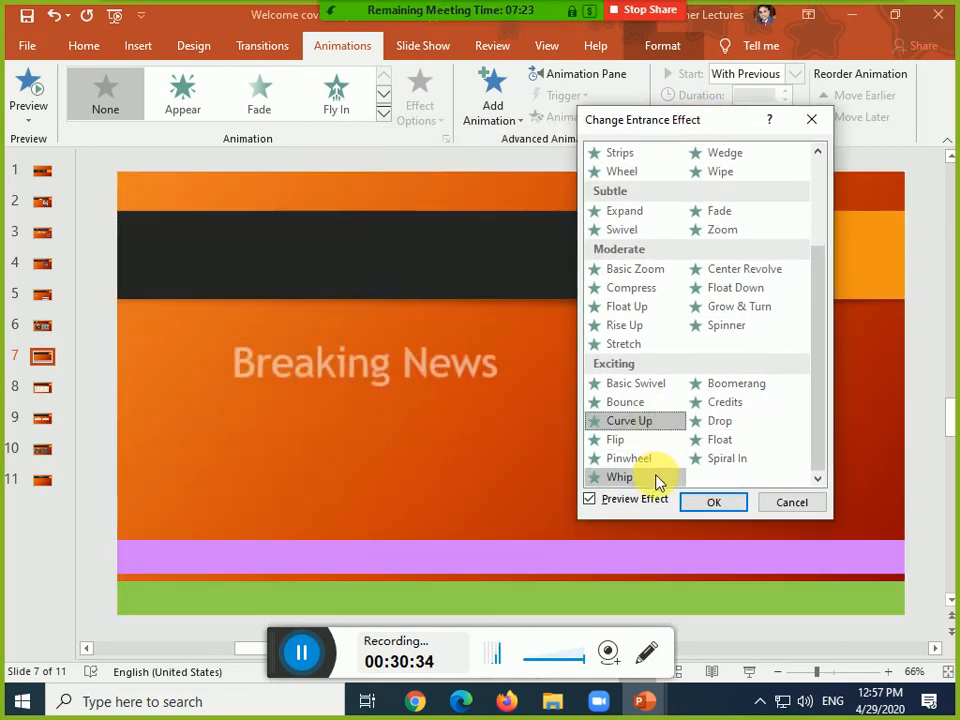
pyautogui.click(652, 479)
pyautogui.click(727, 423)
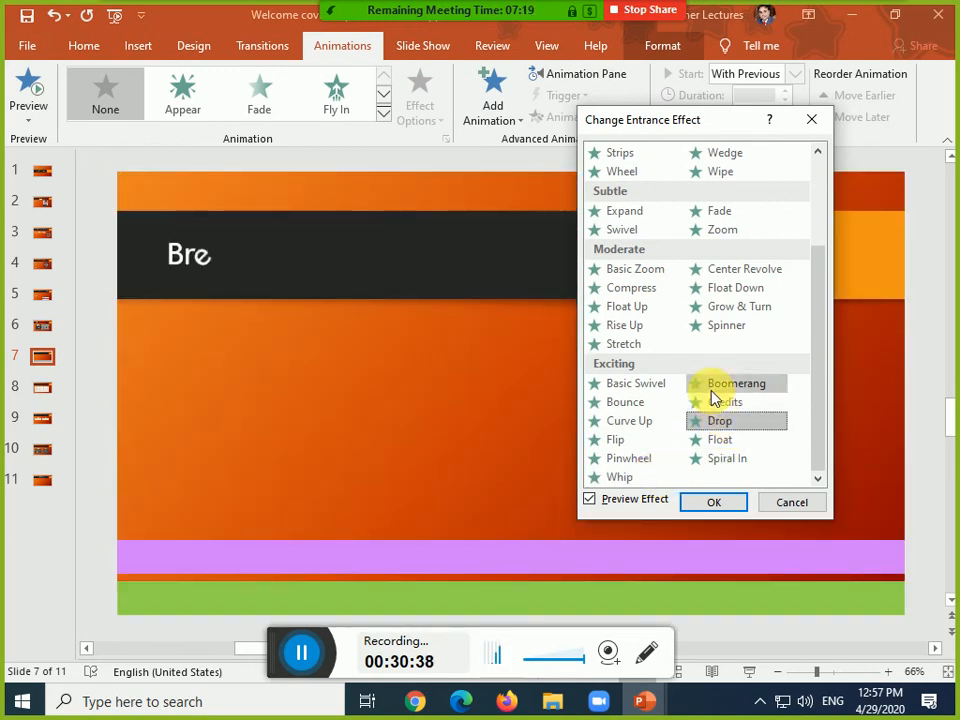
pyautogui.click(730, 325)
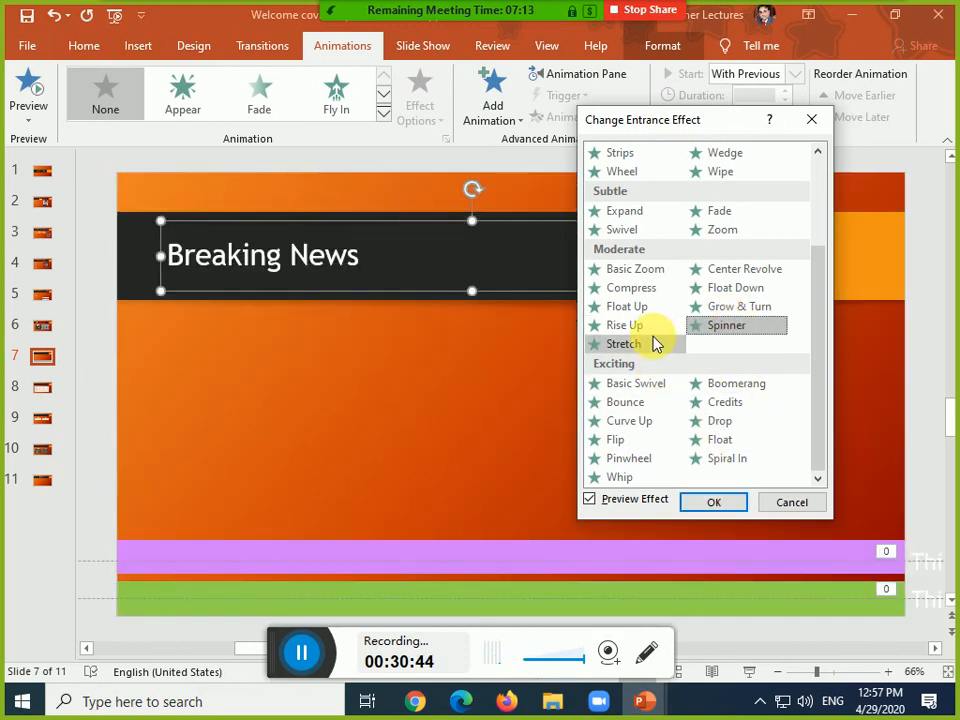
pyautogui.scroll(2, 686, 360)
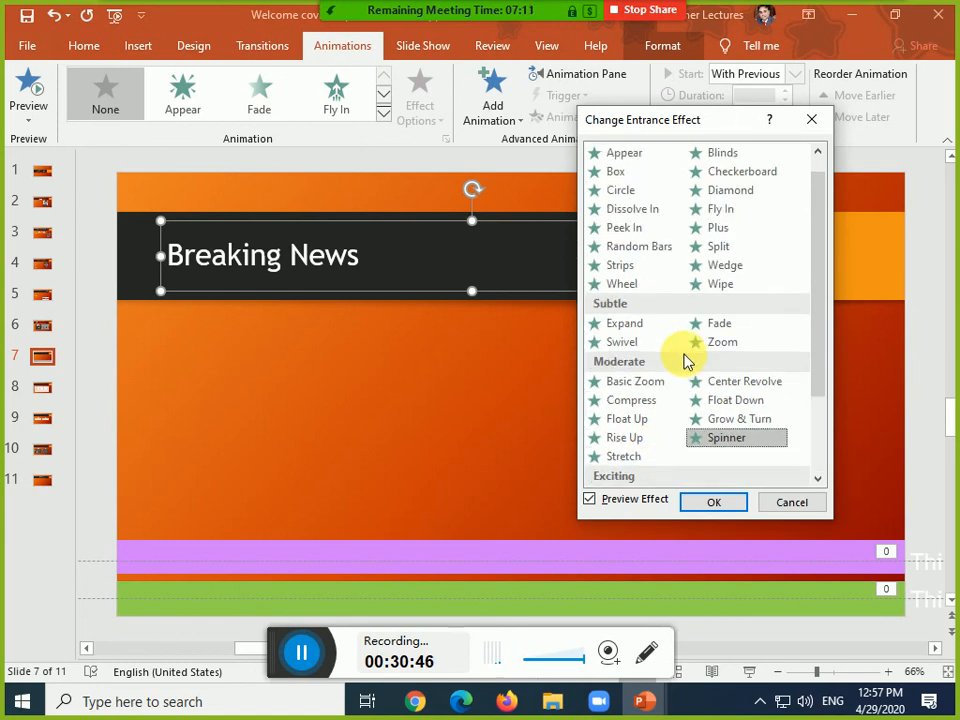
pyautogui.scroll(-2, 686, 360)
pyautogui.click(727, 401)
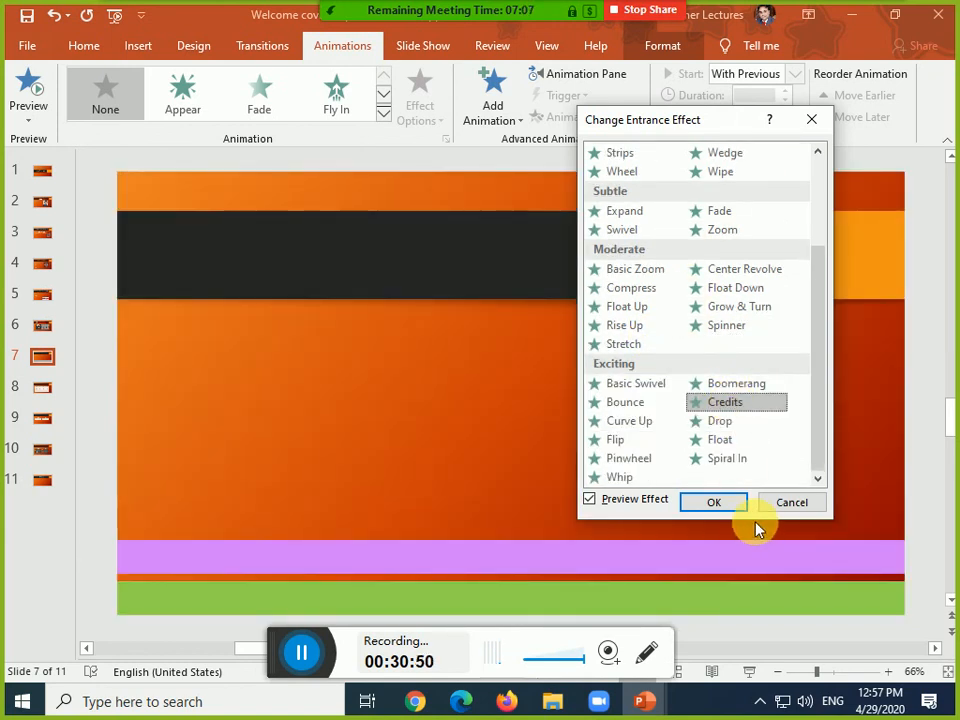
# Apply the Basic Swivel entrance effect to the Breaking News title and test it in the slide show from the current slide
pyautogui.click(641, 386)
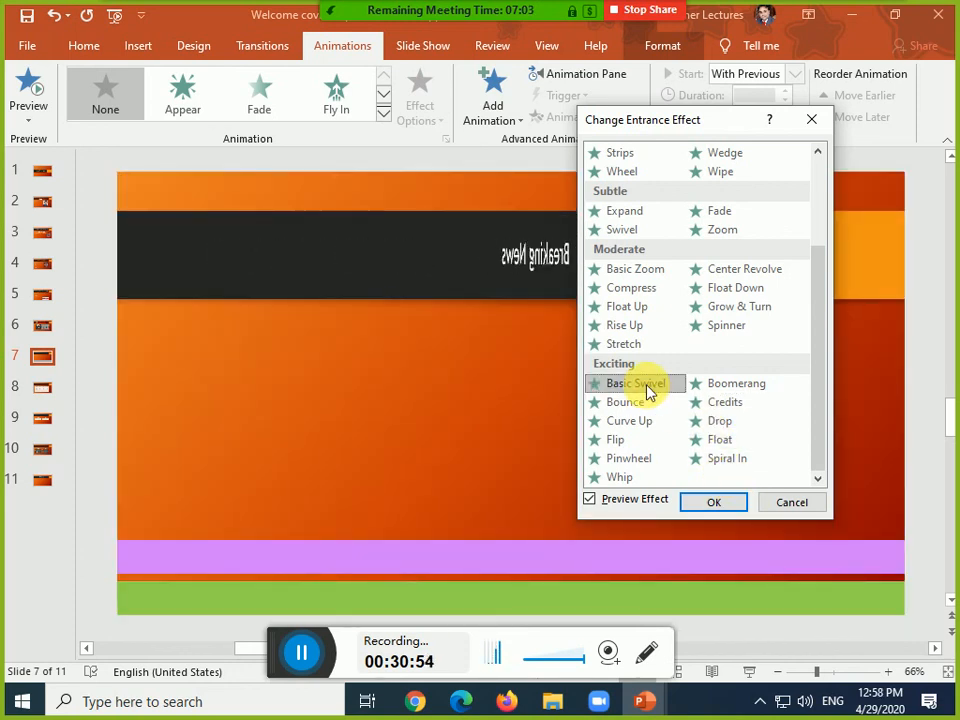
pyautogui.click(732, 509)
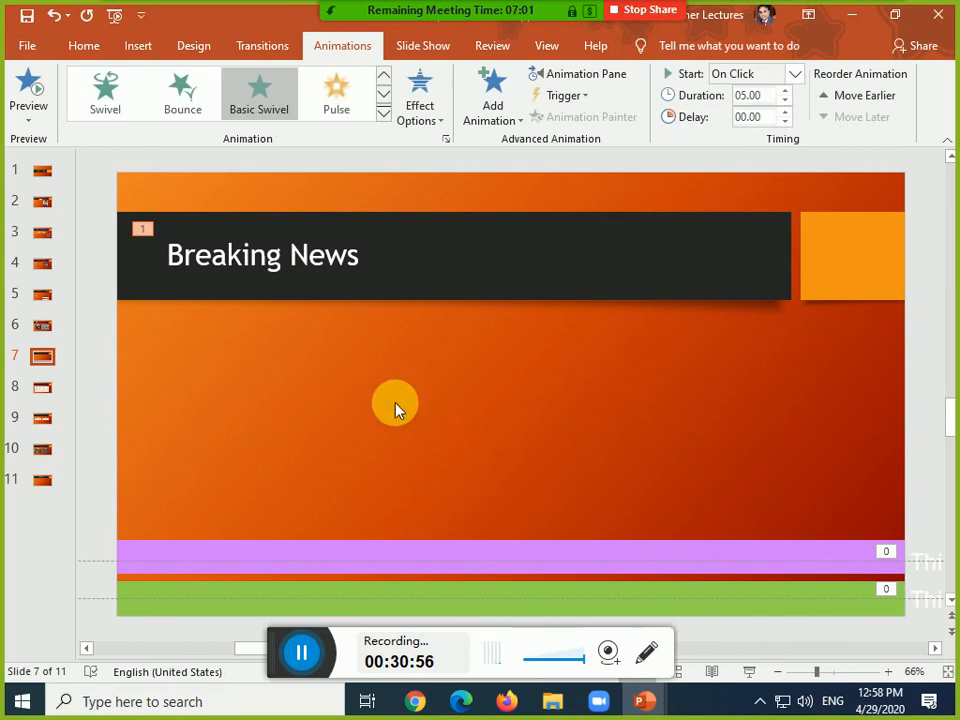
pyautogui.hotkey('shift', 'F5')
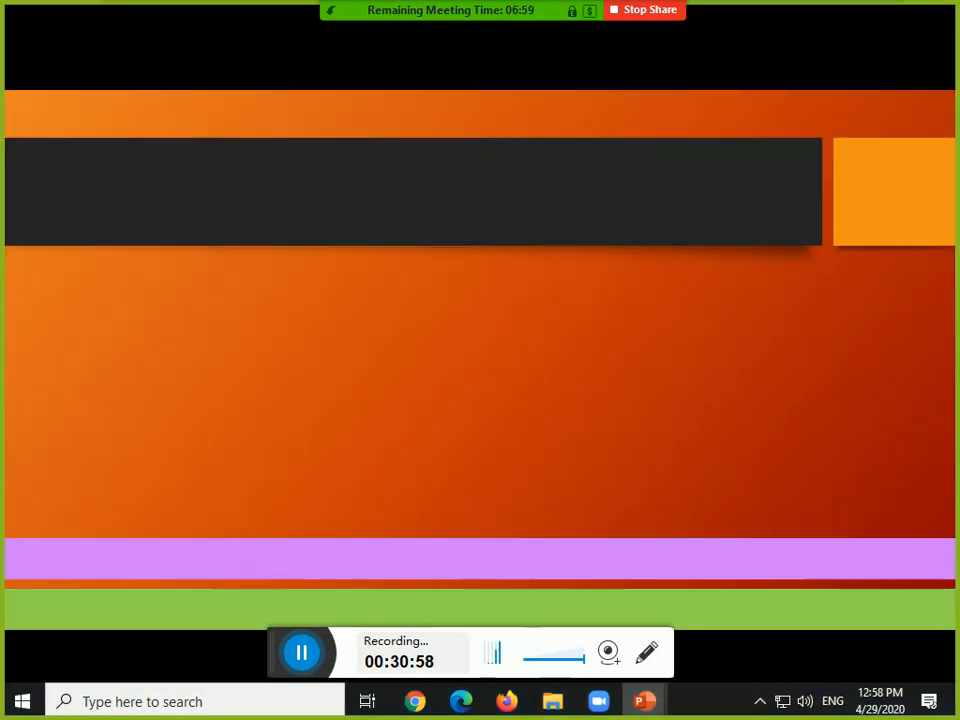
pyautogui.press('space')
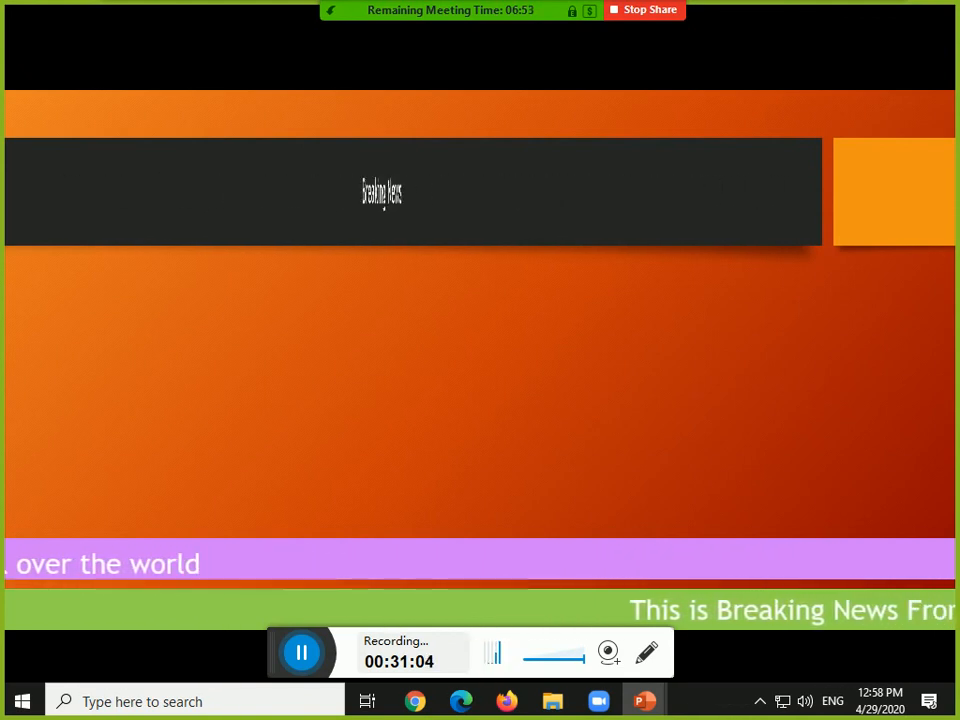
pyautogui.press('Escape')
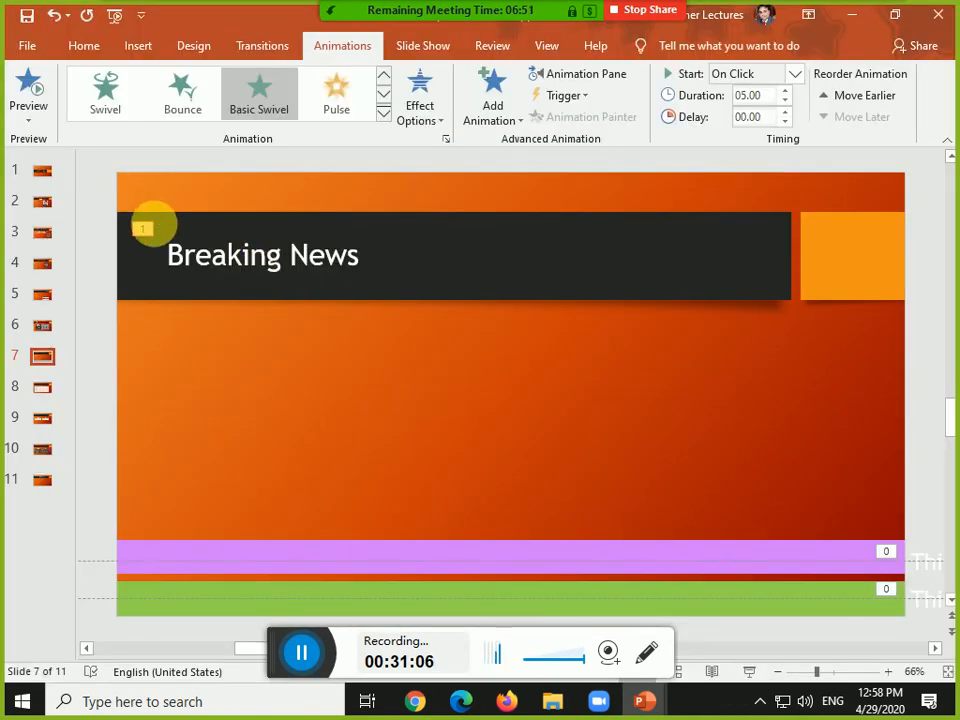
# Set the title's Basic Swivel effect to animate text By word and test it in the slide show
pyautogui.click(446, 141)
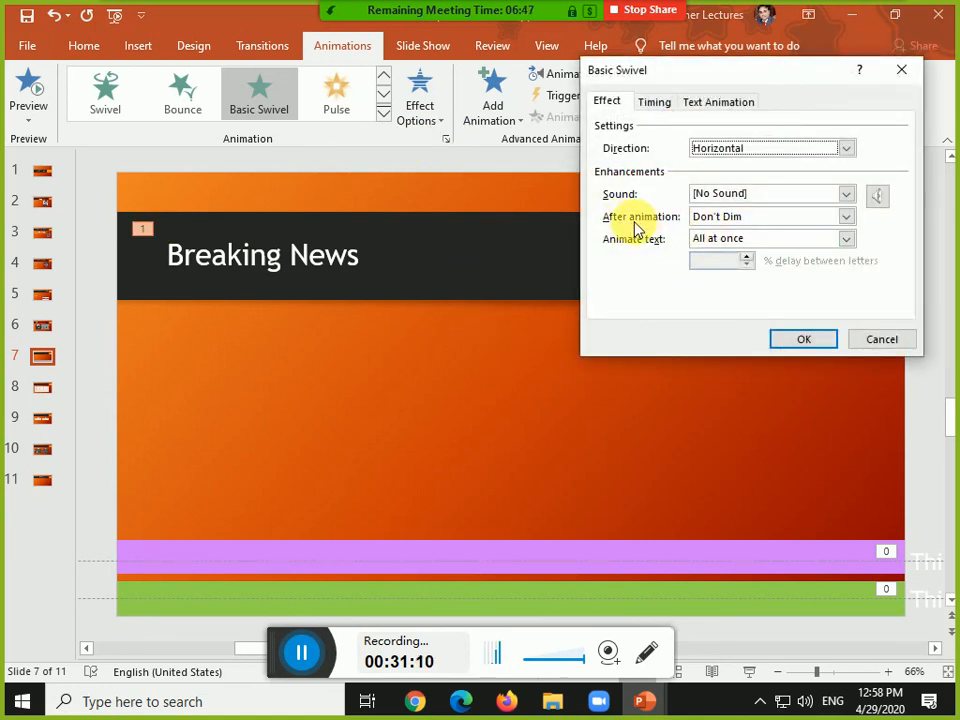
pyautogui.click(740, 242)
pyautogui.click(718, 266)
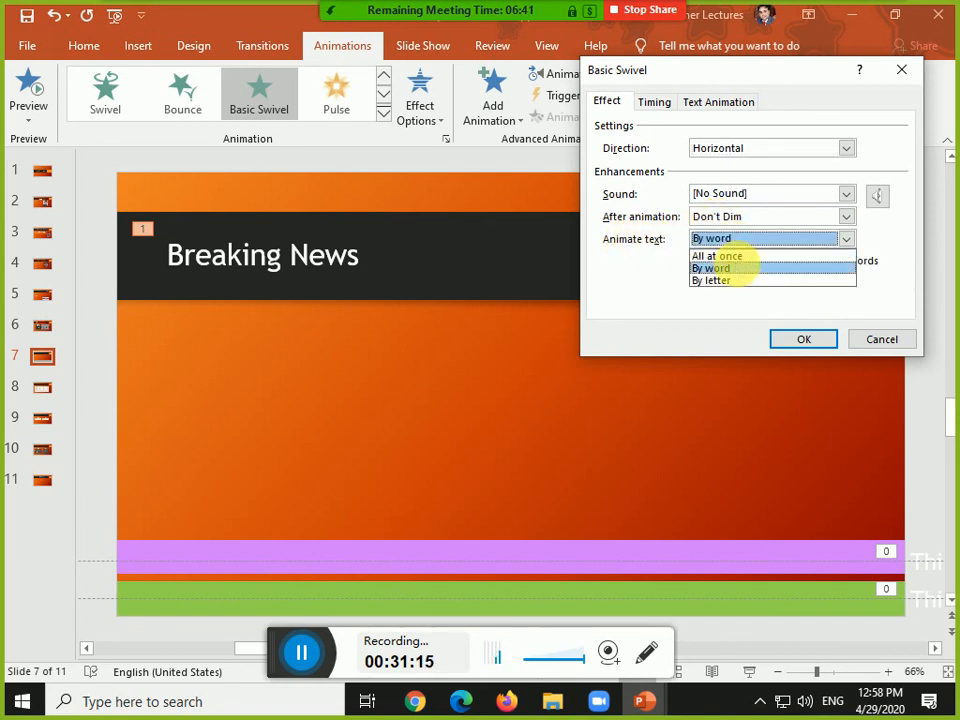
pyautogui.click(816, 342)
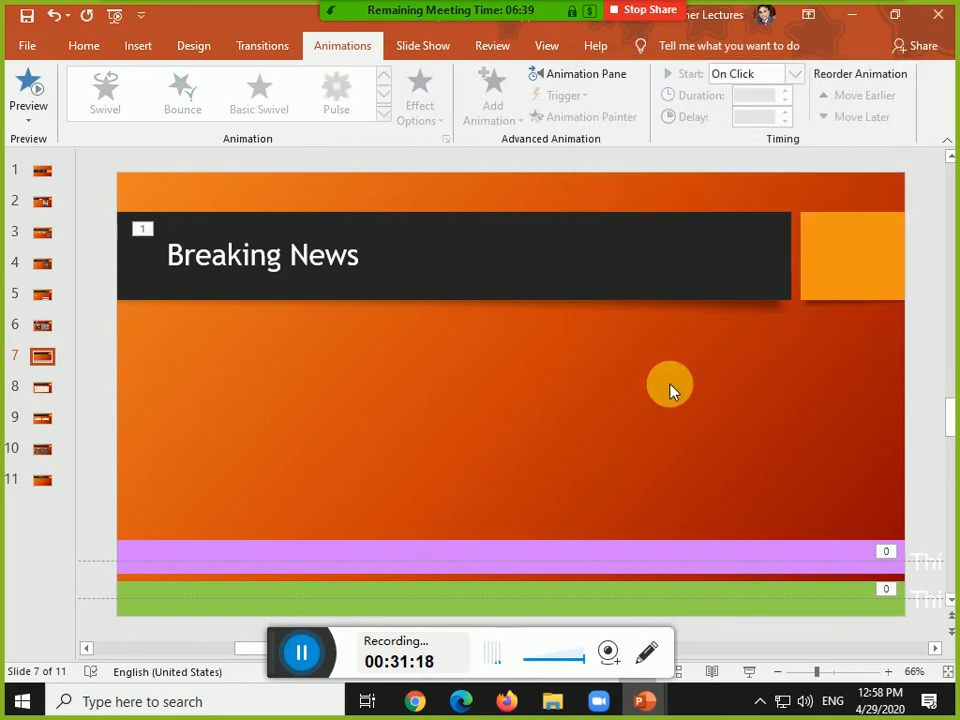
pyautogui.hotkey('shift', 'F5')
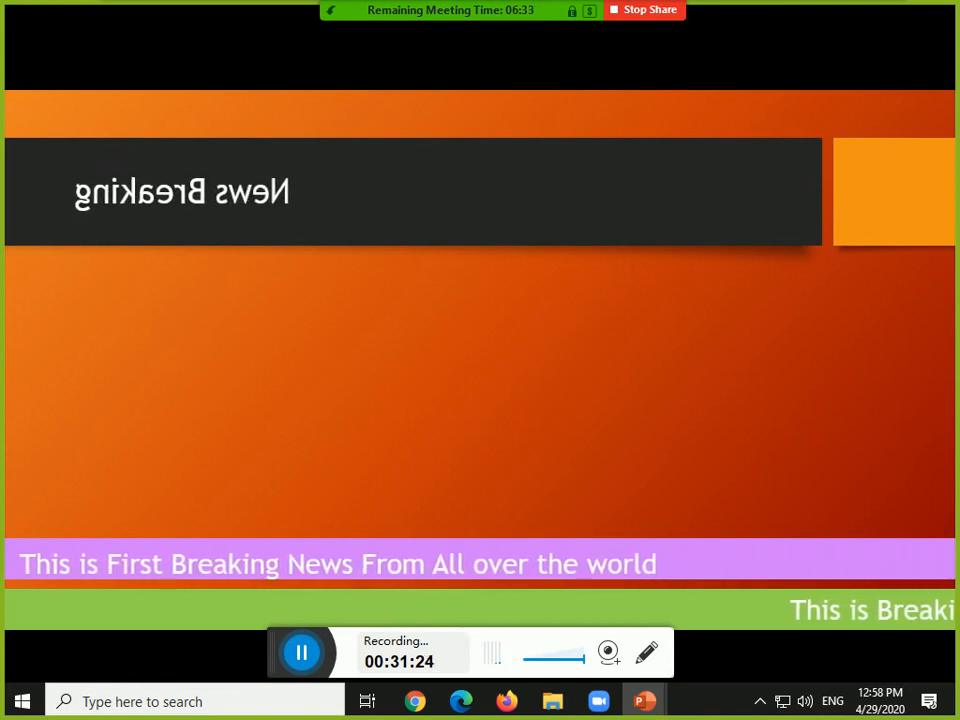
pyautogui.press('Escape')
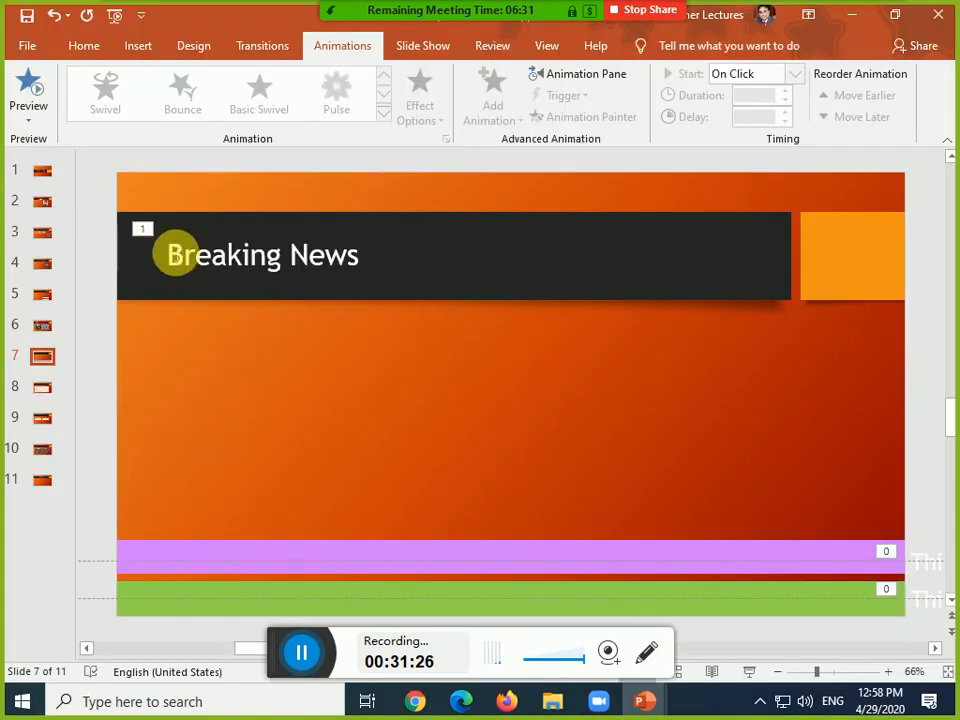
# Set the title's Basic Swivel effect to animate text By letter with 25% delay between letters, and test it in the slide show
pyautogui.click(142, 229)
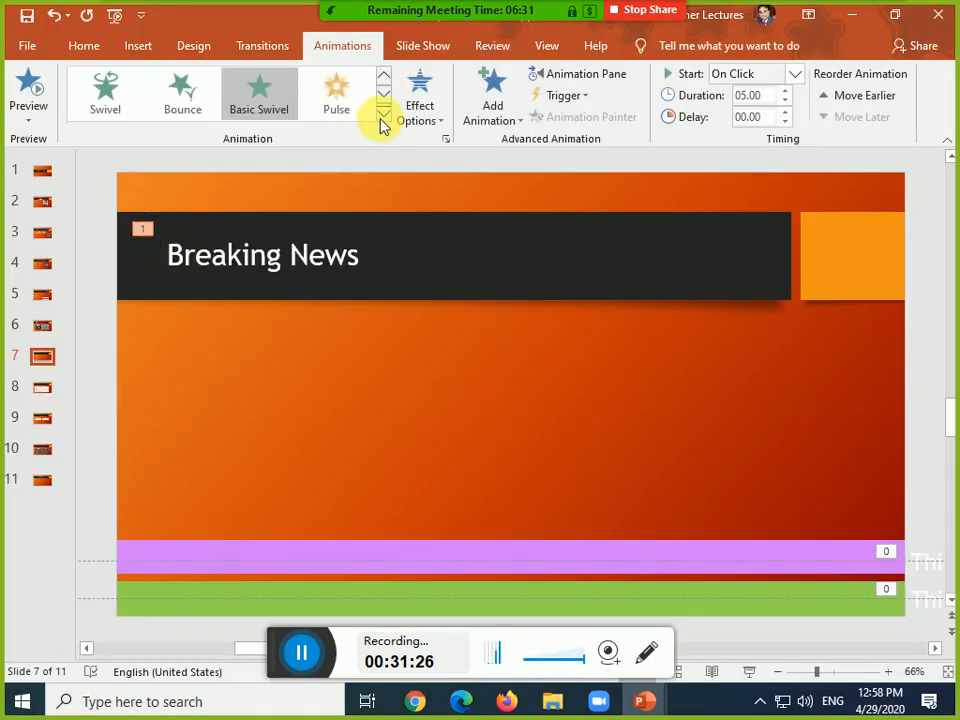
pyautogui.click(446, 139)
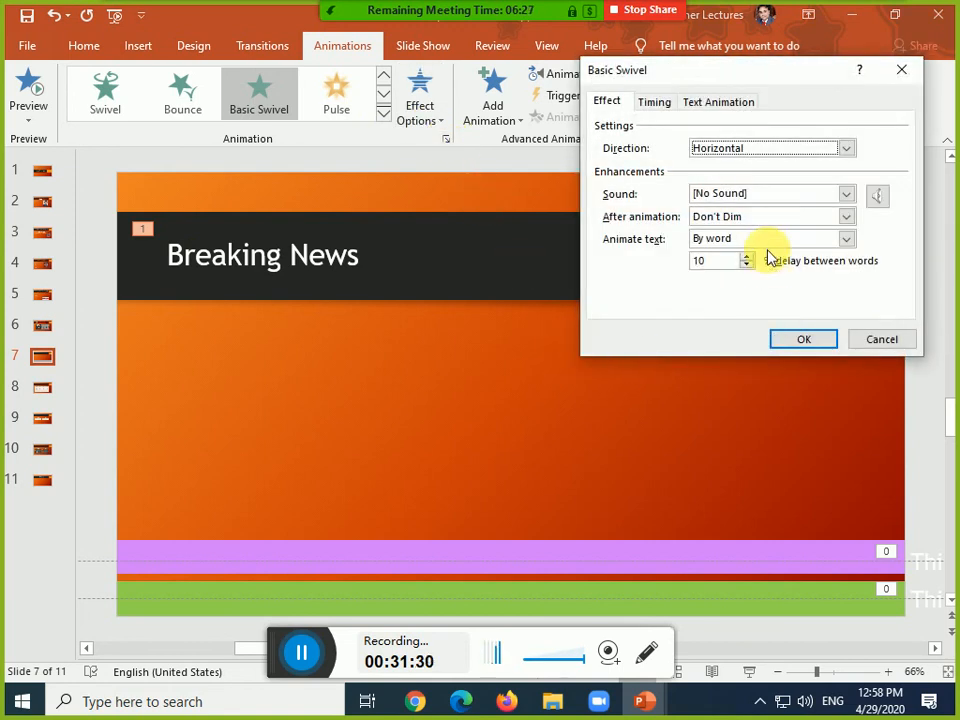
pyautogui.click(768, 239)
pyautogui.click(760, 282)
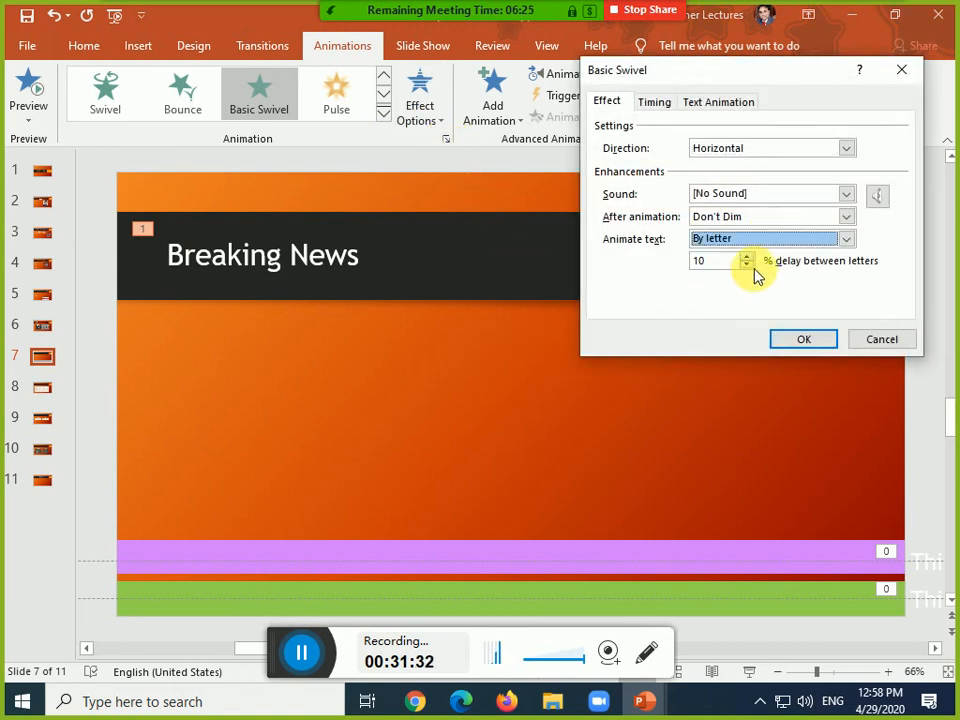
pyautogui.press('Tab')
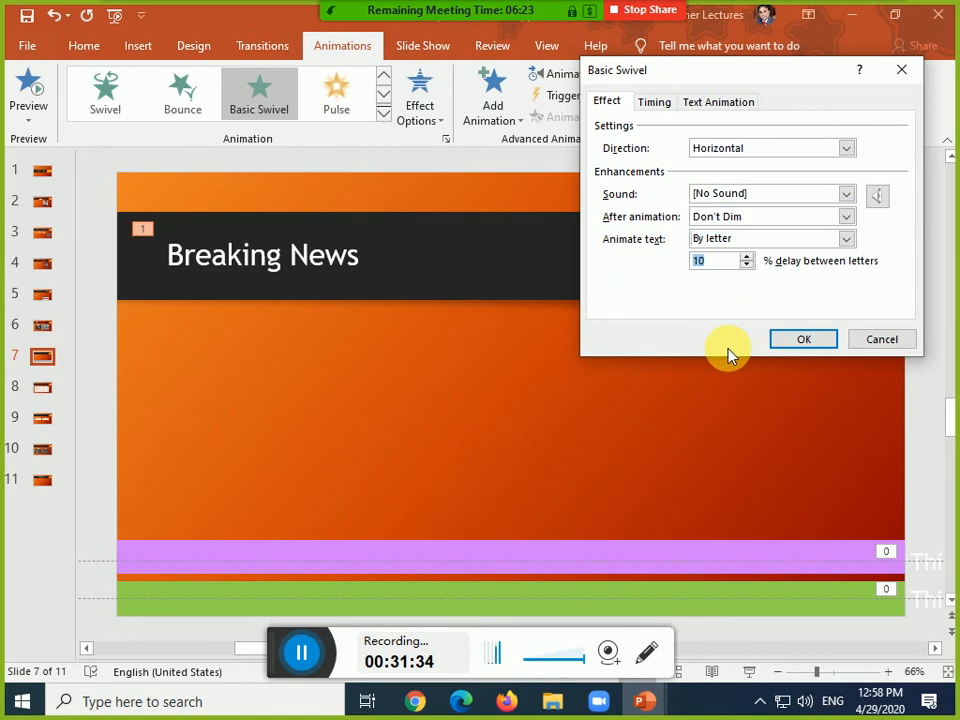
pyautogui.write('25')
pyautogui.click(815, 345)
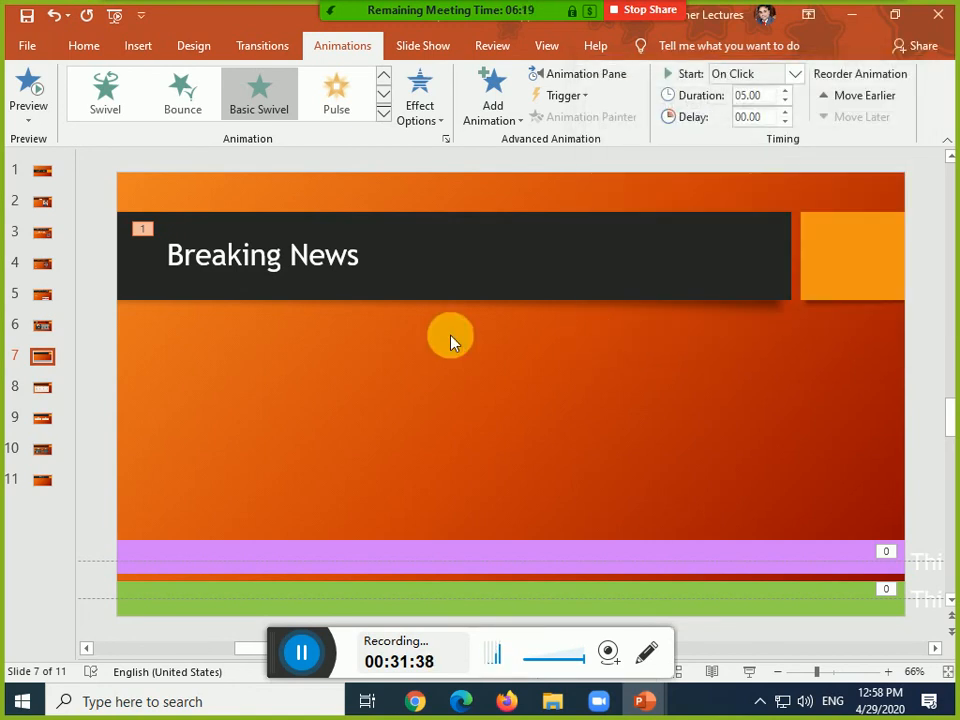
pyautogui.hotkey('shift', 'F5')
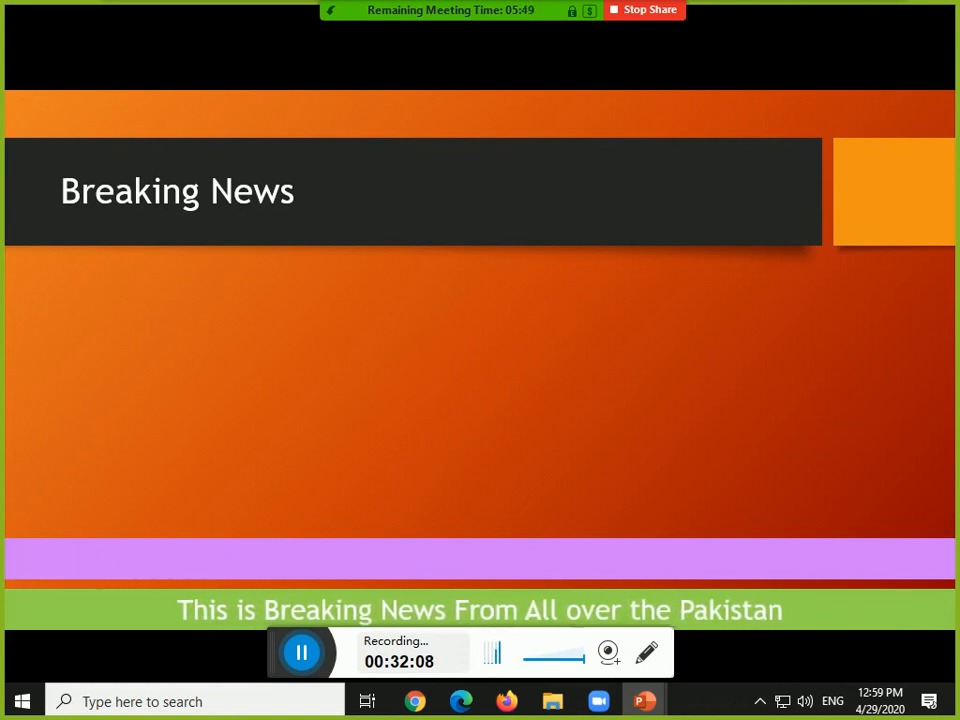
pyautogui.press('Escape')
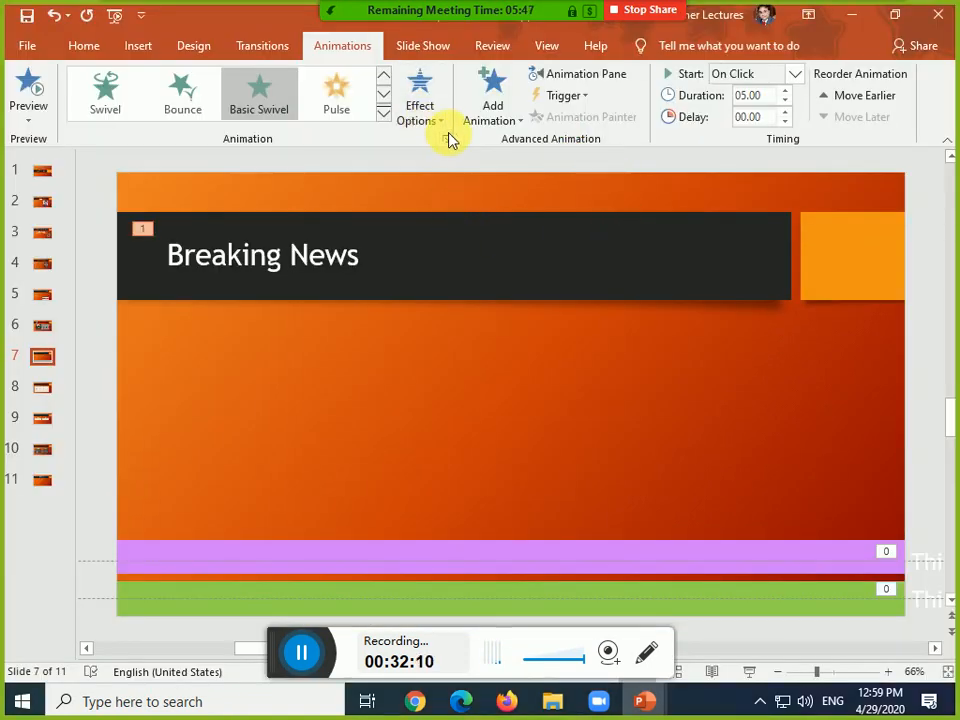
# Set the title's Basic Swivel effect to start With Previous and repeat Until End of Slide
pyautogui.click(446, 139)
pyautogui.click(654, 101)
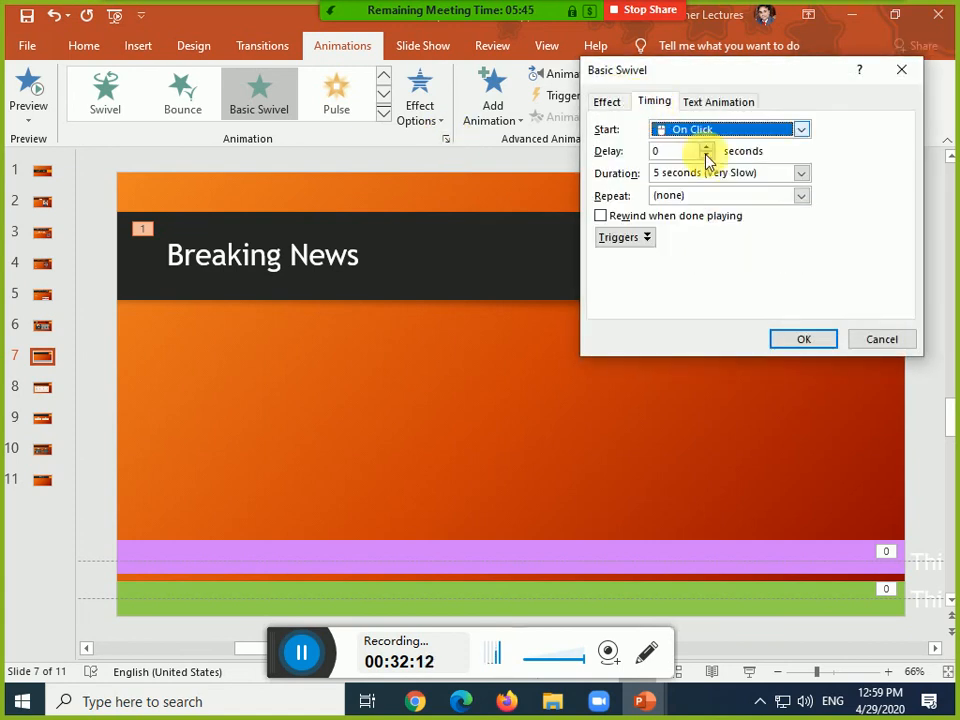
pyautogui.click(724, 131)
pyautogui.click(718, 164)
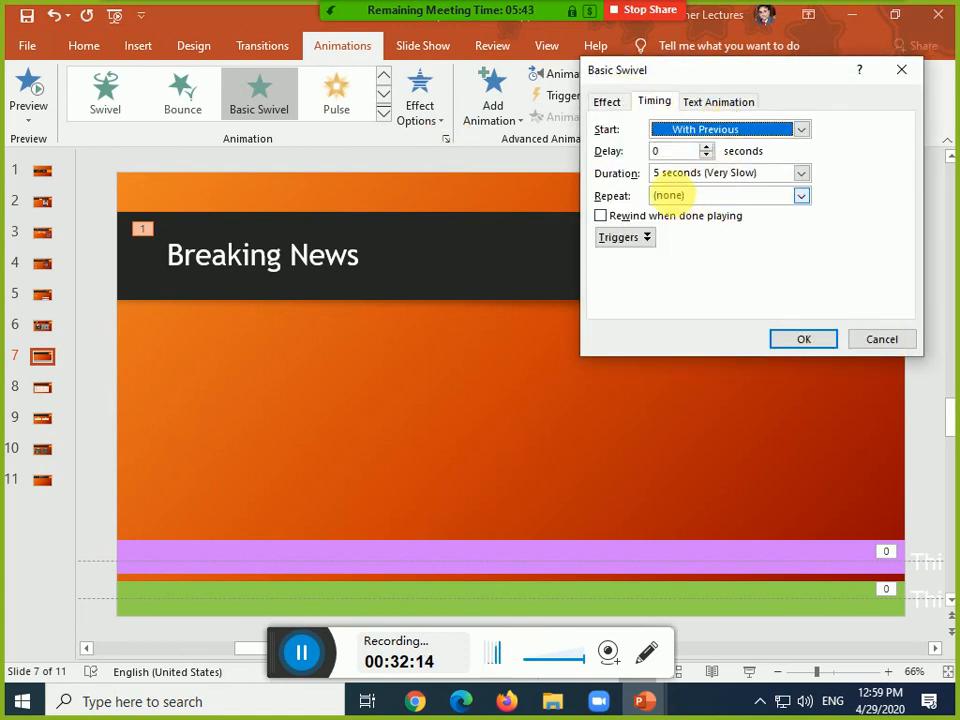
pyautogui.click(696, 197)
pyautogui.click(800, 197)
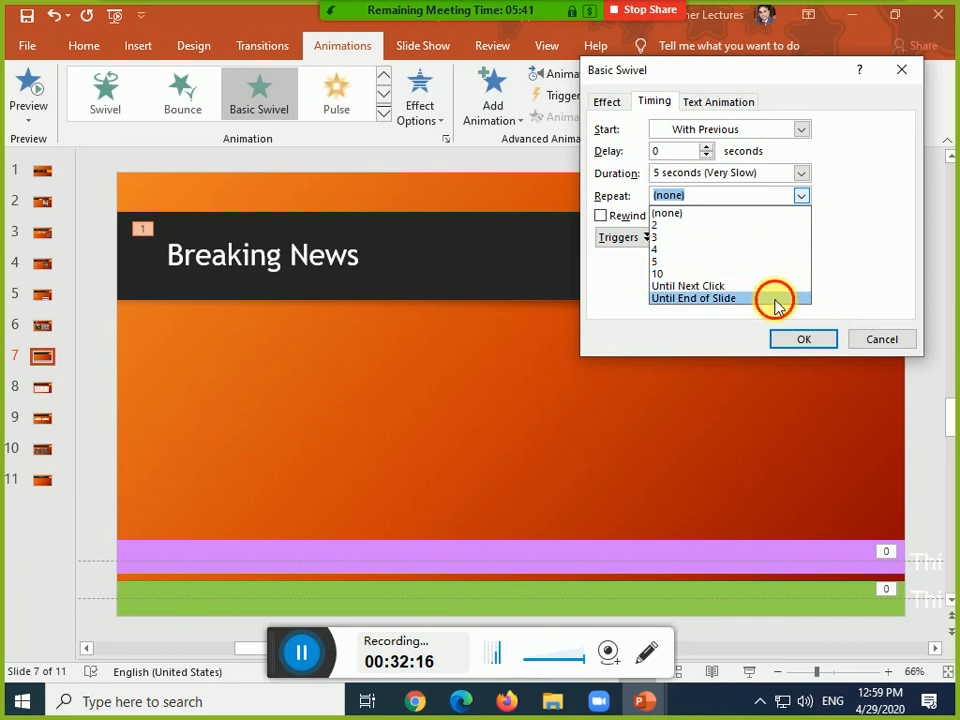
pyautogui.click(777, 299)
pyautogui.click(803, 340)
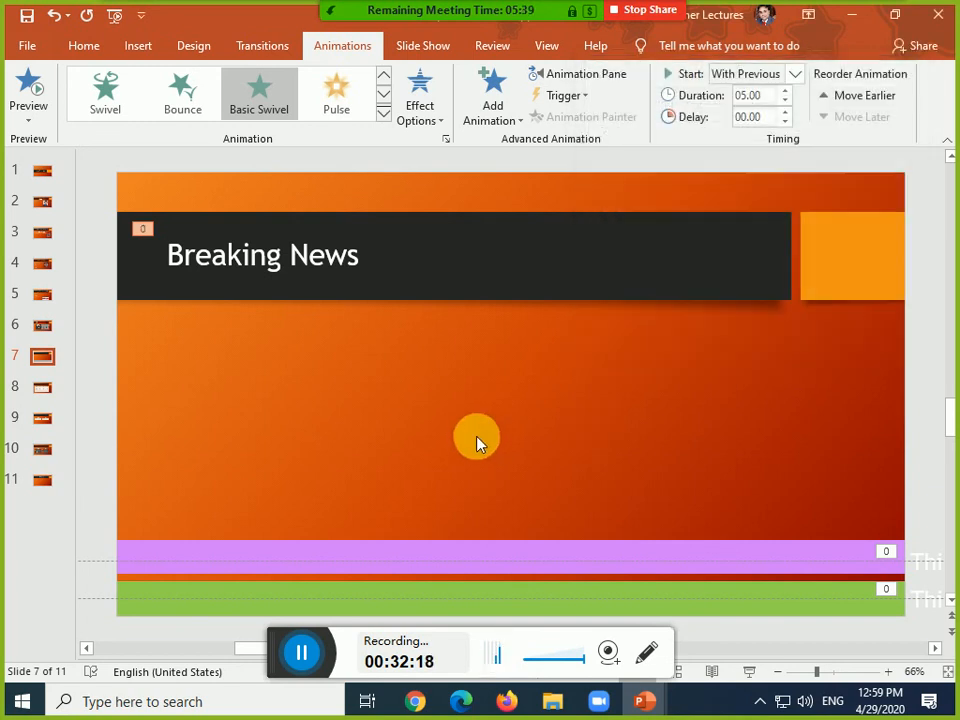
pyautogui.click(547, 435)
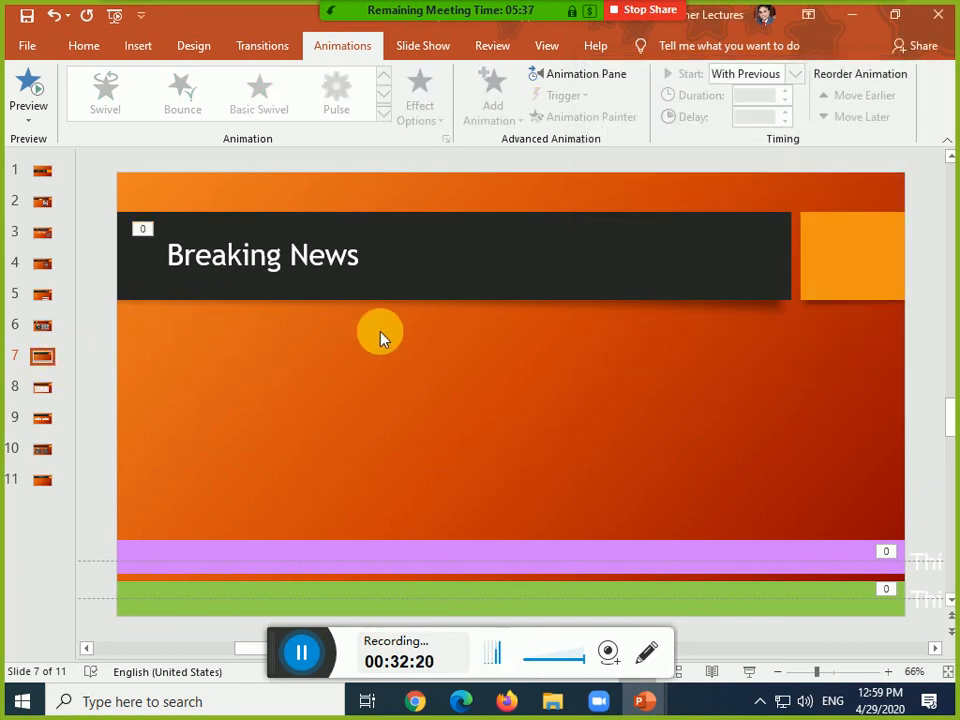
pyautogui.click(138, 47)
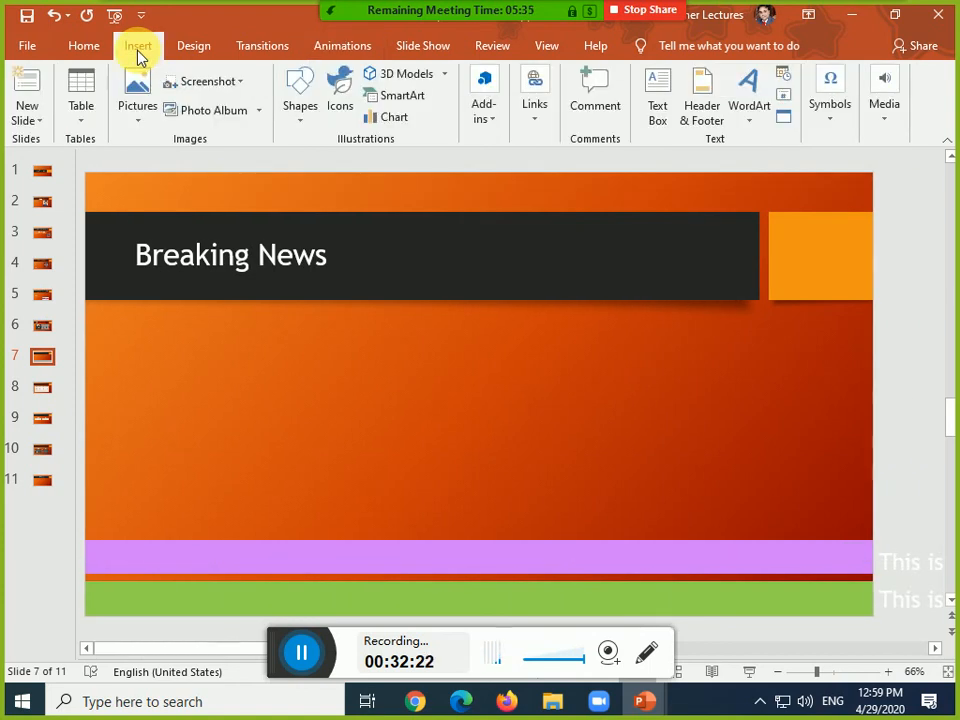
pyautogui.click(137, 100)
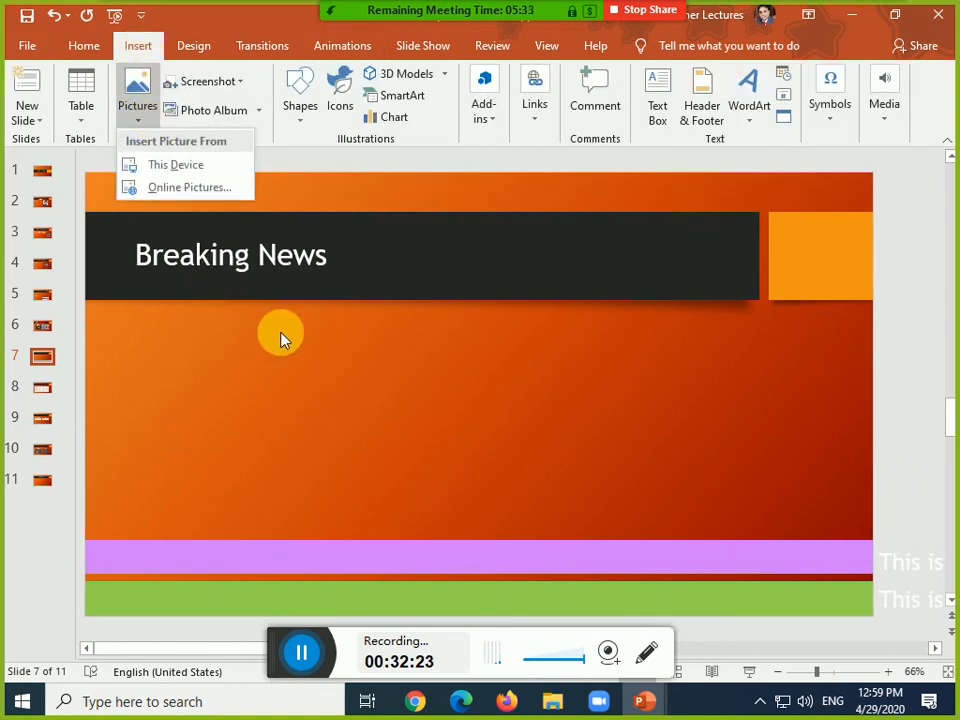
pyautogui.click(196, 176)
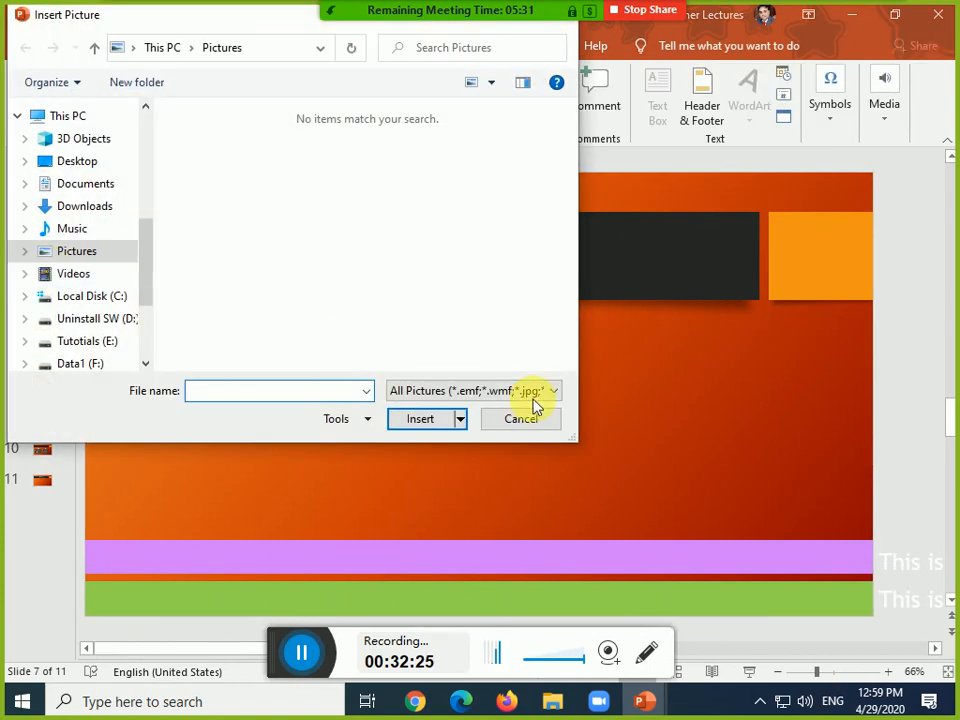
pyautogui.click(521, 420)
# Copy the virus picture from the COVID-19 SYMPTOMS slide and paste it onto the Breaking News slide
pyautogui.click(45, 298)
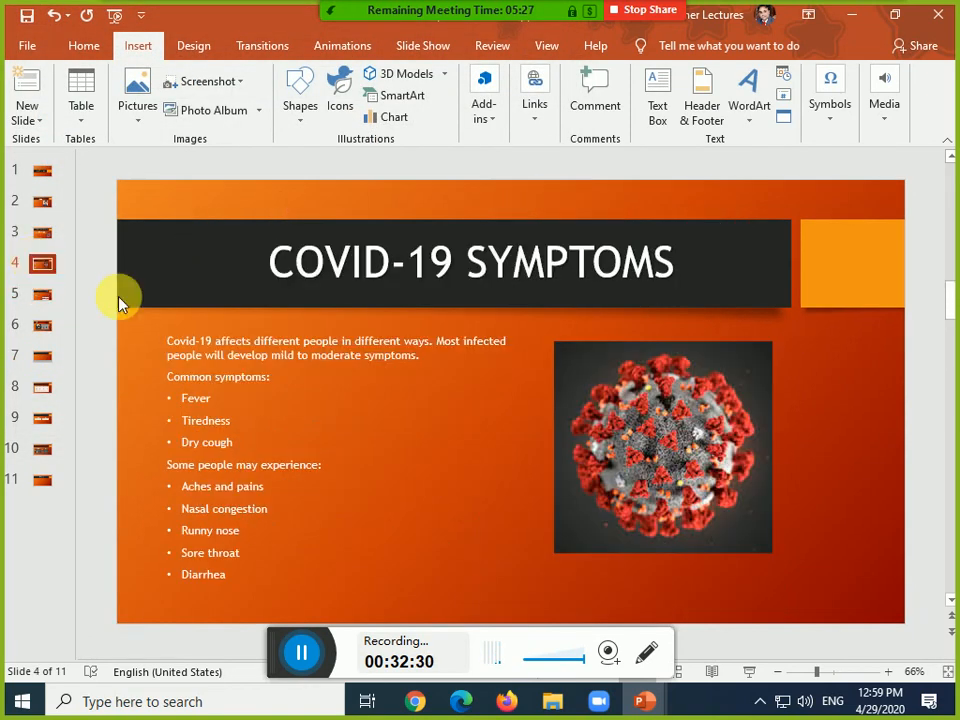
pyautogui.click(655, 440)
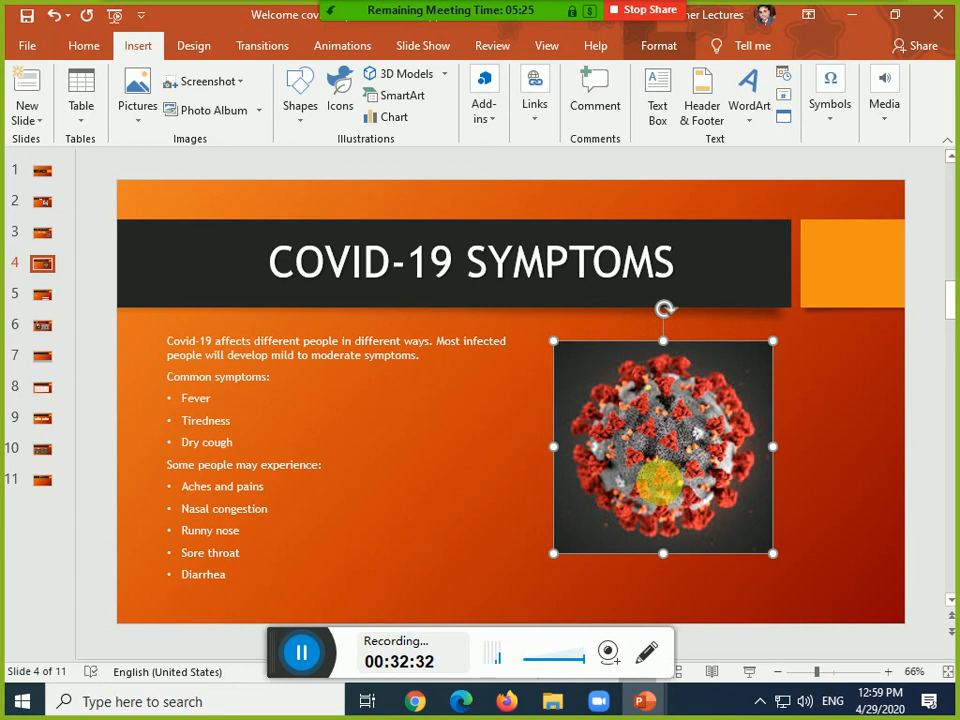
pyautogui.click(42, 306)
pyautogui.click(41, 326)
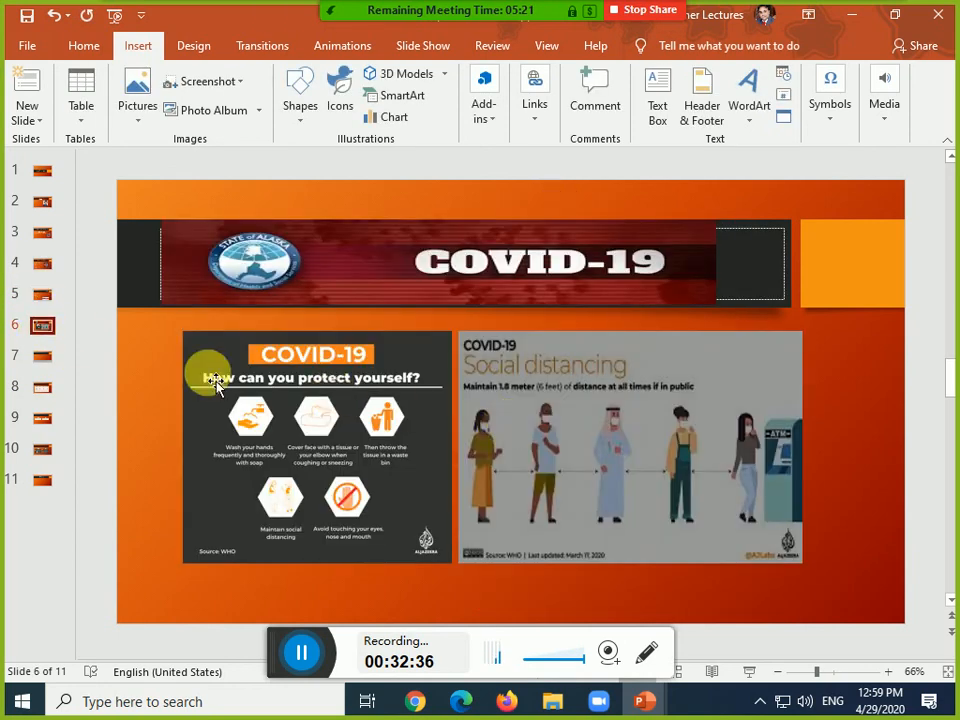
pyautogui.click(39, 355)
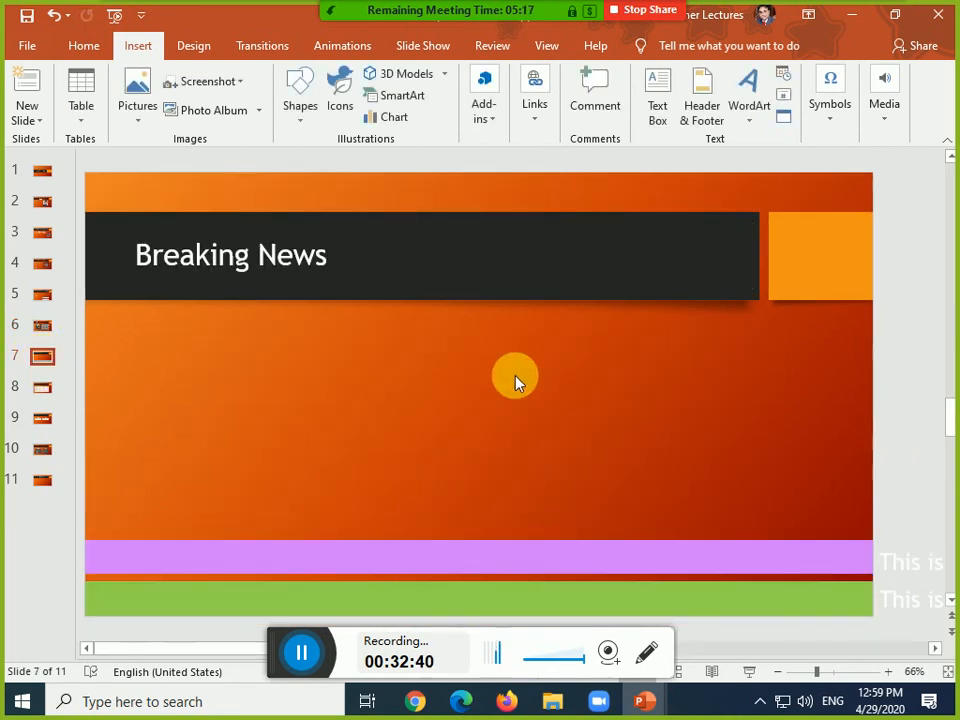
pyautogui.hotkey('ctrl', 'v')
pyautogui.moveTo(672, 447); pyautogui.dragTo(710, 427)
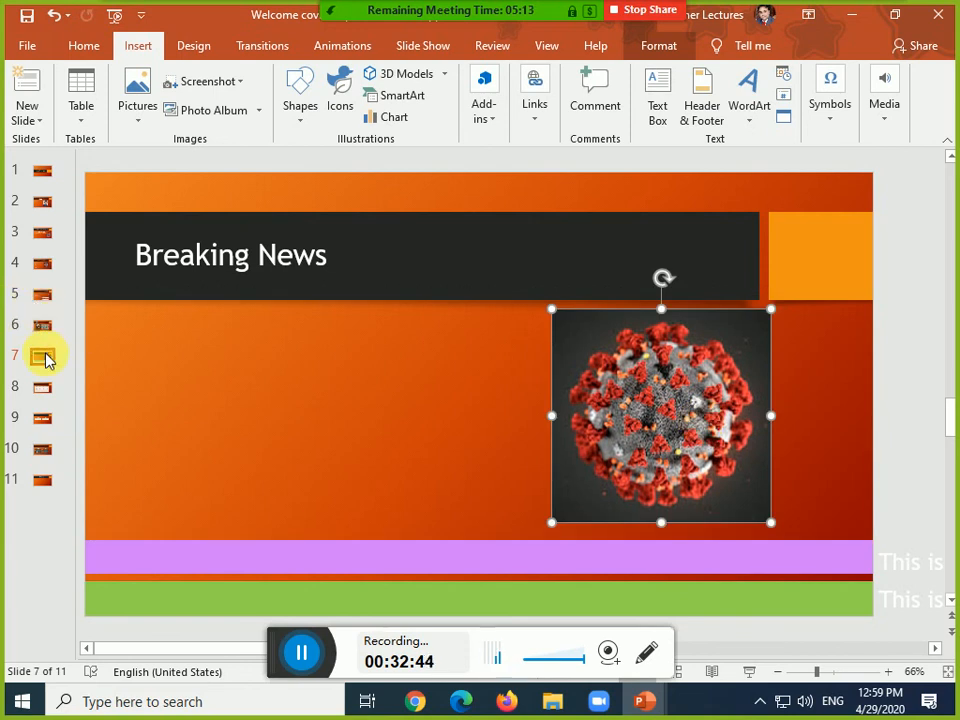
# Reduce the pasted virus picture on the Breaking News slide to about 8.27 × 8.5 cm
pyautogui.click(42, 323)
pyautogui.click(47, 353)
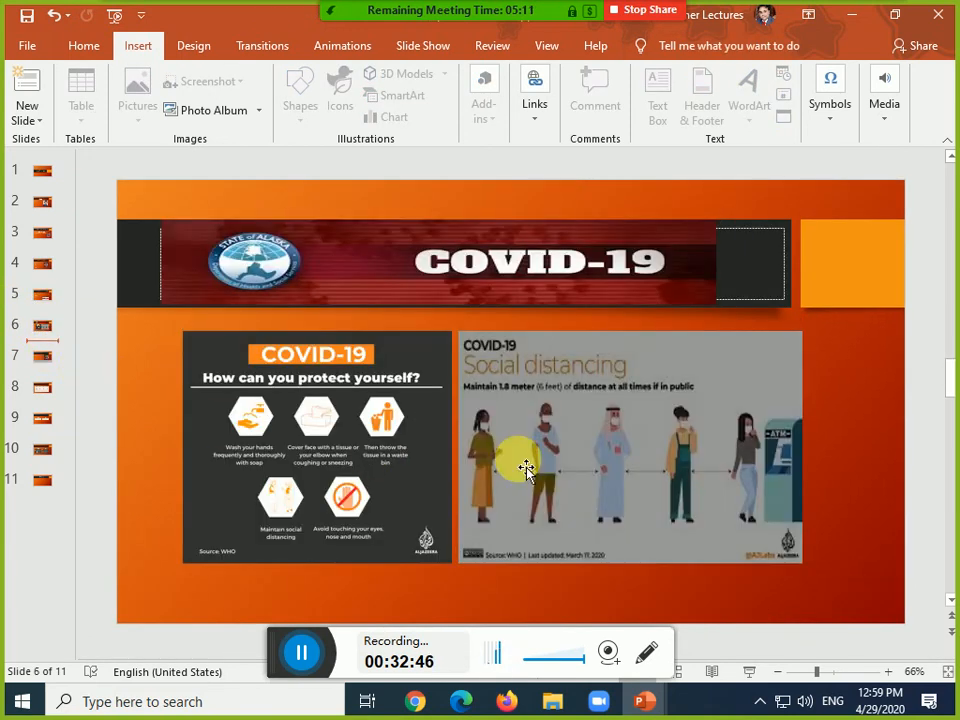
pyautogui.click(45, 365)
pyautogui.click(752, 498)
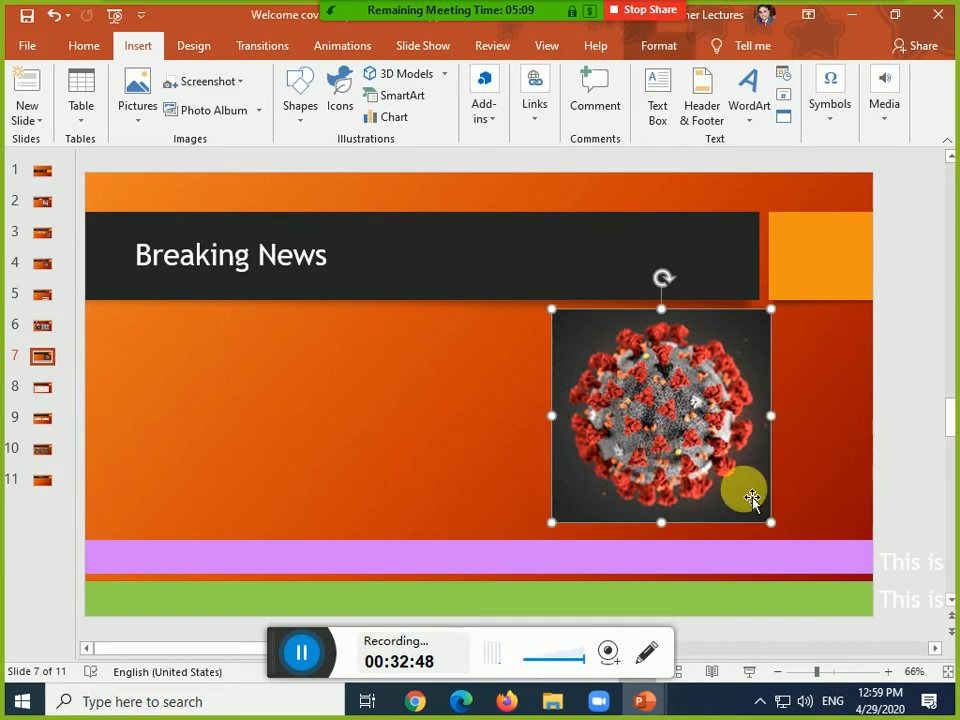
pyautogui.moveTo(768, 522); pyautogui.dragTo(758, 488)
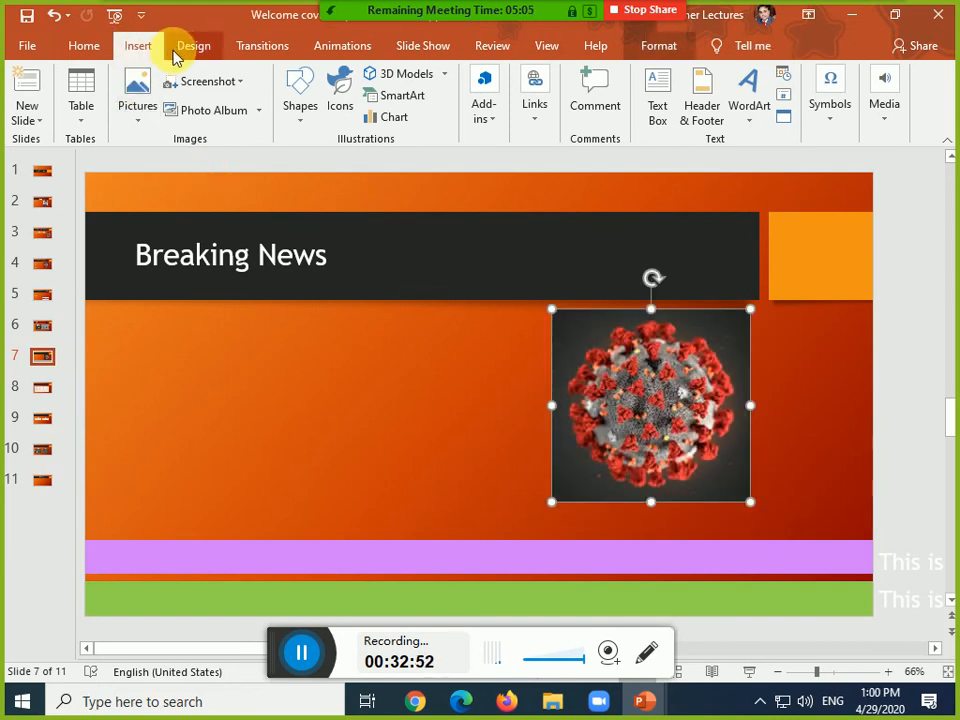
# Make the virus picture's dark background transparent and shrink the picture to about 3.08 × 3.17 cm, placed just below the slide's orange block
pyautogui.click(668, 45)
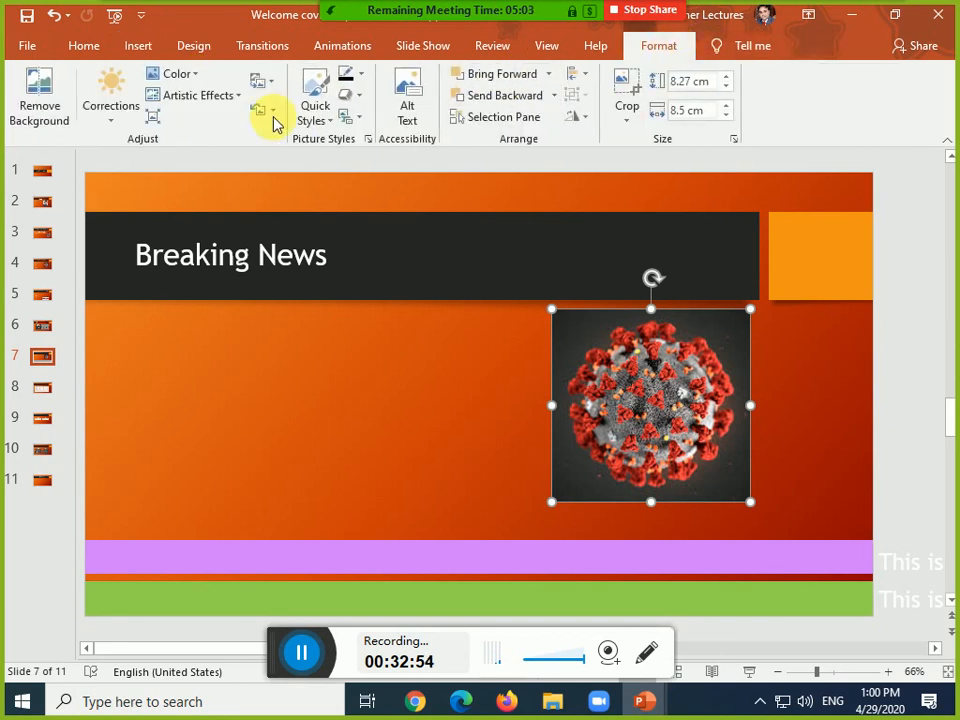
pyautogui.click(189, 73)
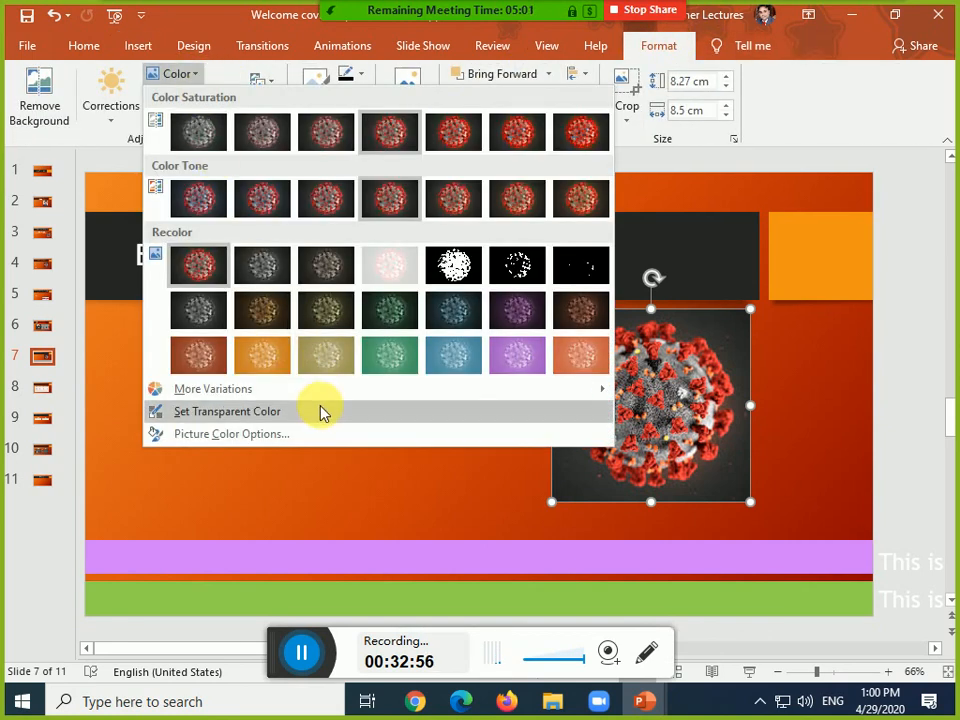
pyautogui.click(323, 413)
pyautogui.click(579, 336)
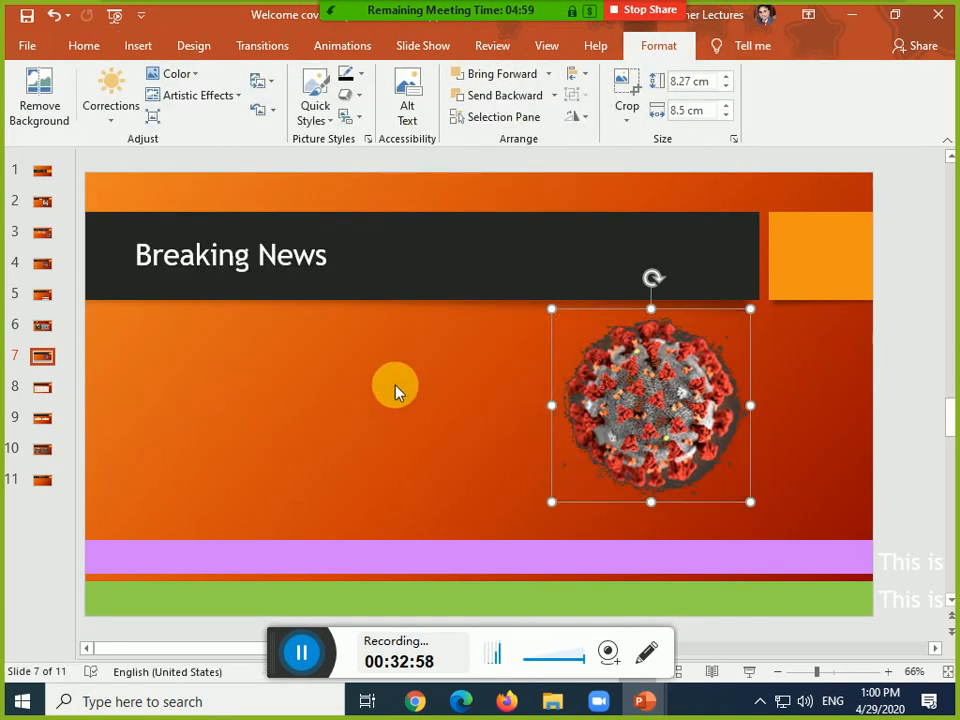
pyautogui.click(858, 402)
pyautogui.click(714, 443)
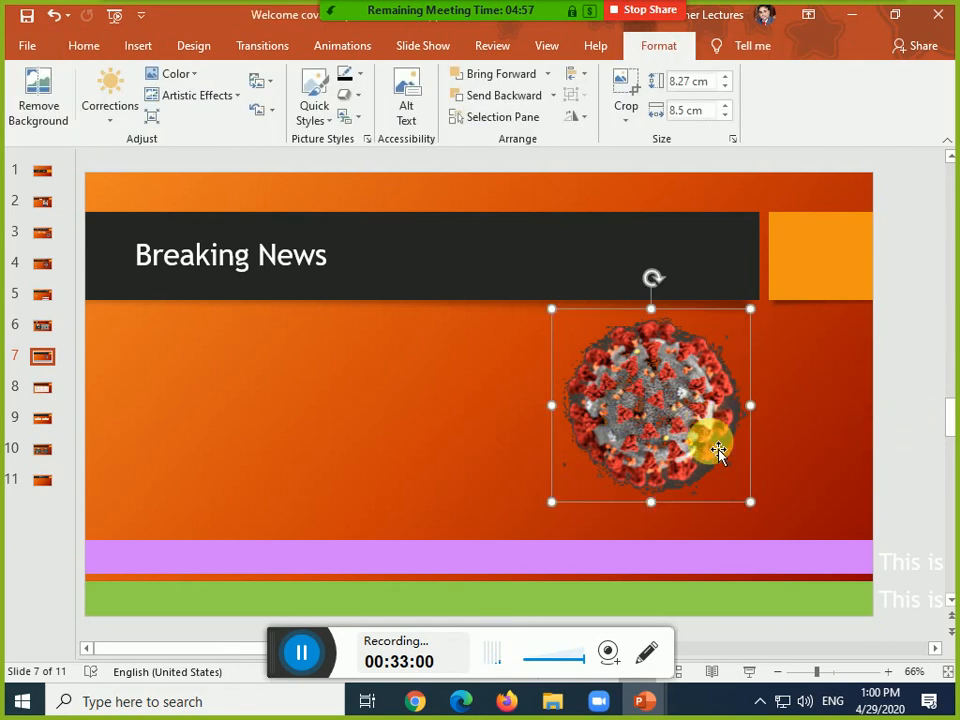
pyautogui.moveTo(750, 501); pyautogui.dragTo(800, 352)
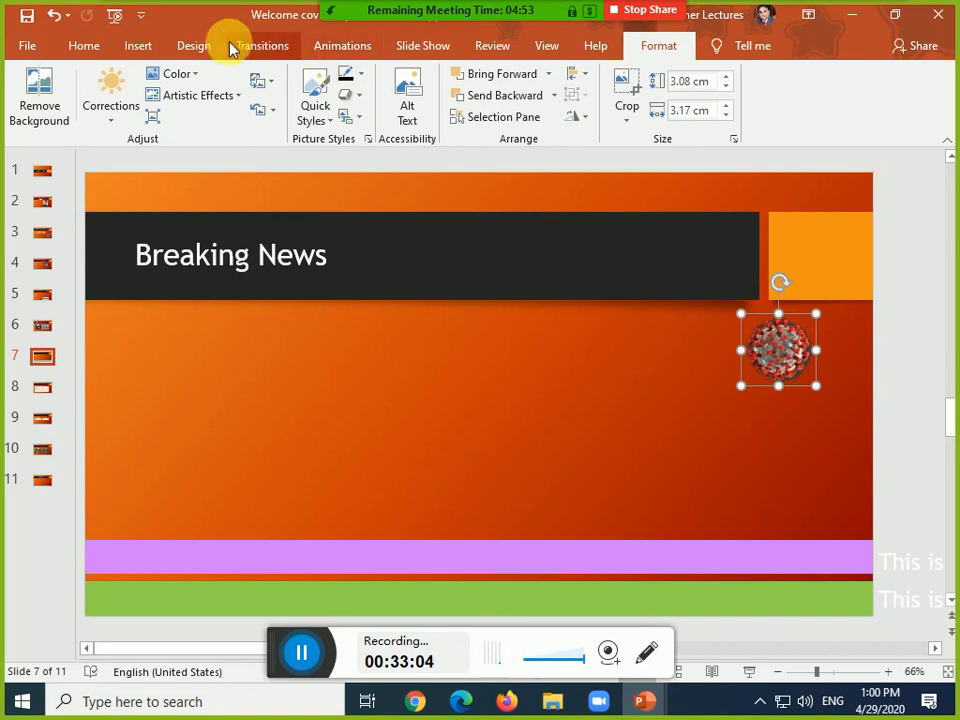
# Apply the Spiral Left motion path to the virus picture
pyautogui.click(336, 48)
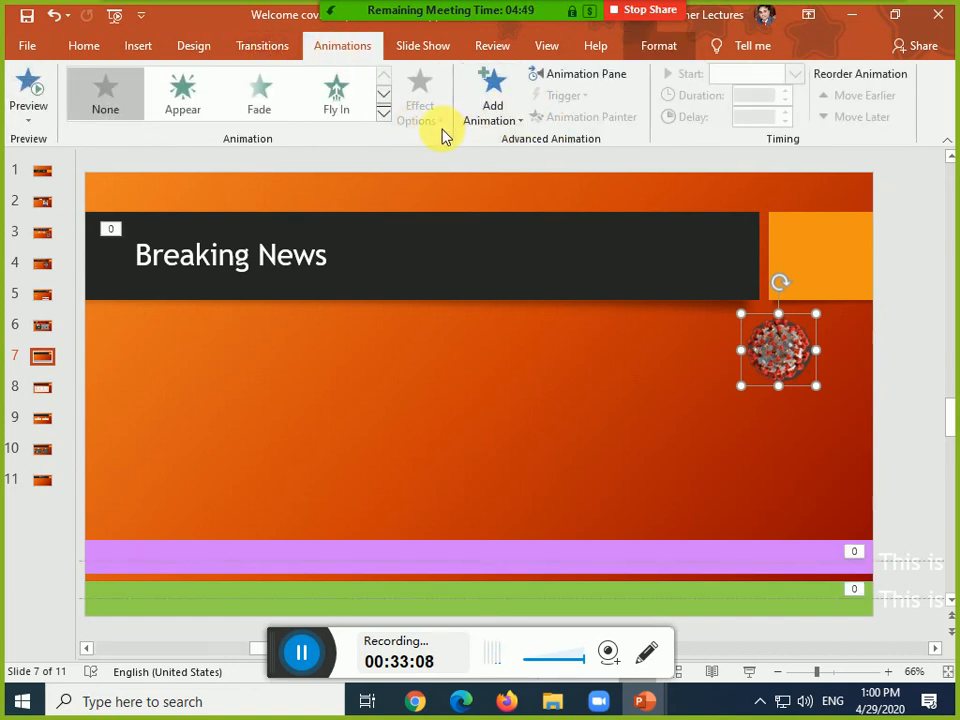
pyautogui.click(381, 118)
pyautogui.scroll(-5, 300, 450)
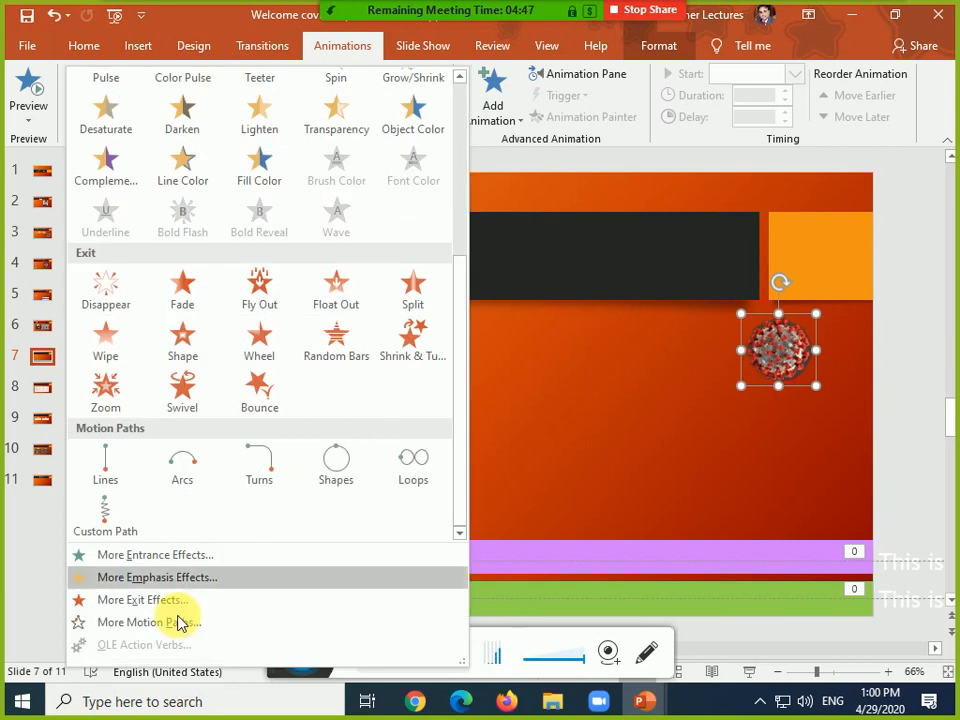
pyautogui.click(158, 624)
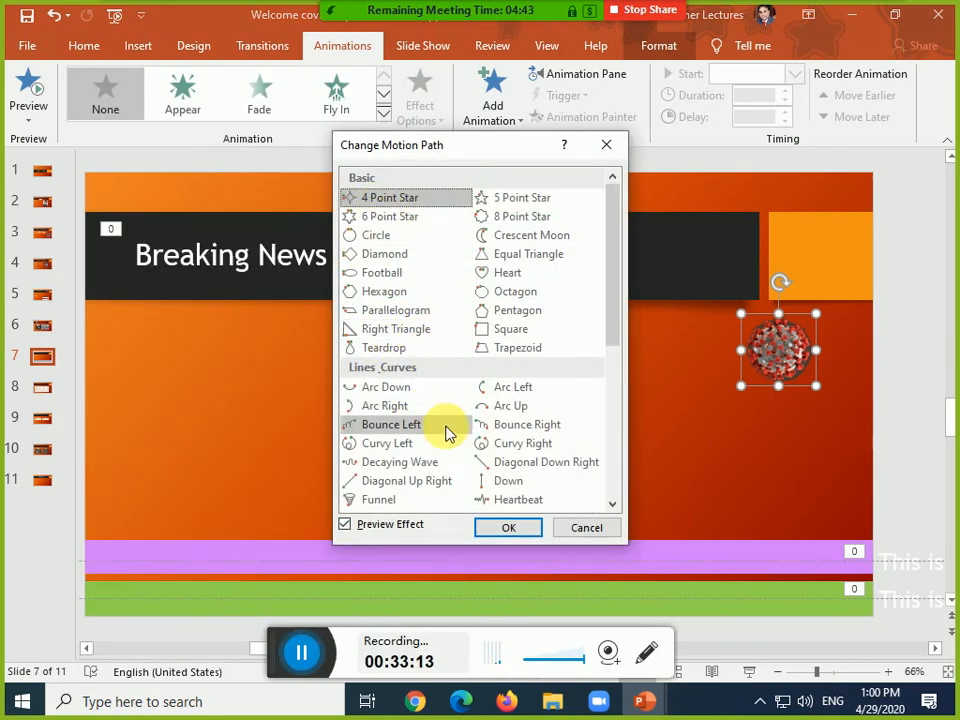
pyautogui.scroll(-2, 490, 405)
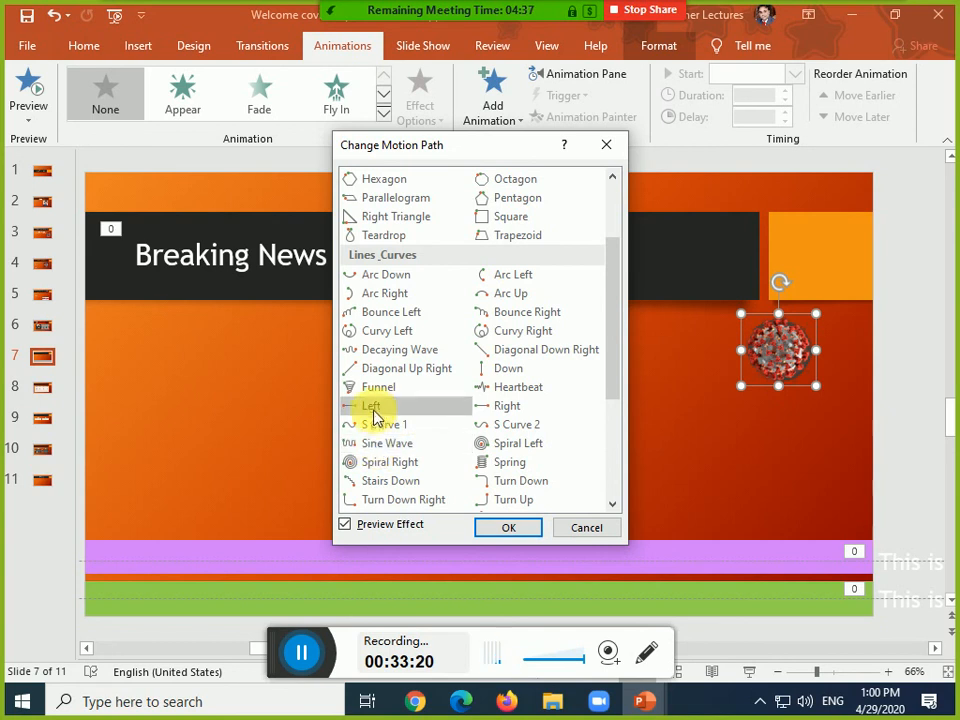
pyautogui.click(489, 452)
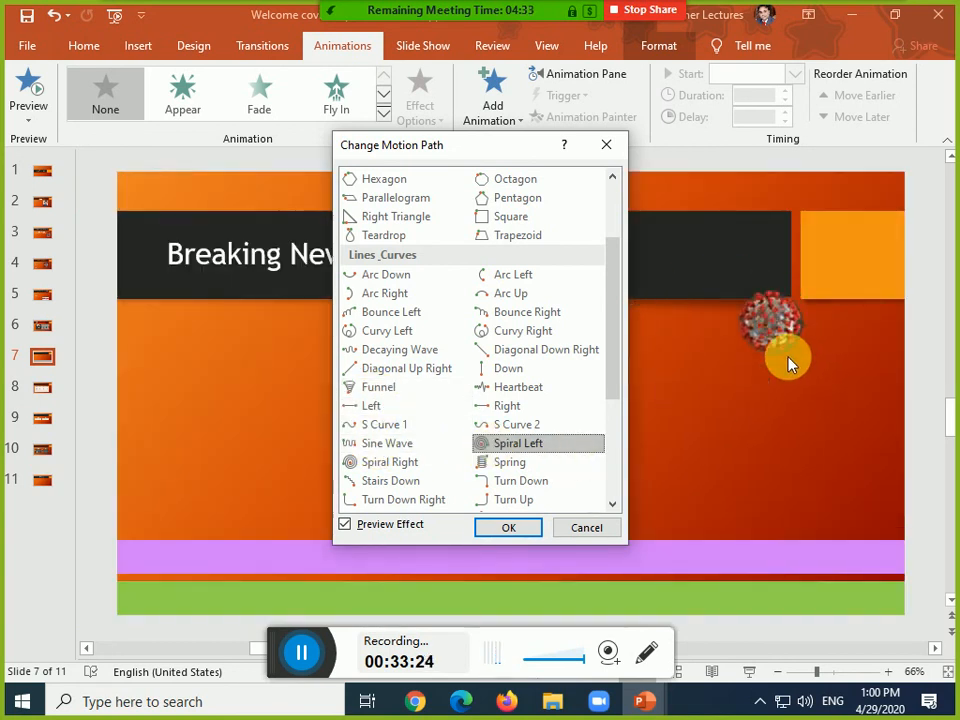
pyautogui.click(508, 527)
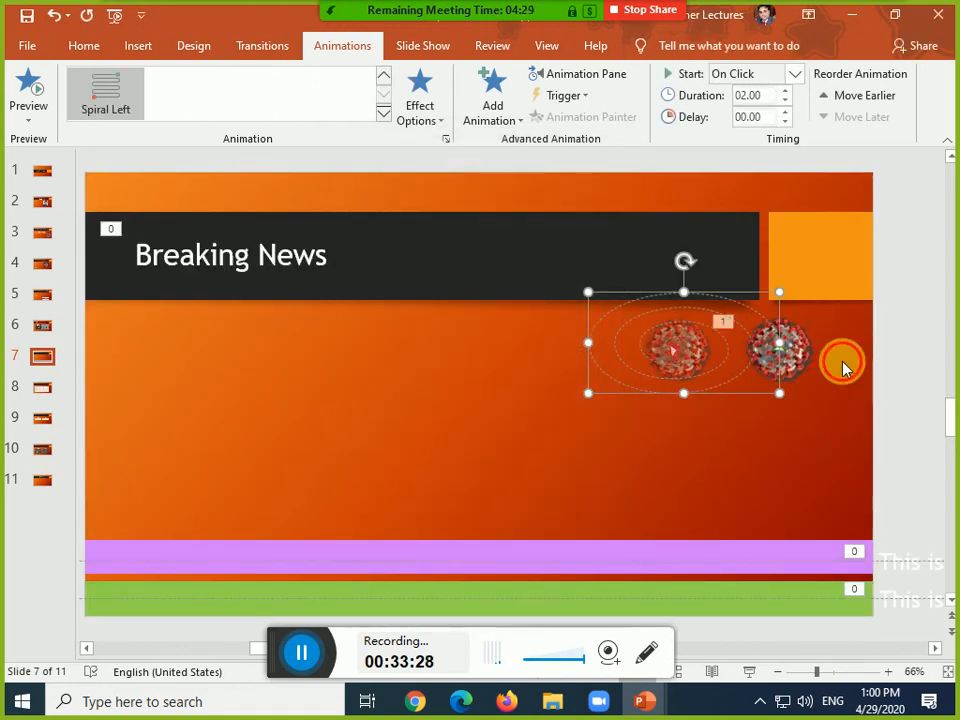
pyautogui.moveTo(780, 350); pyautogui.dragTo(918, 333)
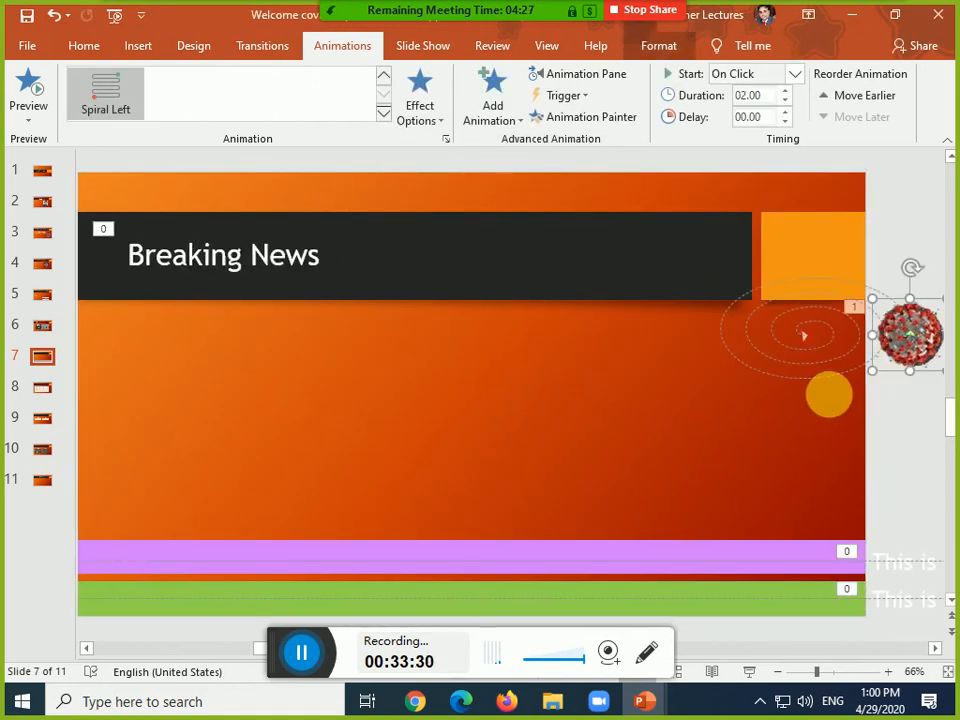
pyautogui.press('Delete')
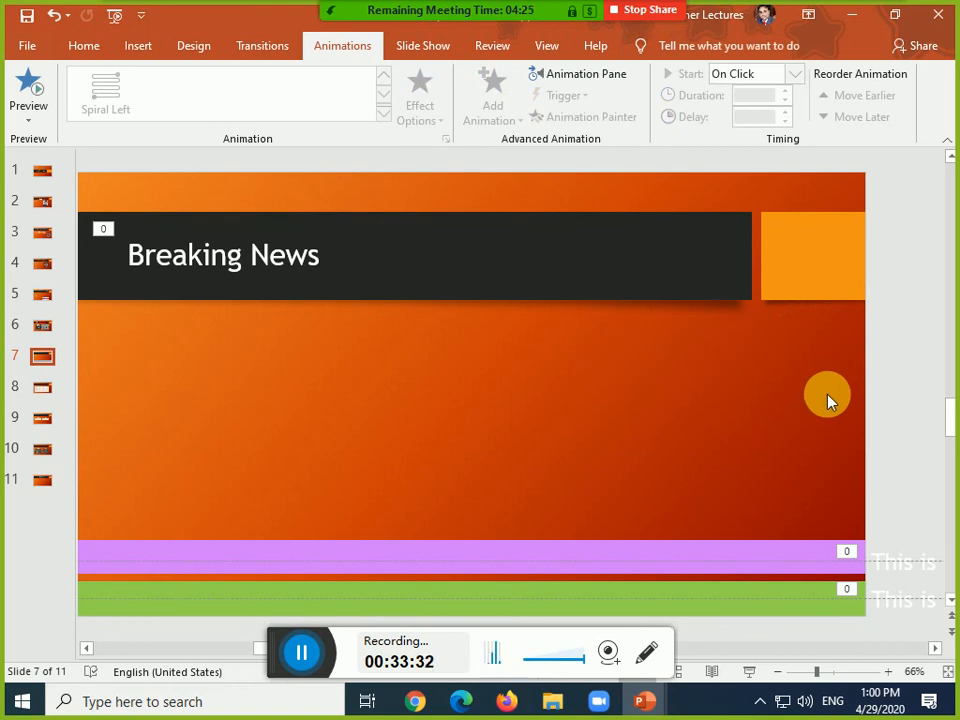
pyautogui.hotkey('ctrl', 'z')
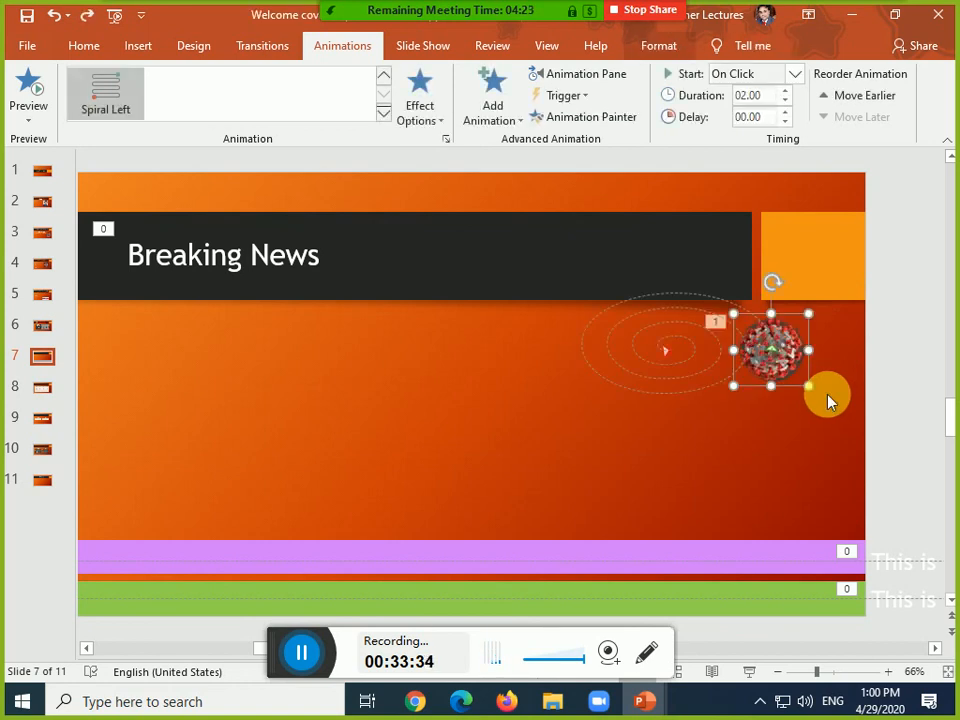
# Enlarge the virus picture's spiral motion path so that it spans nearly the whole slide
pyautogui.click(921, 377)
pyautogui.click(800, 358)
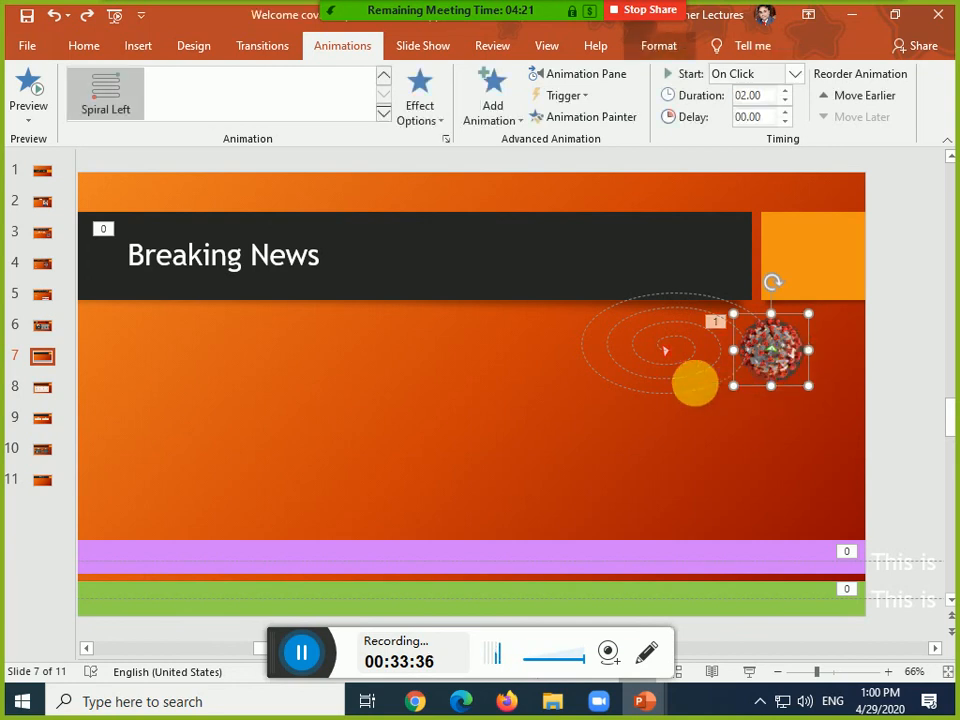
pyautogui.click(665, 393)
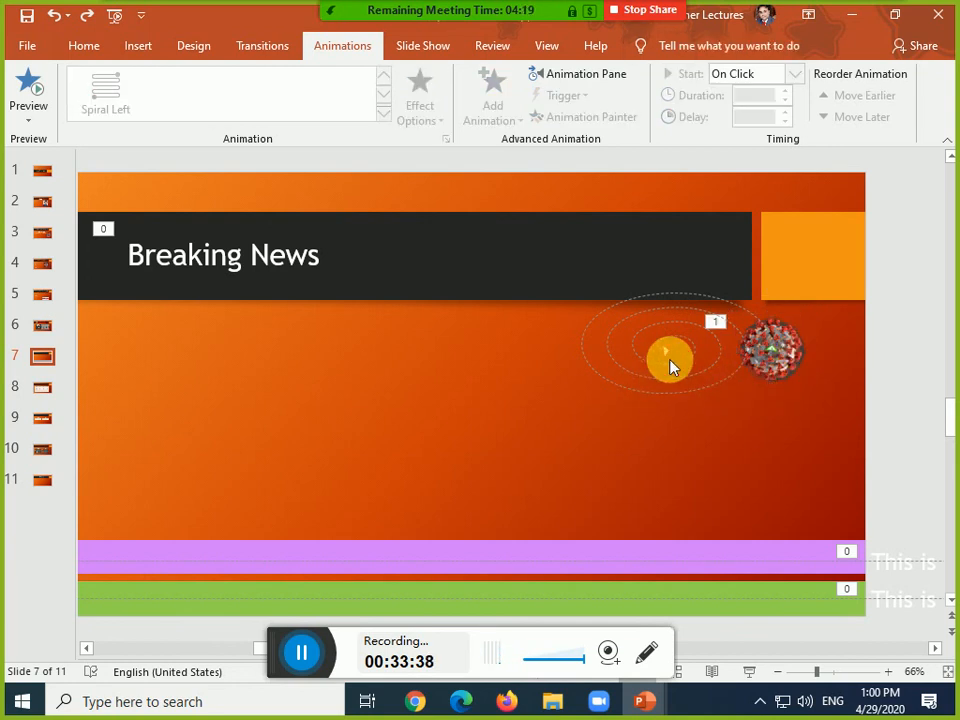
pyautogui.click(670, 365)
pyautogui.moveTo(588, 400); pyautogui.dragTo(110, 533)
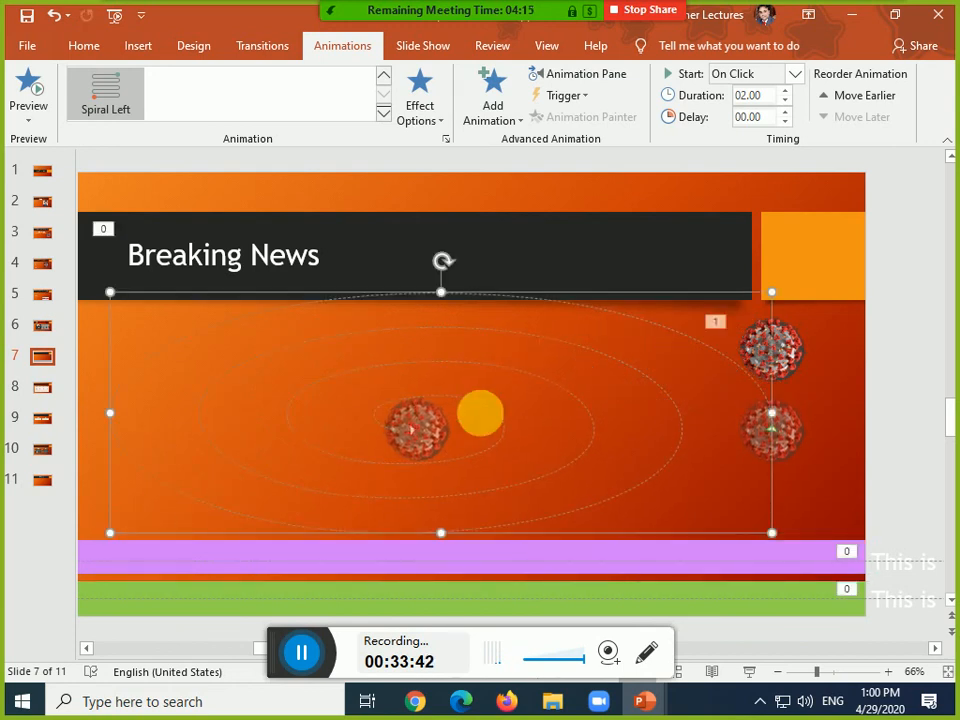
pyautogui.moveTo(441, 300); pyautogui.dragTo(456, 192)
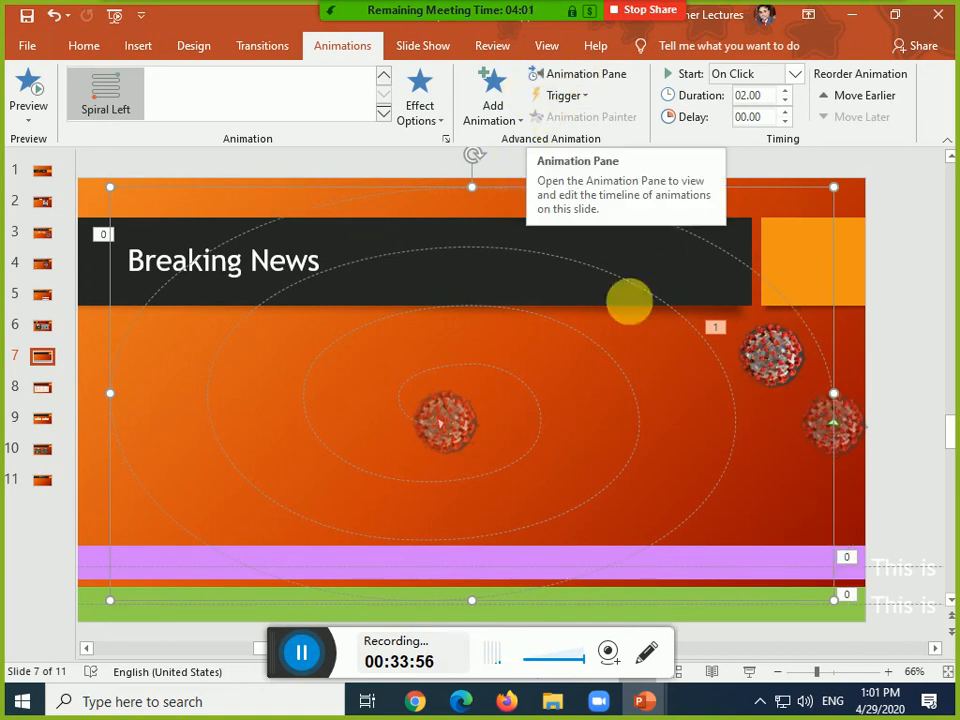
# Set the virus picture's Spiral Left animation to start With Previous with a duration of 20 seconds
pyautogui.click(773, 86)
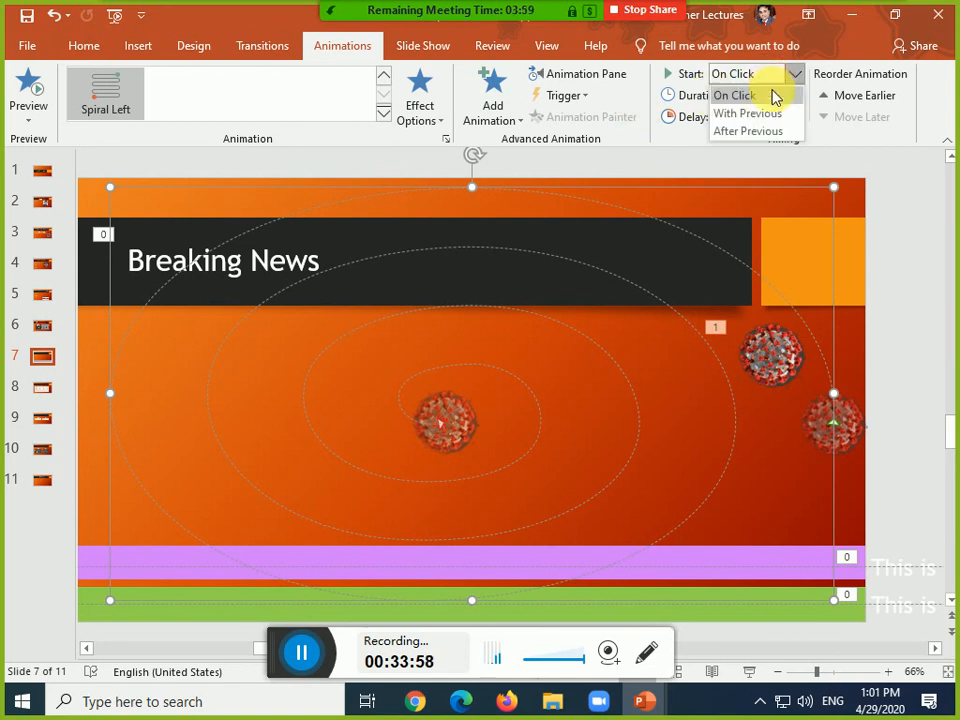
pyautogui.click(767, 111)
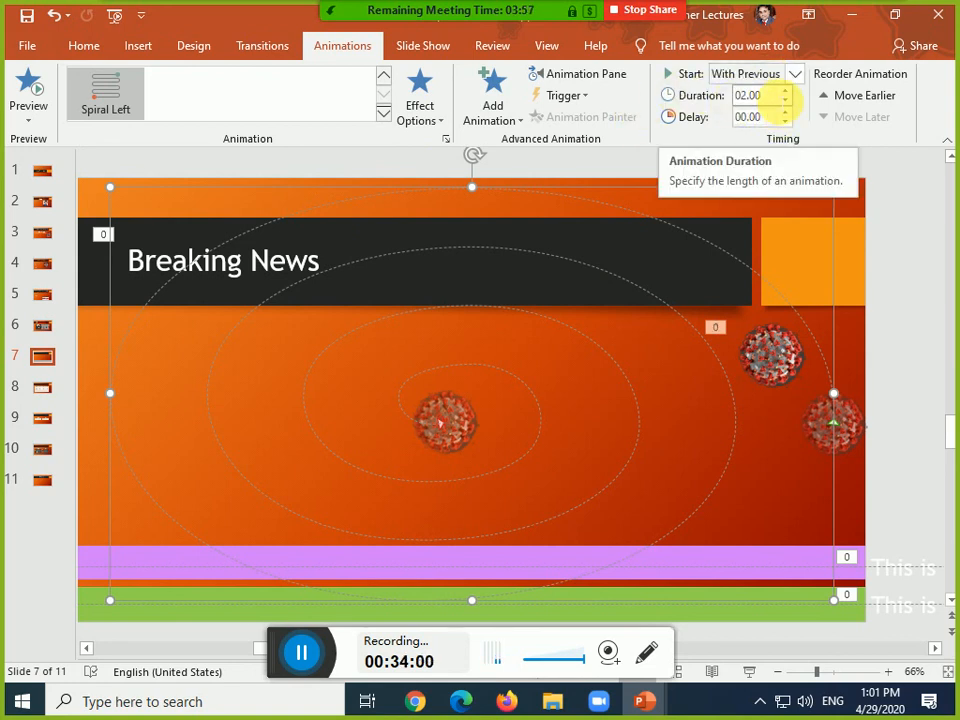
pyautogui.click(740, 96)
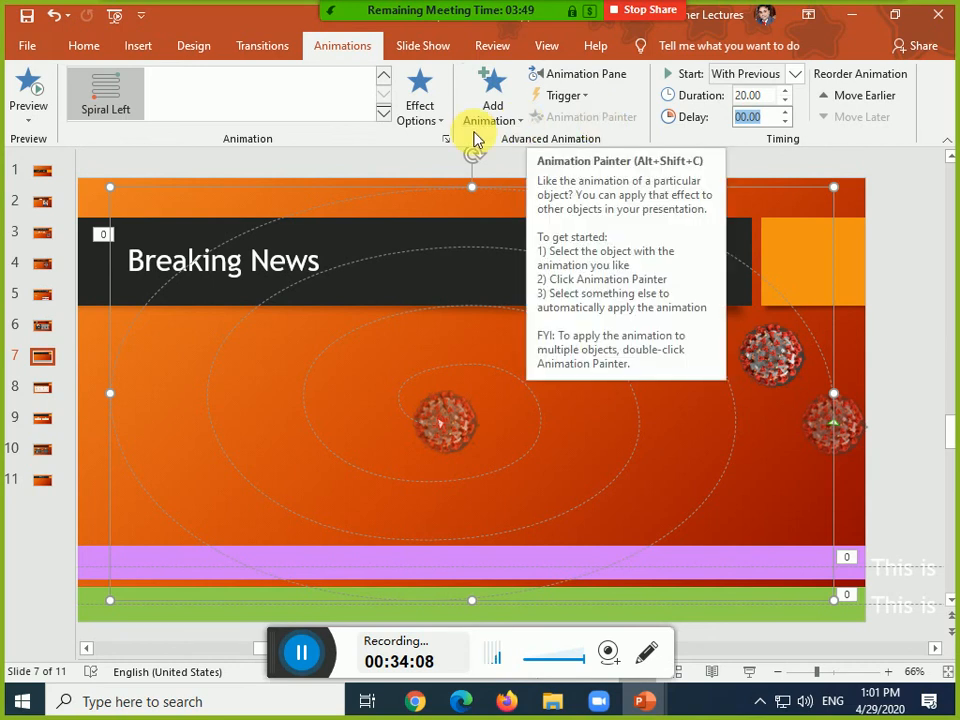
pyautogui.click(877, 251)
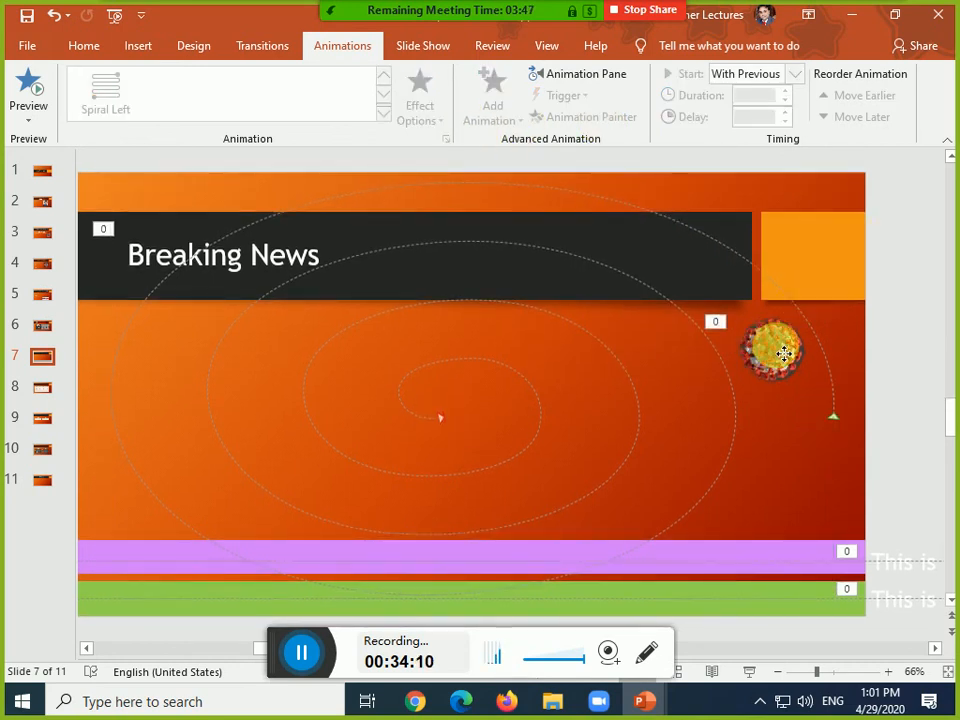
pyautogui.click(770, 350)
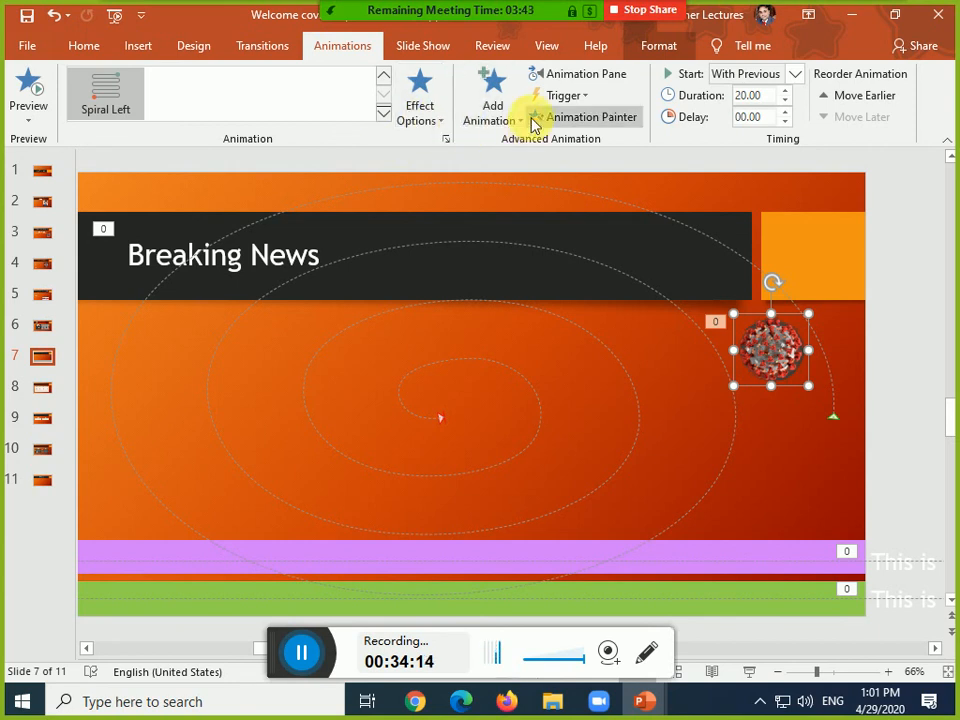
# Examine the Spiral Left effect options and the additional entrance and exit effects available for the virus picture
pyautogui.click(447, 140)
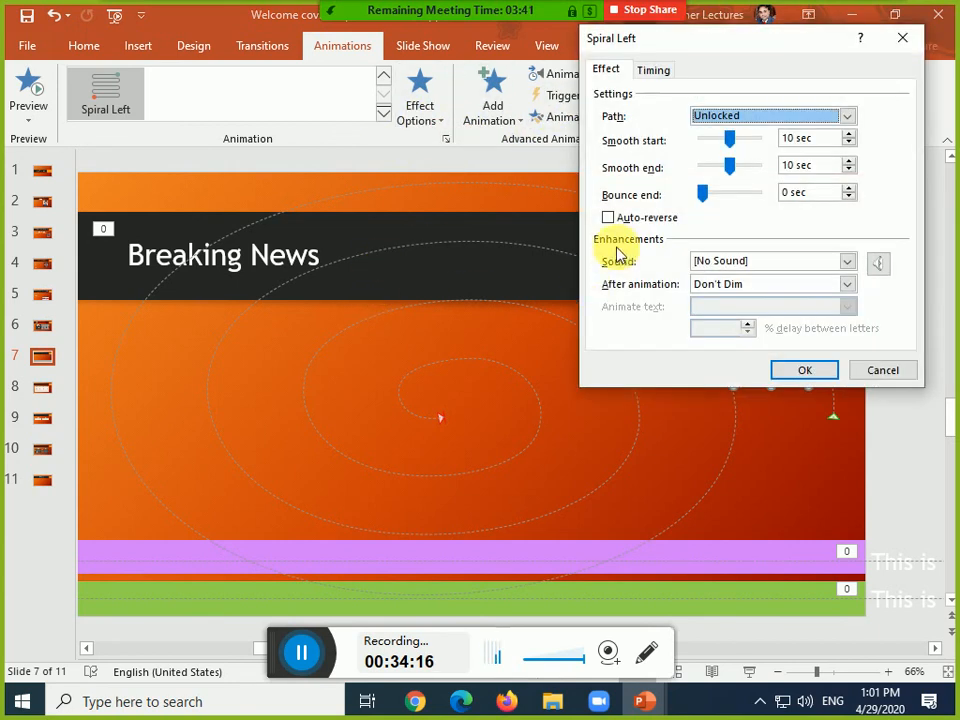
pyautogui.press('Escape')
pyautogui.click(383, 113)
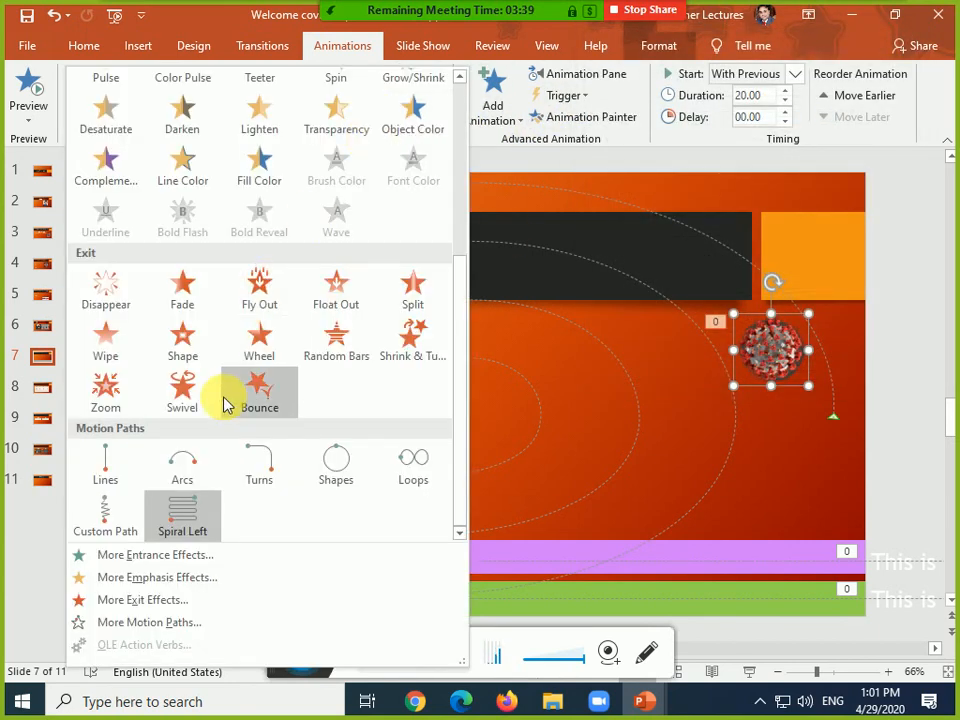
pyautogui.click(157, 556)
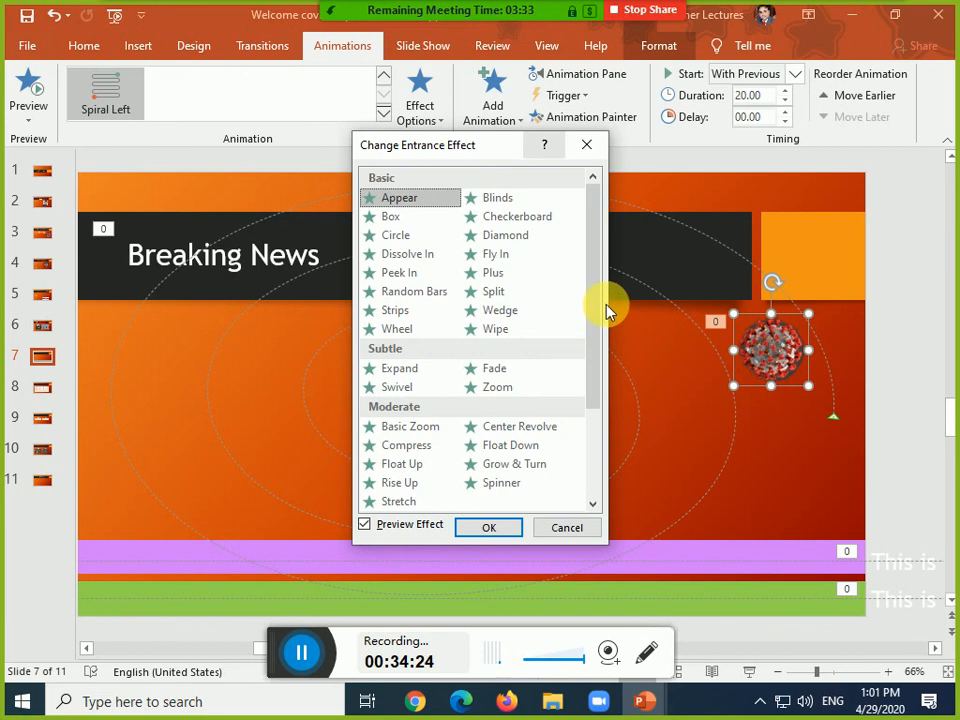
pyautogui.moveTo(598, 285); pyautogui.dragTo(601, 393)
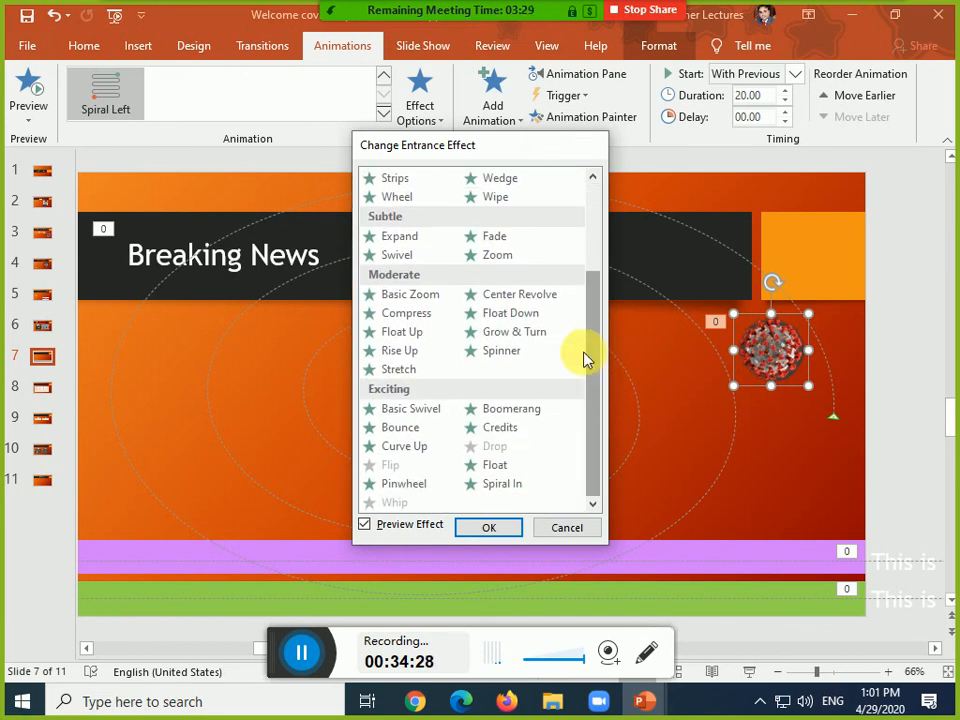
pyautogui.press('Escape')
pyautogui.click(446, 139)
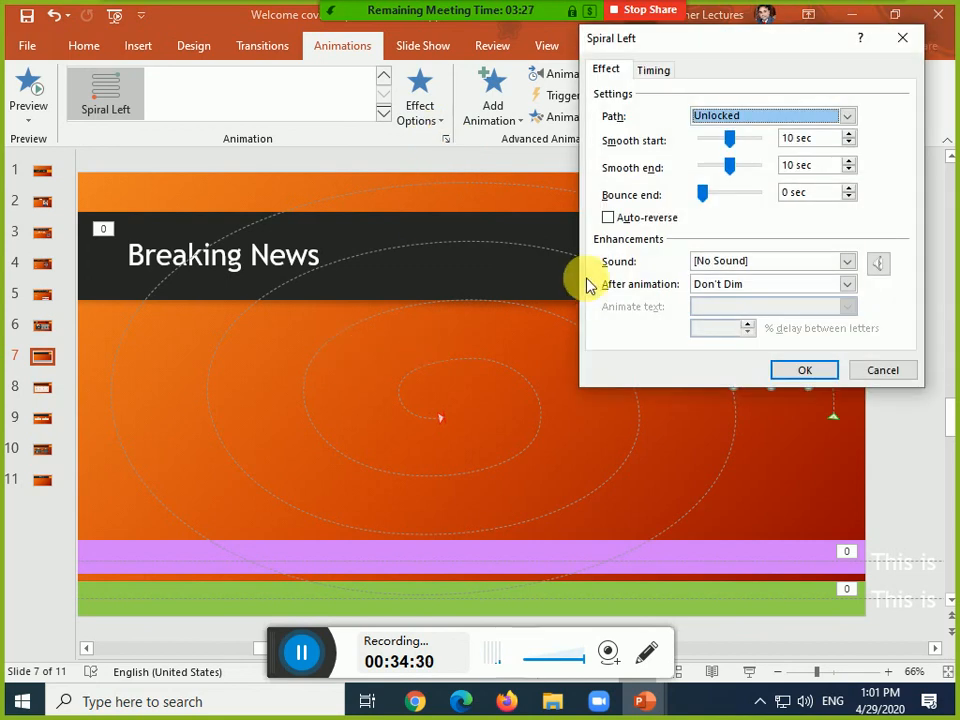
pyautogui.press('Escape')
pyautogui.click(382, 117)
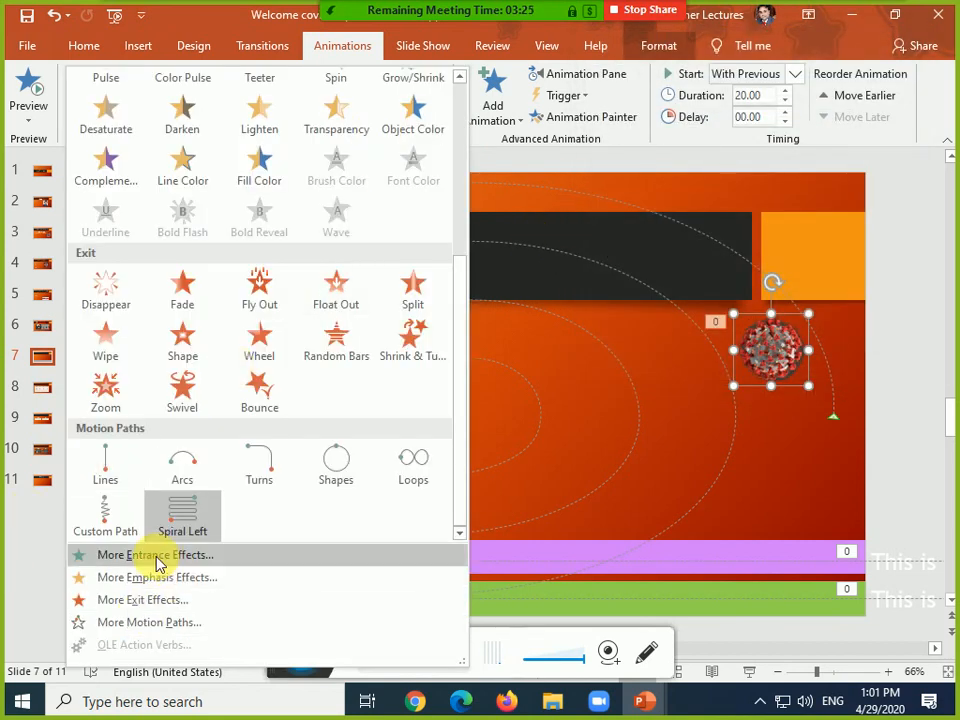
pyautogui.click(168, 601)
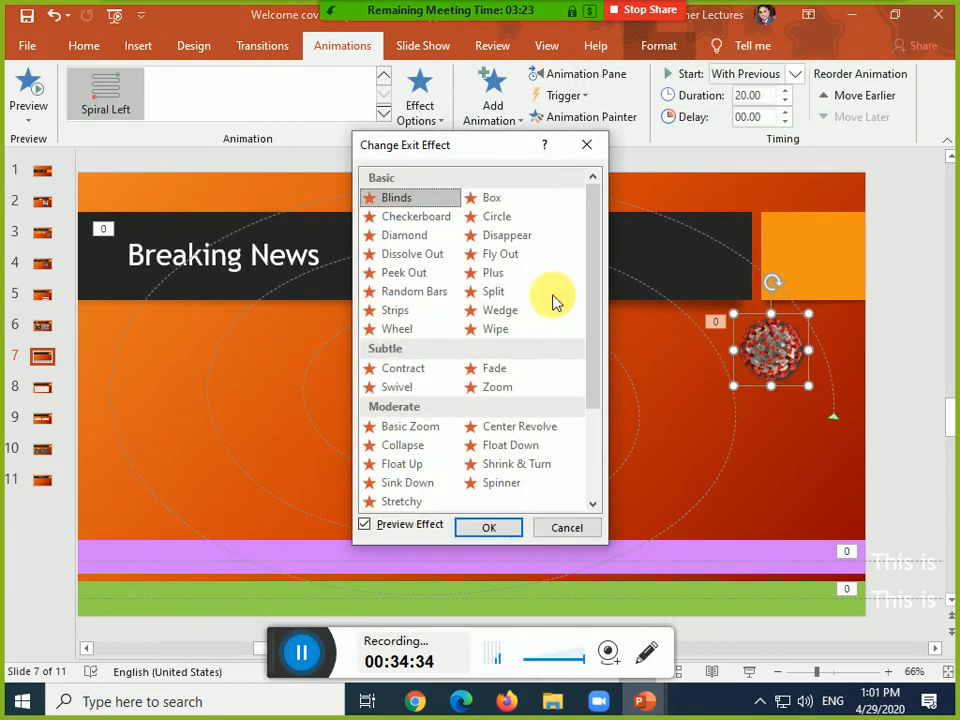
pyautogui.moveTo(592, 265); pyautogui.dragTo(587, 338)
pyautogui.click(587, 145)
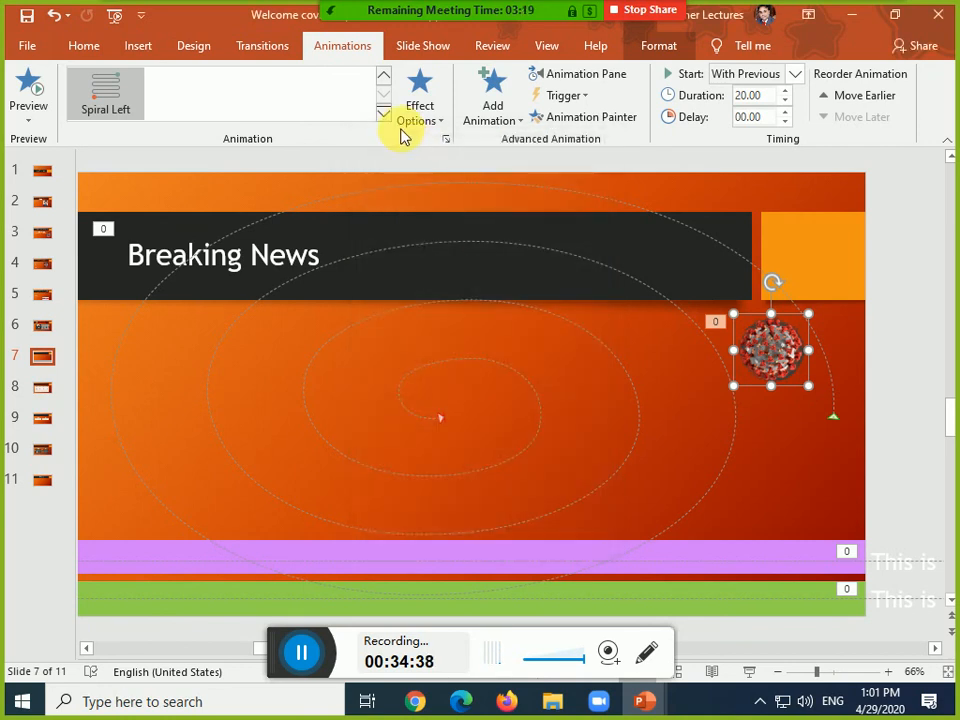
# Change the virus picture's animation to the Blink emphasis effect
pyautogui.click(387, 116)
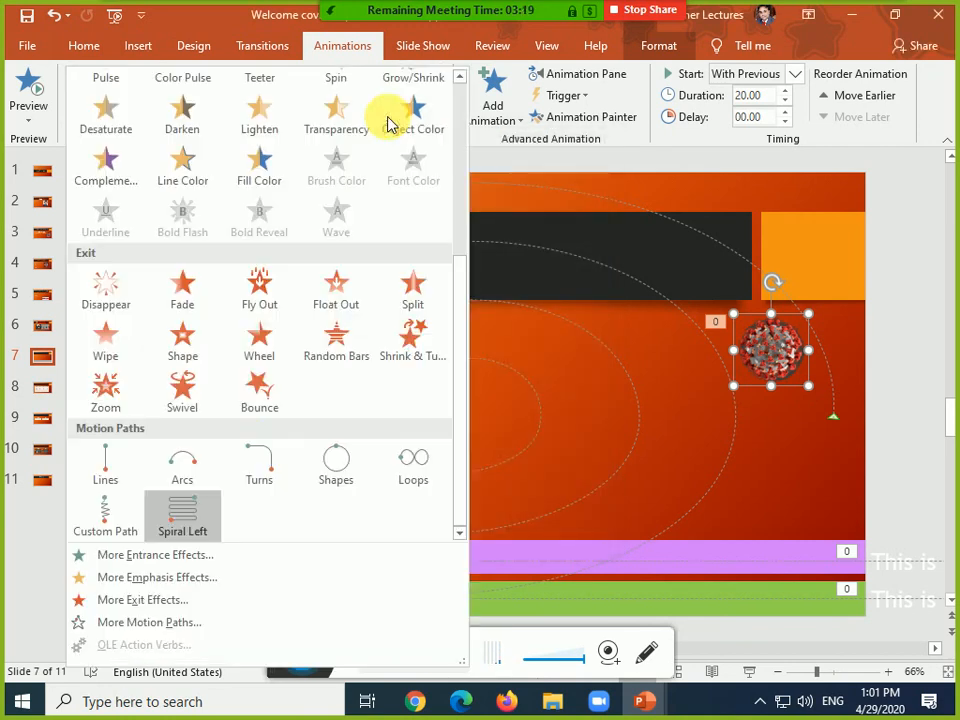
pyautogui.click(158, 577)
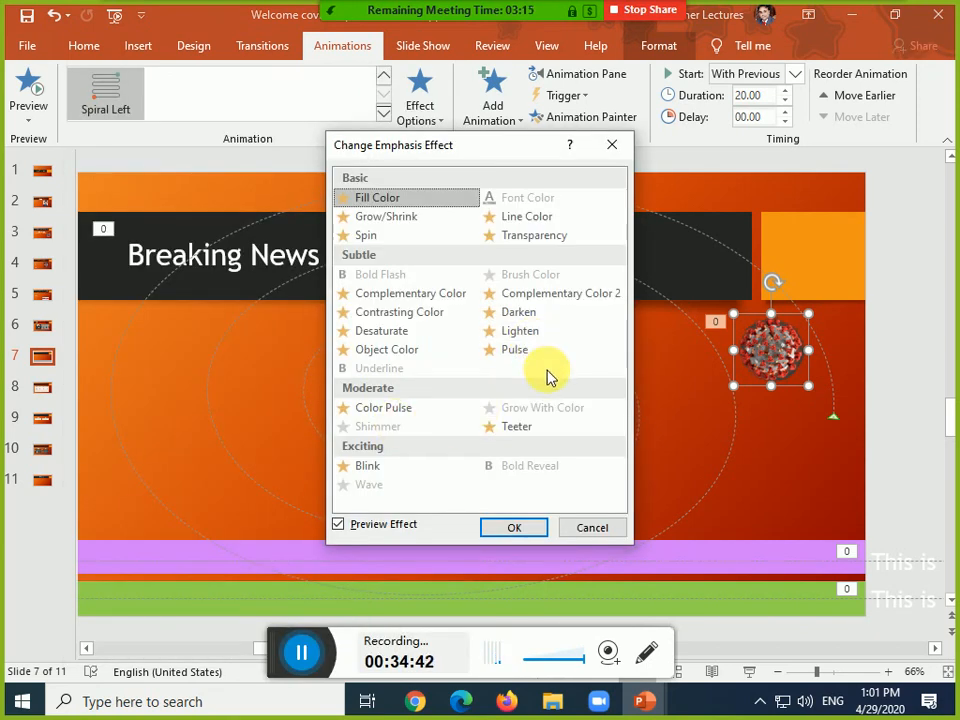
pyautogui.click(399, 467)
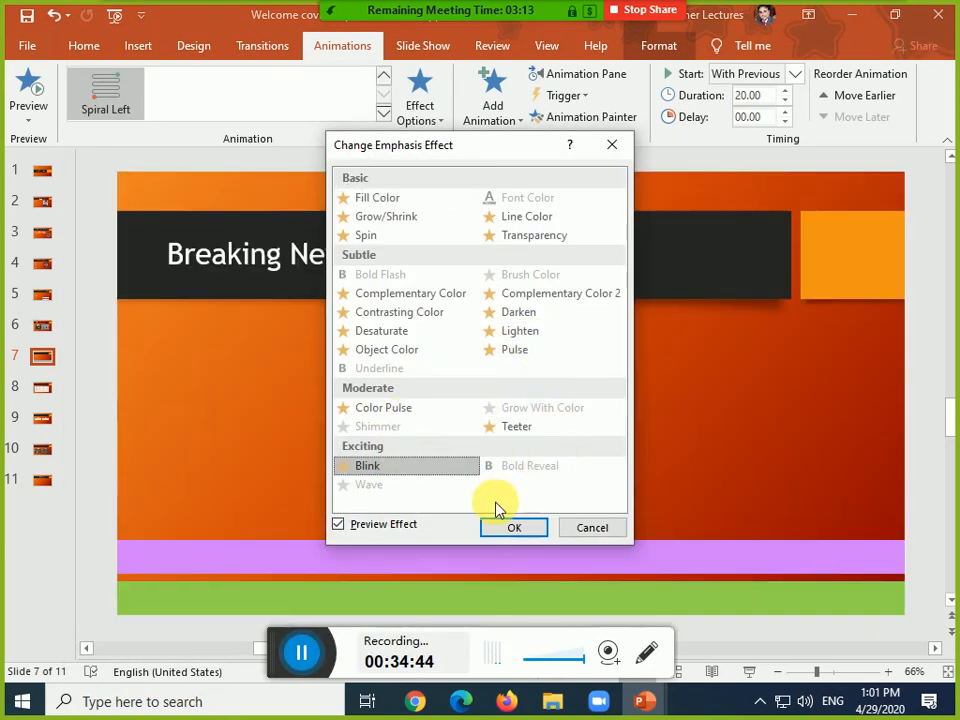
pyautogui.click(509, 531)
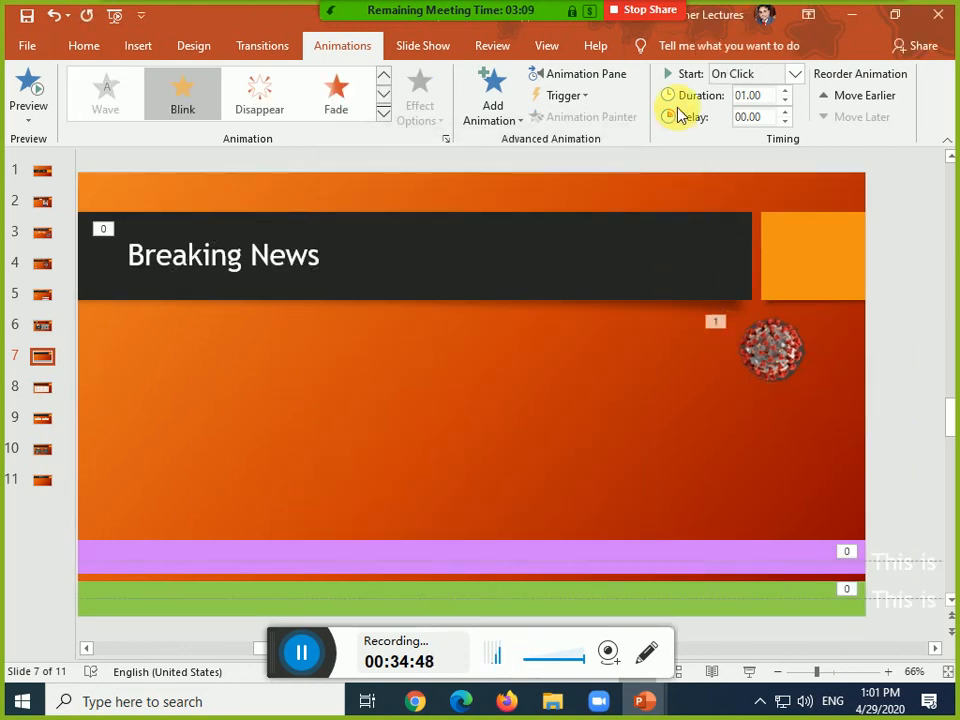
# Set the virus picture's Blink animation to start With Previous with a duration of 5 seconds
pyautogui.click(760, 72)
pyautogui.click(765, 111)
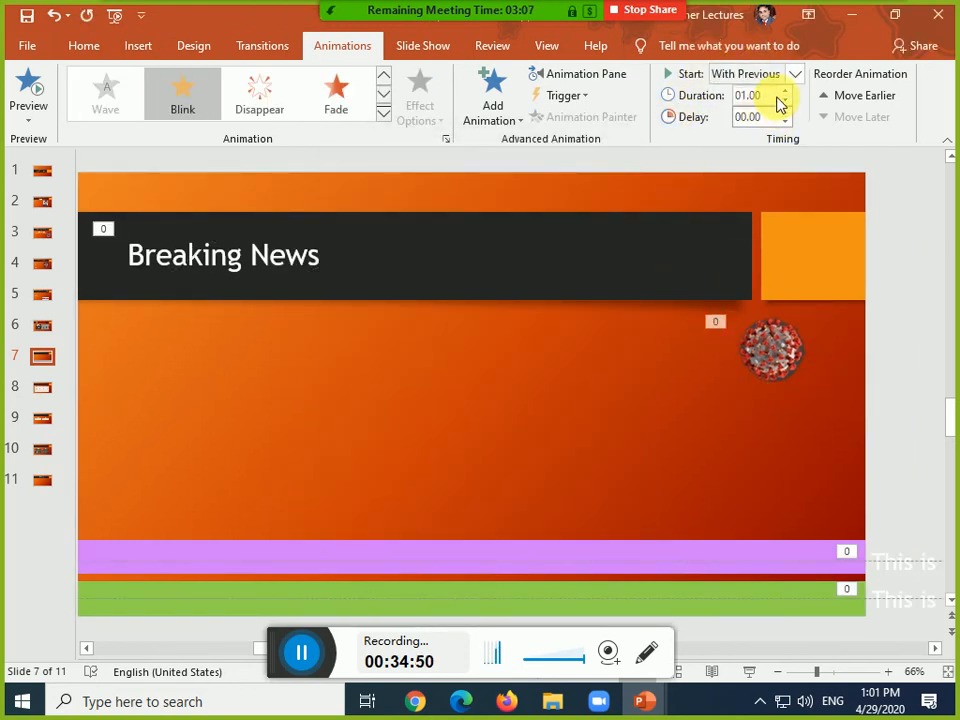
pyautogui.click(770, 95)
pyautogui.click(737, 95)
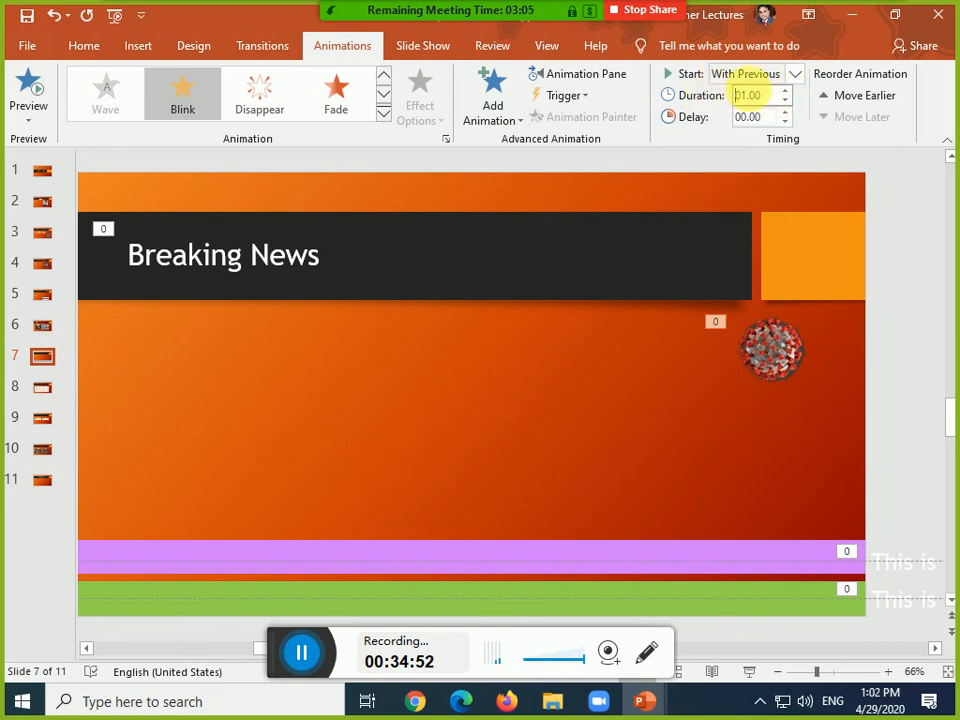
pyautogui.moveTo(777, 96); pyautogui.dragTo(746, 95)
pyautogui.write('5')
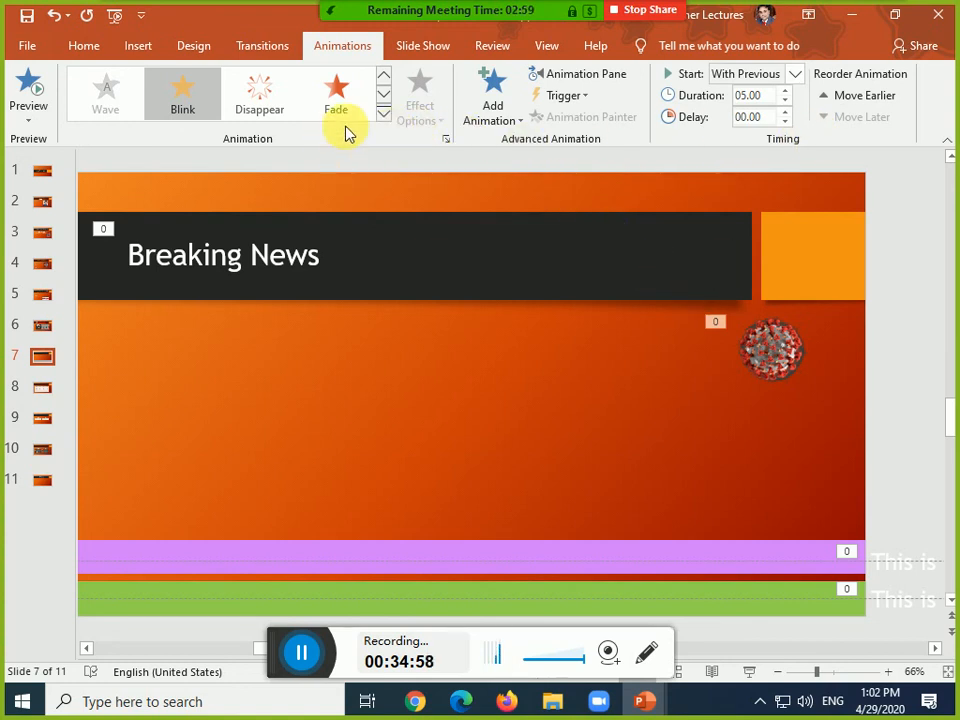
# Set the Blink animation to repeat Until End of Slide and play the slide show briefly from the Breaking News slide
pyautogui.click(446, 139)
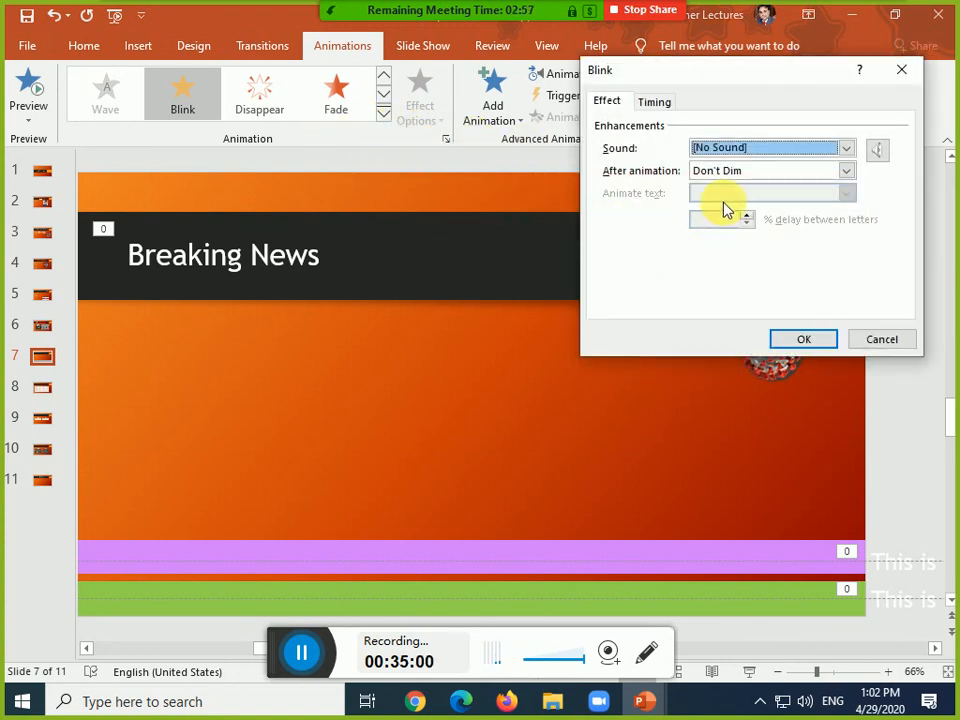
pyautogui.click(653, 103)
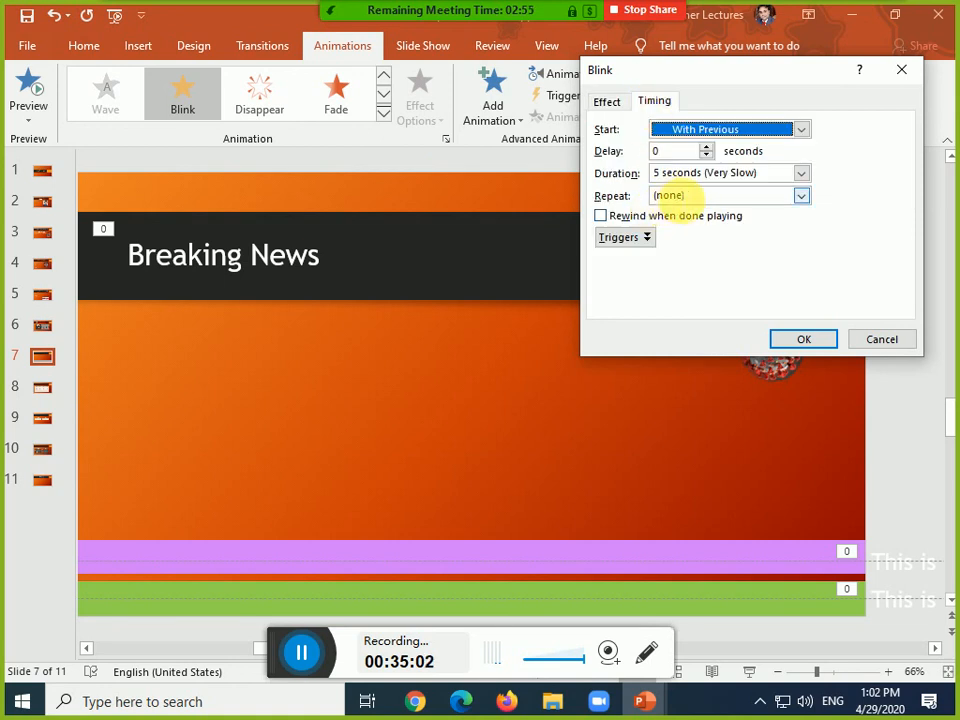
pyautogui.click(714, 195)
pyautogui.click(800, 196)
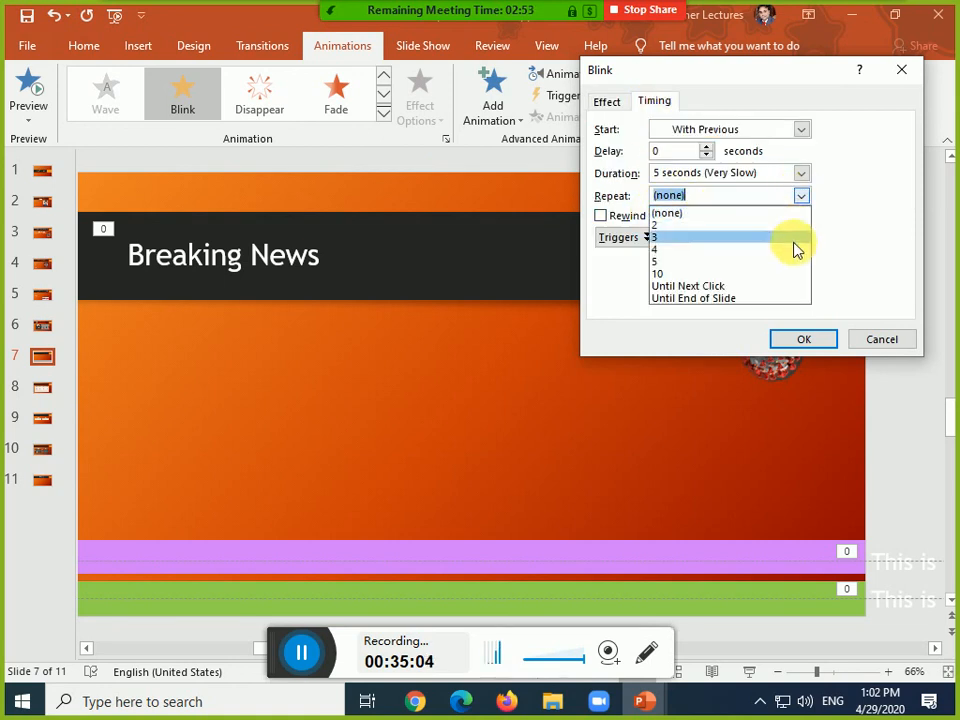
pyautogui.click(768, 304)
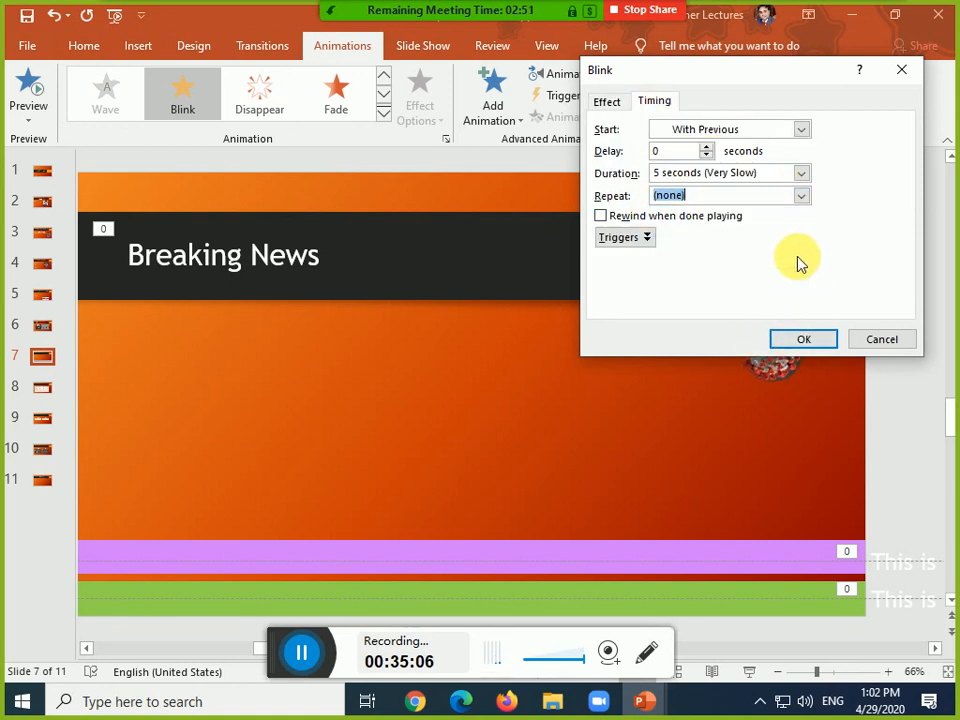
pyautogui.click(801, 196)
pyautogui.click(731, 299)
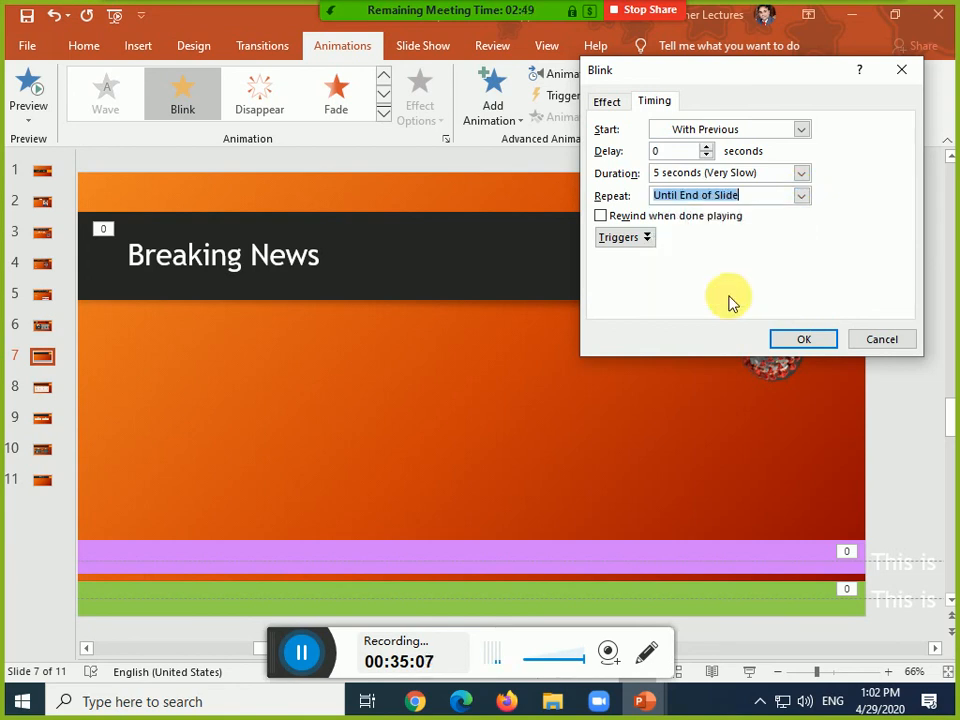
pyautogui.click(790, 342)
pyautogui.click(898, 348)
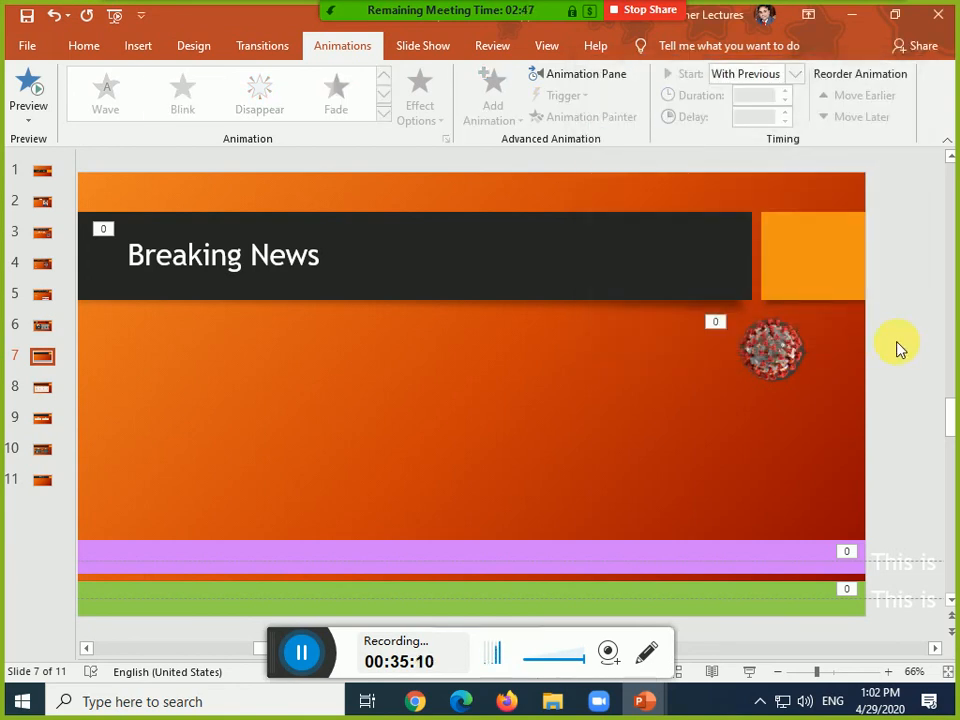
pyautogui.hotkey('shift', 'F5')
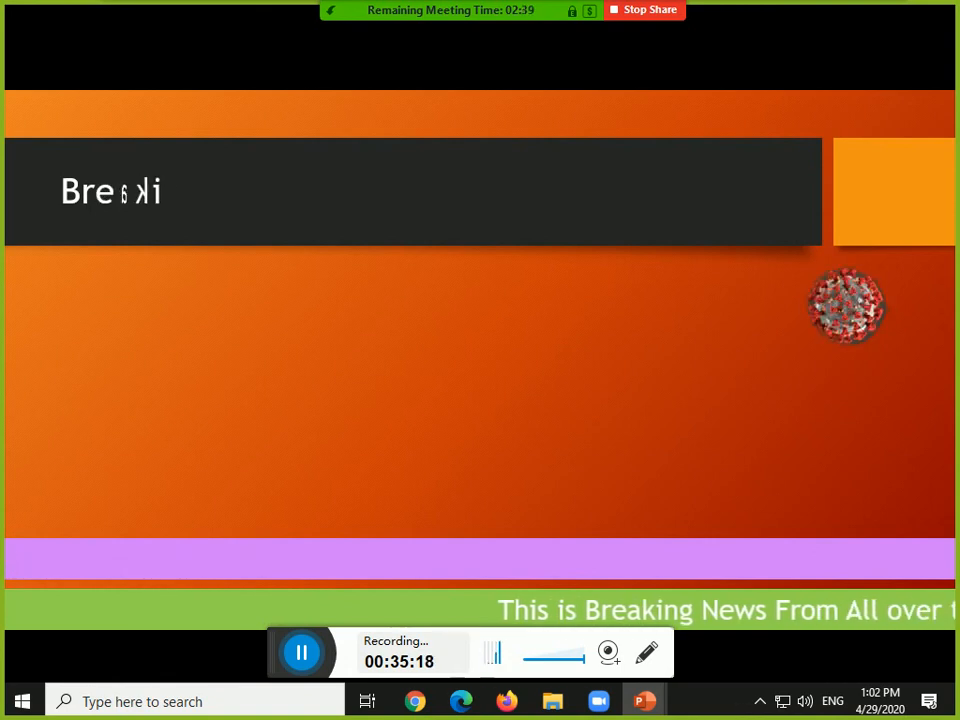
pyautogui.press('Escape')
# Change the virus picture's animation to the Right Triangle motion path
pyautogui.click(812, 350)
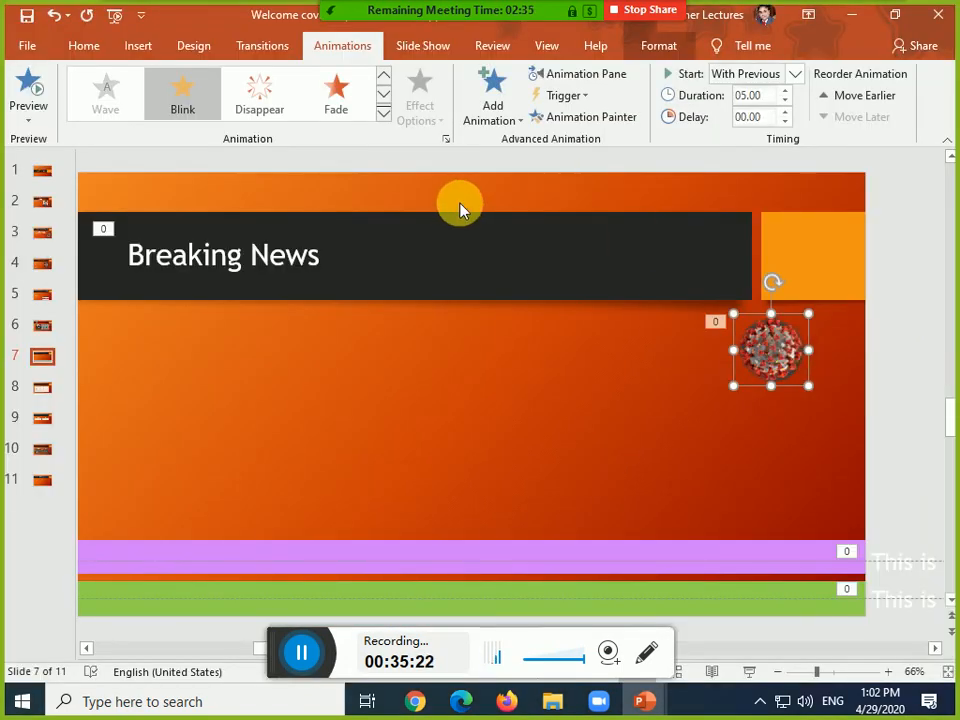
pyautogui.click(385, 118)
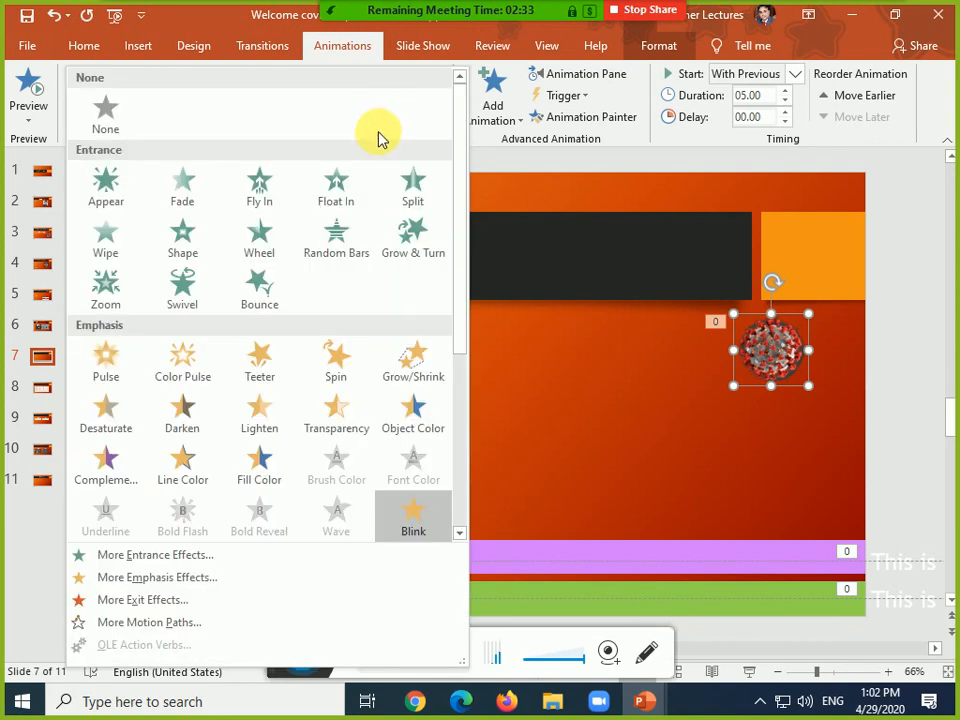
pyautogui.click(272, 624)
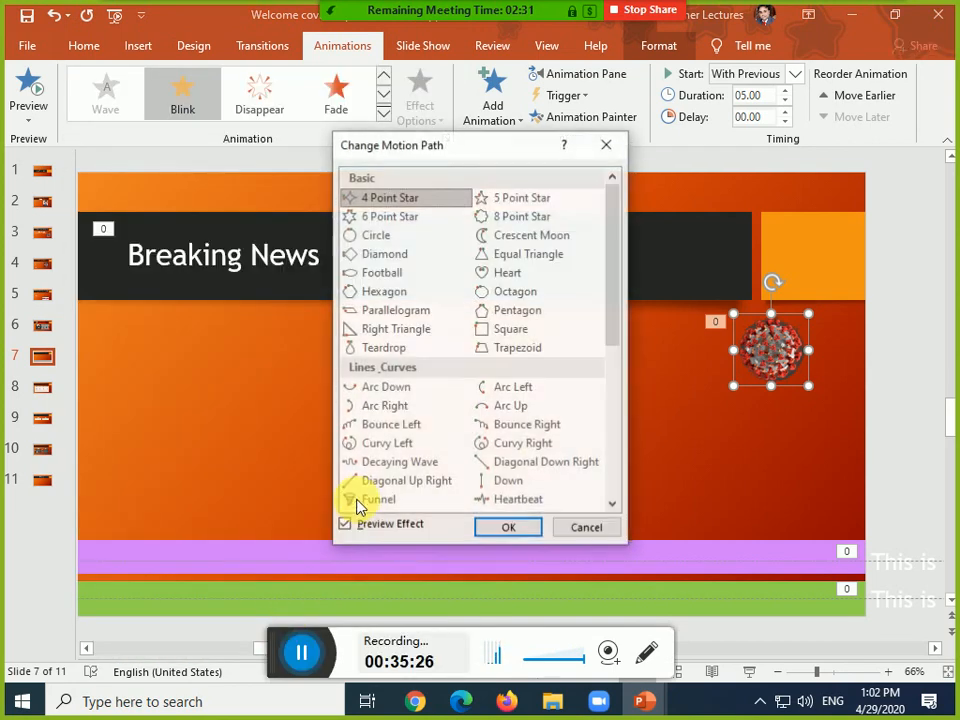
pyautogui.click(400, 329)
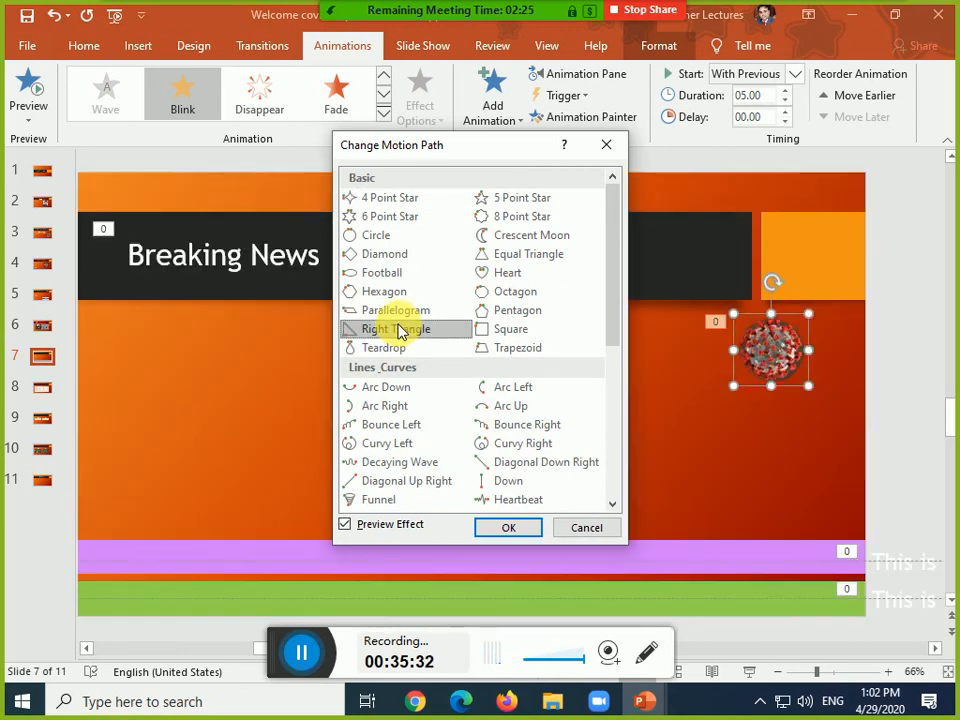
pyautogui.click(510, 528)
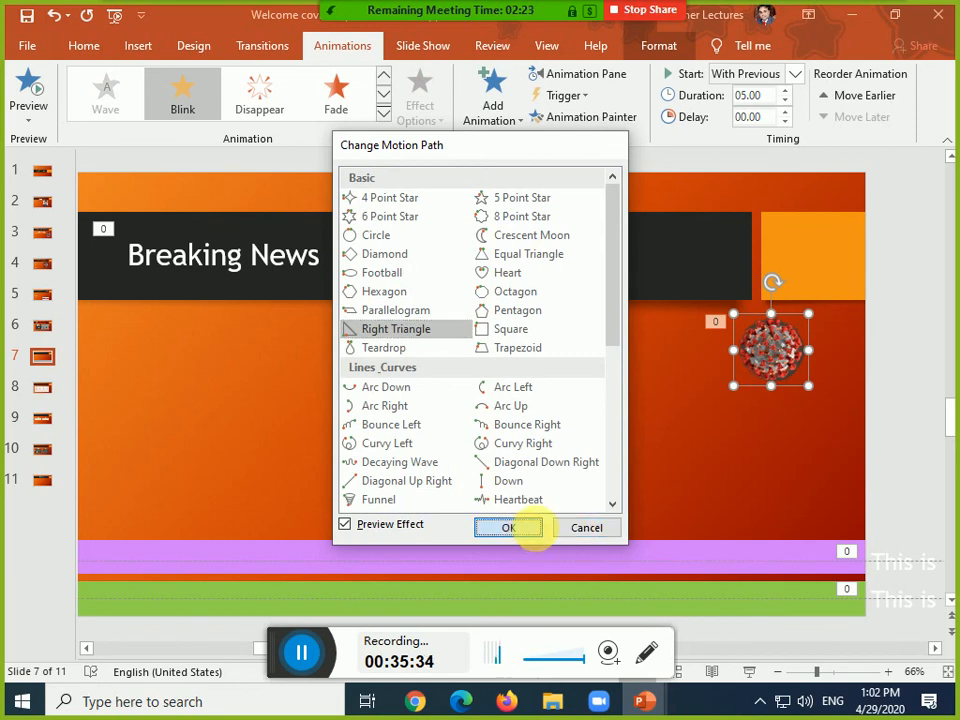
# Move the virus picture to the left-centre area of the slide and enlarge it to roughly three times its width, overlapping the title bar
pyautogui.moveTo(768, 377); pyautogui.dragTo(323, 442)
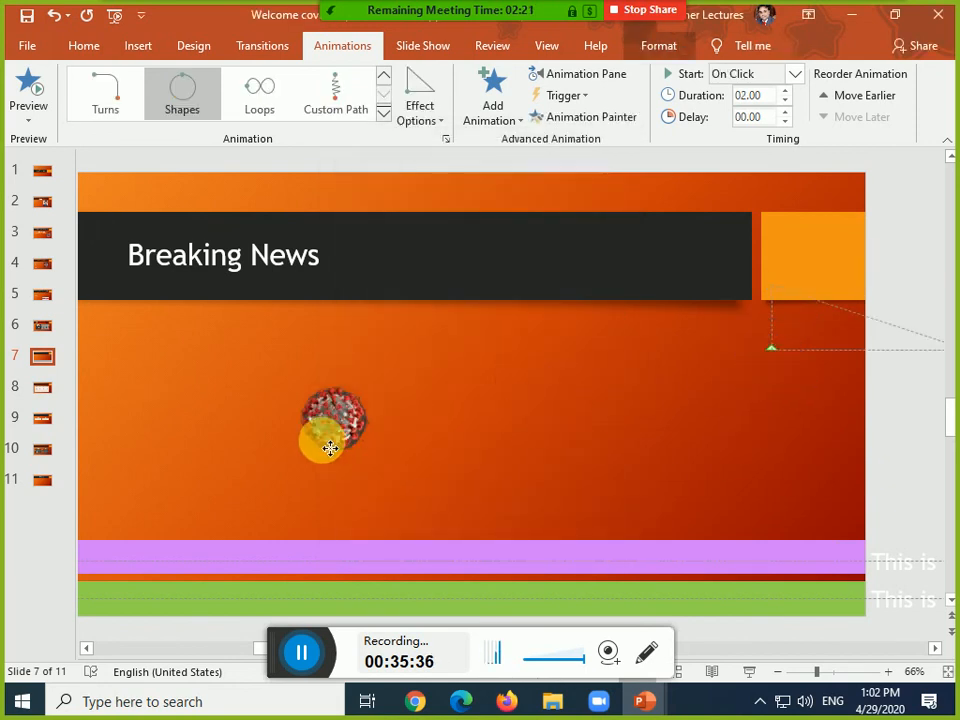
pyautogui.moveTo(372, 385); pyautogui.dragTo(528, 332)
pyautogui.moveTo(420, 390); pyautogui.dragTo(426, 452)
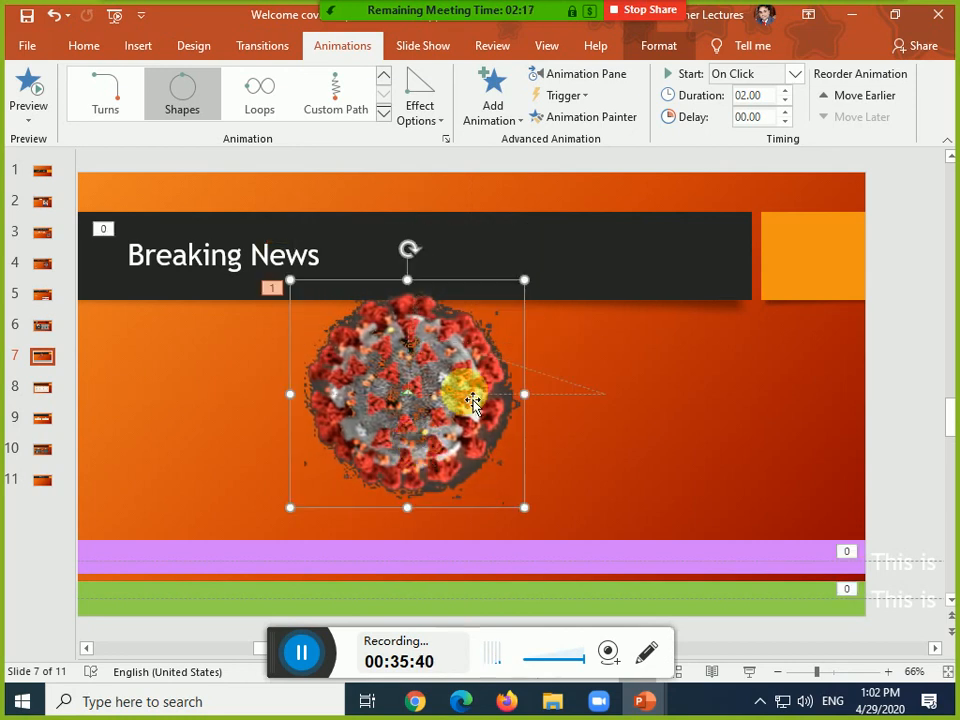
# Give the virus picture a freehand Custom Path looping across most of the slide, and play the slide show from this slide
pyautogui.click(383, 118)
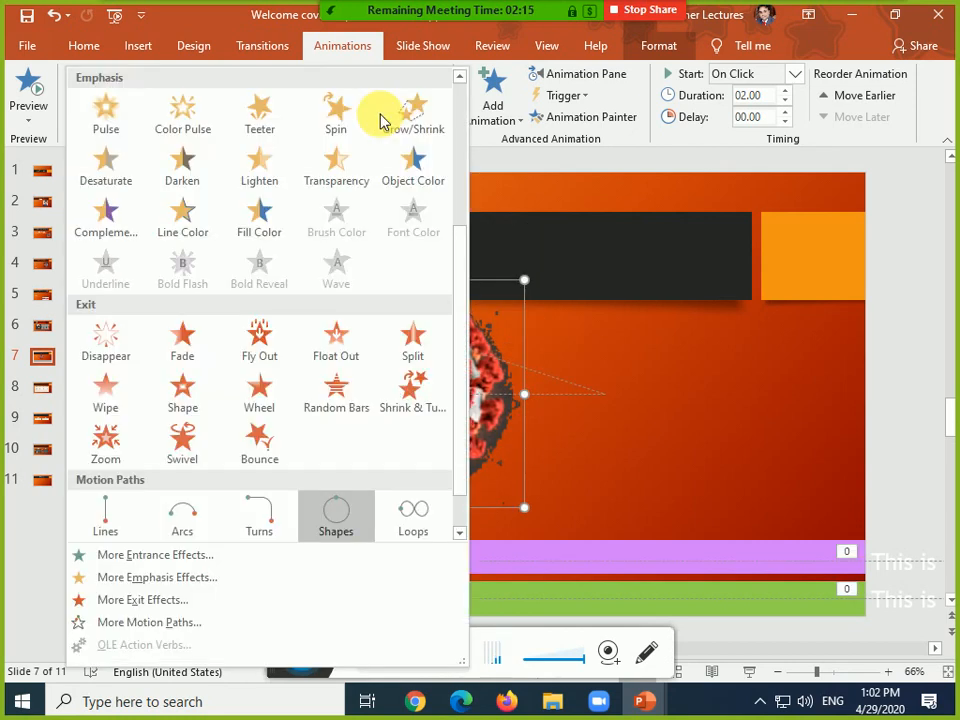
pyautogui.click(561, 491)
pyautogui.click(332, 112)
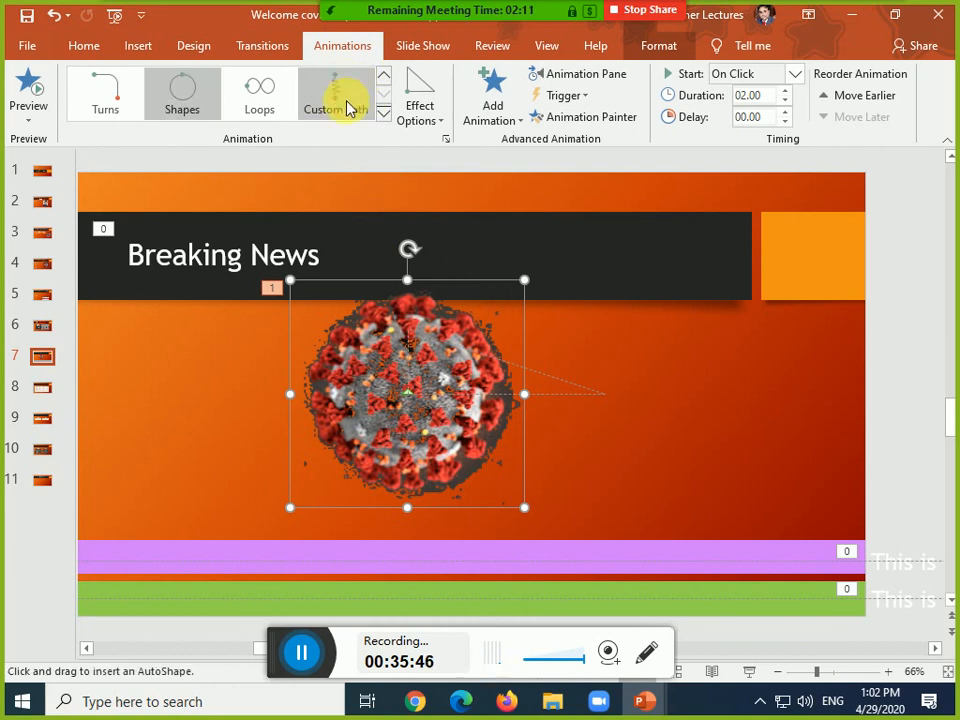
pyautogui.moveTo(553, 484)
pyautogui.mouseDown()
pyautogui.moveTo(842, 452)
pyautogui.moveTo(684, 210)
pyautogui.moveTo(291, 341)
pyautogui.moveTo(379, 582)
pyautogui.moveTo(495, 422)
pyautogui.moveTo(614, 376)
pyautogui.moveTo(624, 471)
pyautogui.mouseUp()
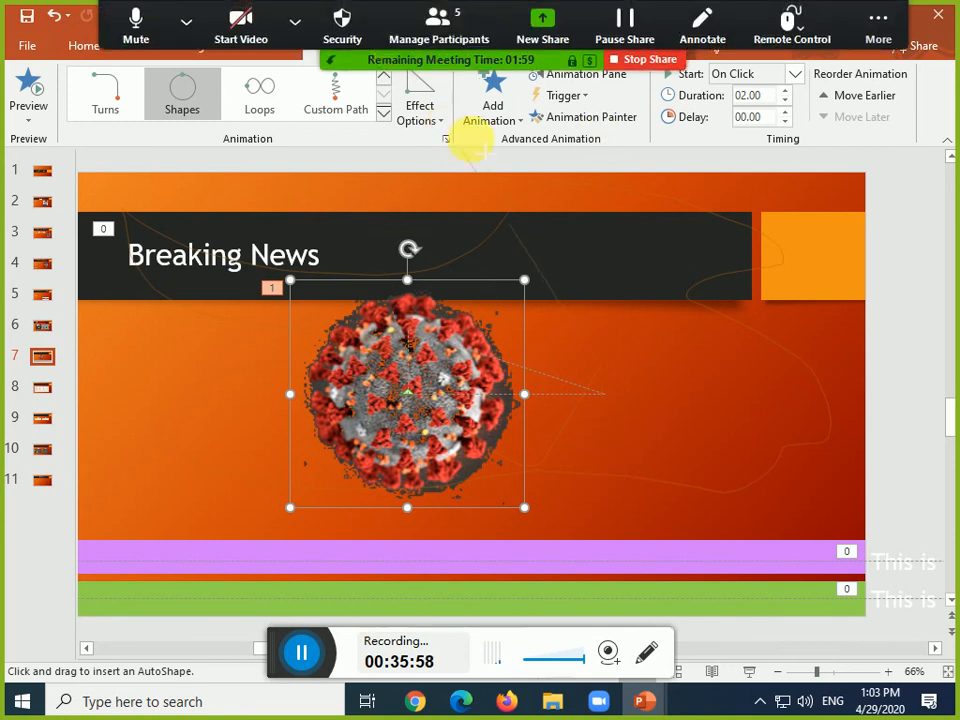
pyautogui.doubleClick(548, 303)
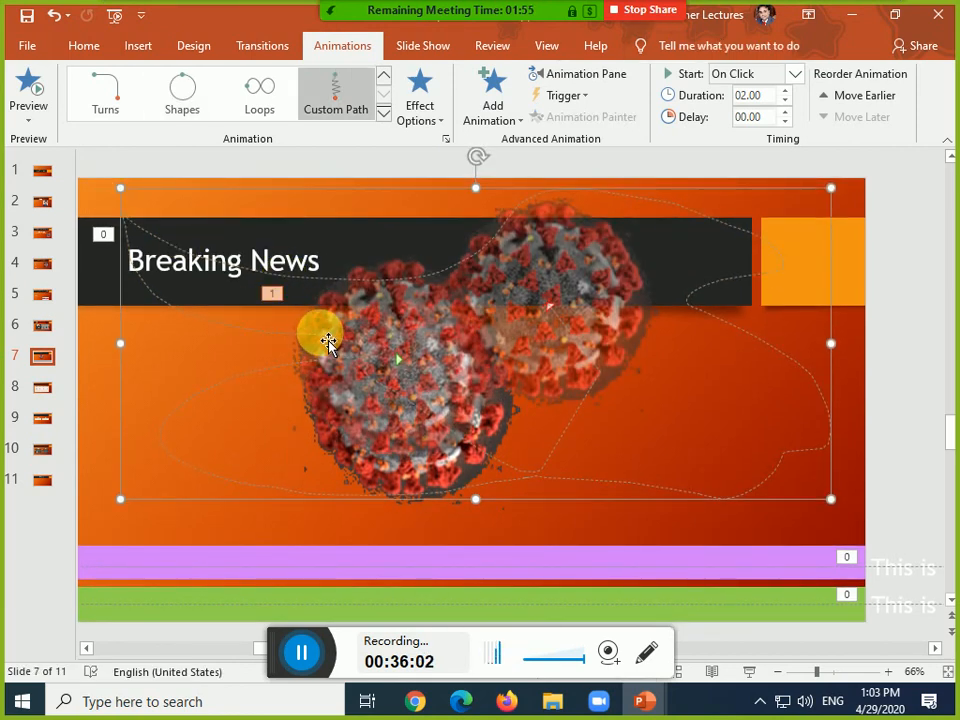
pyautogui.hotkey('shift', 'F5')
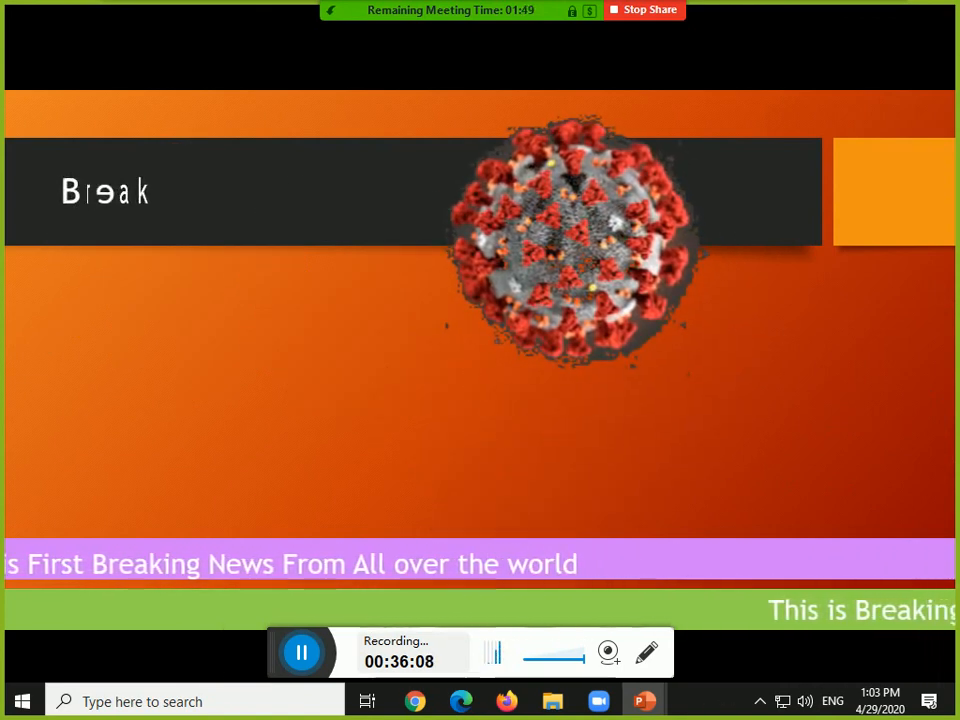
pyautogui.press('Escape')
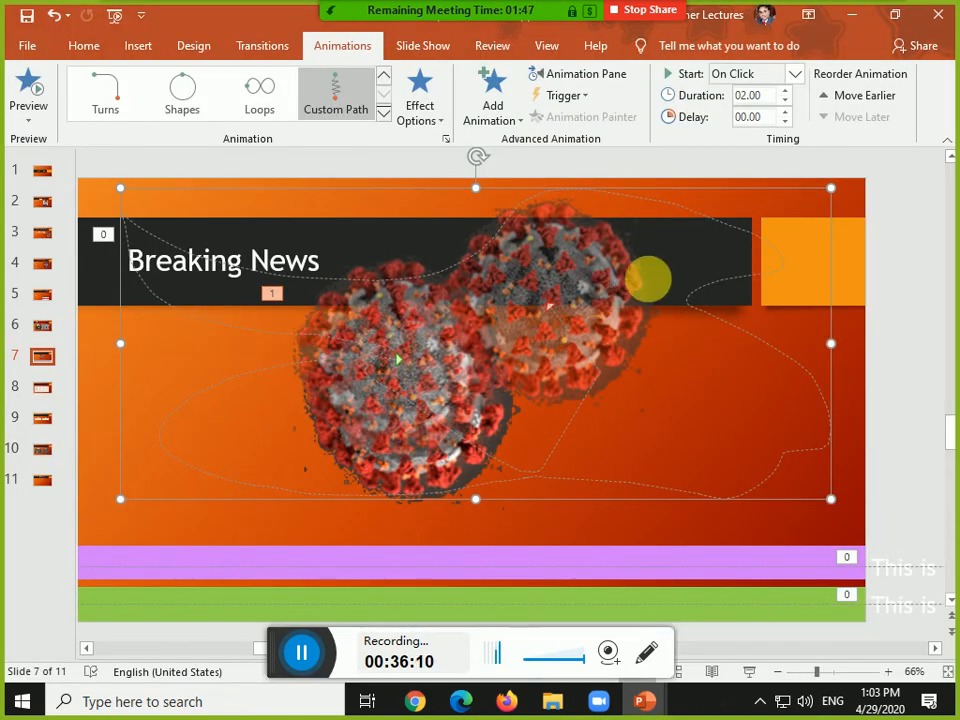